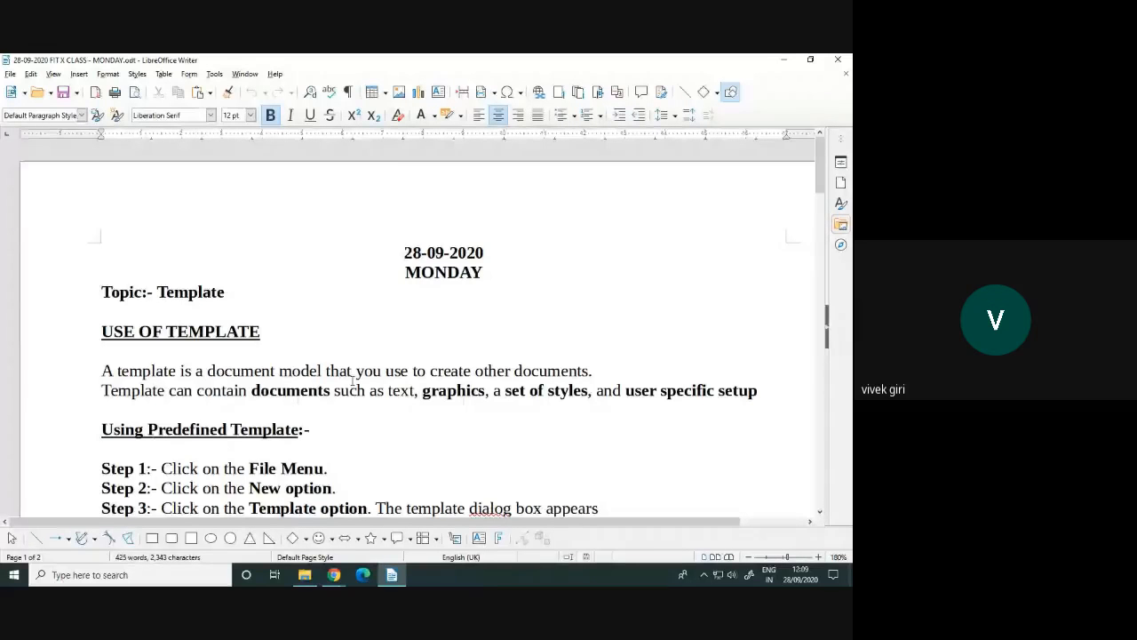
Select the word Template in the Topic line, then return the caret to the document body
{"action": "double_click", "coordinate": [205, 296]}
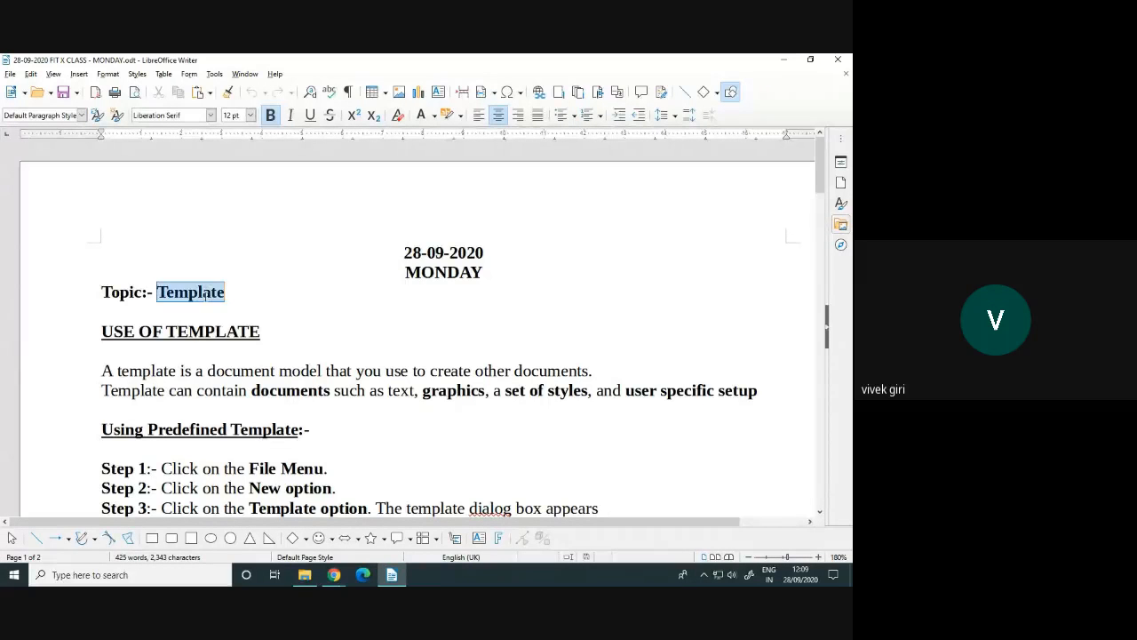
{"action": "scroll", "coordinate": [269, 315], "scroll_direction": "down", "scroll_amount": 3}
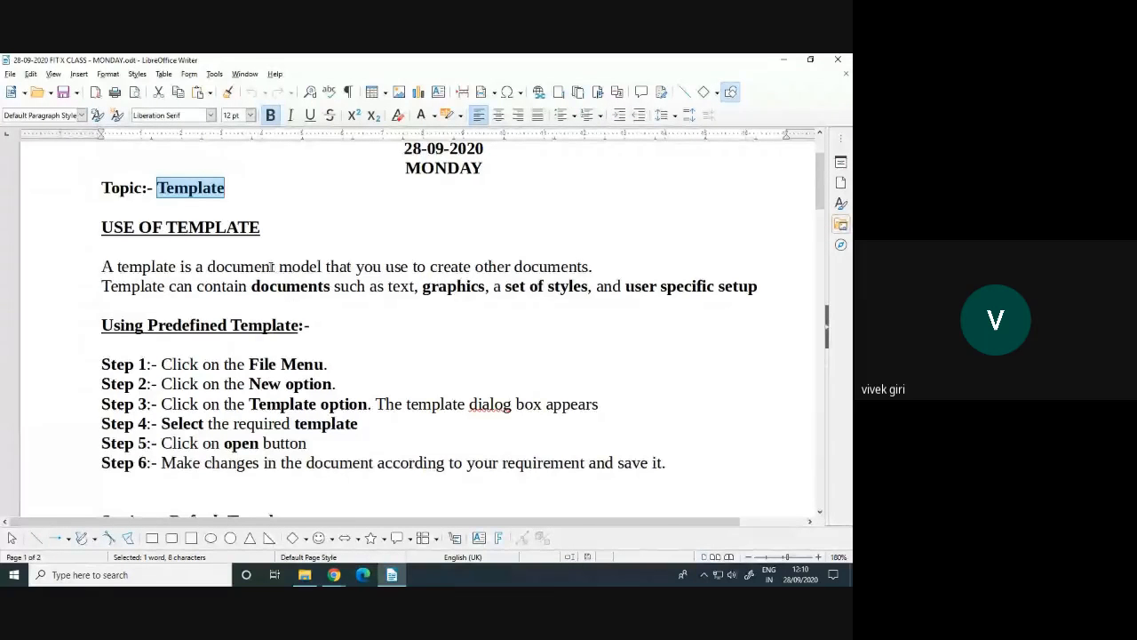
{"action": "scroll", "coordinate": [271, 266], "scroll_direction": "up", "scroll_amount": 1}
{"action": "left_click", "coordinate": [438, 193]}
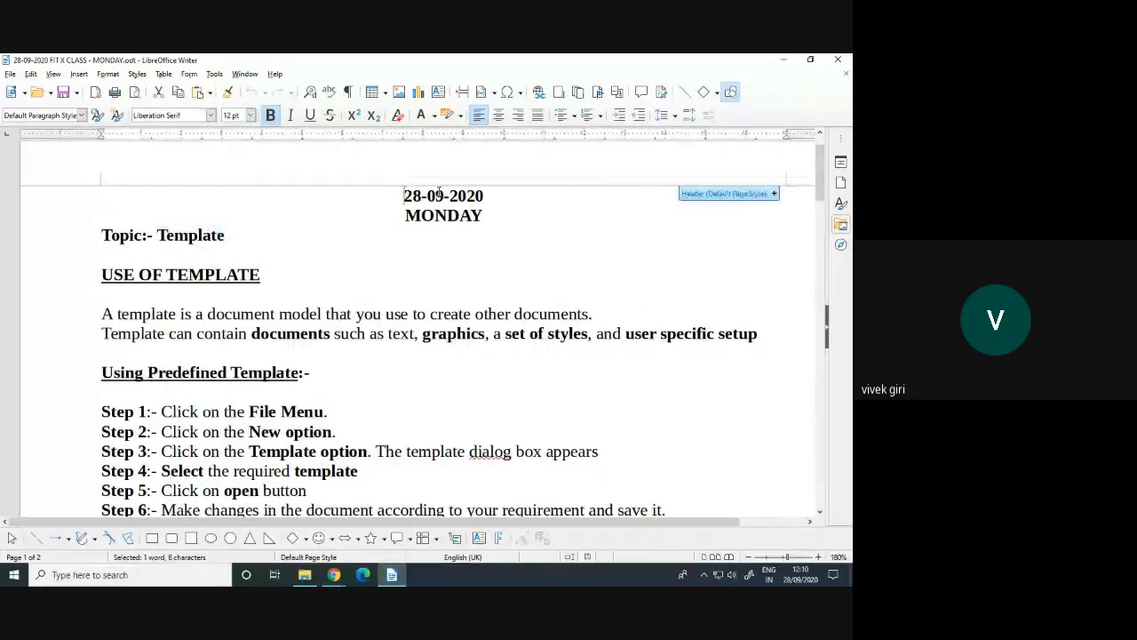
{"action": "left_click", "coordinate": [397, 244]}
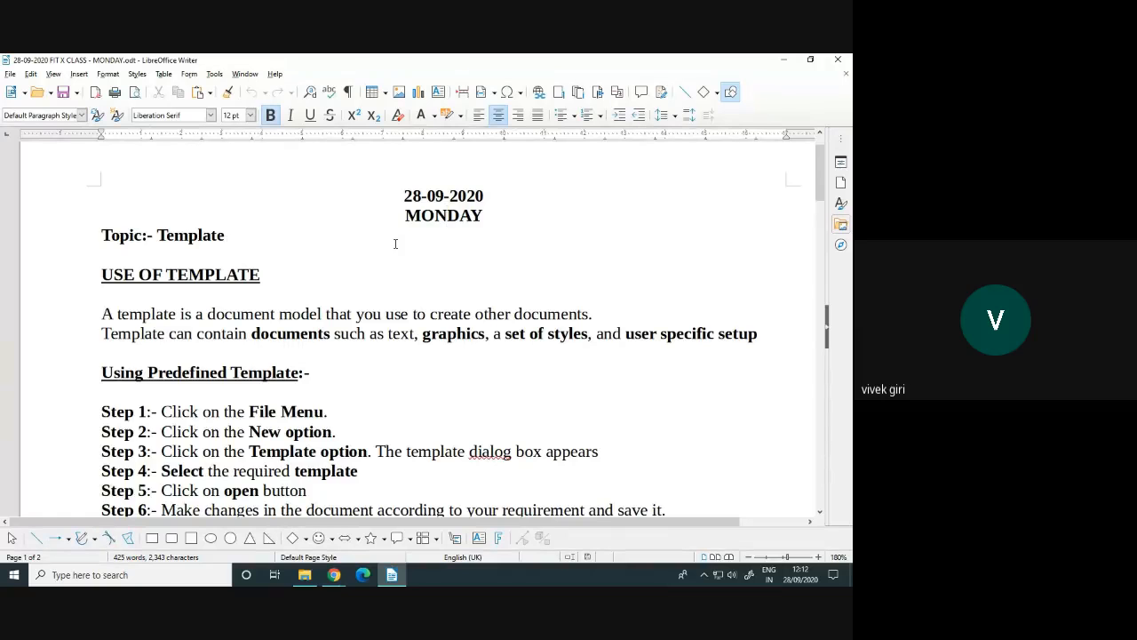
Highlight the Using Predefined Template steps, then clear the selection after Step 6
{"action": "scroll", "coordinate": [395, 243], "scroll_direction": "down", "scroll_amount": 2}
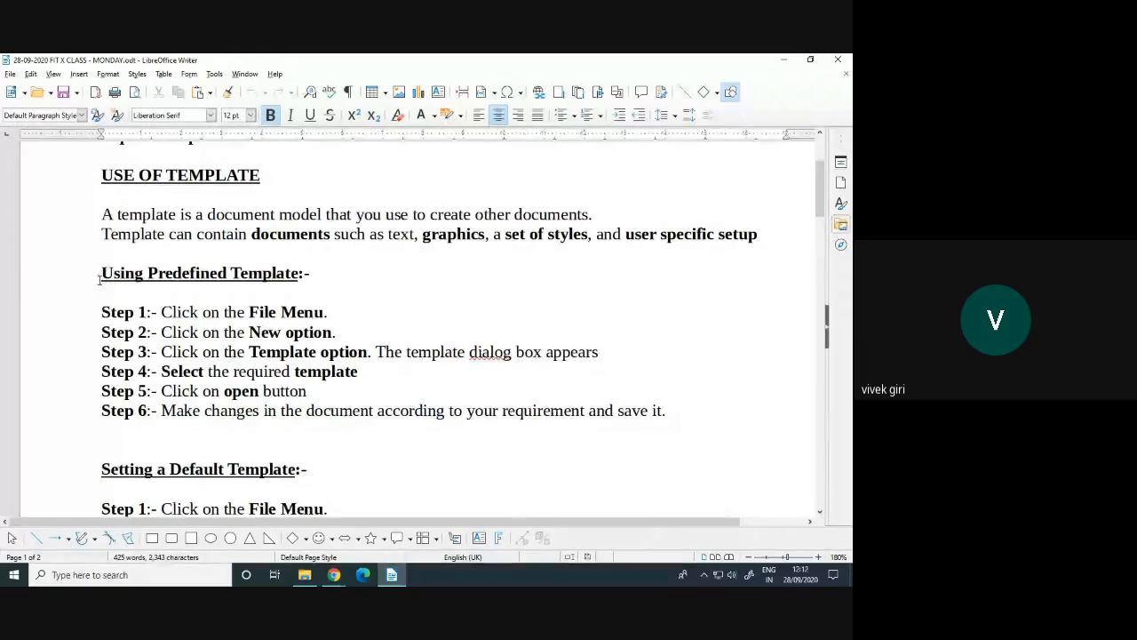
{"action": "left_click_drag", "start_coordinate": [102, 271], "coordinate": [617, 408]}
{"action": "left_click", "coordinate": [672, 412]}
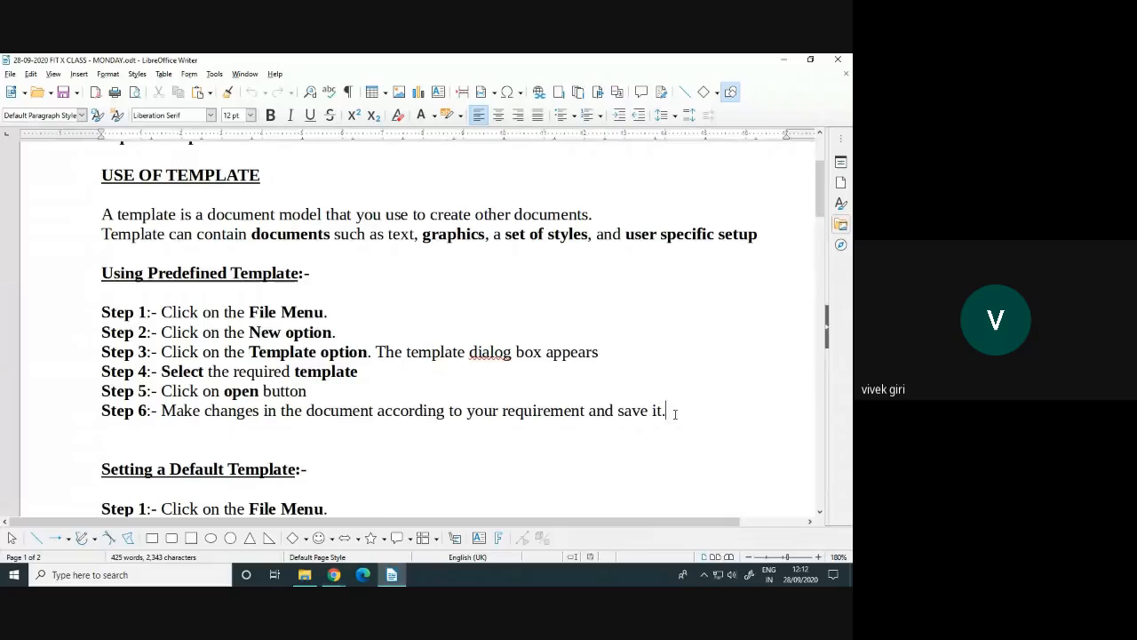
Highlight the File Menu and New option wording in Steps 1–2, then show the File menu
{"action": "left_click_drag", "start_coordinate": [336, 332], "coordinate": [202, 332]}
{"action": "left_click_drag", "start_coordinate": [326, 312], "coordinate": [256, 312]}
{"action": "left_click_drag", "start_coordinate": [336, 332], "coordinate": [228, 332]}
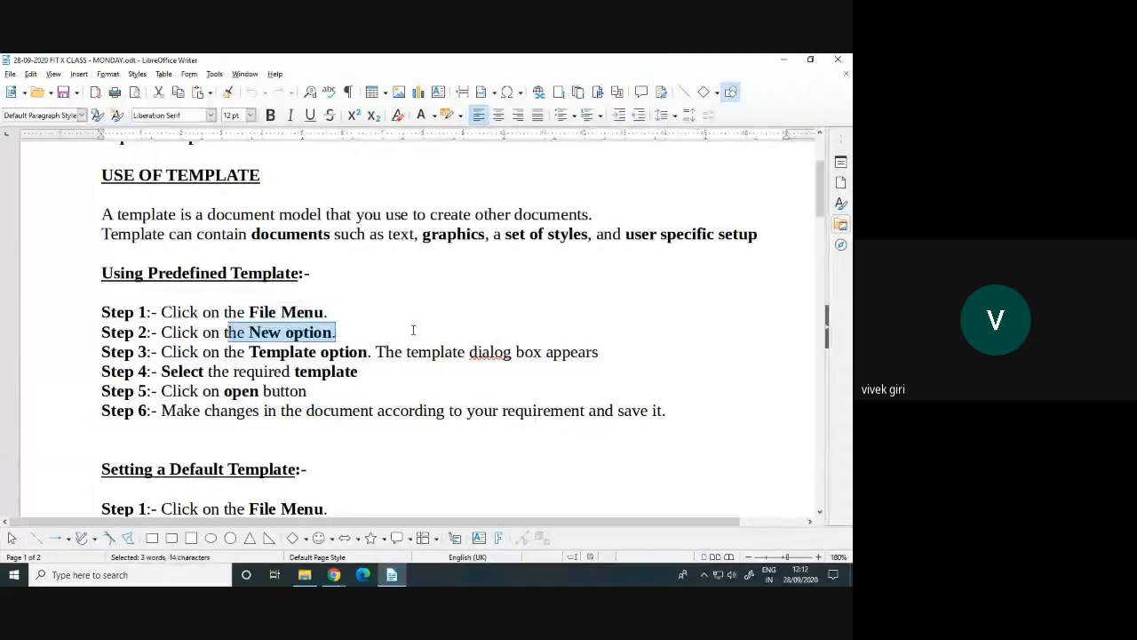
{"action": "left_click", "coordinate": [411, 325]}
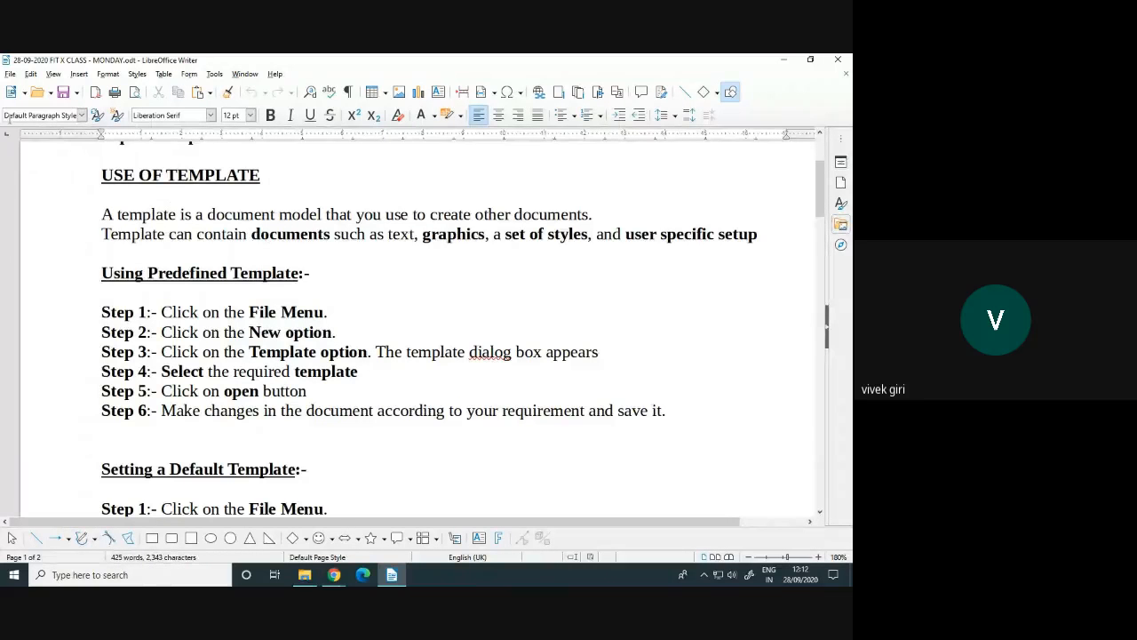
{"action": "left_click", "coordinate": [8, 74]}
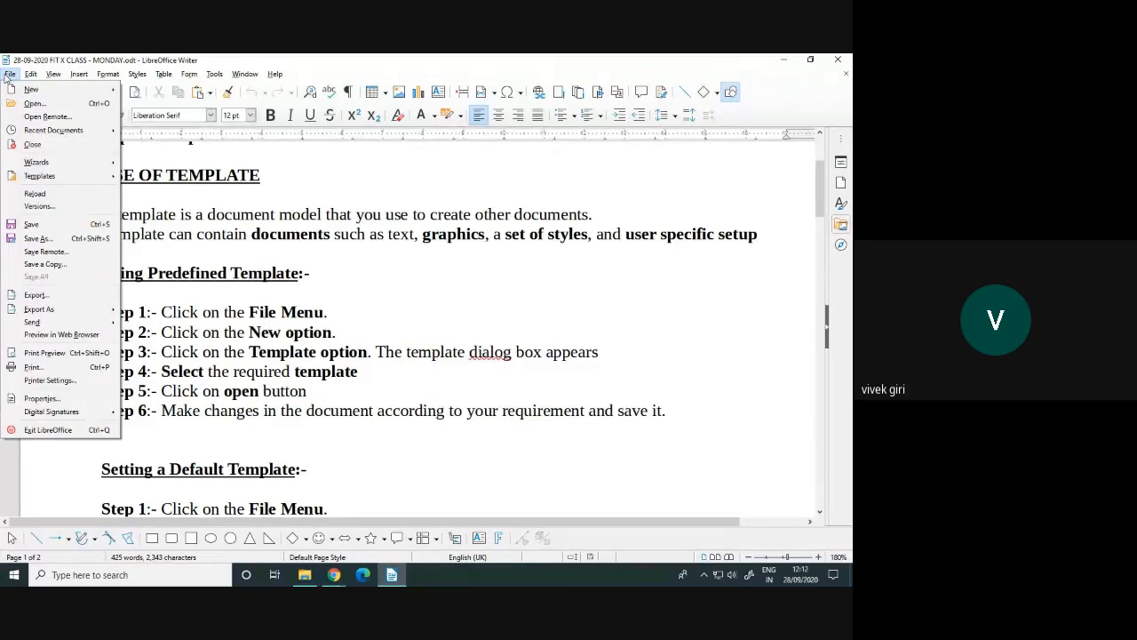
Highlight the File Menu and Template option text in the notes, then show the File > New submenu
{"action": "mouse_move", "coordinate": [31, 92]}
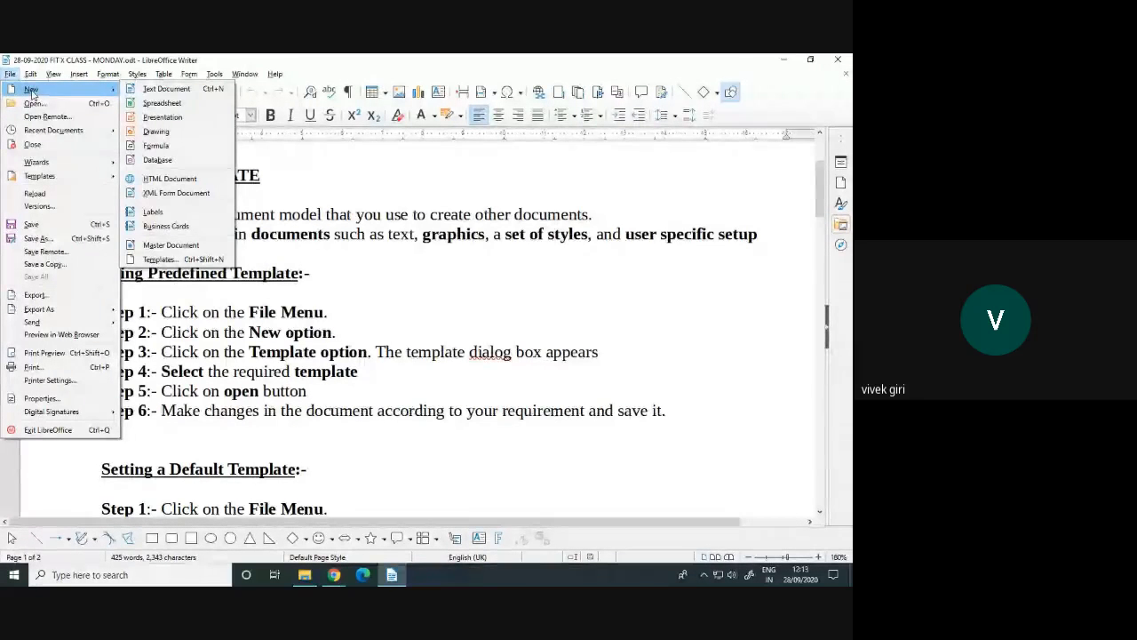
{"action": "left_click", "coordinate": [232, 312]}
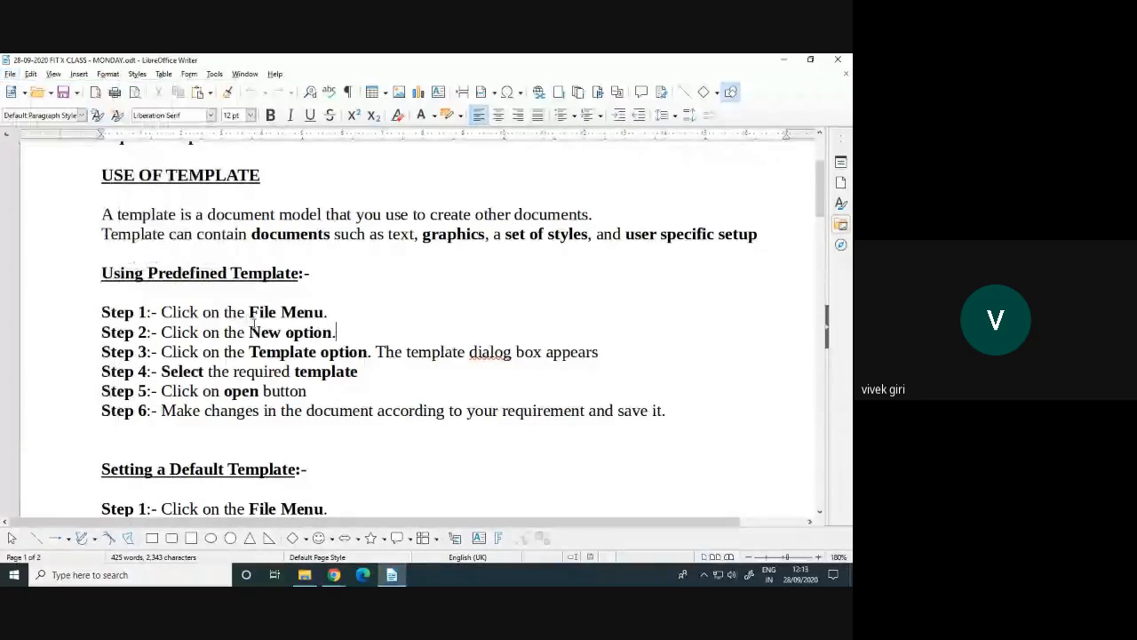
{"action": "left_click_drag", "start_coordinate": [248, 311], "coordinate": [339, 332]}
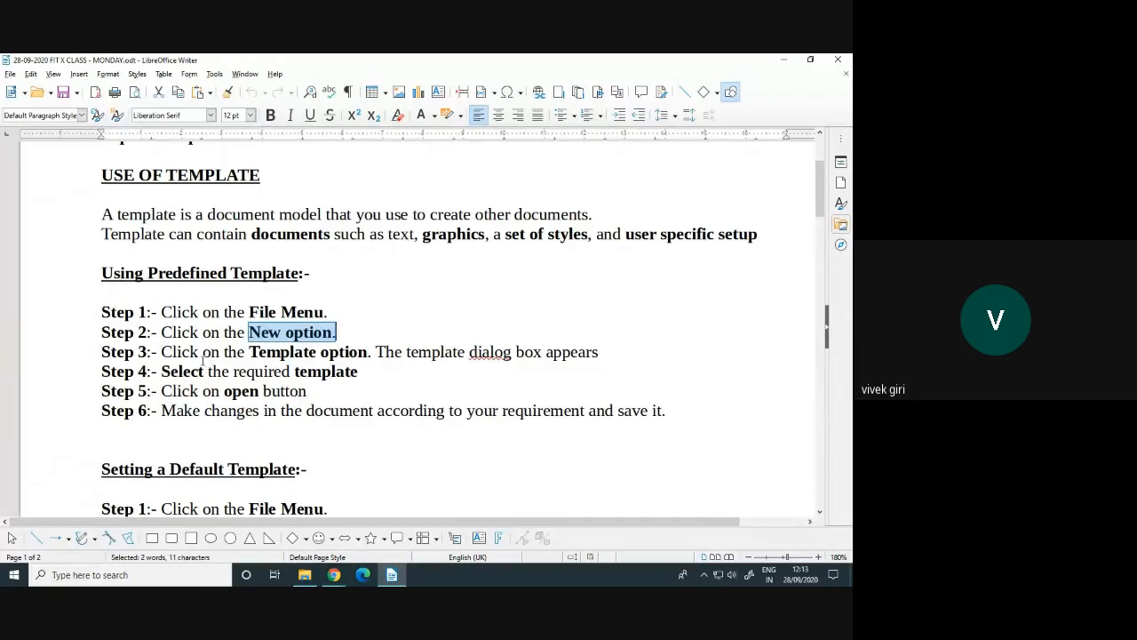
{"action": "left_click_drag", "start_coordinate": [249, 351], "coordinate": [367, 351]}
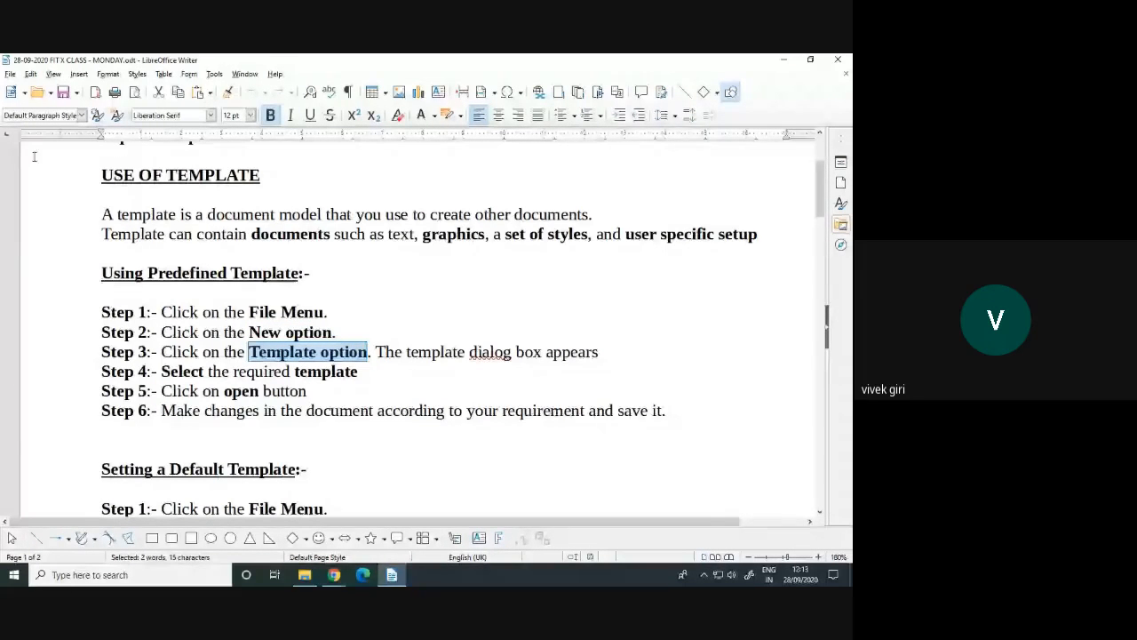
{"action": "left_click", "coordinate": [10, 76]}
{"action": "mouse_move", "coordinate": [22, 89]}
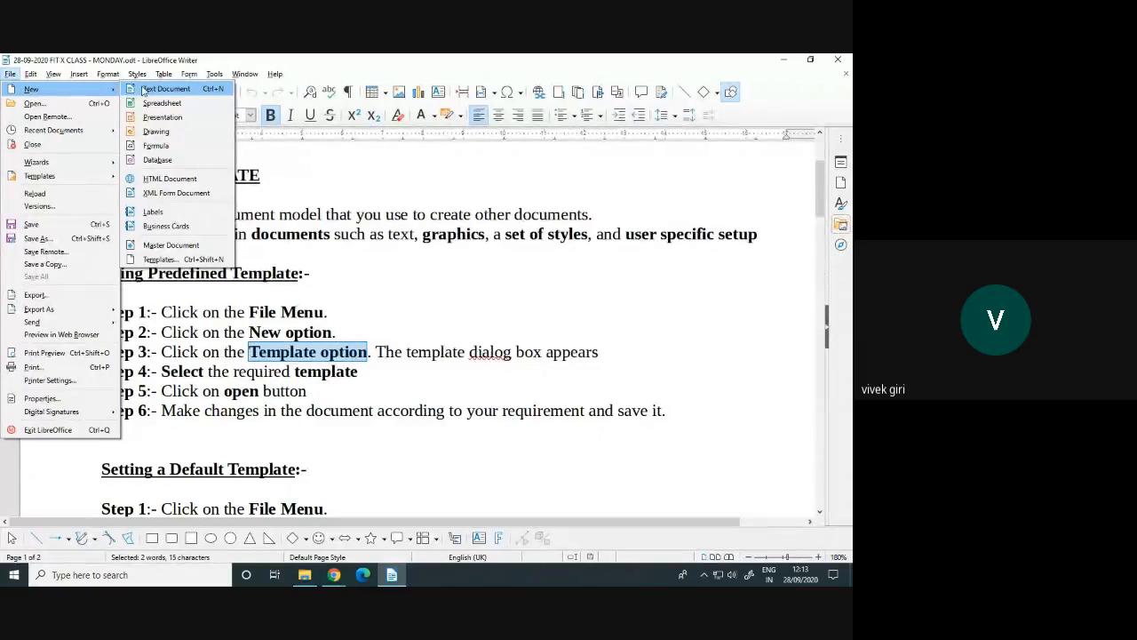
Open the Templates chooser and browse the business letter, CV, Resume and Businesscard with logo templates
{"action": "left_click", "coordinate": [164, 260]}
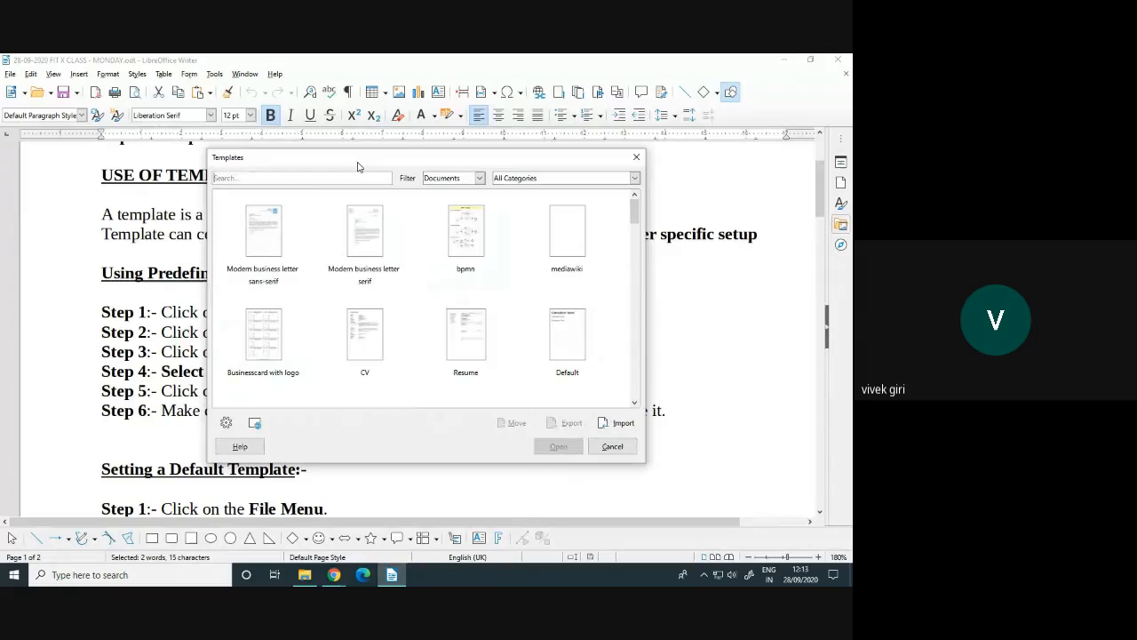
{"action": "left_click_drag", "start_coordinate": [358, 166], "coordinate": [464, 100]}
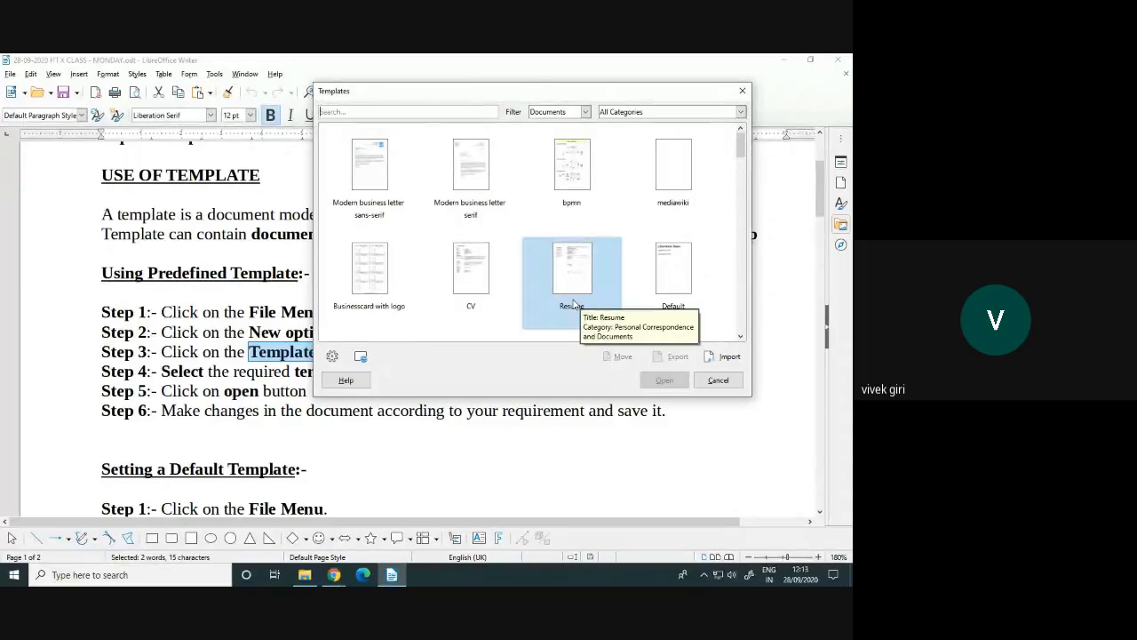
{"action": "left_click", "coordinate": [391, 212]}
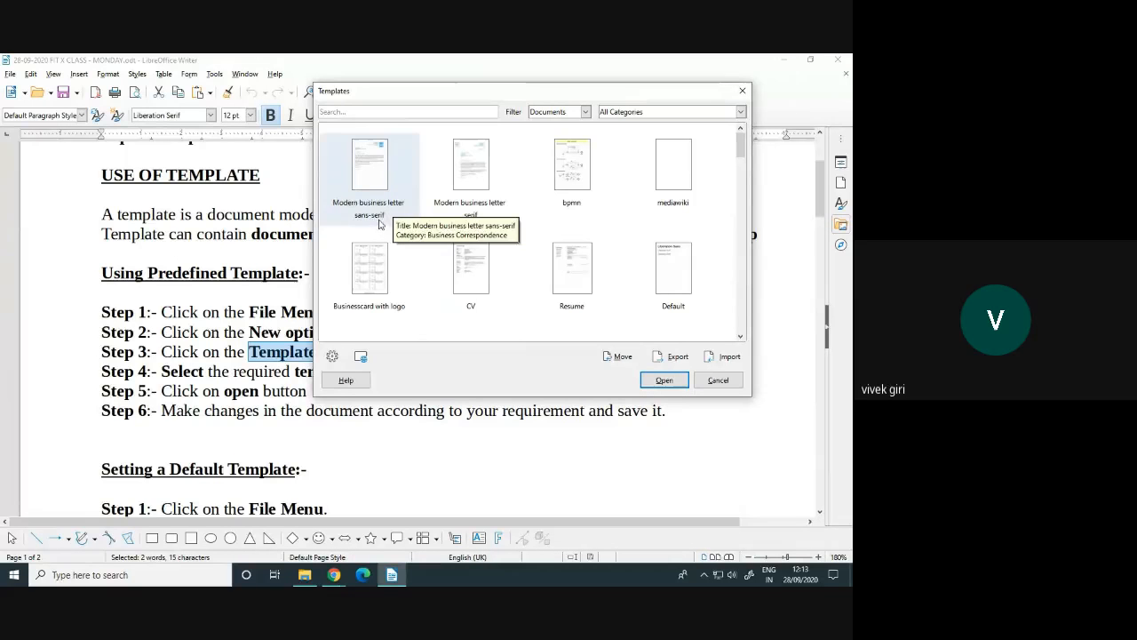
{"action": "left_click", "coordinate": [480, 293]}
{"action": "left_click", "coordinate": [571, 272]}
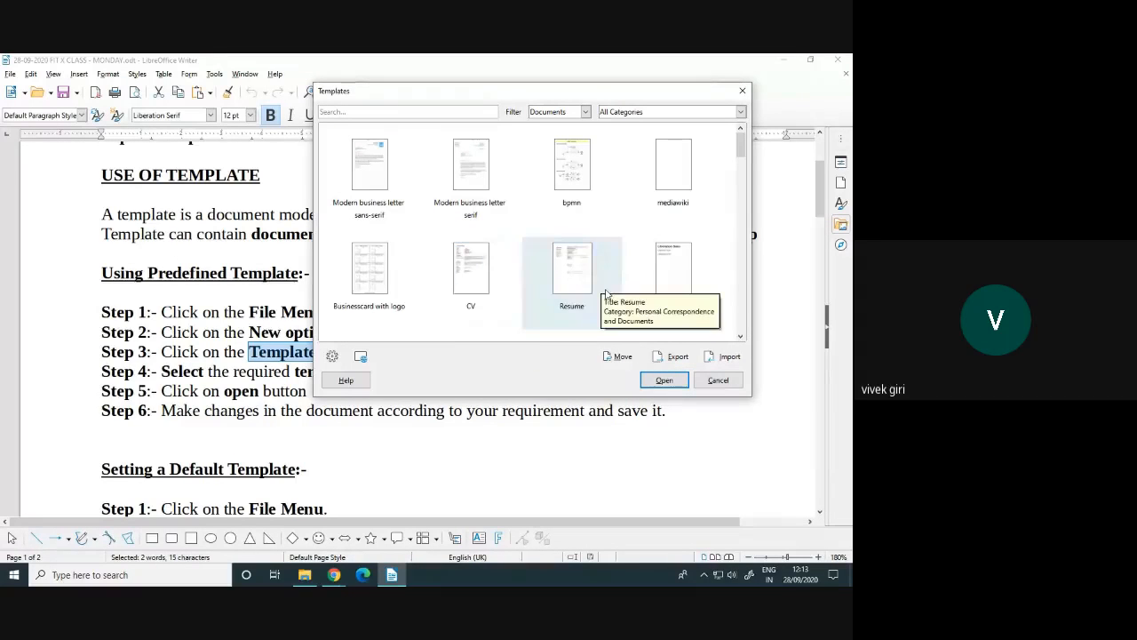
{"action": "scroll", "coordinate": [700, 253], "scroll_direction": "down", "scroll_amount": 1}
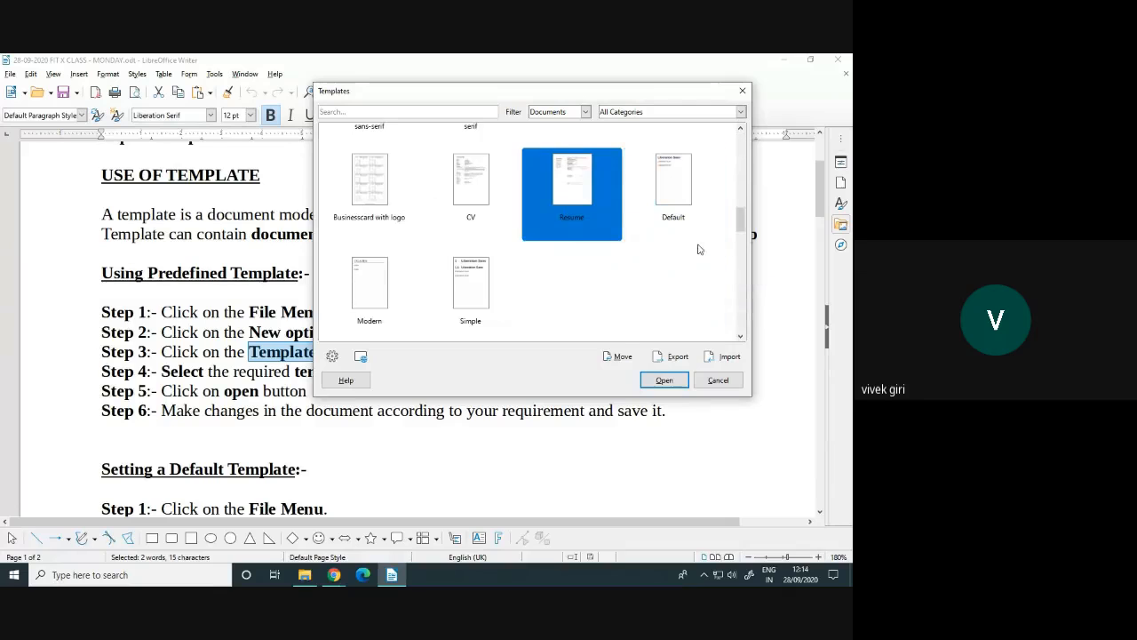
{"action": "scroll", "coordinate": [556, 274], "scroll_direction": "up", "scroll_amount": 1}
{"action": "left_click", "coordinate": [386, 250]}
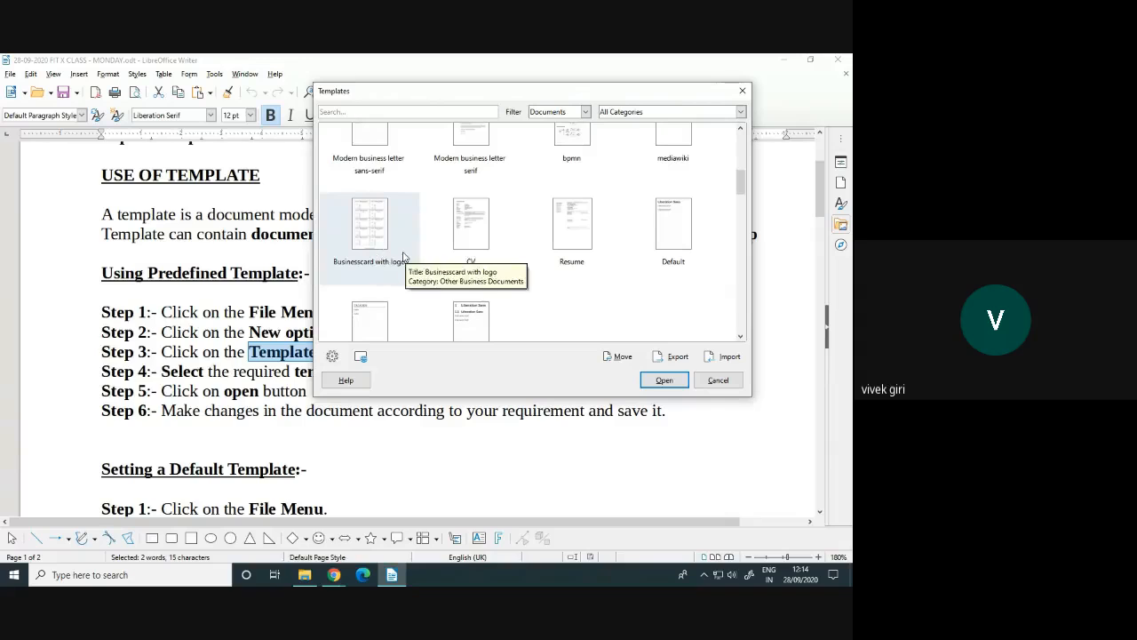
{"action": "left_click", "coordinate": [378, 256]}
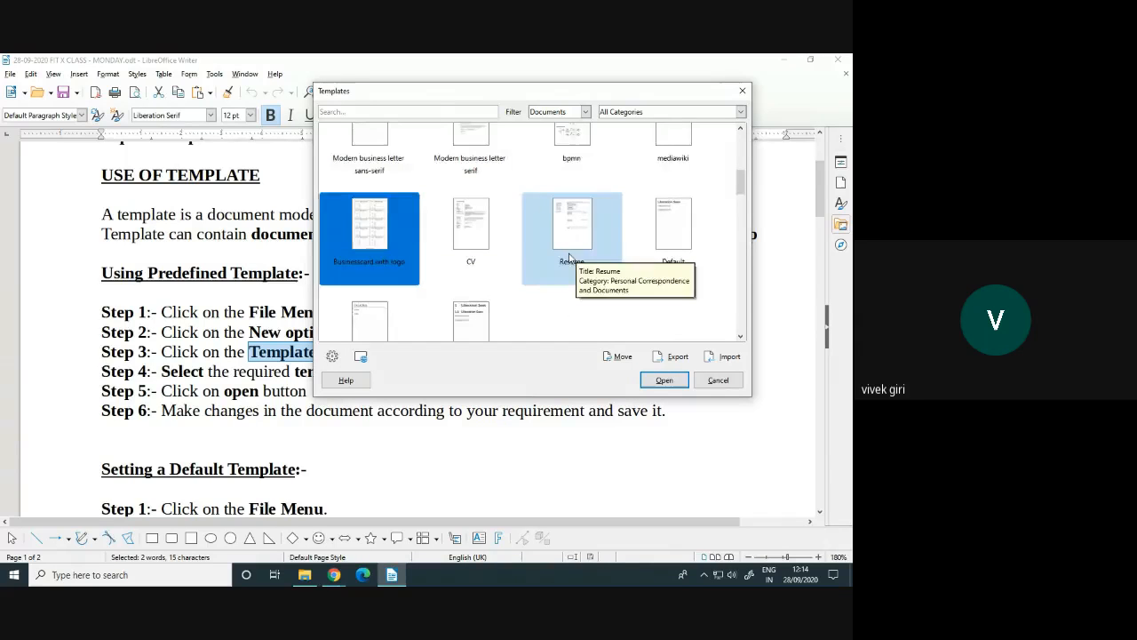
{"action": "scroll", "coordinate": [569, 258], "scroll_direction": "up", "scroll_amount": 2}
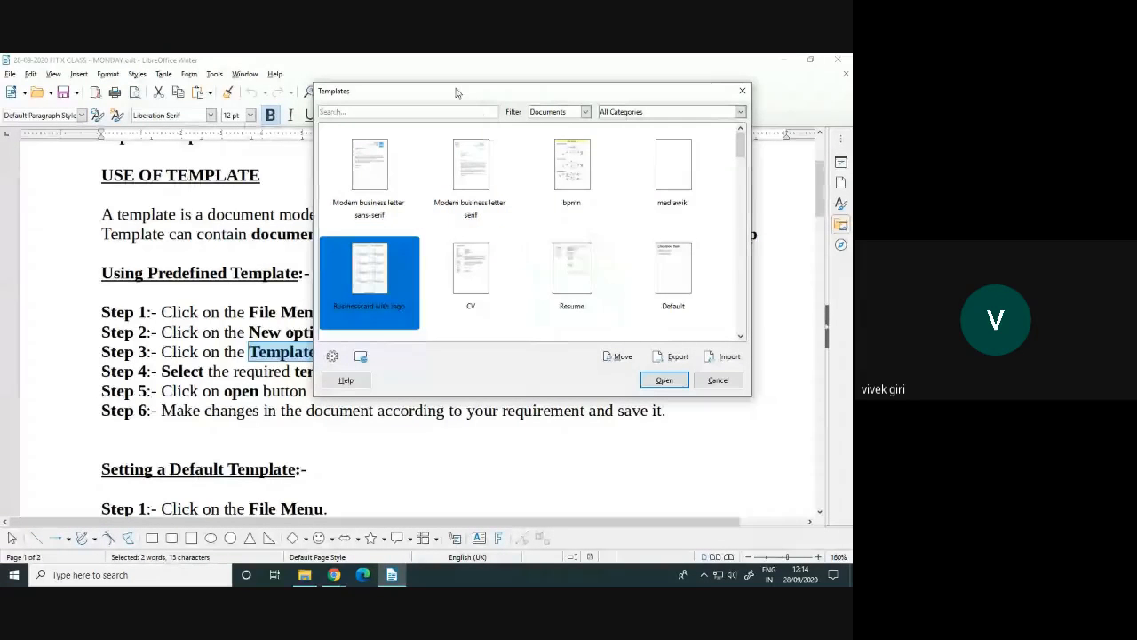
Create a new document from the Resume template
{"action": "left_click_drag", "start_coordinate": [456, 92], "coordinate": [540, 107]}
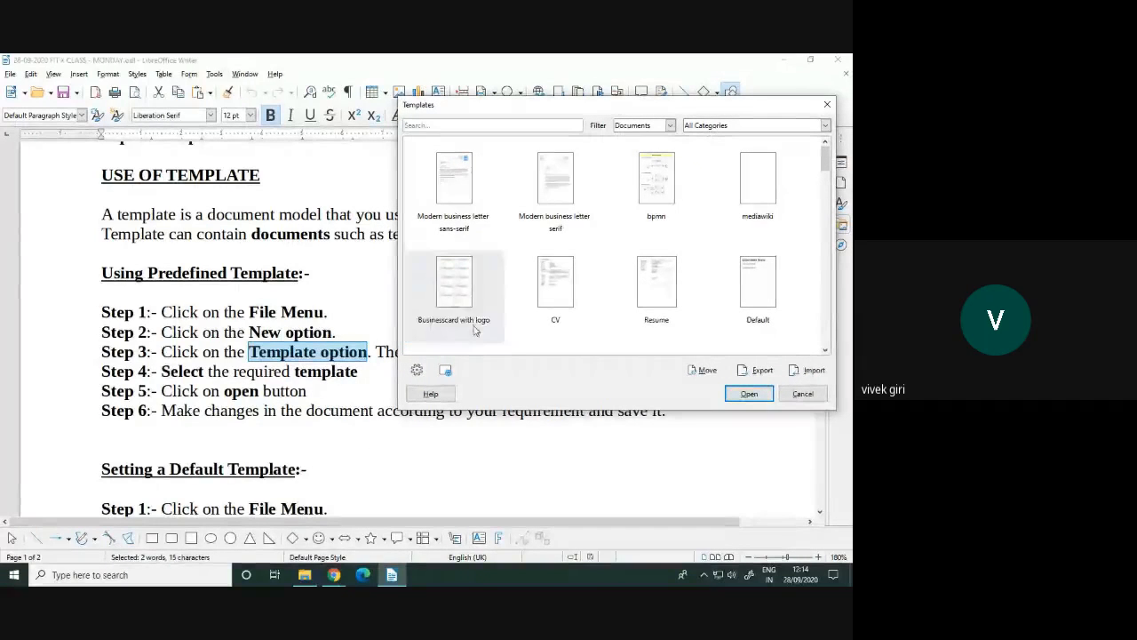
{"action": "left_click", "coordinate": [653, 280]}
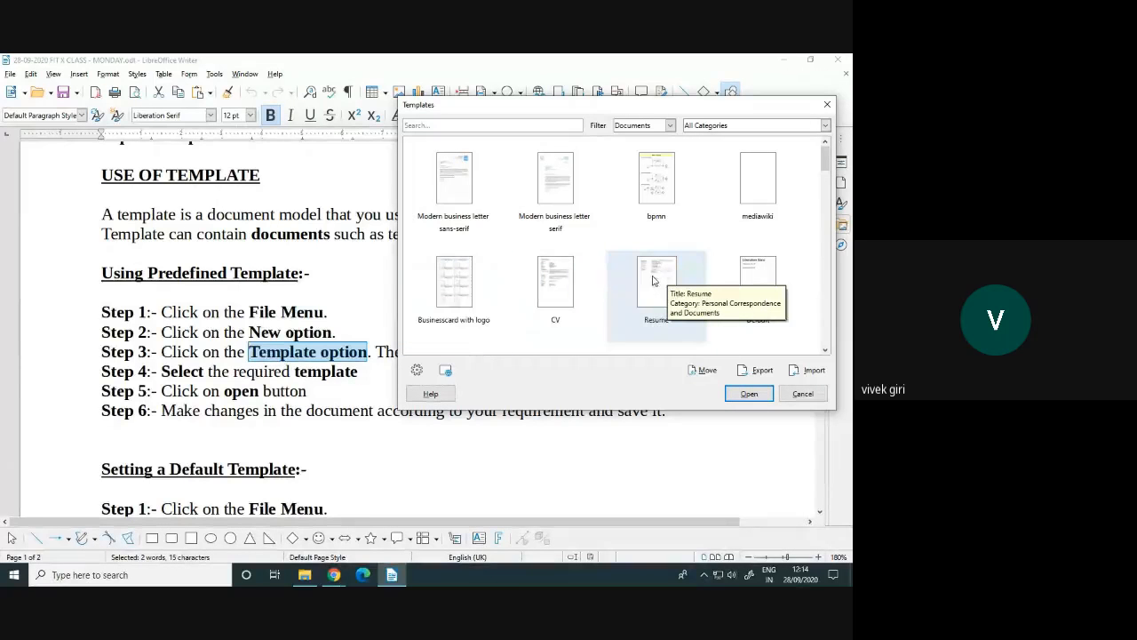
{"action": "left_click", "coordinate": [653, 281]}
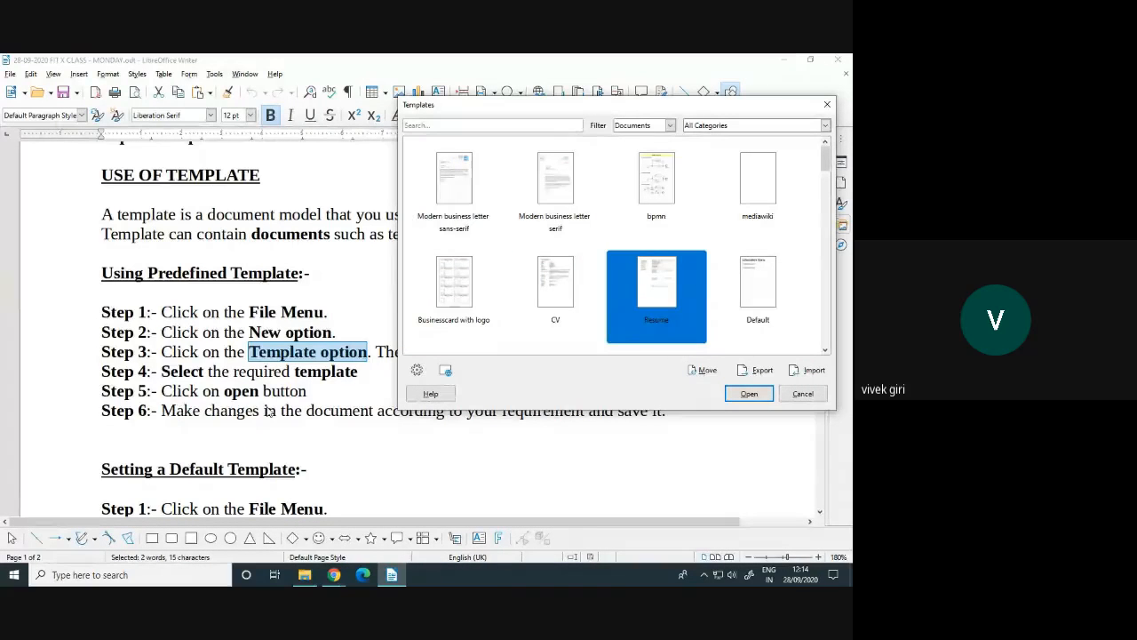
{"action": "left_click", "coordinate": [749, 393]}
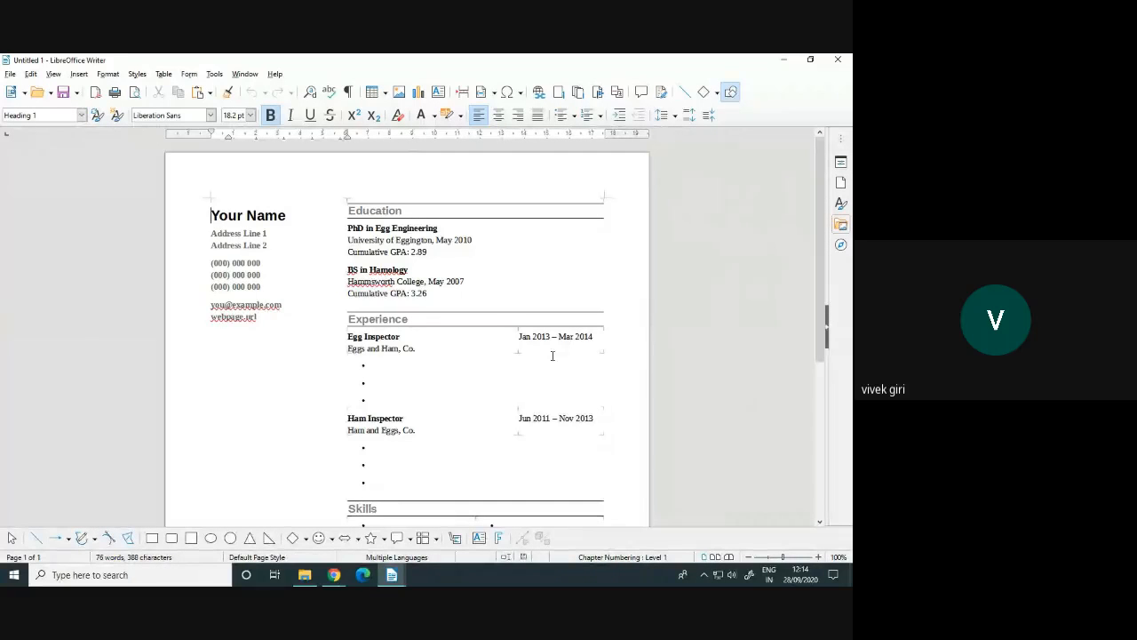
Scroll through the new resume's sample Education, Experience and Skills sections
{"action": "scroll", "coordinate": [437, 356], "scroll_direction": "down", "scroll_amount": 5}
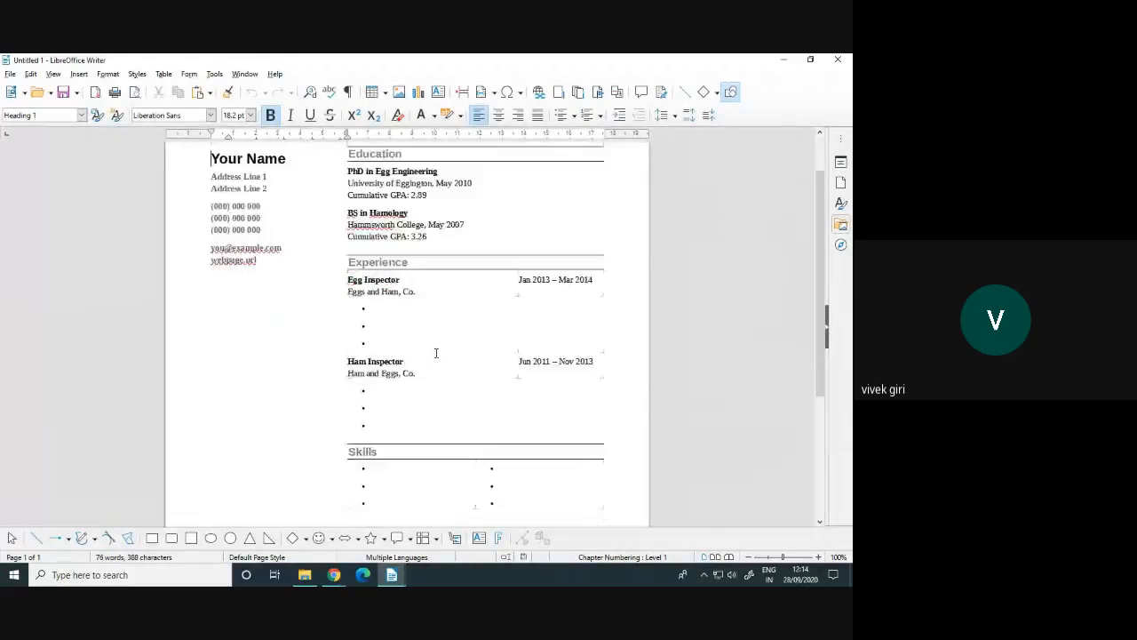
{"action": "scroll", "coordinate": [438, 361], "scroll_direction": "up", "scroll_amount": 5}
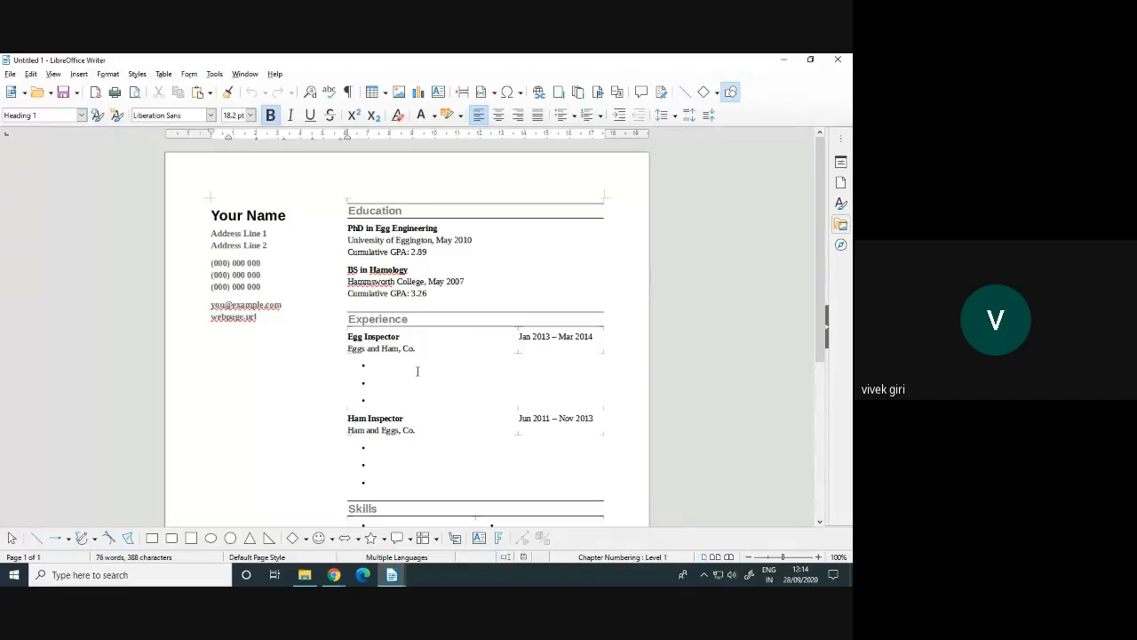
Switch back to the class notes document and open File > New > Templates
{"action": "mouse_move", "coordinate": [394, 578]}
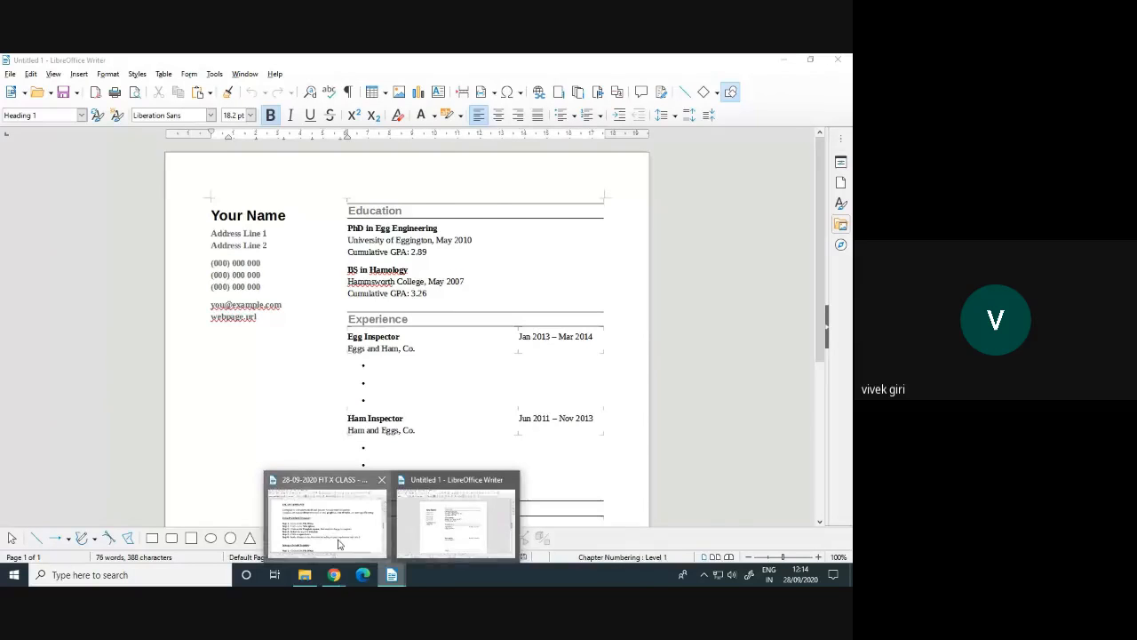
{"action": "left_click", "coordinate": [327, 519]}
{"action": "left_click", "coordinate": [379, 393]}
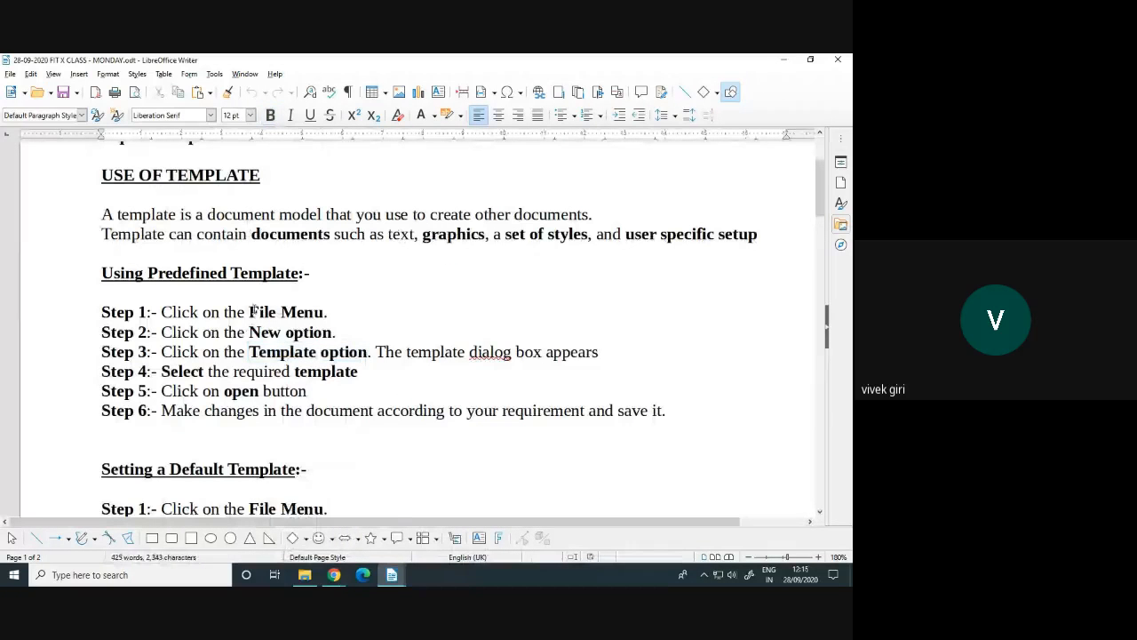
{"action": "left_click", "coordinate": [9, 74]}
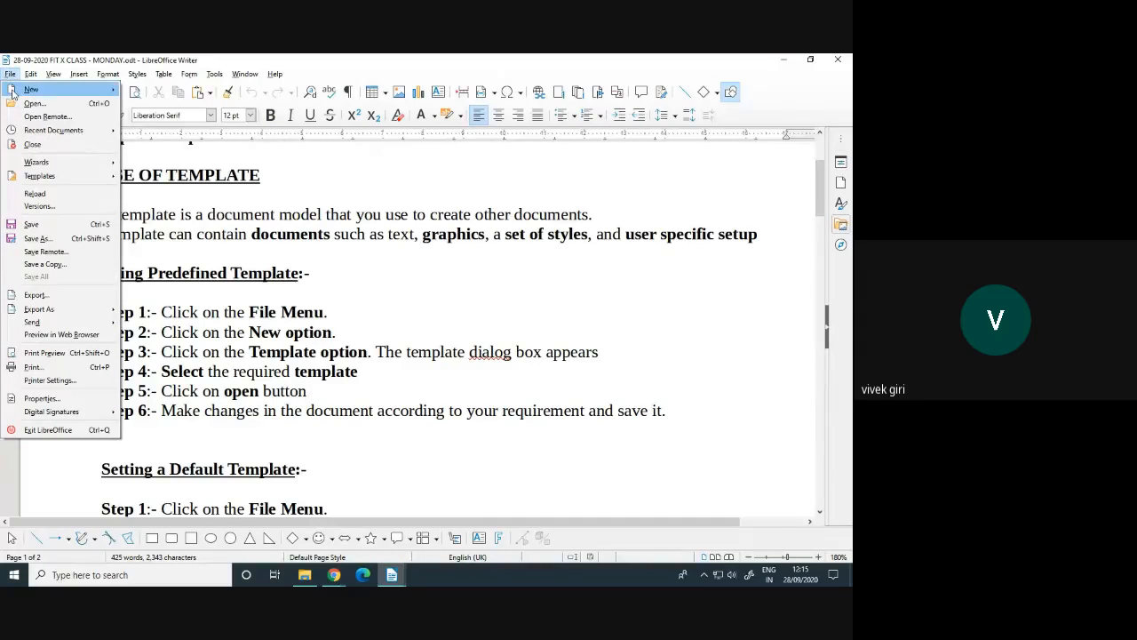
{"action": "mouse_move", "coordinate": [15, 93]}
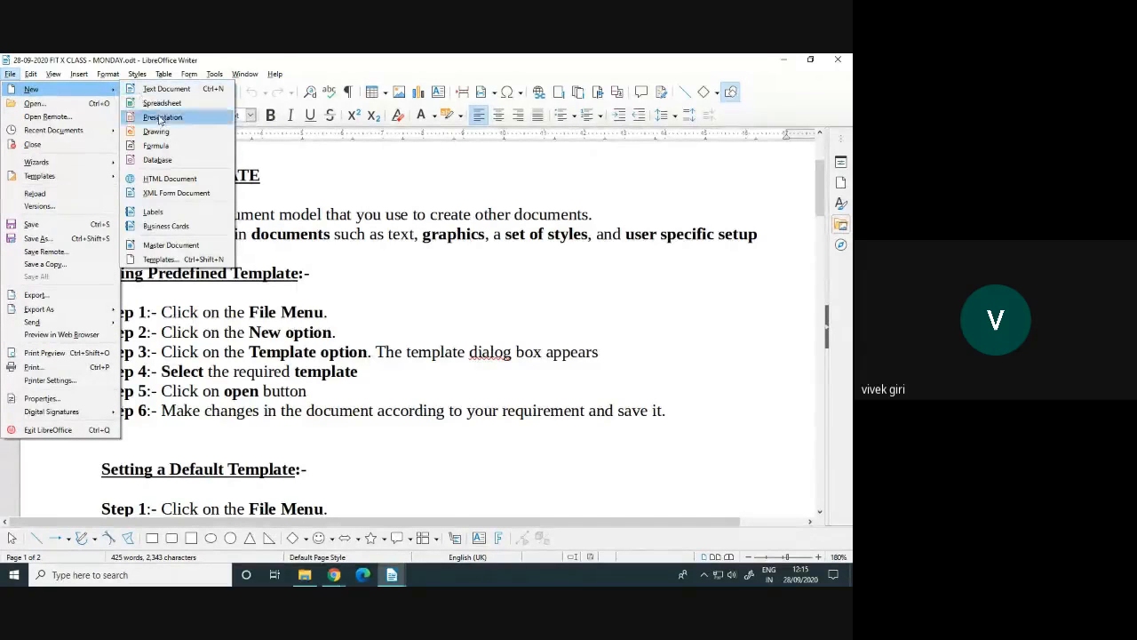
{"action": "left_click", "coordinate": [160, 259]}
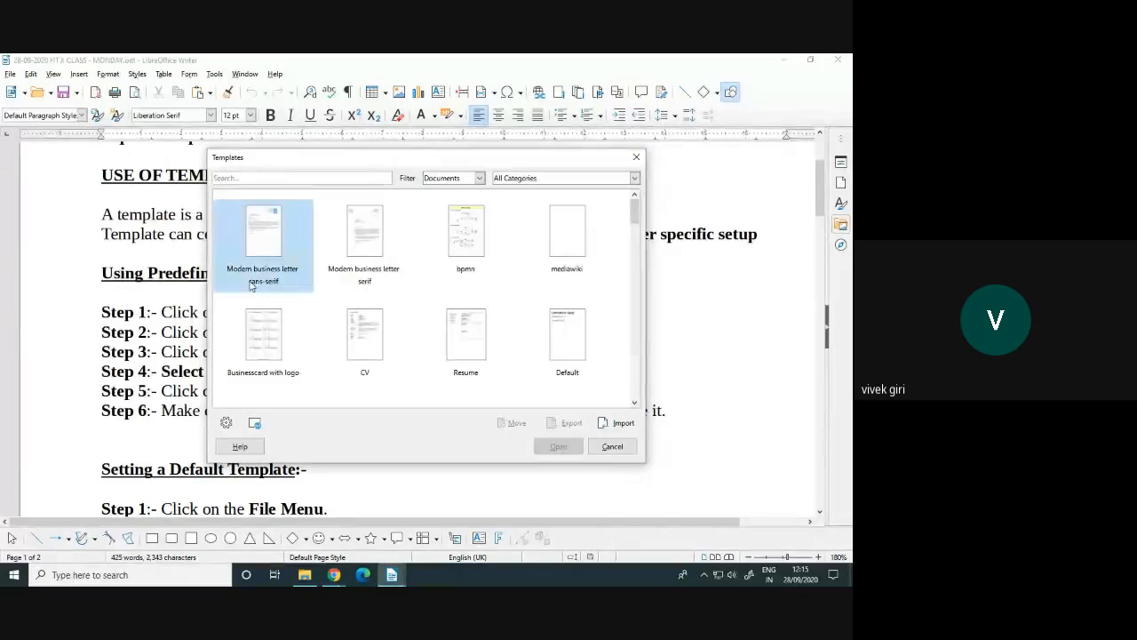
Inspect the CV, business letter, mediawiki, Default, Resume and Businesscard templates, then cancel the chooser
{"action": "left_click", "coordinate": [368, 355]}
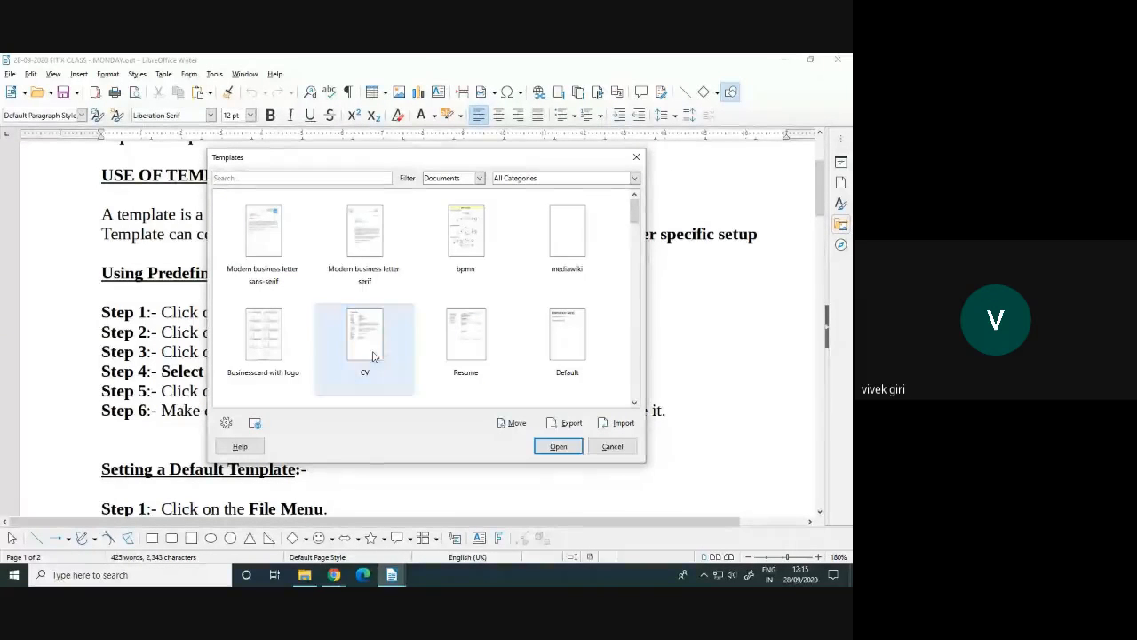
{"action": "left_click", "coordinate": [364, 263]}
{"action": "left_click", "coordinate": [364, 258]}
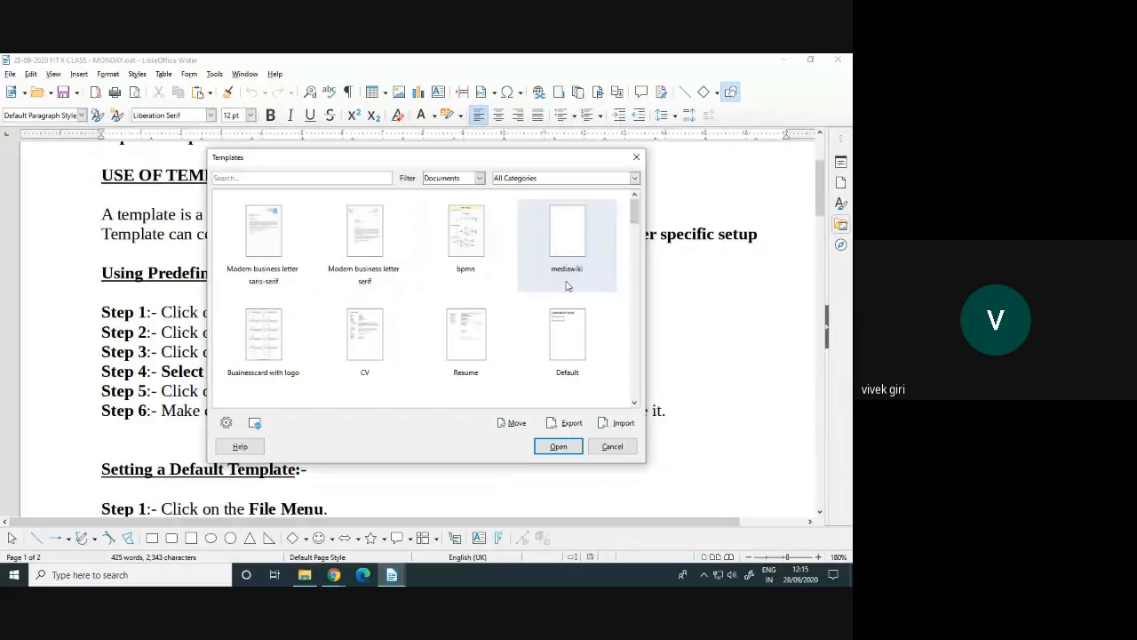
{"action": "left_click", "coordinate": [567, 245]}
{"action": "left_click", "coordinate": [561, 349]}
{"action": "left_click", "coordinate": [467, 351]}
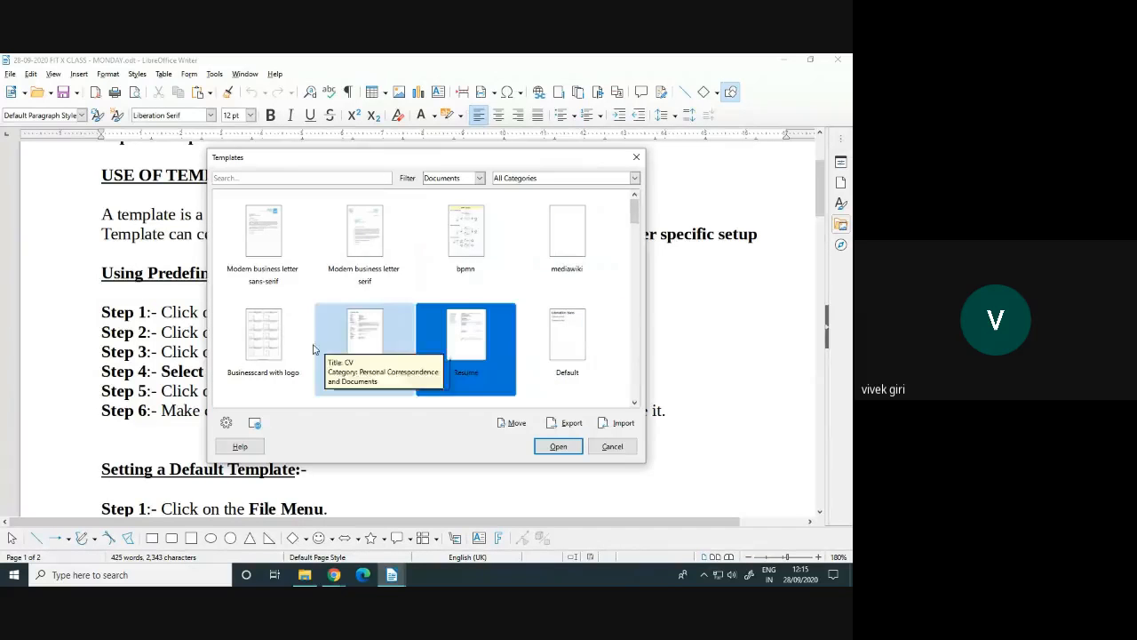
{"action": "left_click", "coordinate": [263, 346]}
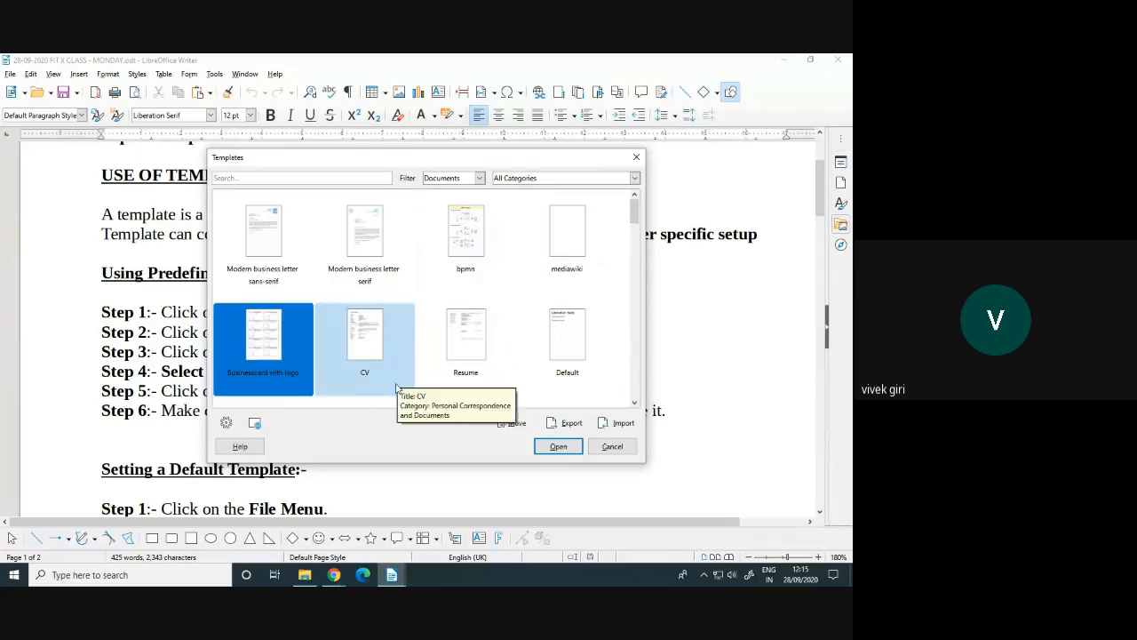
{"action": "left_click", "coordinate": [468, 356]}
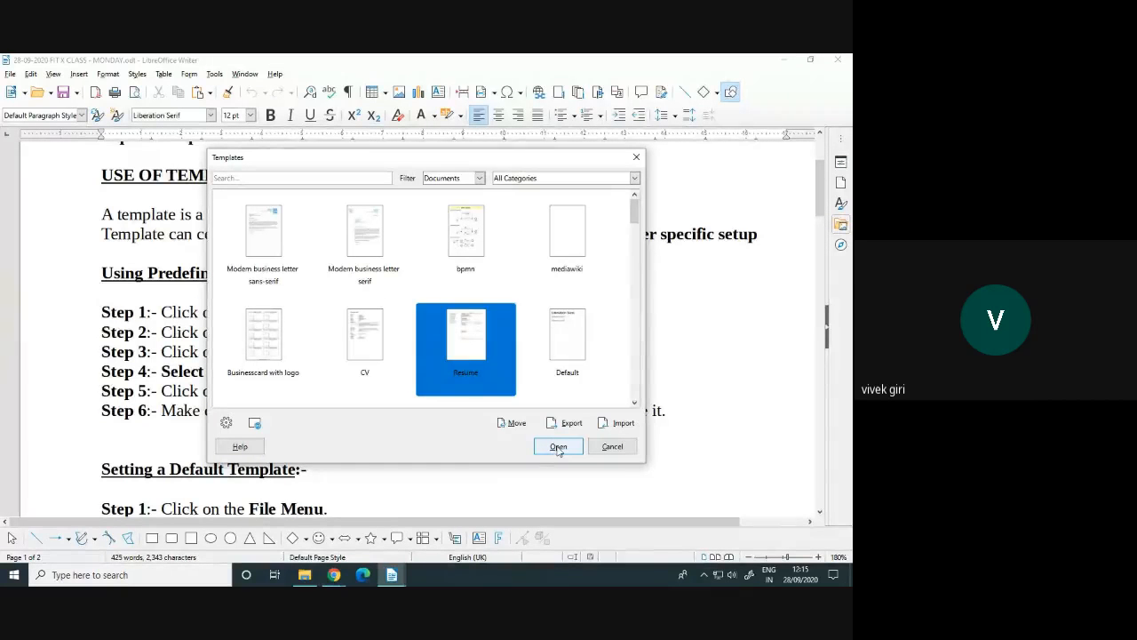
{"action": "left_click", "coordinate": [611, 448]}
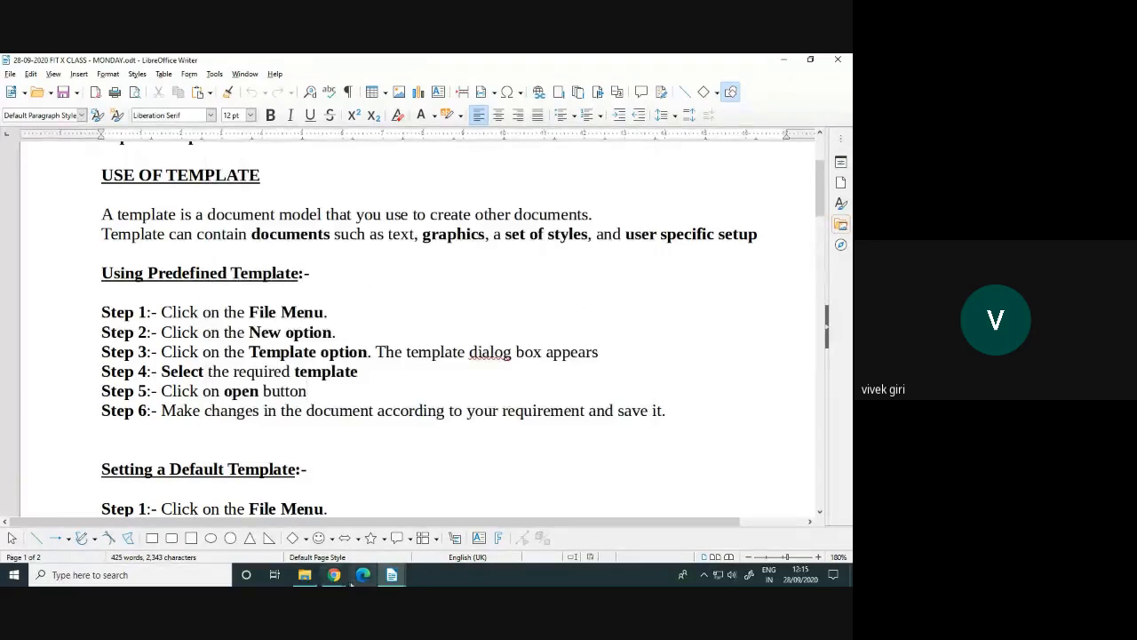
Switch to the Untitled 1 resume and select its Your Name heading with Shift+End
{"action": "mouse_move", "coordinate": [392, 575]}
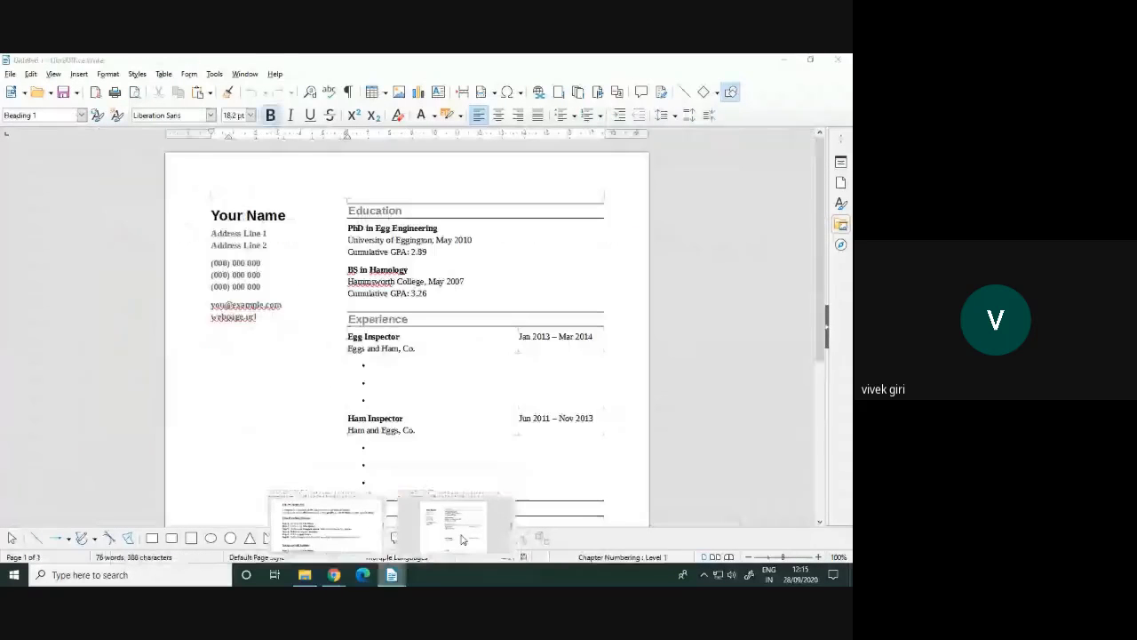
{"action": "left_click", "coordinate": [461, 539]}
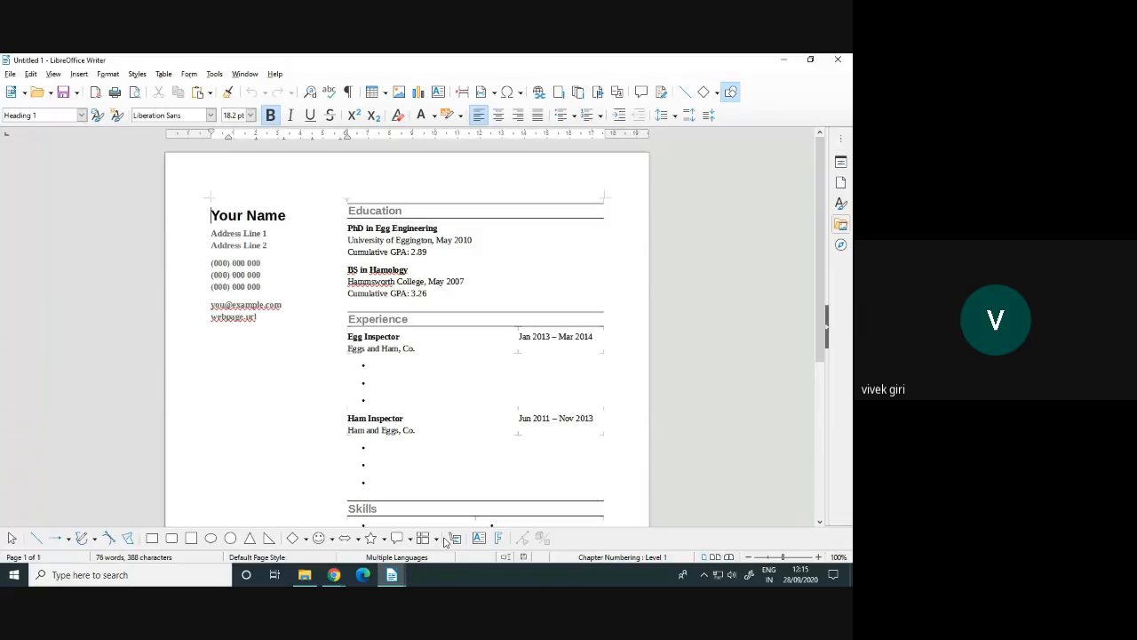
{"action": "key", "text": "shift+End"}
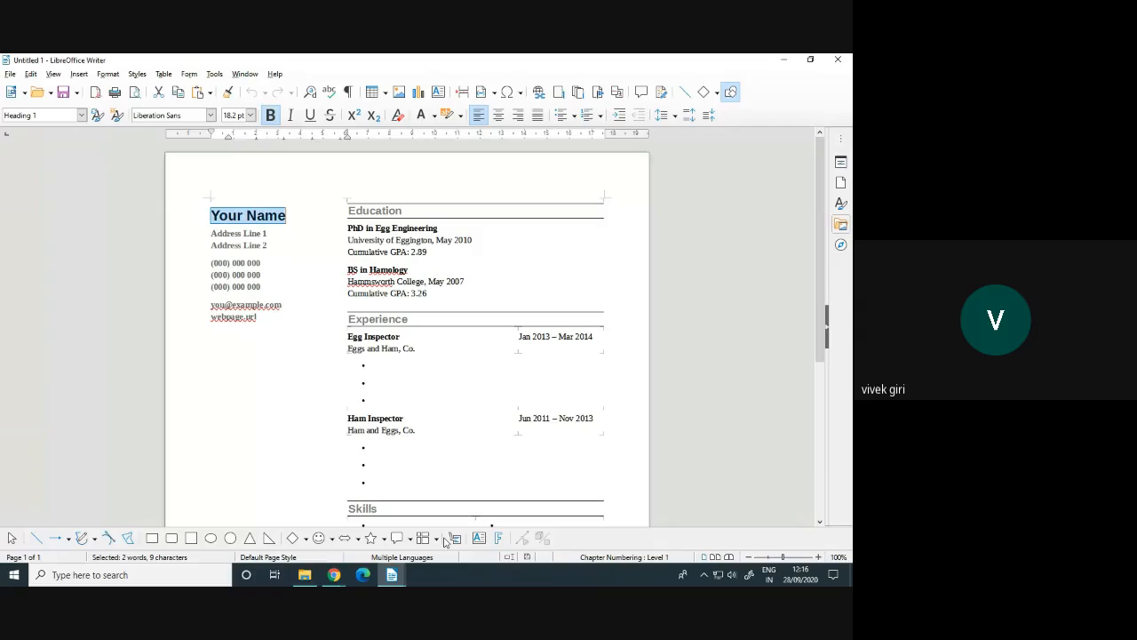
Type the student's full name over the Your Name placeholder heading
{"action": "type", "text": "bhi"}
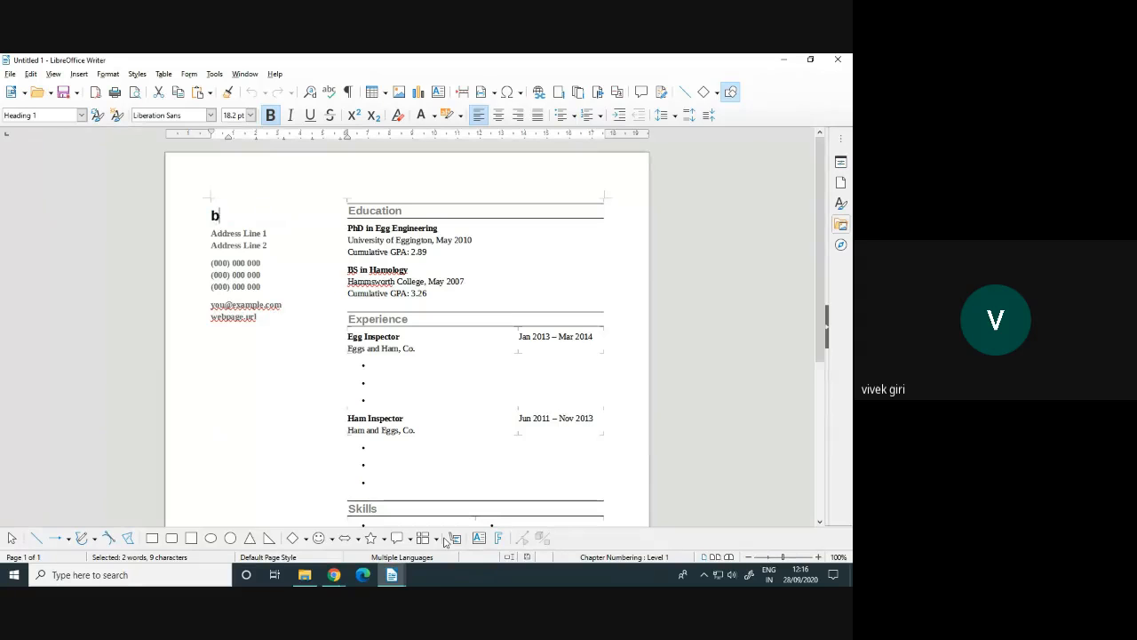
{"action": "key", "text": "BackSpace"}
{"action": "key", "text": "BackSpace"}
{"action": "key", "text": "BackSpace"}
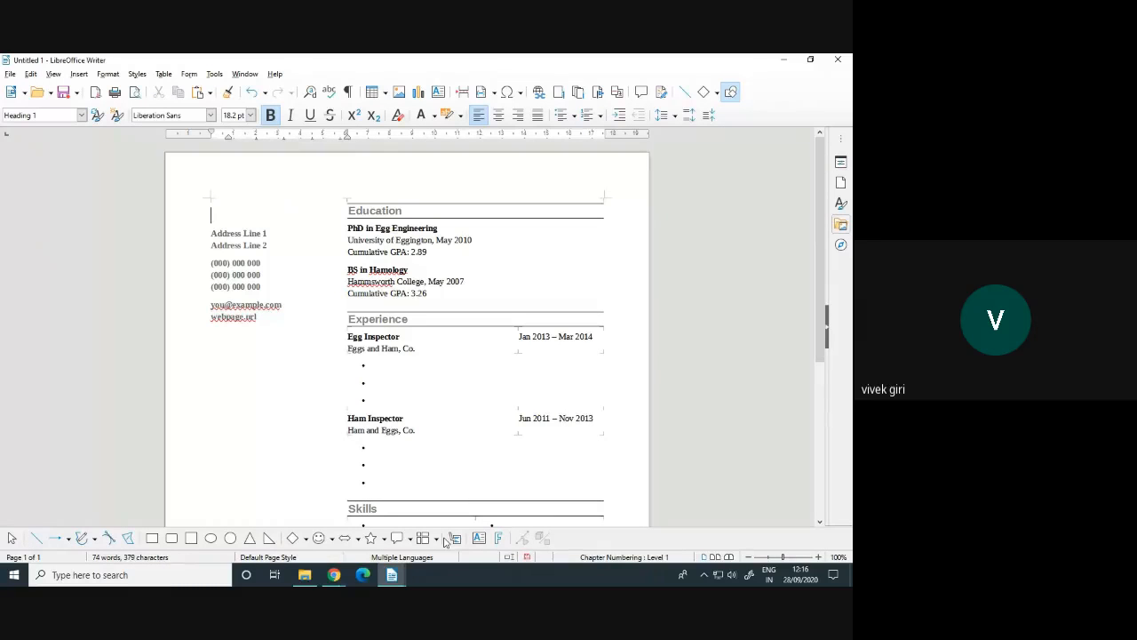
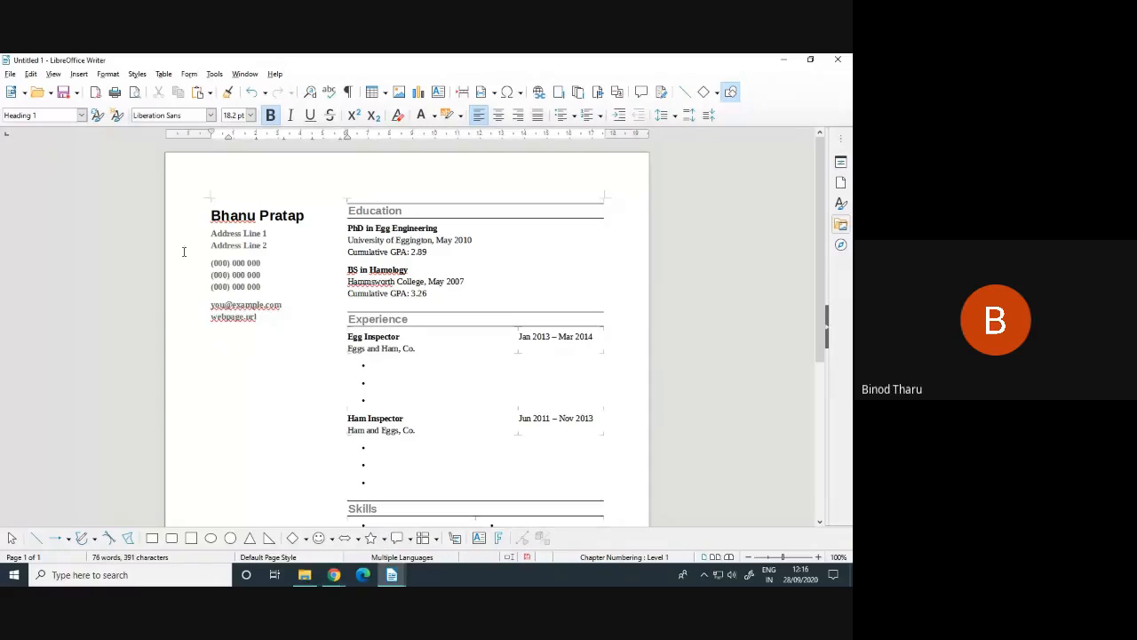
{"action": "left_click_drag", "start_coordinate": [207, 233], "coordinate": [268, 234]}
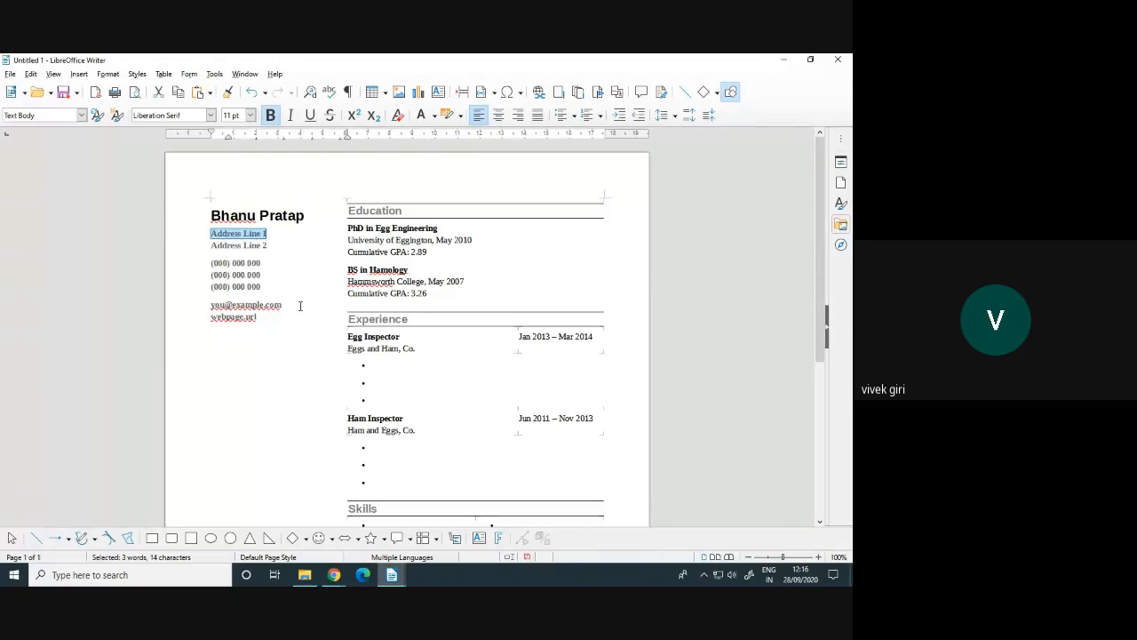
Enter the student's locality and city on the two address lines and zoom to 140%
{"action": "type", "text": "A"}
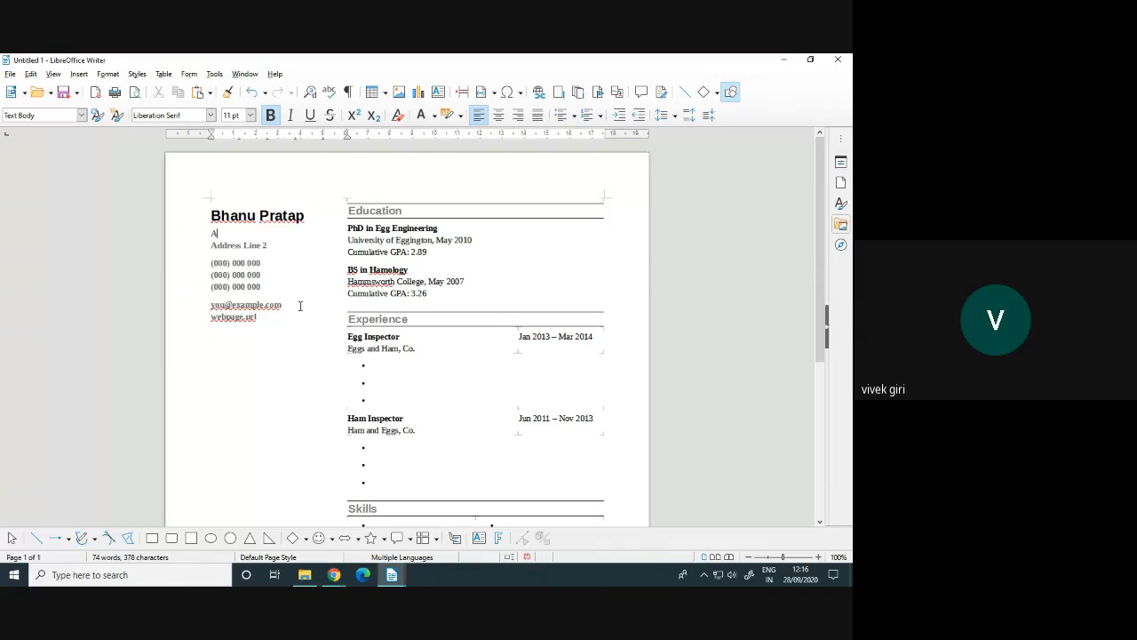
{"action": "key", "text": "BackSpace"}
{"action": "type", "text": "Vaishali"}
{"action": "left_click_drag", "start_coordinate": [211, 245], "coordinate": [267, 246]}
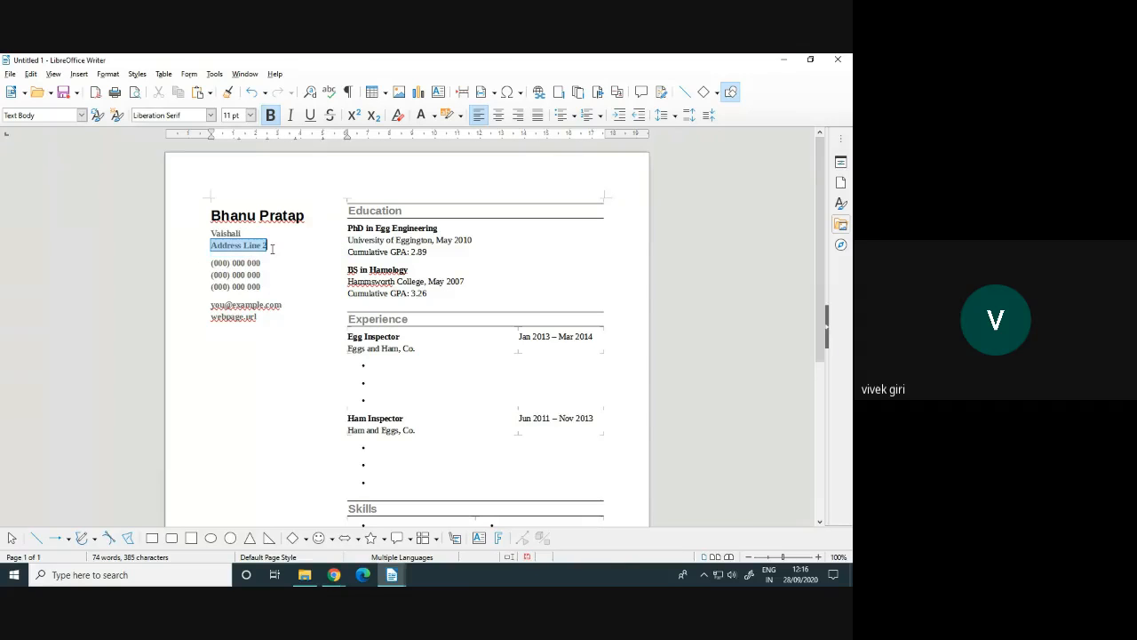
{"action": "type", "text": "Ghazia"}
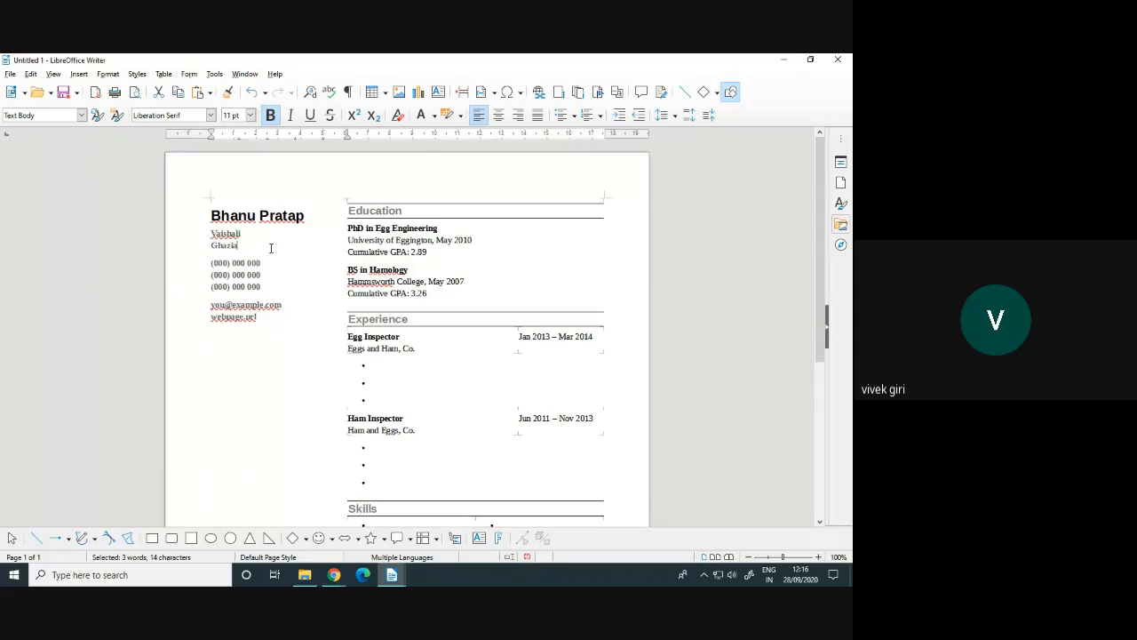
{"action": "type", "text": "bad"}
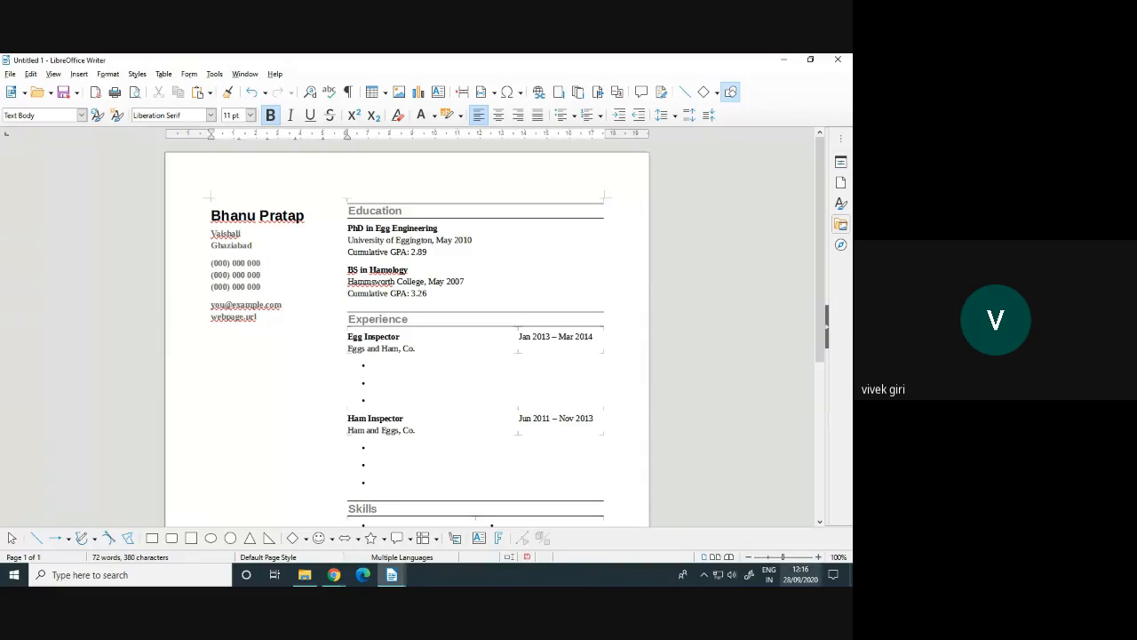
{"action": "left_click", "coordinate": [818, 557]}
{"action": "left_click", "coordinate": [818, 557]}
{"action": "left_click", "coordinate": [818, 557]}
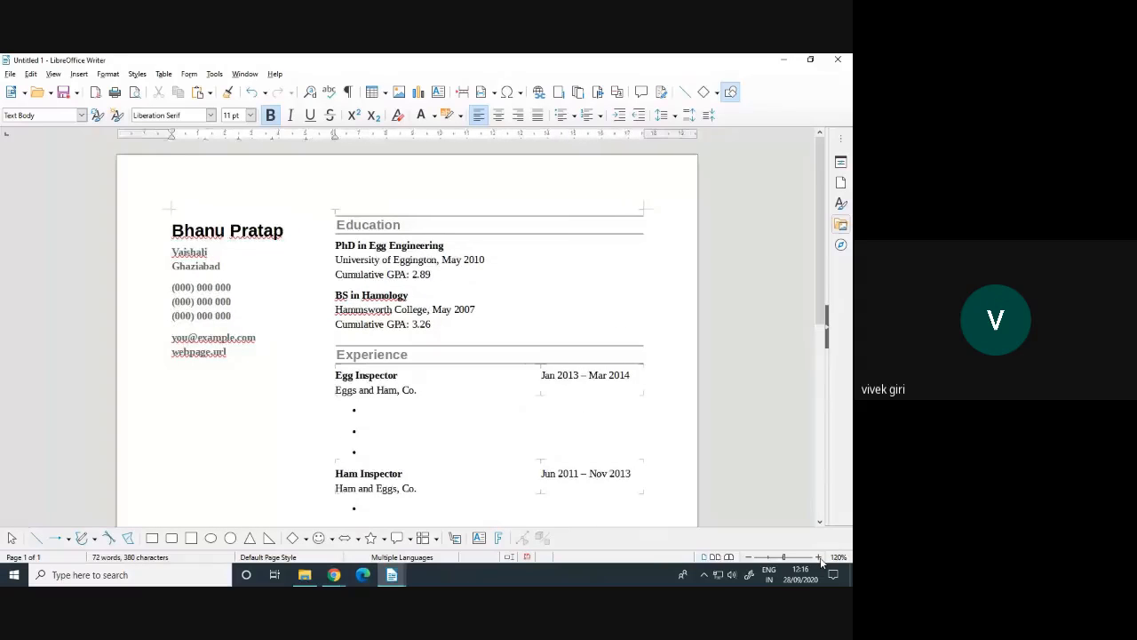
{"action": "left_click", "coordinate": [818, 557]}
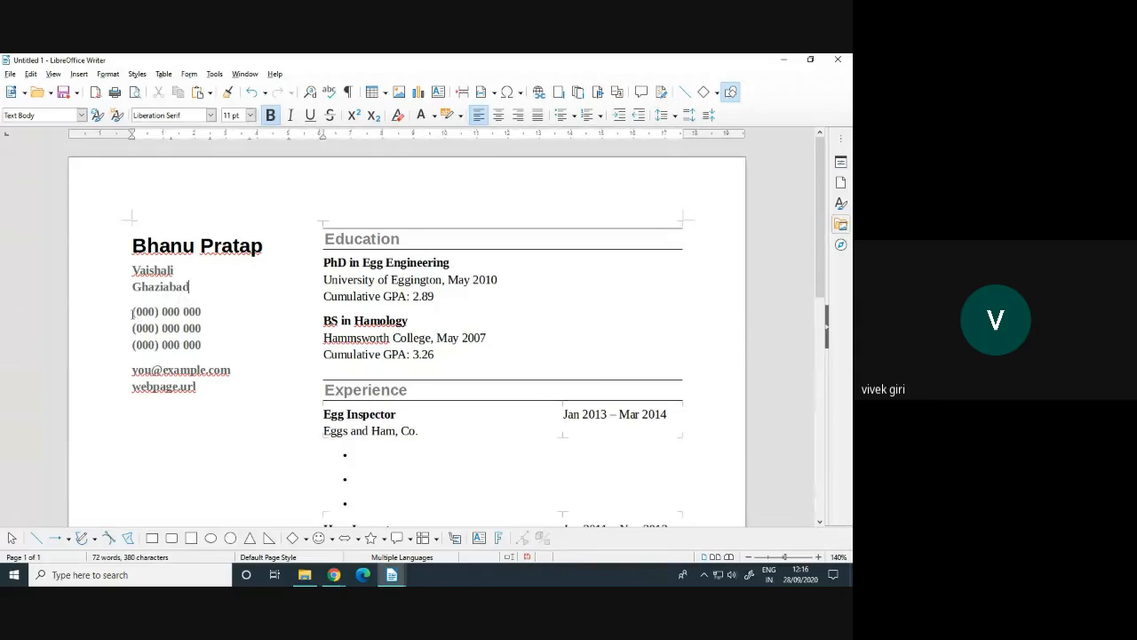
Replace the phone placeholder with the student's phone number and delete the two extra phone lines
{"action": "left_click_drag", "start_coordinate": [131, 311], "coordinate": [203, 311]}
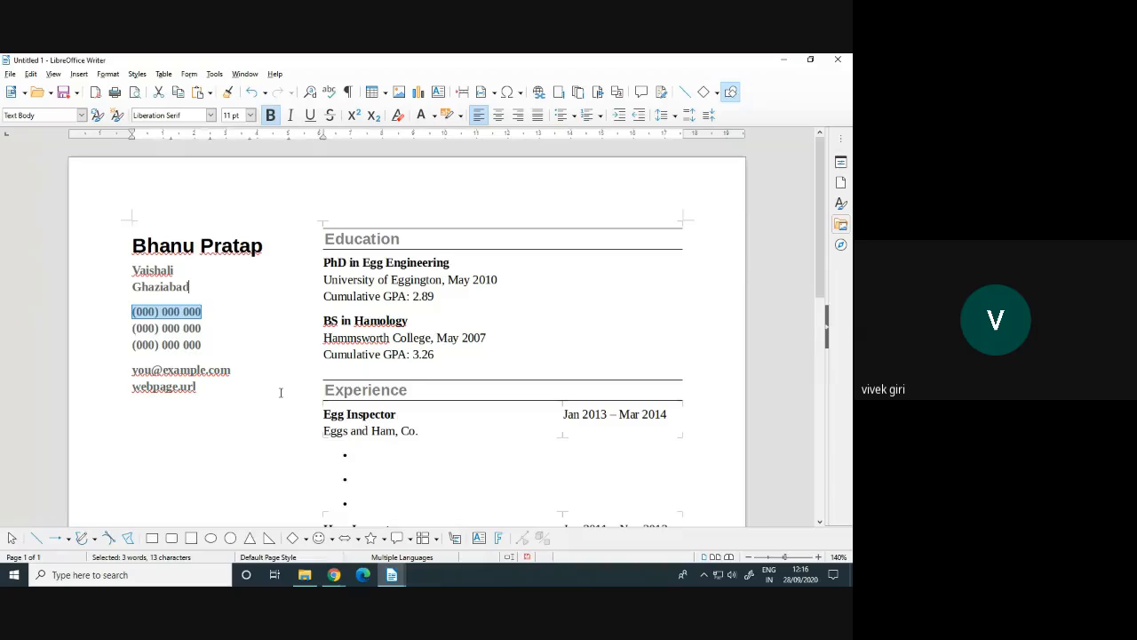
{"action": "type", "text": "+"}
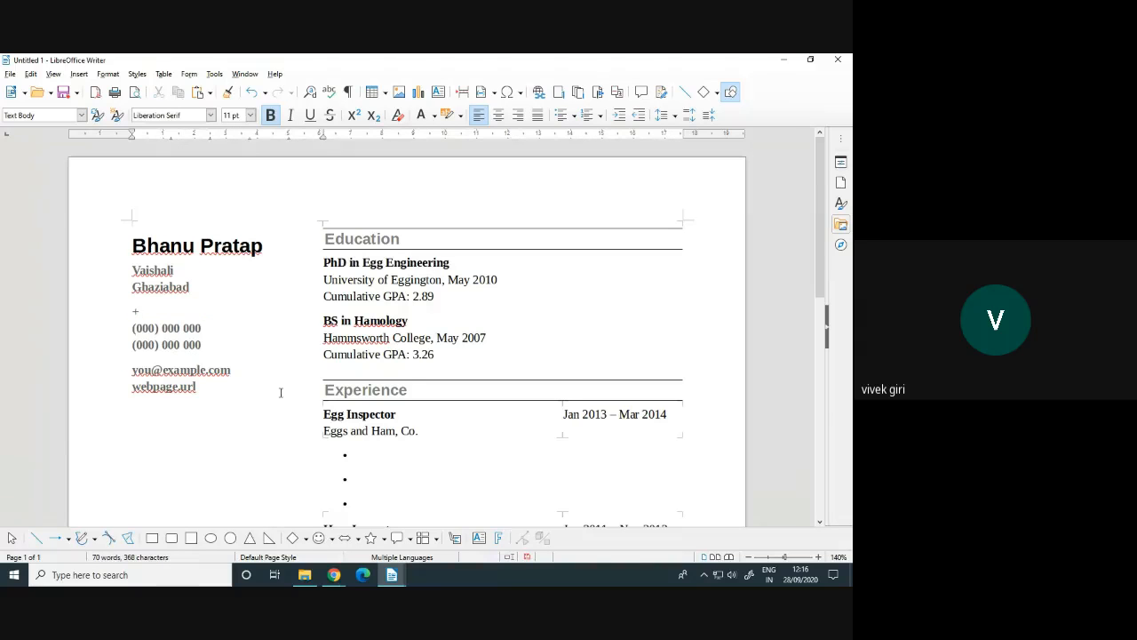
{"action": "key", "text": "BackSpace"}
{"action": "left_click_drag", "start_coordinate": [132, 327], "coordinate": [201, 345]}
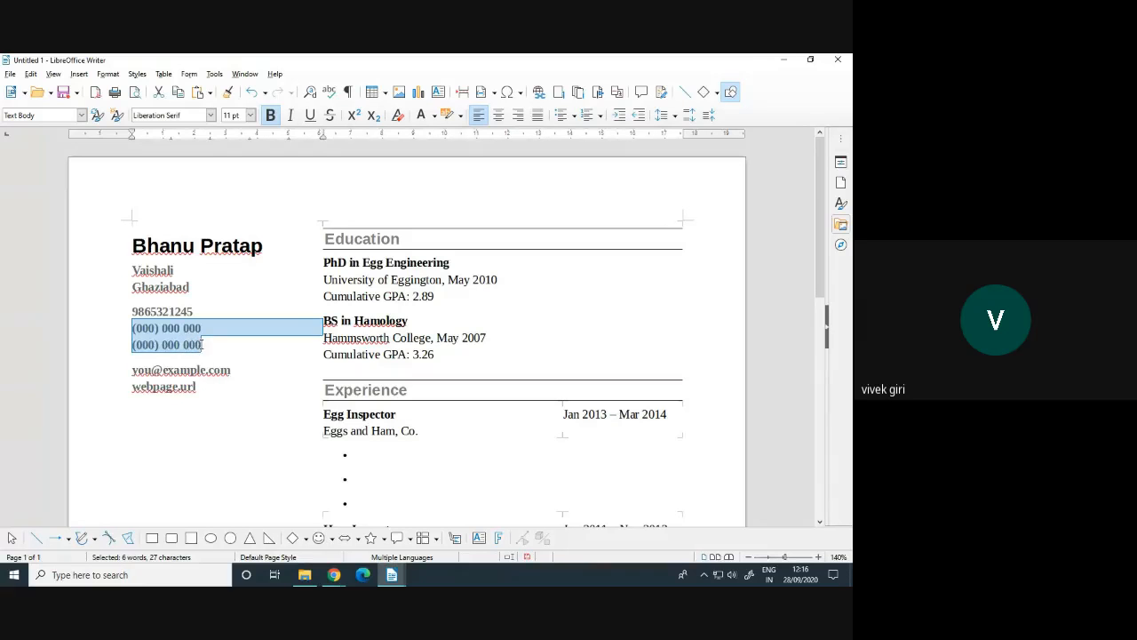
{"action": "key", "text": "BackSpace"}
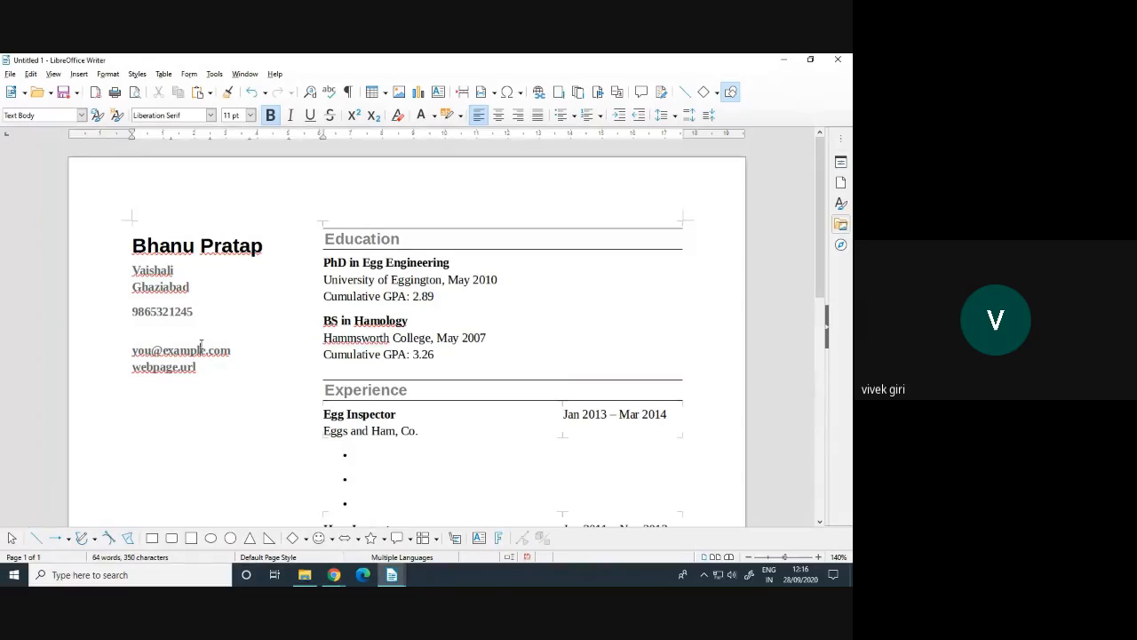
Fill in the student's e-mail address and website in place of the placeholders
{"action": "double_click", "coordinate": [139, 352]}
{"action": "double_click", "coordinate": [204, 350]}
{"action": "type", "text": "gmail"}
{"action": "left_click_drag", "start_coordinate": [132, 367], "coordinate": [204, 368]}
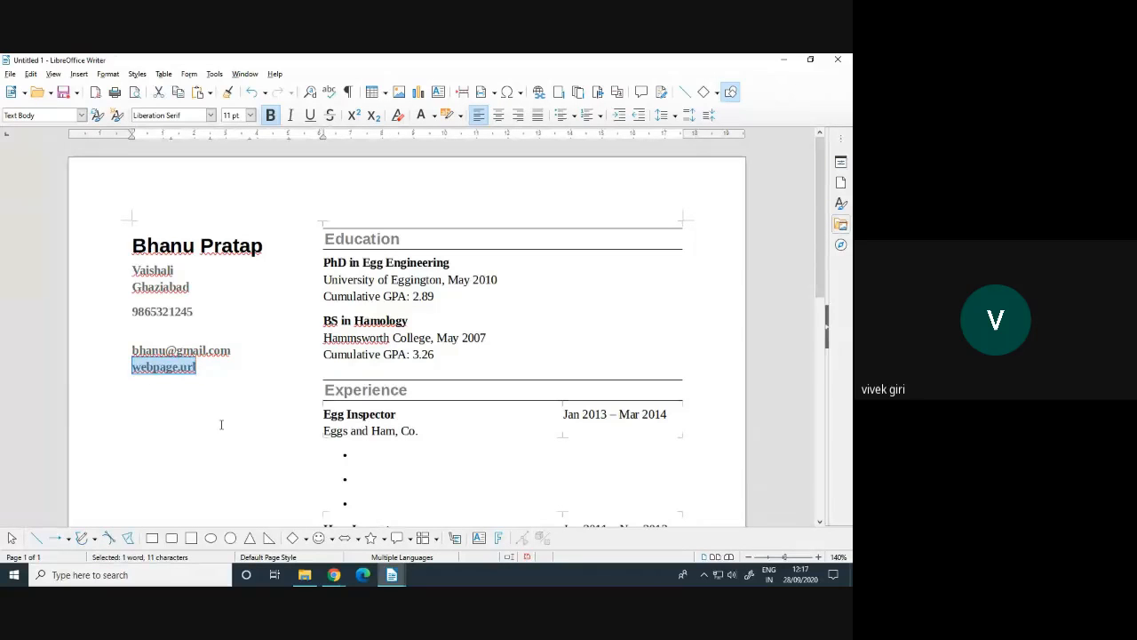
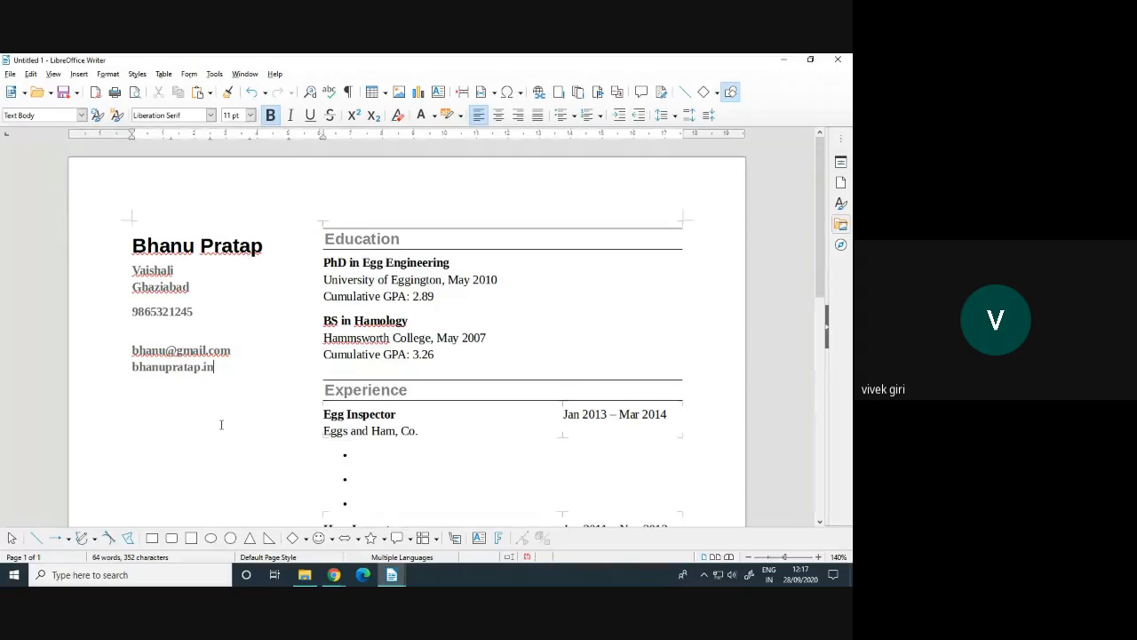
{"action": "type", "text": "www."}
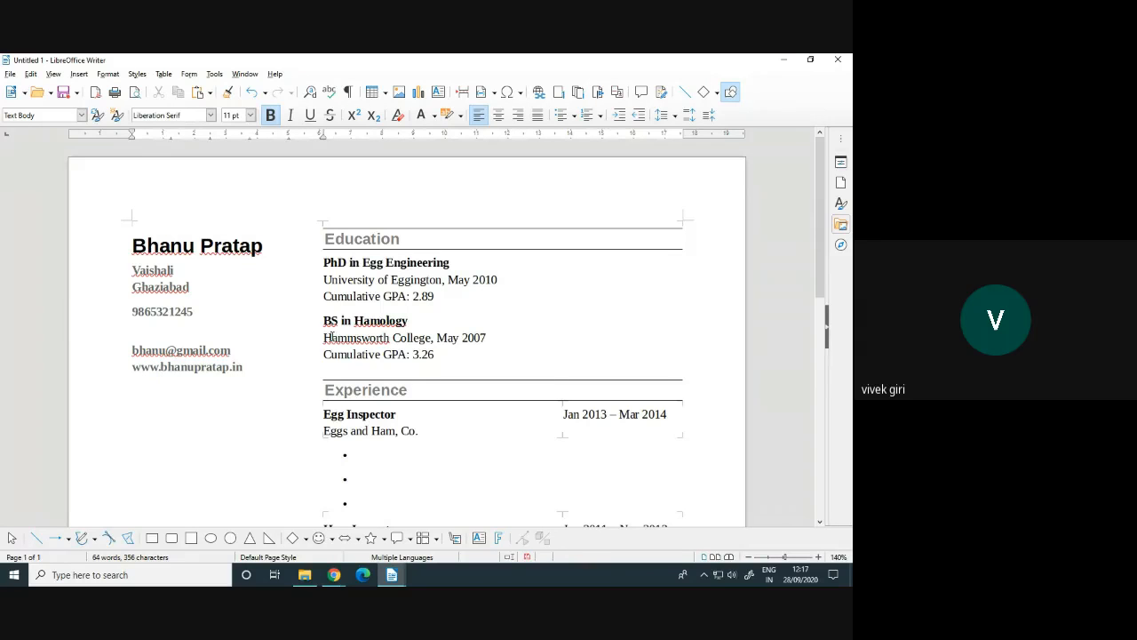
{"action": "left_click", "coordinate": [384, 296]}
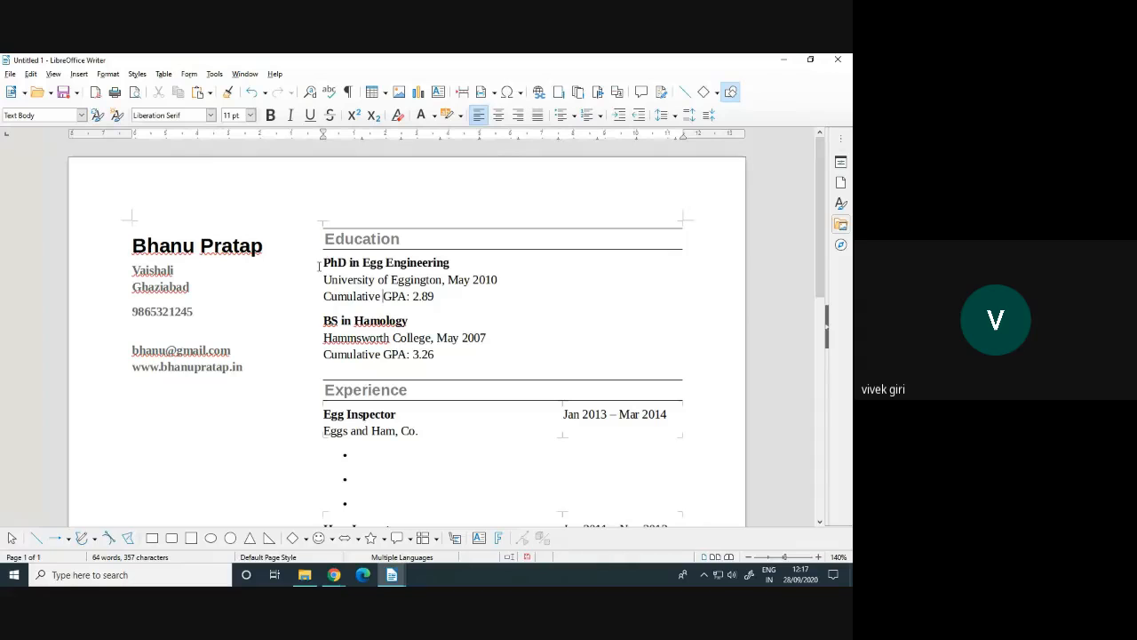
Change the first Education entry to 09th, AIR FORCE SCHOOL HINDAN 2020, GPA 8.50
{"action": "left_click_drag", "start_coordinate": [322, 263], "coordinate": [497, 272]}
{"action": "type", "text": "09T"}
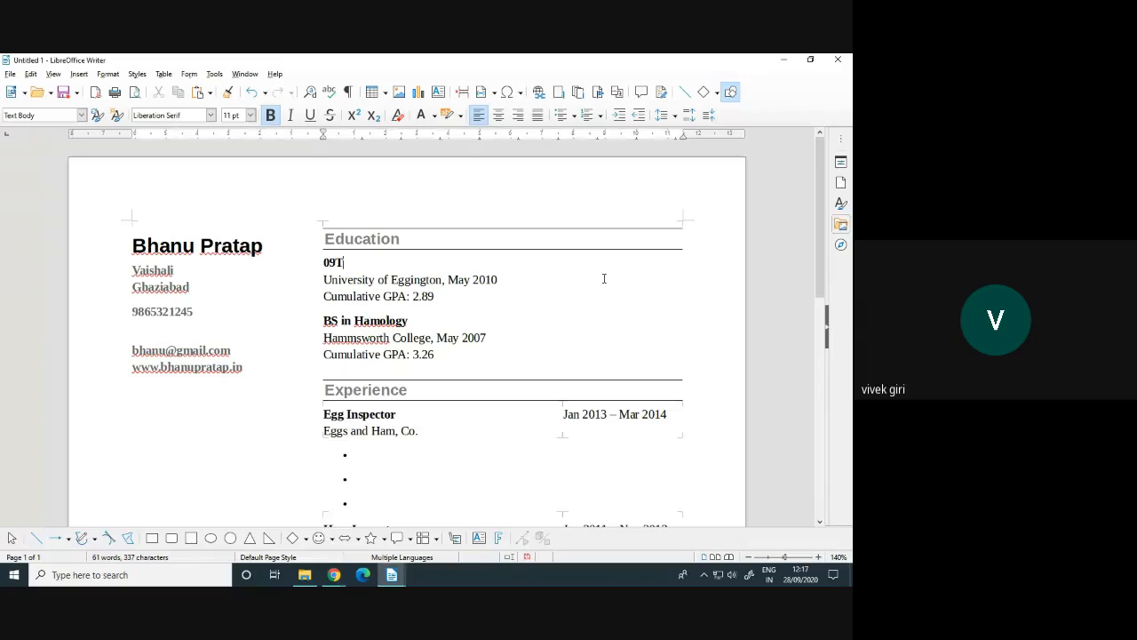
{"action": "key", "text": "BackSpace"}
{"action": "type", "text": "TH"}
{"action": "key", "text": "BackSpace"}
{"action": "key", "text": "BackSpace"}
{"action": "type", "text": "th"}
{"action": "left_click_drag", "start_coordinate": [324, 279], "coordinate": [506, 272]}
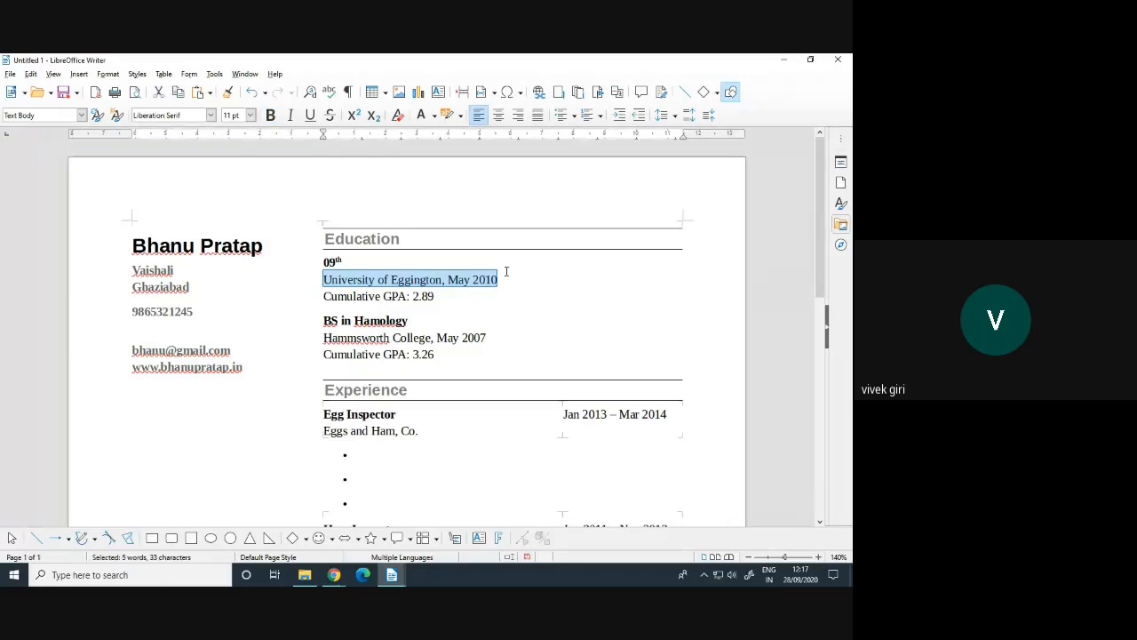
{"action": "type", "text": "AIR "}
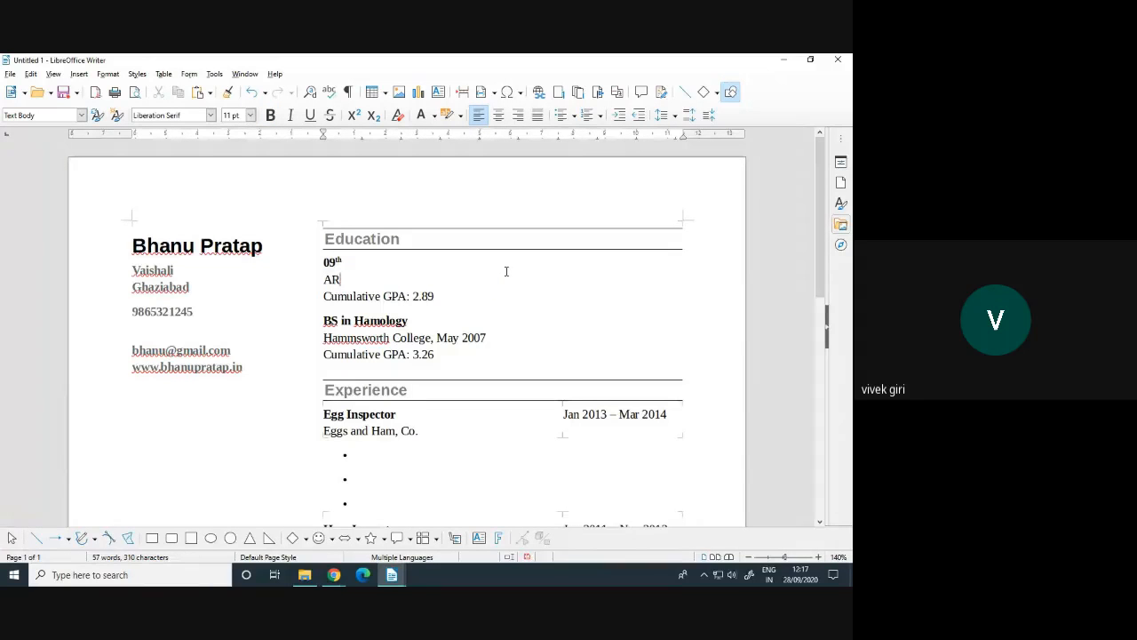
{"action": "type", "text": "FORCE"}
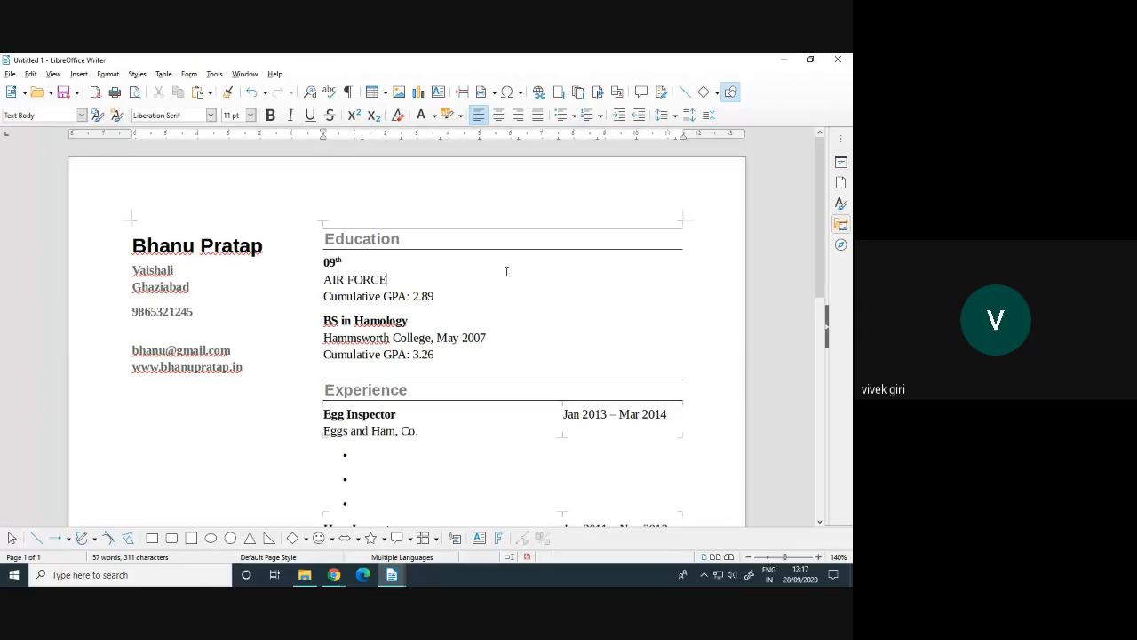
{"action": "type", "text": " SCHOOL HINDAN"}
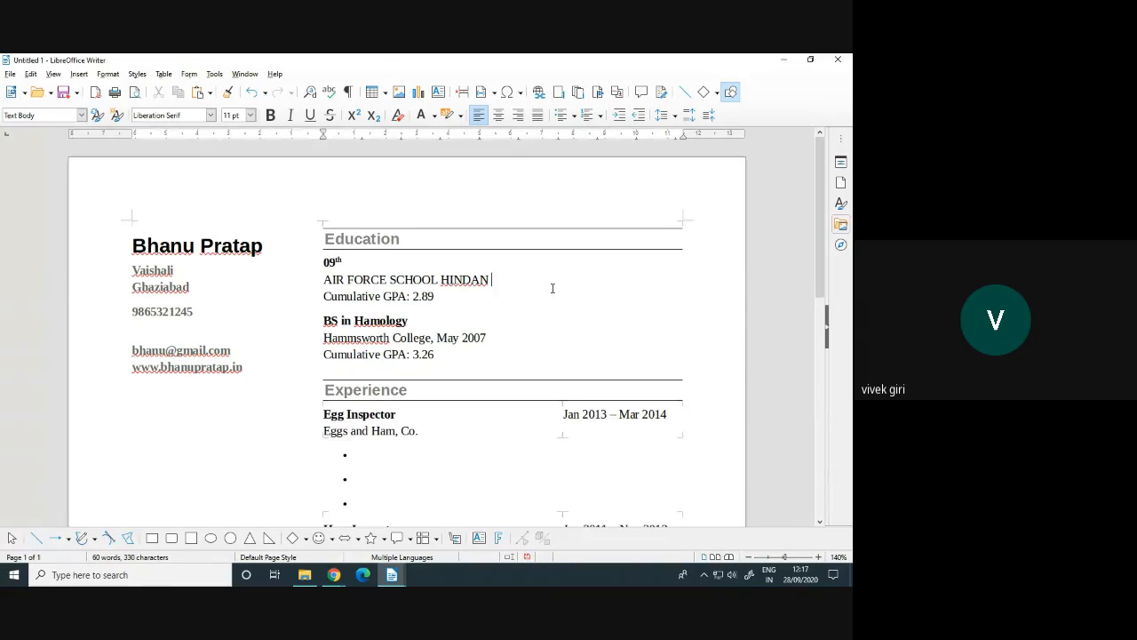
{"action": "type", "text": " 2020"}
{"action": "left_click_drag", "start_coordinate": [412, 295], "coordinate": [434, 296]}
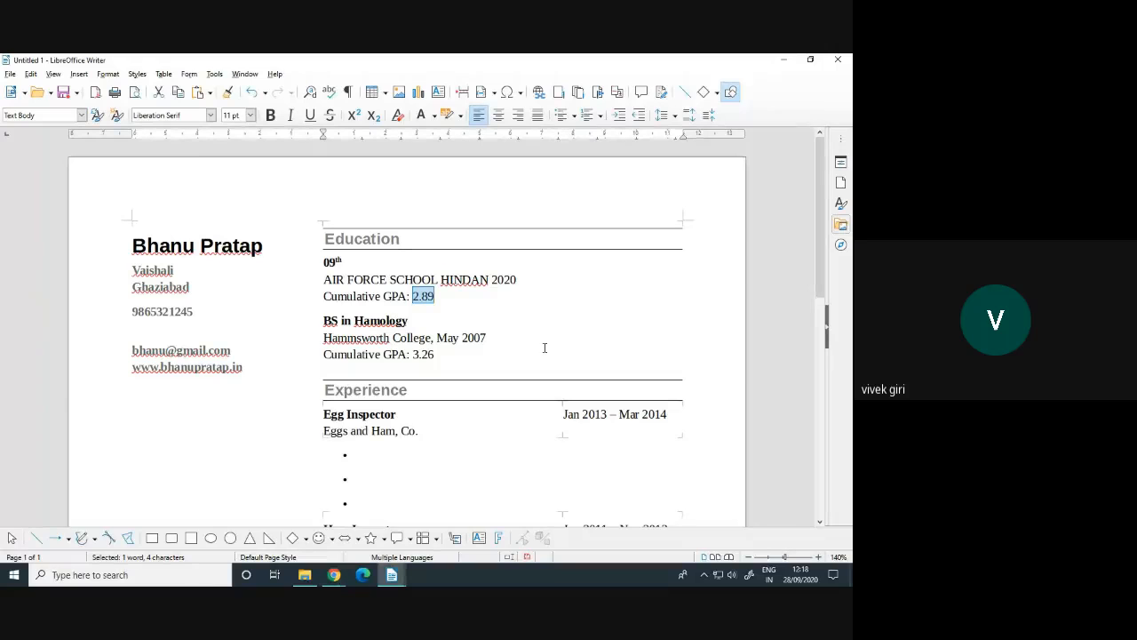
{"action": "type", "text": "8.5"}
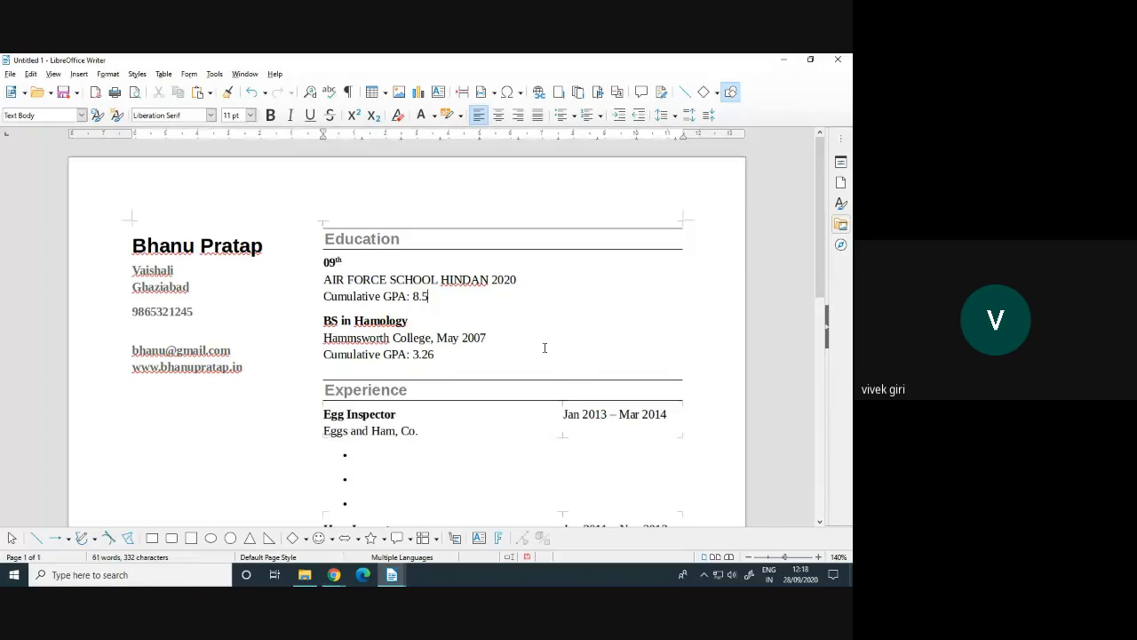
{"action": "type", "text": "0"}
Change the second Education entry to COMPUTER BASIC IT, VS ACADEMY, DELHI, GPA 9.50
{"action": "left_click_drag", "start_coordinate": [323, 322], "coordinate": [408, 323]}
{"action": "left_click", "coordinate": [382, 323]}
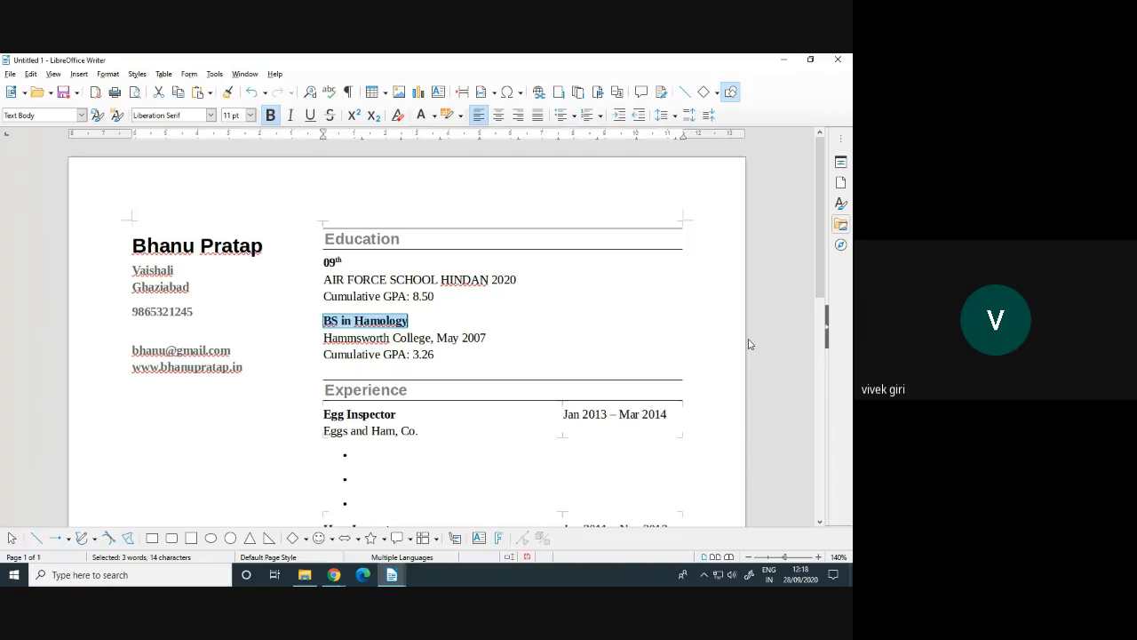
{"action": "type", "text": "c"}
{"action": "key", "text": "BackSpace"}
{"action": "type", "text": "COMPU"}
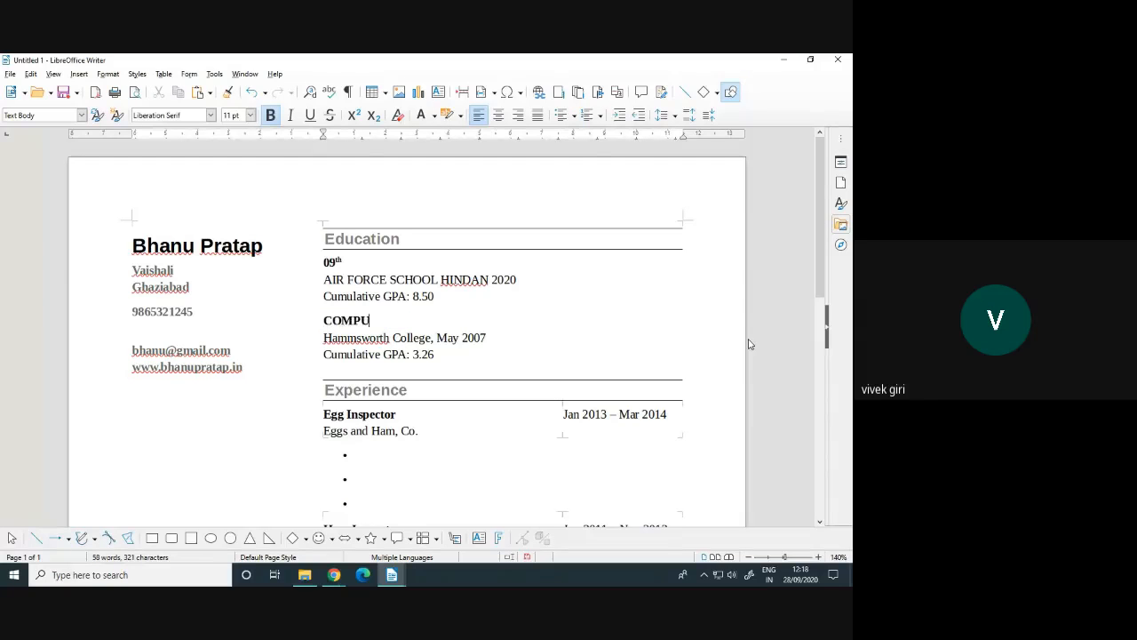
{"action": "type", "text": "TER BASIC IN"}
{"action": "key", "text": "BackSpace"}
{"action": "type", "text": "T"}
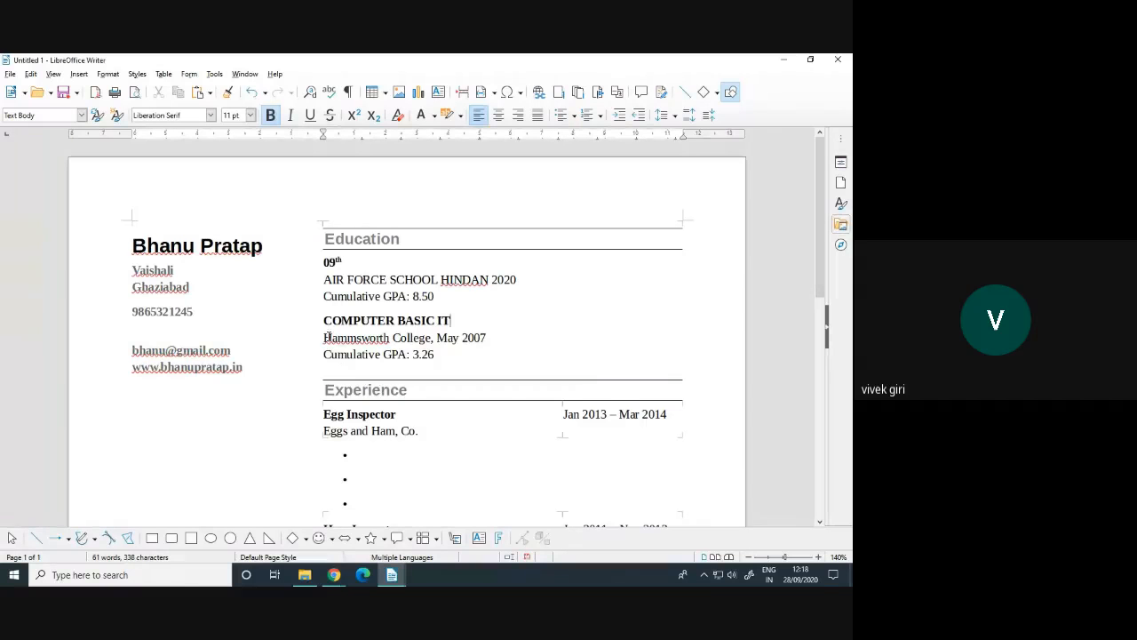
{"action": "left_click_drag", "start_coordinate": [323, 338], "coordinate": [487, 337]}
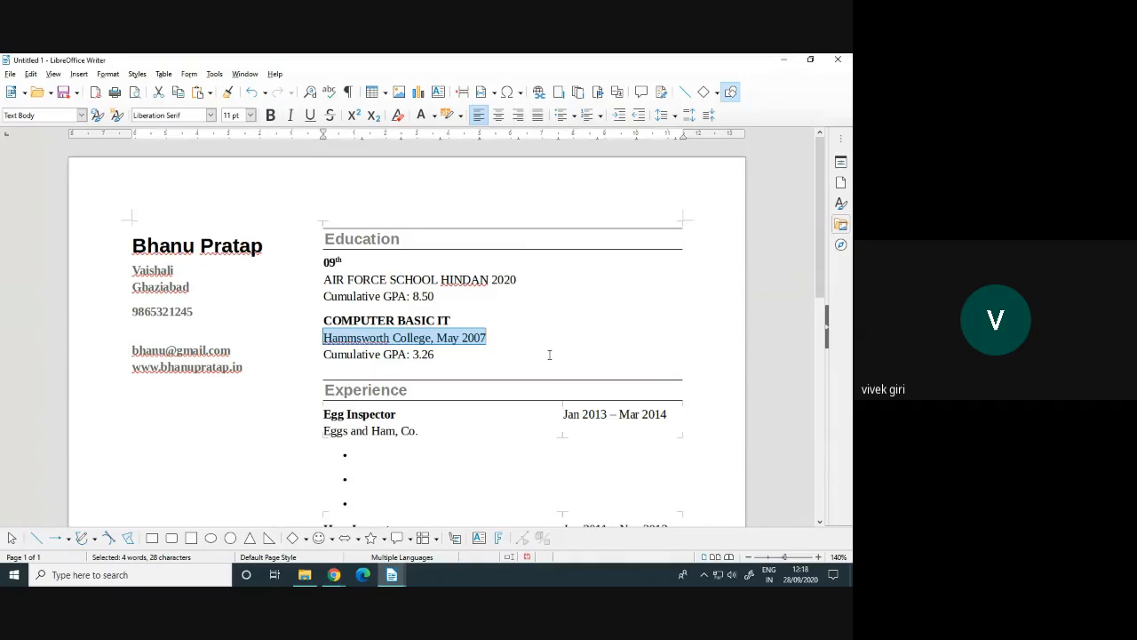
{"action": "type", "text": "DELHI"}
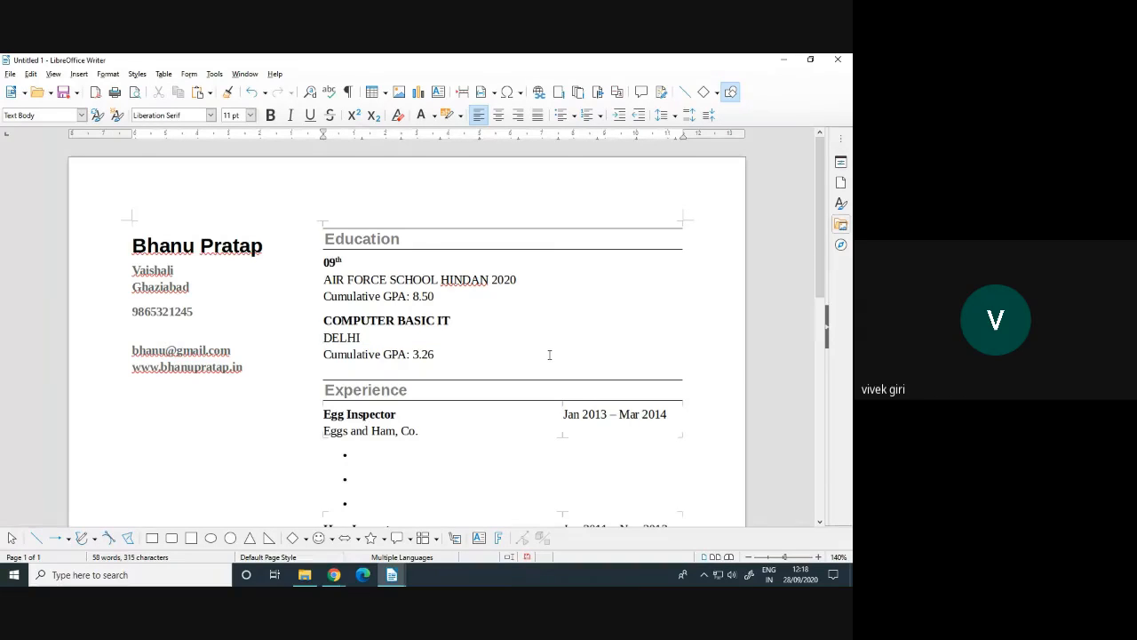
{"action": "type", "text": "VS ACADEMY"}
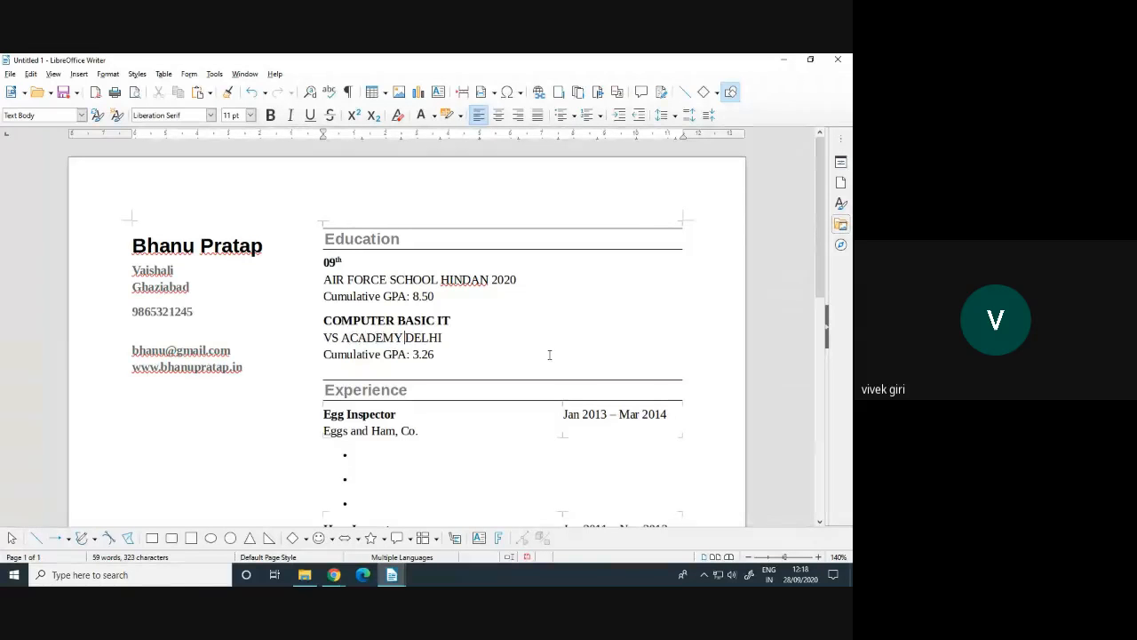
{"action": "key", "text": "BackSpace"}
{"action": "type", "text": ","}
{"action": "left_click_drag", "start_coordinate": [412, 354], "coordinate": [435, 353]}
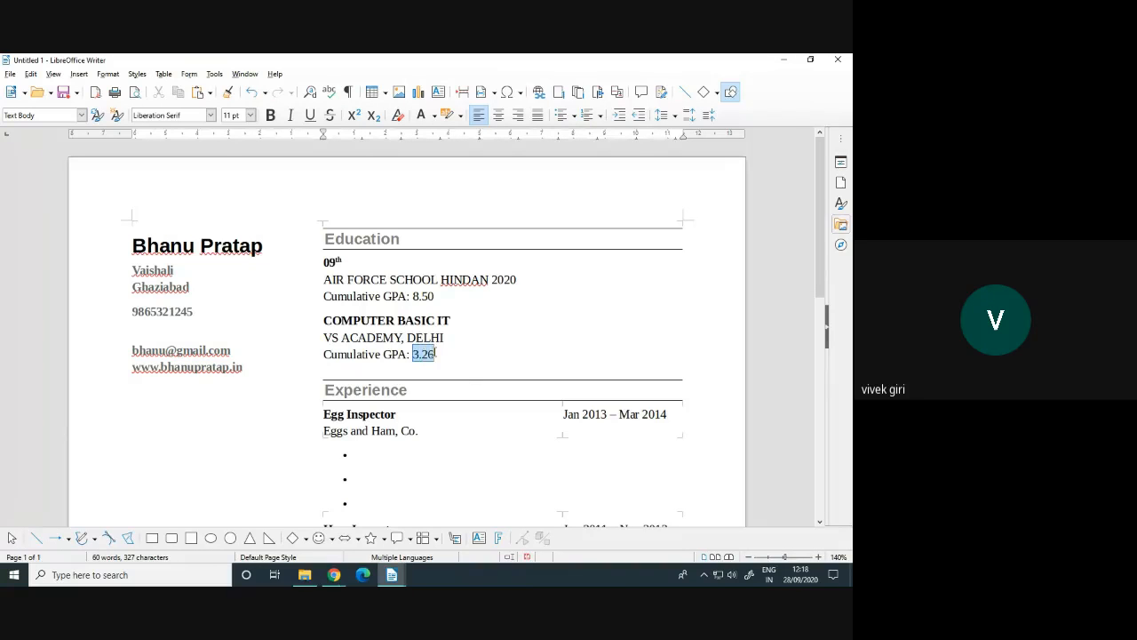
{"action": "type", "text": "9.50"}
Rename the Egg Inspector job to CONTENT WRITING with dates Jan 2018 – Mar 2020
{"action": "scroll", "coordinate": [476, 414], "scroll_direction": "down", "scroll_amount": 2}
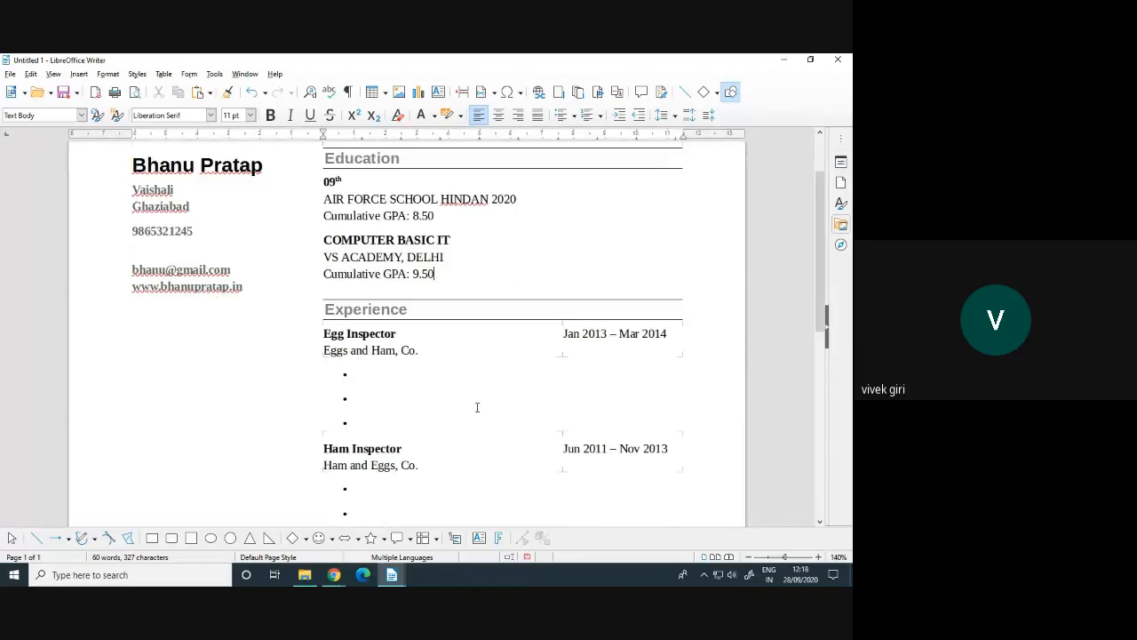
{"action": "scroll", "coordinate": [437, 394], "scroll_direction": "down", "scroll_amount": 2}
{"action": "scroll", "coordinate": [446, 388], "scroll_direction": "up", "scroll_amount": 2}
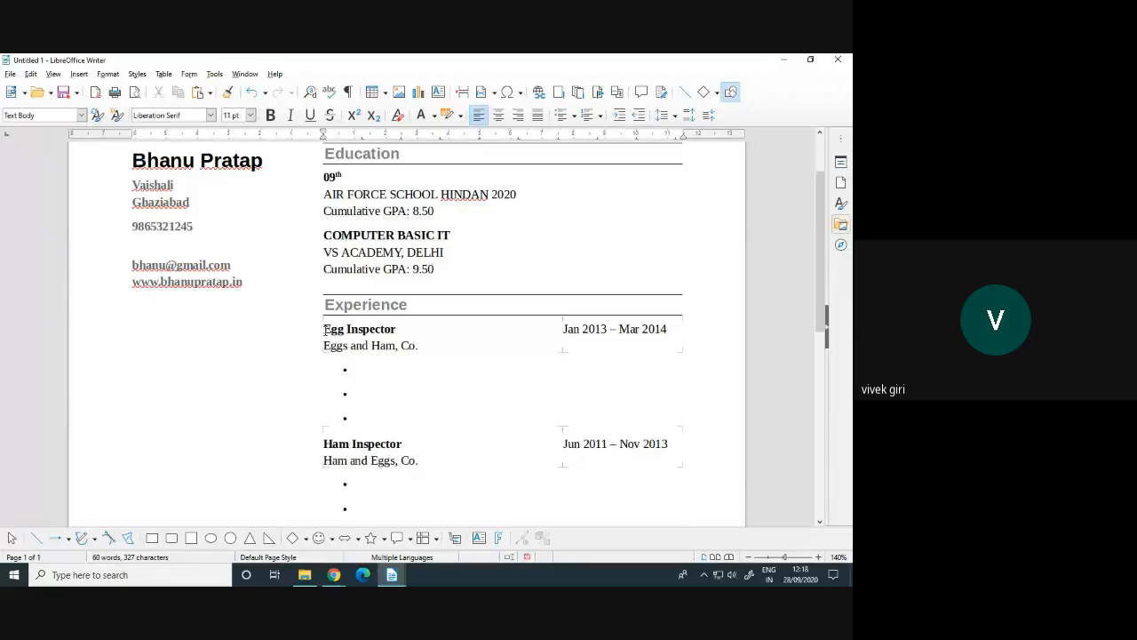
{"action": "left_click_drag", "start_coordinate": [323, 331], "coordinate": [397, 329]}
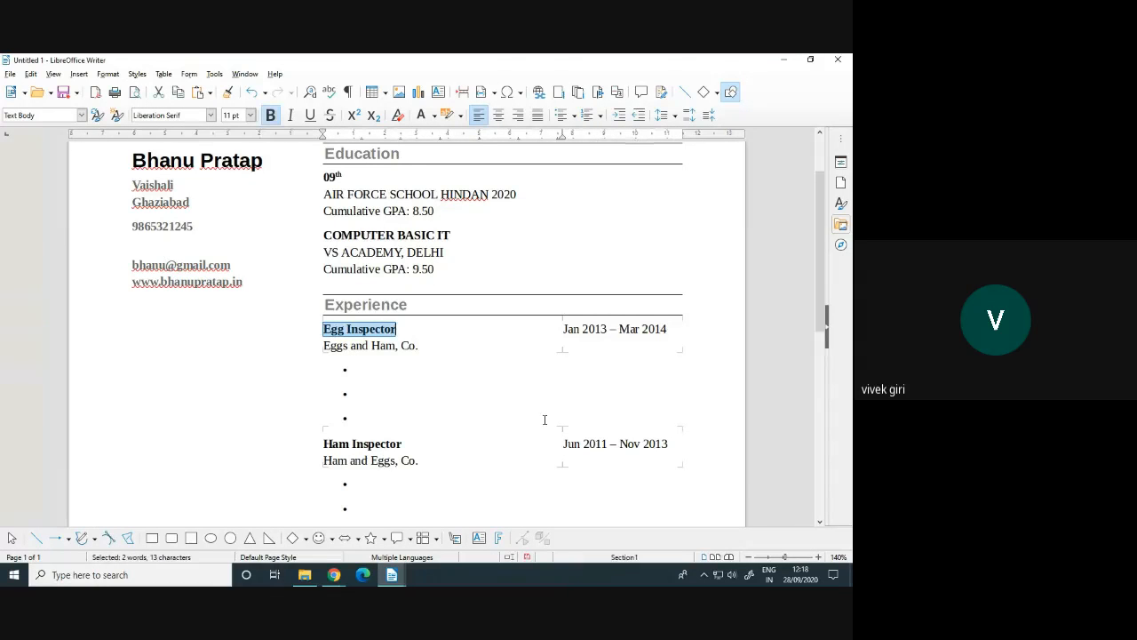
{"action": "type", "text": "CONTENTE"}
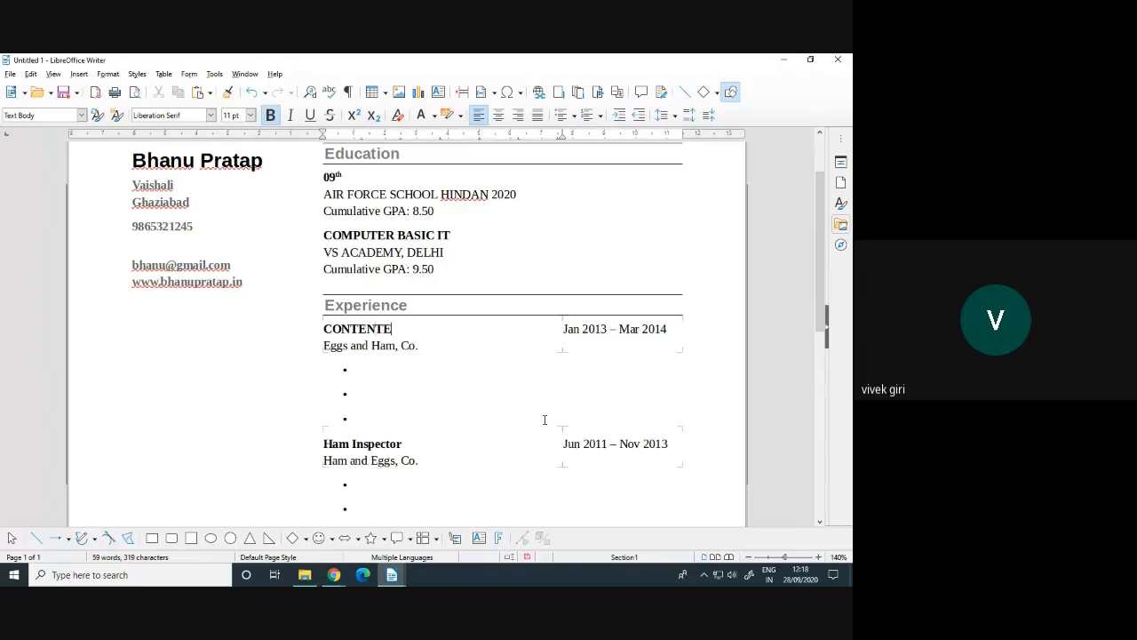
{"action": "key", "text": "BackSpace"}
{"action": "type", "text": "WRITING"}
{"action": "left_click_drag", "start_coordinate": [594, 329], "coordinate": [607, 328]}
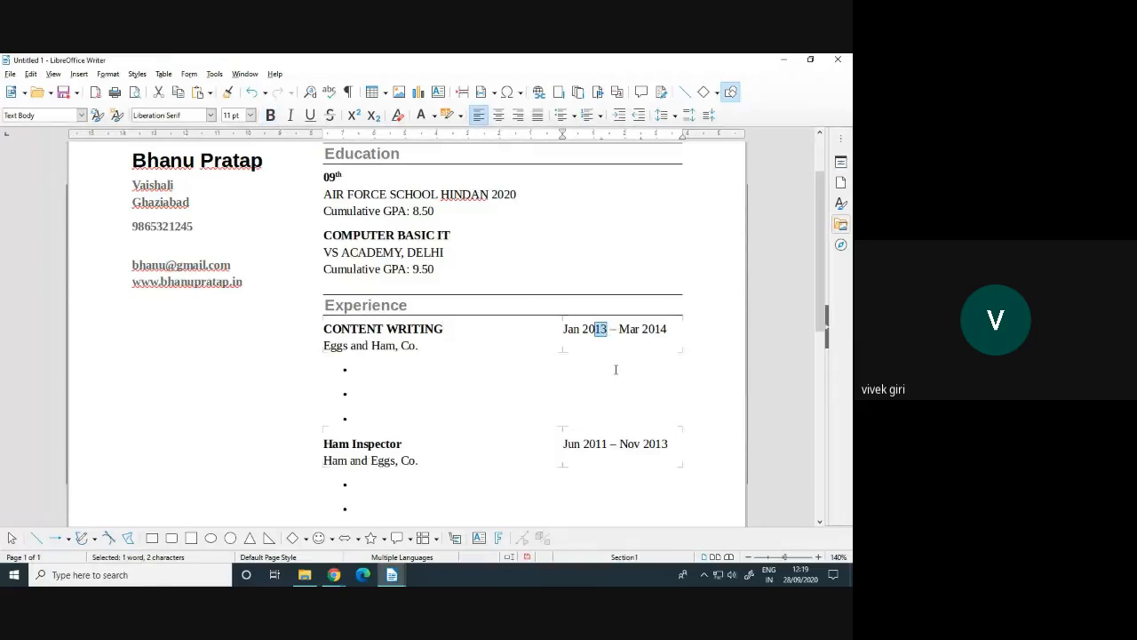
{"action": "type", "text": "18"}
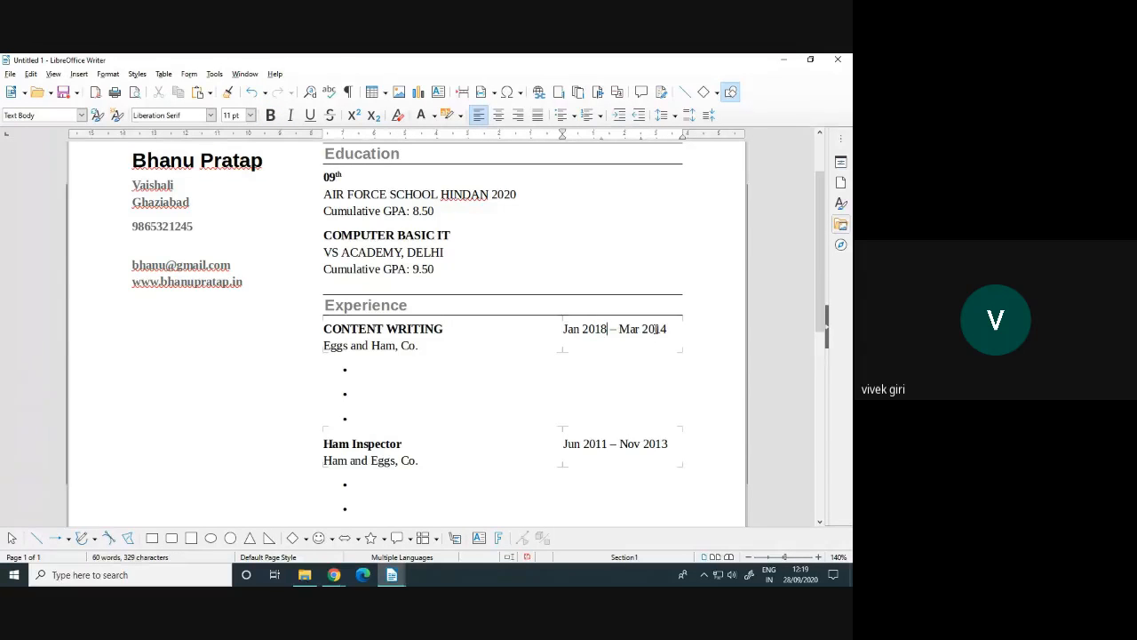
{"action": "left_click_drag", "start_coordinate": [655, 329], "coordinate": [667, 329]}
{"action": "type", "text": "20"}
Delete the Ham Inspector entry and the leftover empty bullet lines
{"action": "left_click", "coordinate": [345, 370]}
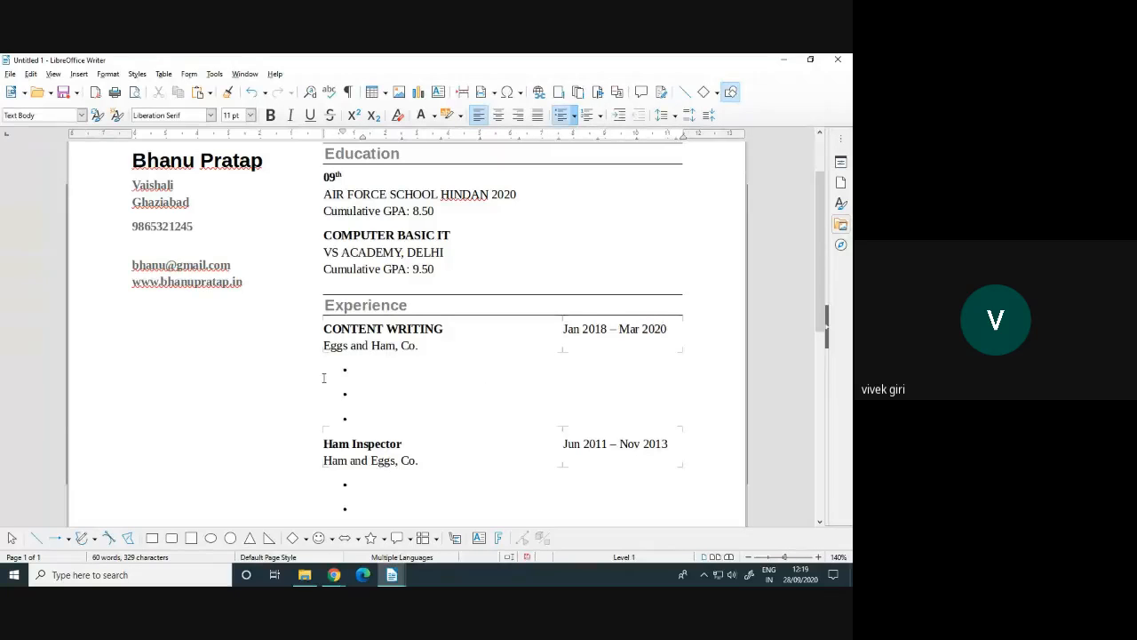
{"action": "left_click_drag", "start_coordinate": [348, 371], "coordinate": [475, 476]}
{"action": "key", "text": "Delete"}
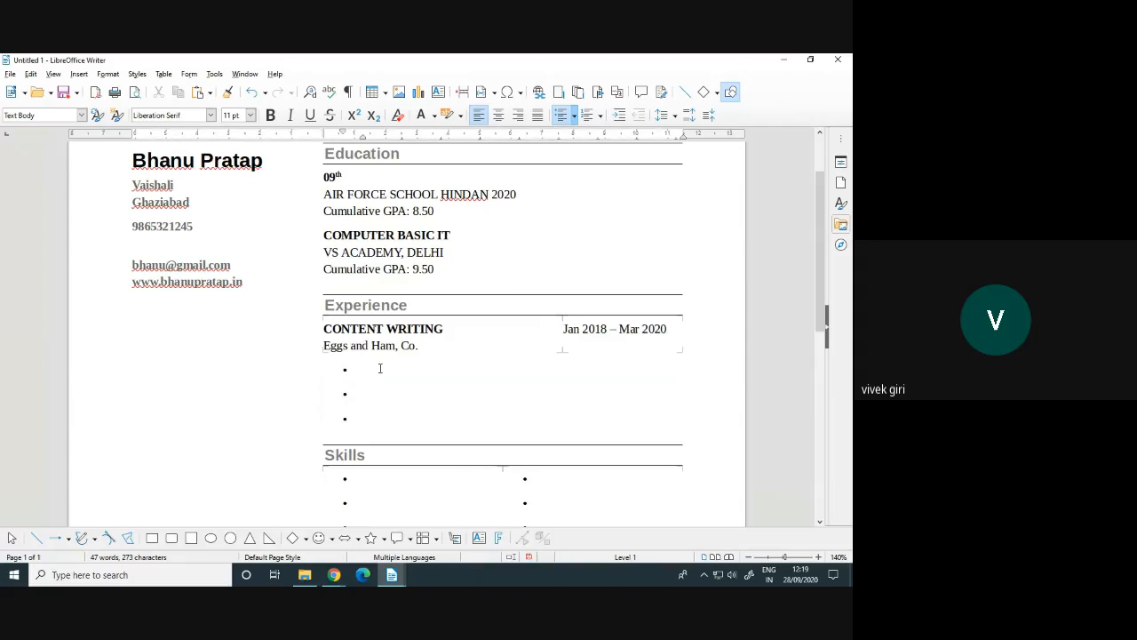
{"action": "triple_click", "coordinate": [366, 415]}
{"action": "left_click", "coordinate": [353, 419]}
{"action": "left_click_drag", "start_coordinate": [342, 408], "coordinate": [338, 371]}
{"action": "key", "text": "Delete"}
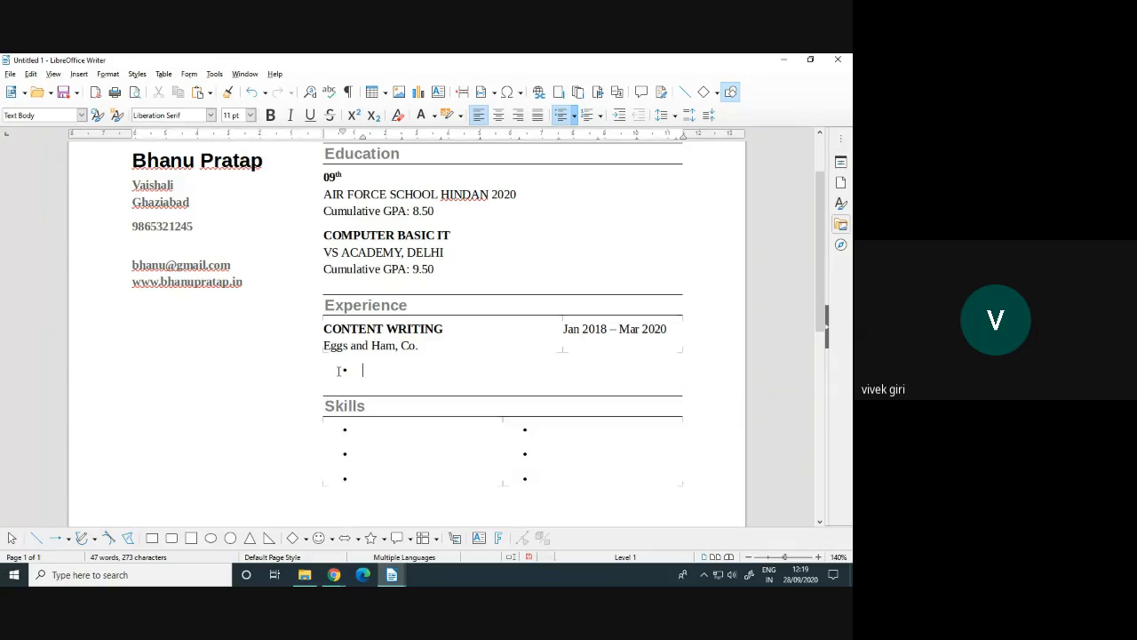
{"action": "key", "text": "Delete"}
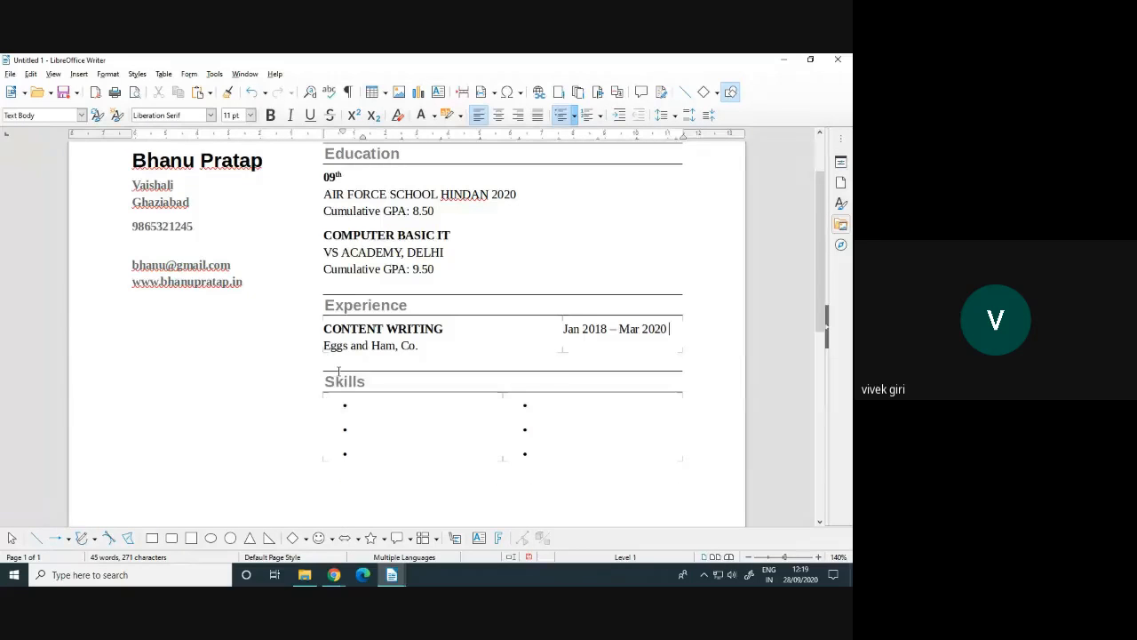
{"action": "left_click", "coordinate": [337, 407]}
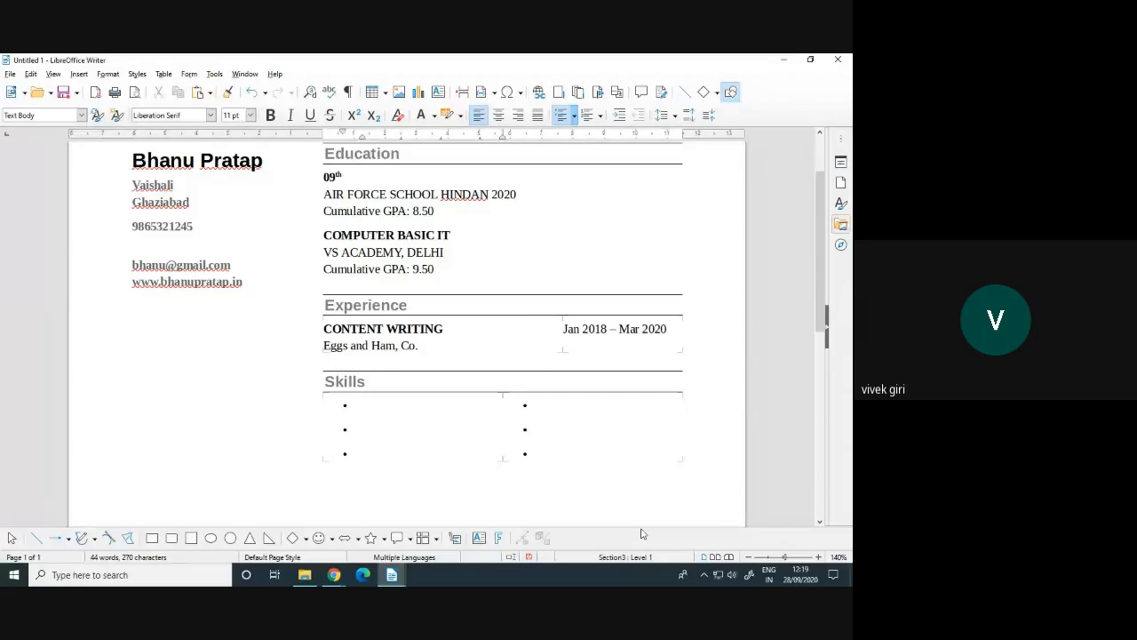
{"action": "type", "text": "SWIMM"}
{"action": "type", "text": "ING "}
{"action": "type", "text": "WRITING "}
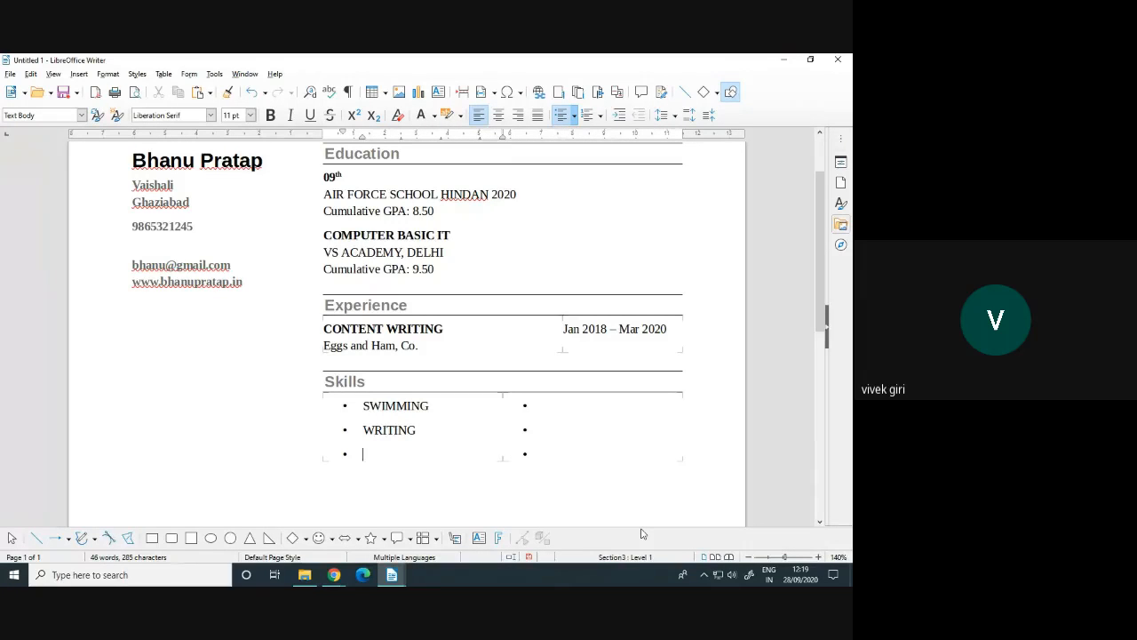
{"action": "type", "text": "LEADERSHIP"}
{"action": "left_click", "coordinate": [573, 417]}
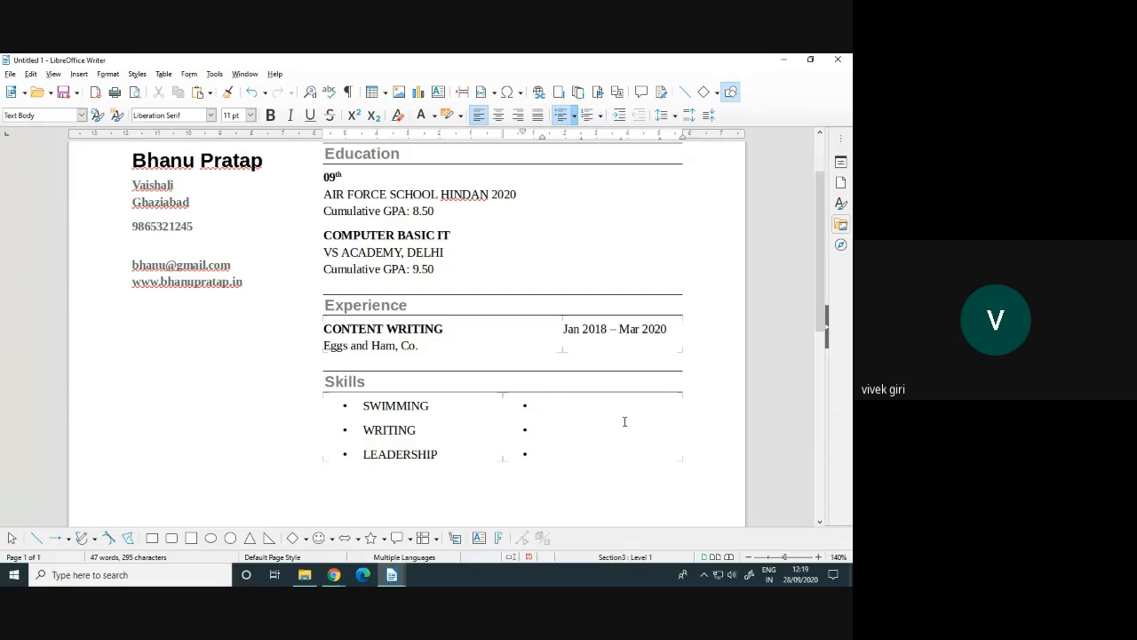
{"action": "type", "text": "EDITING"}
{"action": "key", "text": "Down"}
{"action": "type", "text": "CONTE"}
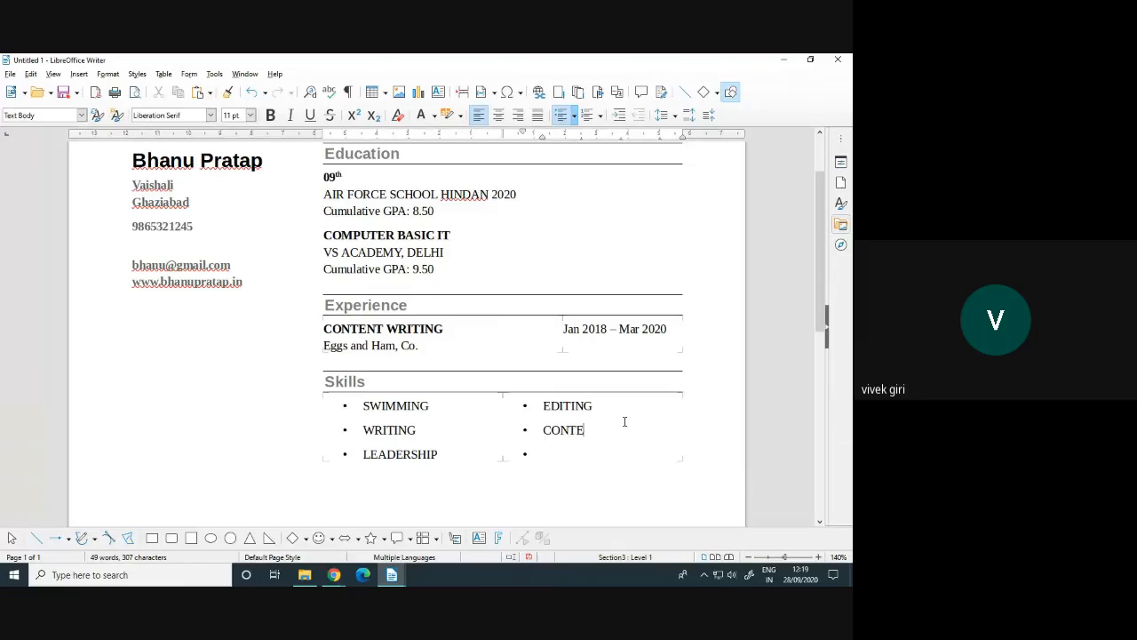
{"action": "type", "text": "NT WRITING"}
{"action": "scroll", "coordinate": [624, 421], "scroll_direction": "up", "scroll_amount": 2}
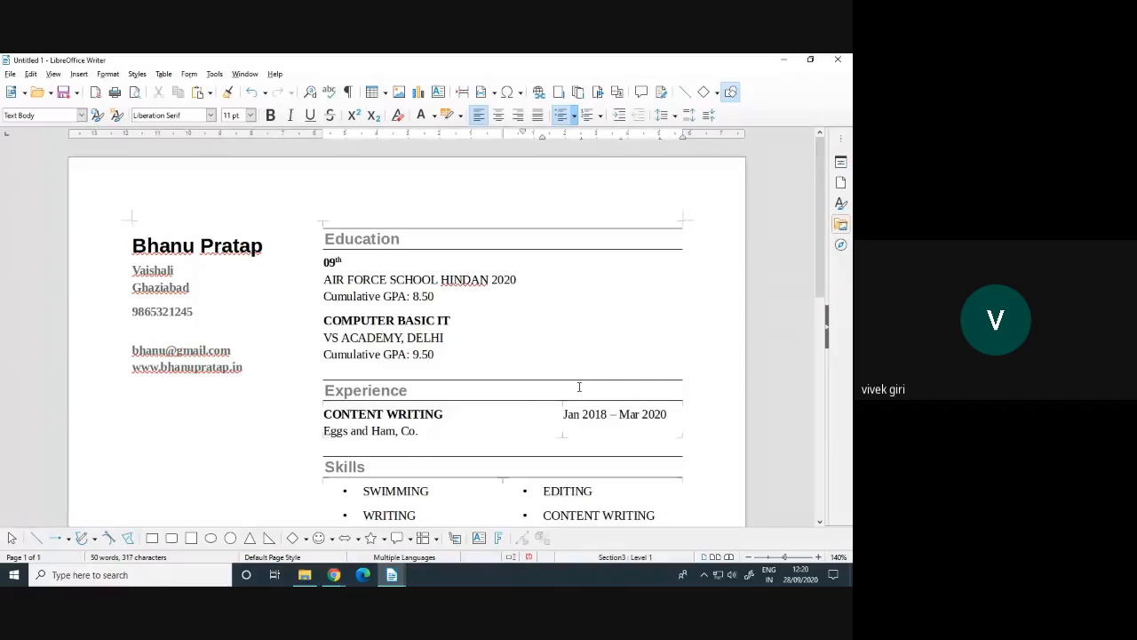
{"action": "scroll", "coordinate": [579, 388], "scroll_direction": "down", "scroll_amount": 2}
{"action": "scroll", "coordinate": [578, 387], "scroll_direction": "up", "scroll_amount": 1}
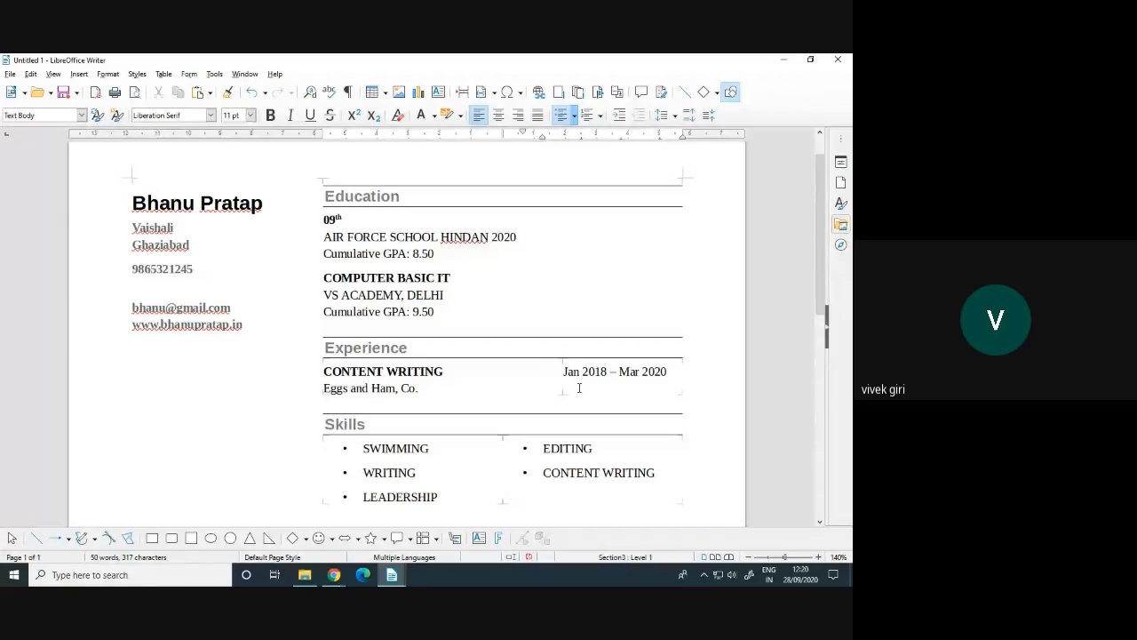
Bring up the save dialog and the File menu, then dismiss both without saving
{"action": "key", "text": "ctrl+s"}
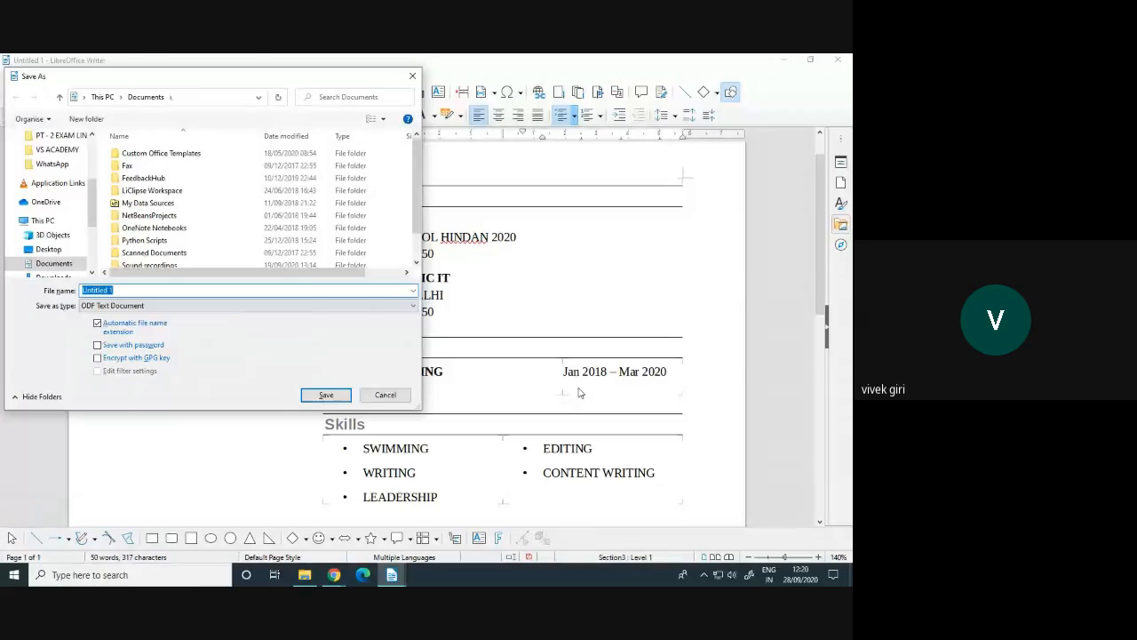
{"action": "left_click", "coordinate": [407, 393]}
{"action": "left_click", "coordinate": [11, 76]}
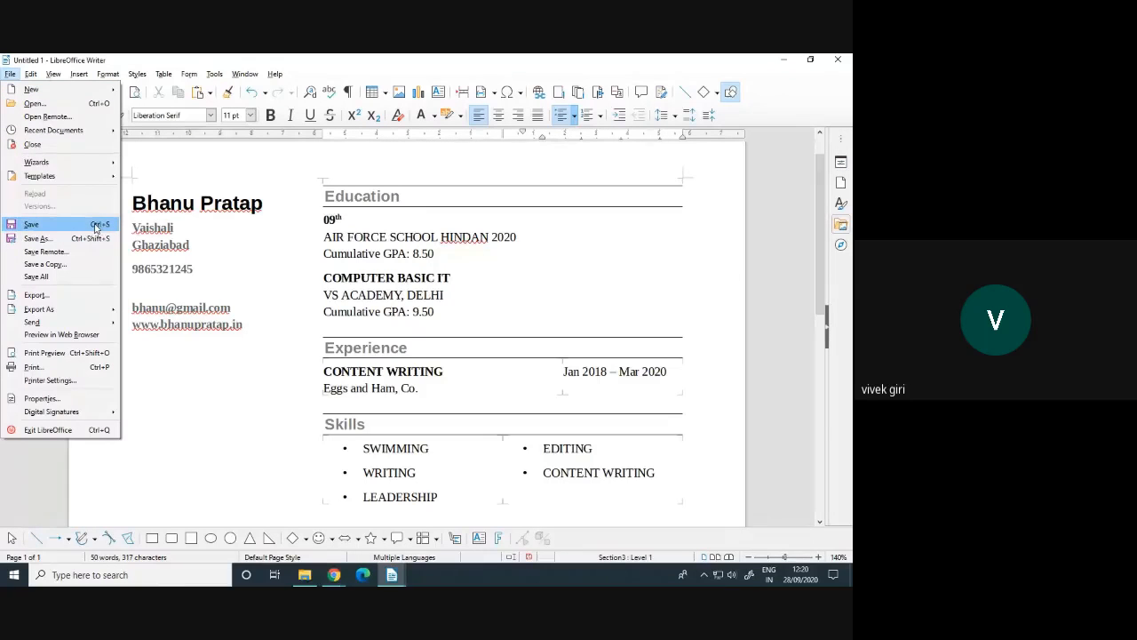
{"action": "left_click", "coordinate": [341, 255]}
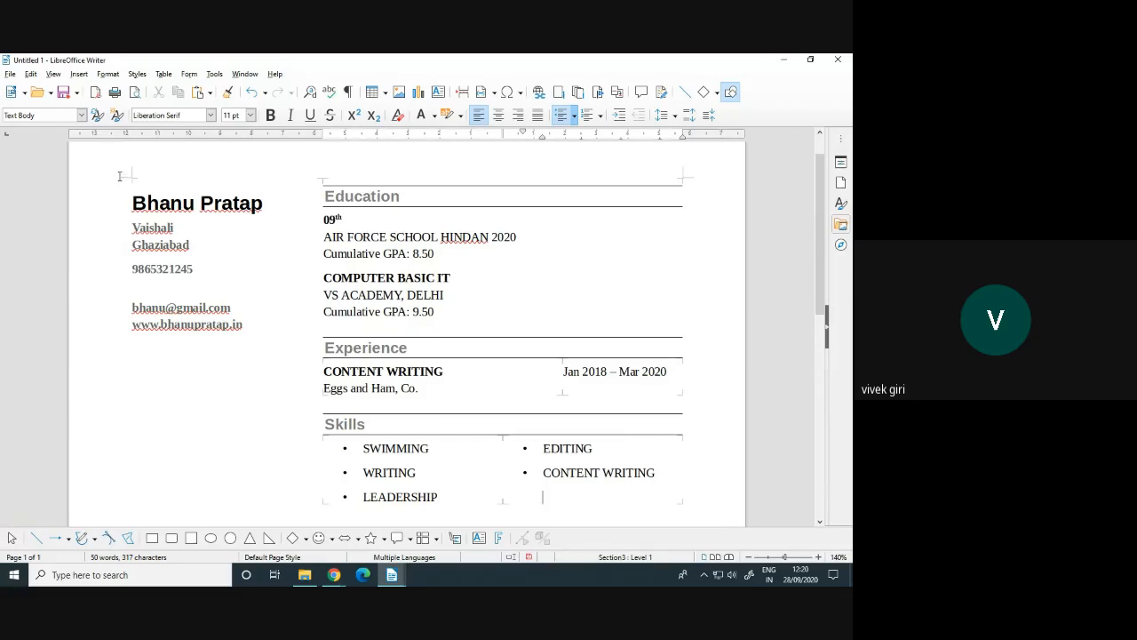
Save the resume as '28-09-2020 FIT X CLASS -RESUME TEMPLATE.odt' in E:\10th FIT 2020
{"action": "left_click", "coordinate": [65, 93]}
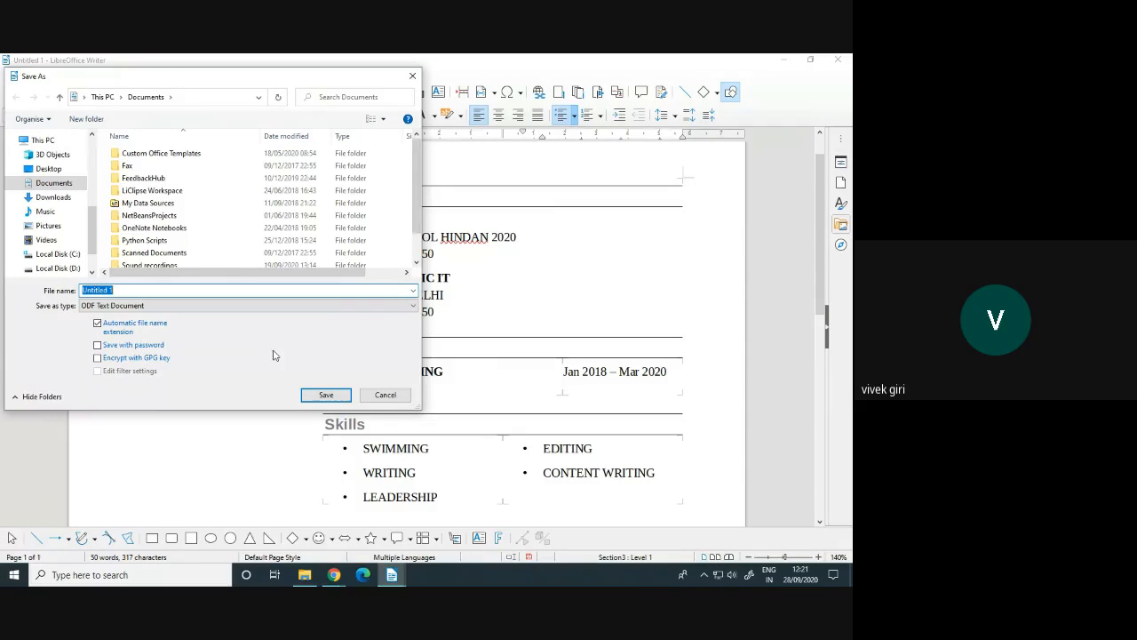
{"action": "scroll", "coordinate": [75, 252], "scroll_direction": "down", "scroll_amount": 2}
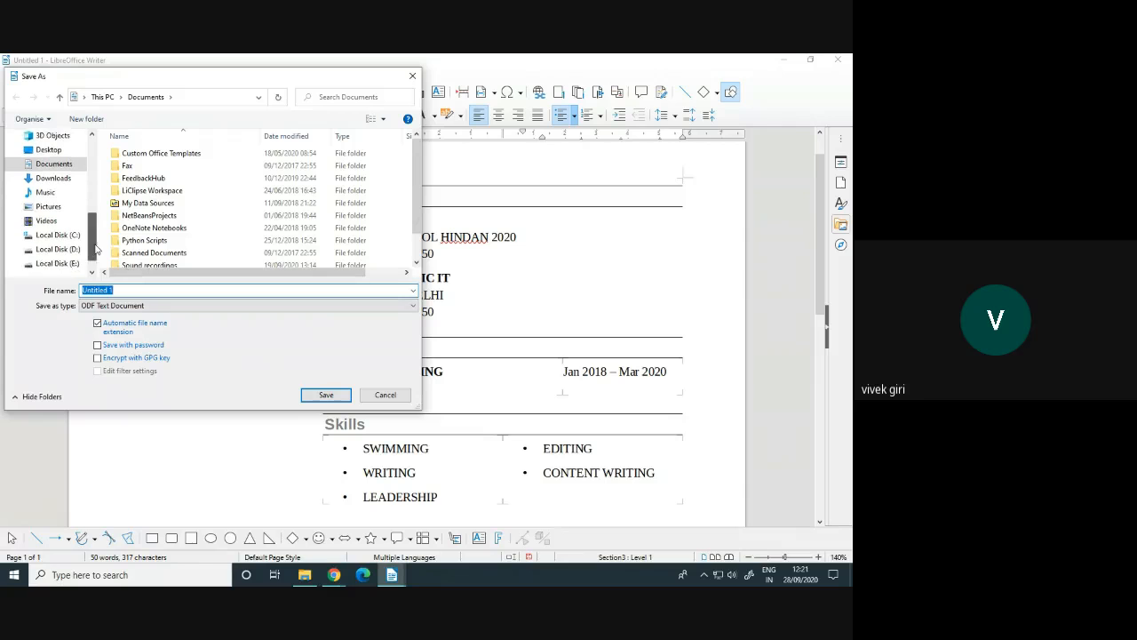
{"action": "left_click", "coordinate": [75, 250]}
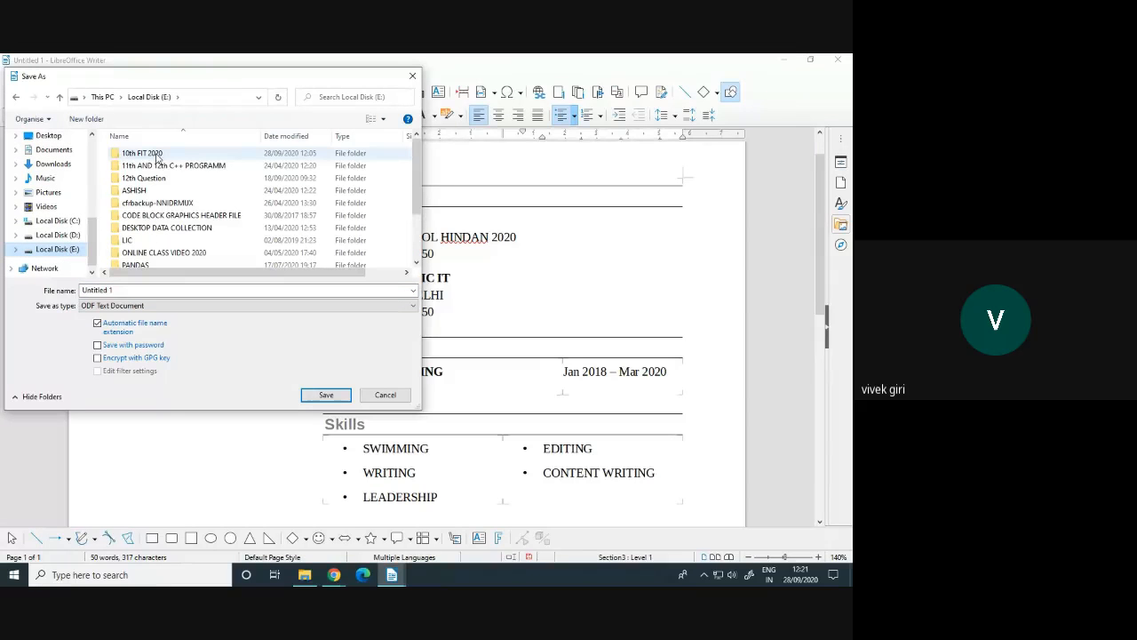
{"action": "double_click", "coordinate": [142, 153]}
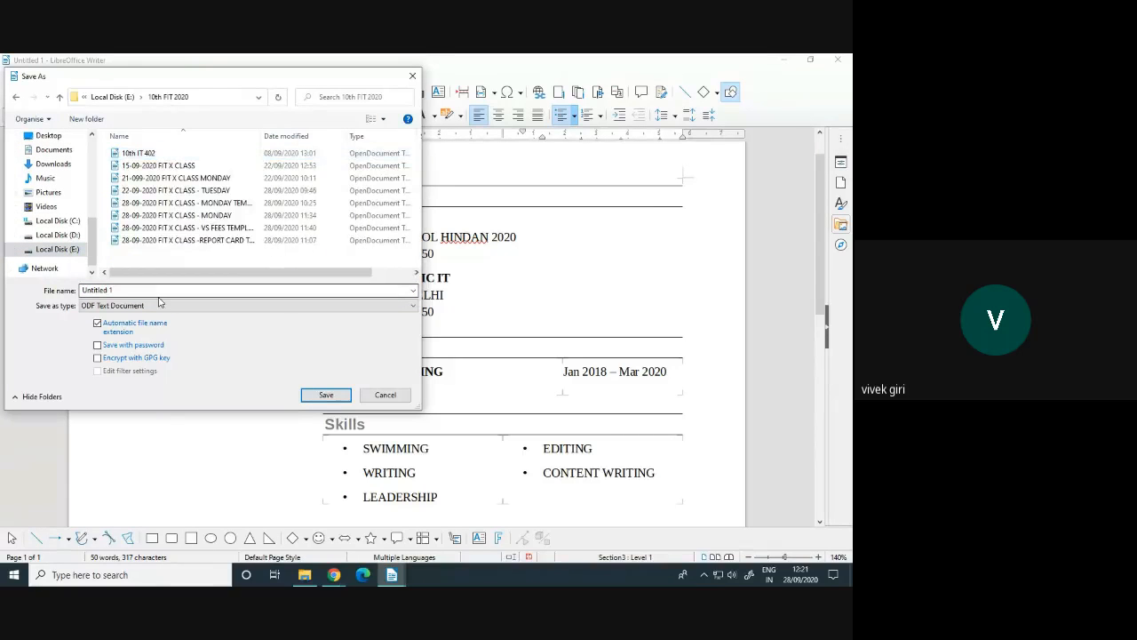
{"action": "left_click", "coordinate": [179, 244]}
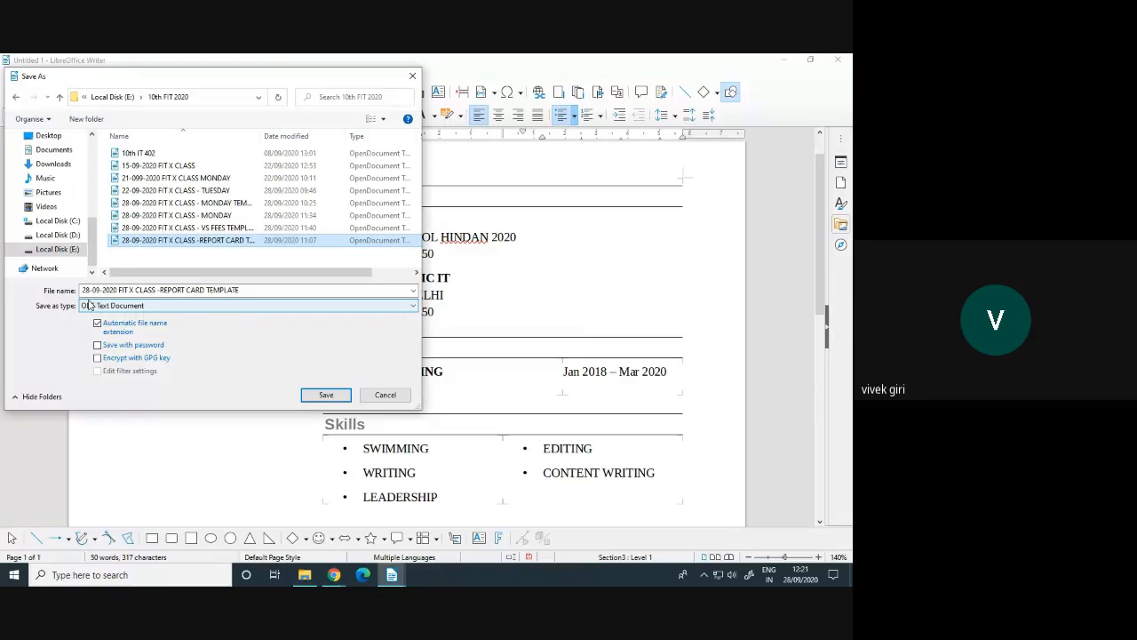
{"action": "double_click", "coordinate": [173, 290]}
{"action": "type", "text": "RE"}
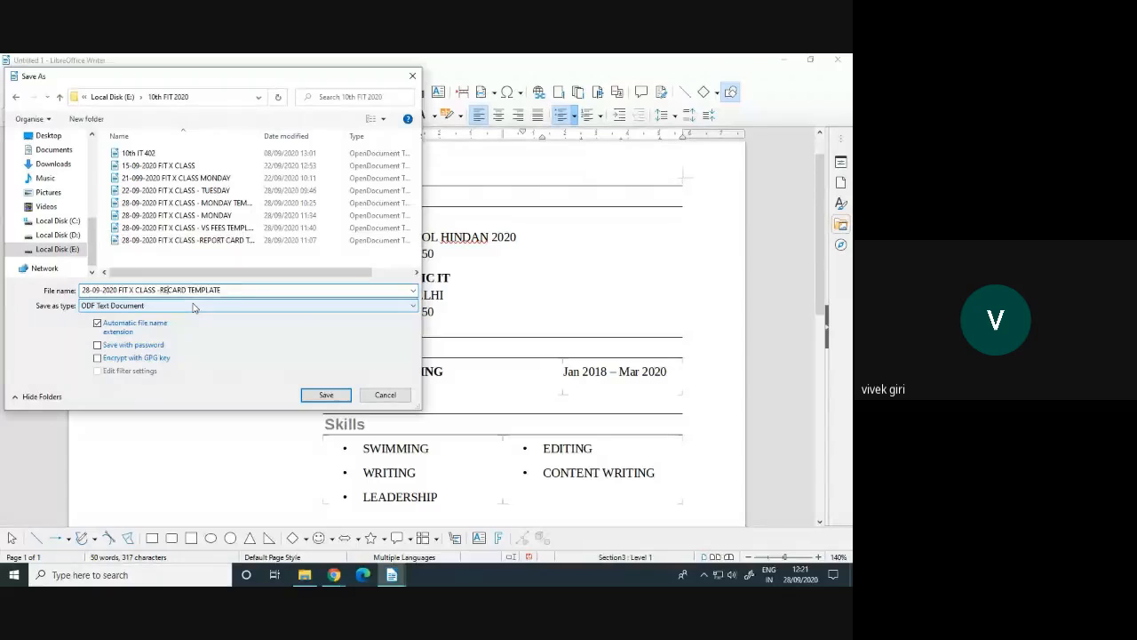
{"action": "type", "text": "SUME"}
{"action": "key", "text": "Delete"}
{"action": "key", "text": "Delete"}
{"action": "key", "text": "Delete"}
{"action": "key", "text": "Delete"}
{"action": "left_click", "coordinate": [342, 394]}
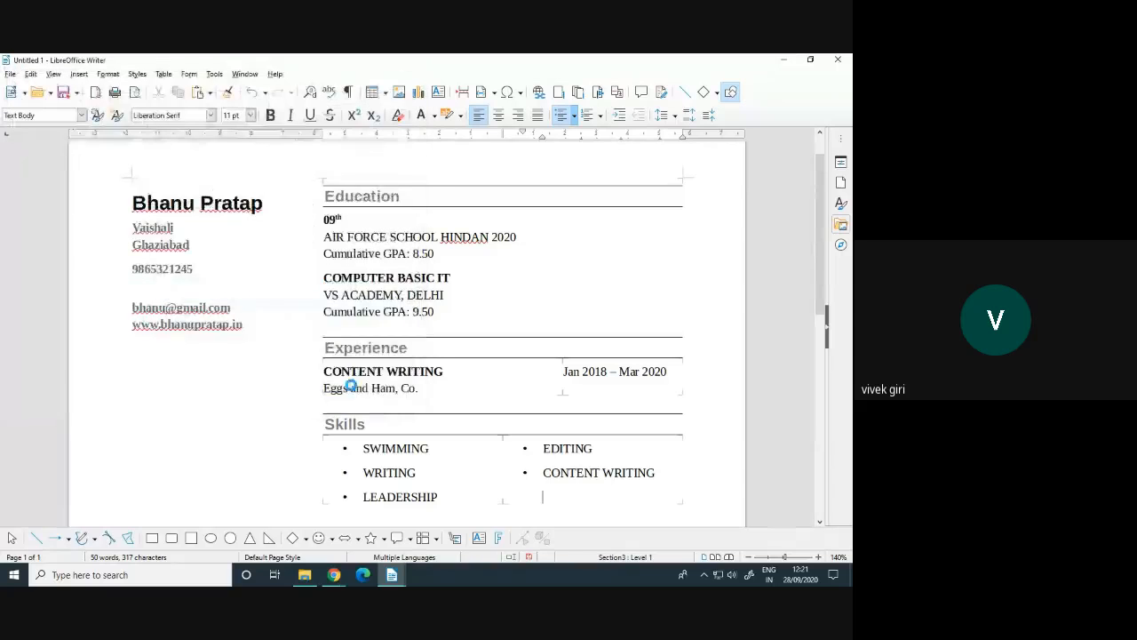
Scroll through the saved resume and place the cursor in the address in the left column
{"action": "scroll", "coordinate": [395, 384], "scroll_direction": "down", "scroll_amount": 2}
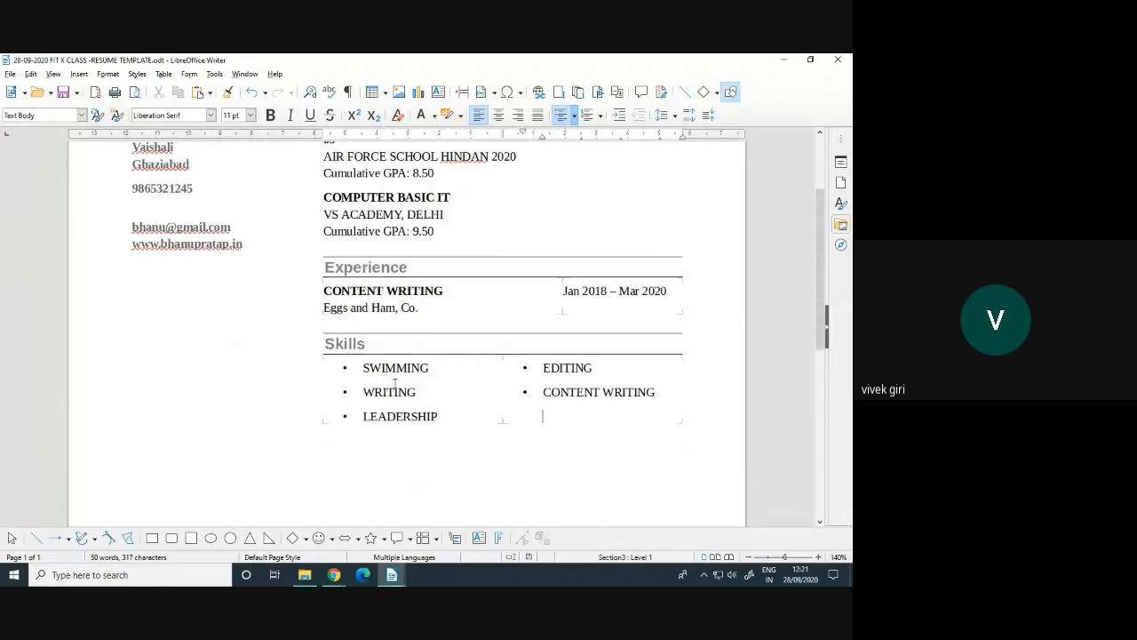
{"action": "scroll", "coordinate": [394, 384], "scroll_direction": "up", "scroll_amount": 3}
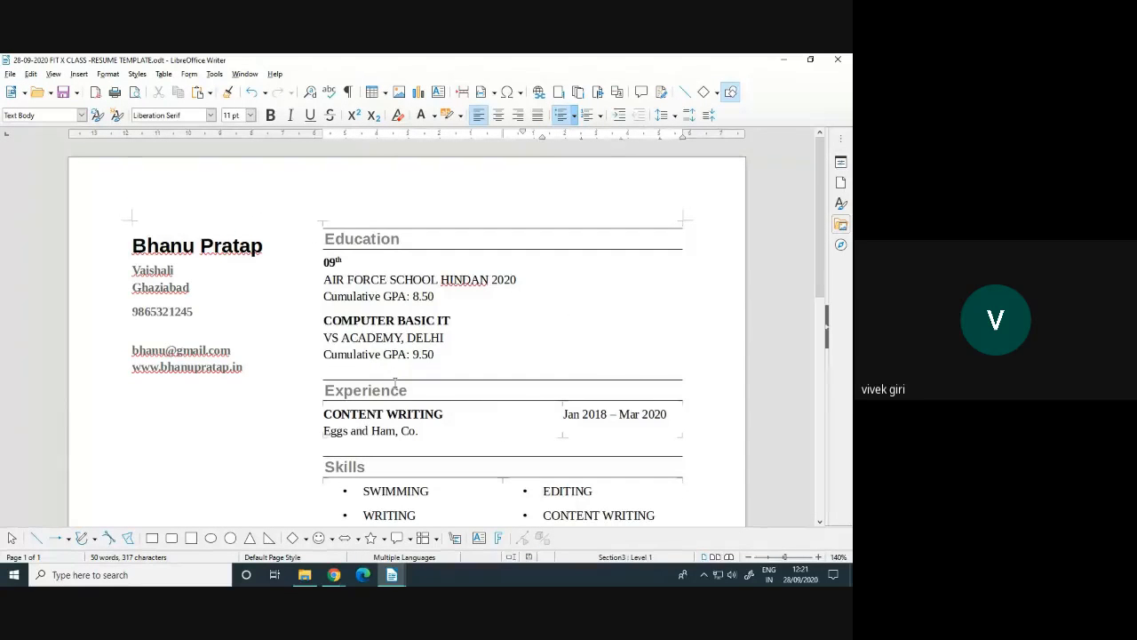
{"action": "scroll", "coordinate": [395, 384], "scroll_direction": "down", "scroll_amount": 3}
{"action": "scroll", "coordinate": [394, 384], "scroll_direction": "up", "scroll_amount": 3}
{"action": "left_click", "coordinate": [231, 281]}
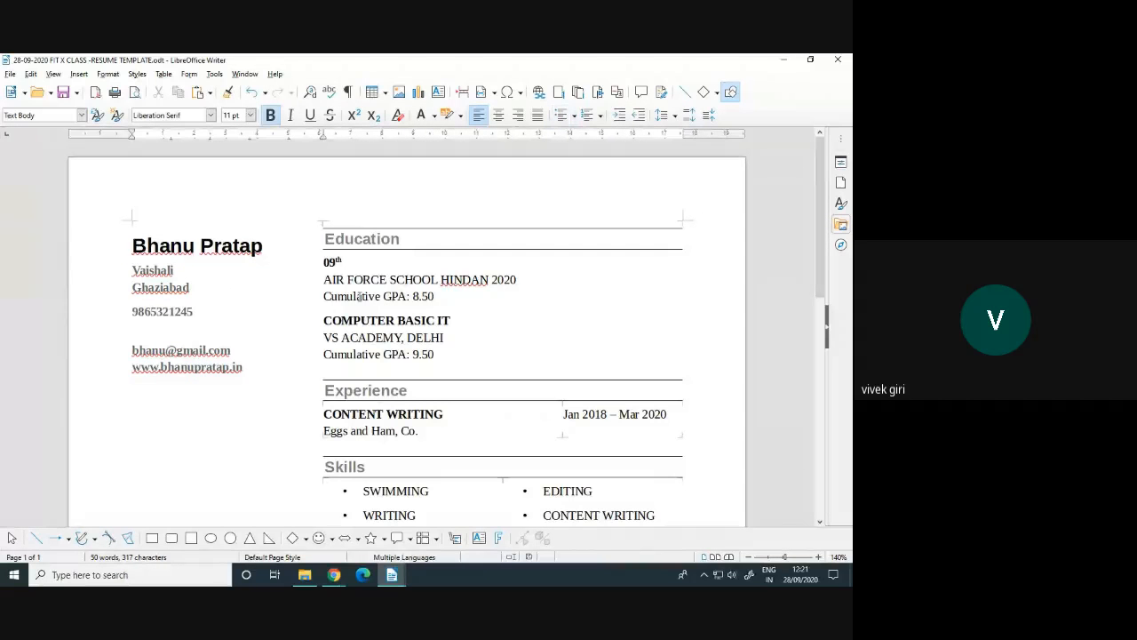
{"action": "scroll", "coordinate": [415, 392], "scroll_direction": "down", "scroll_amount": 1}
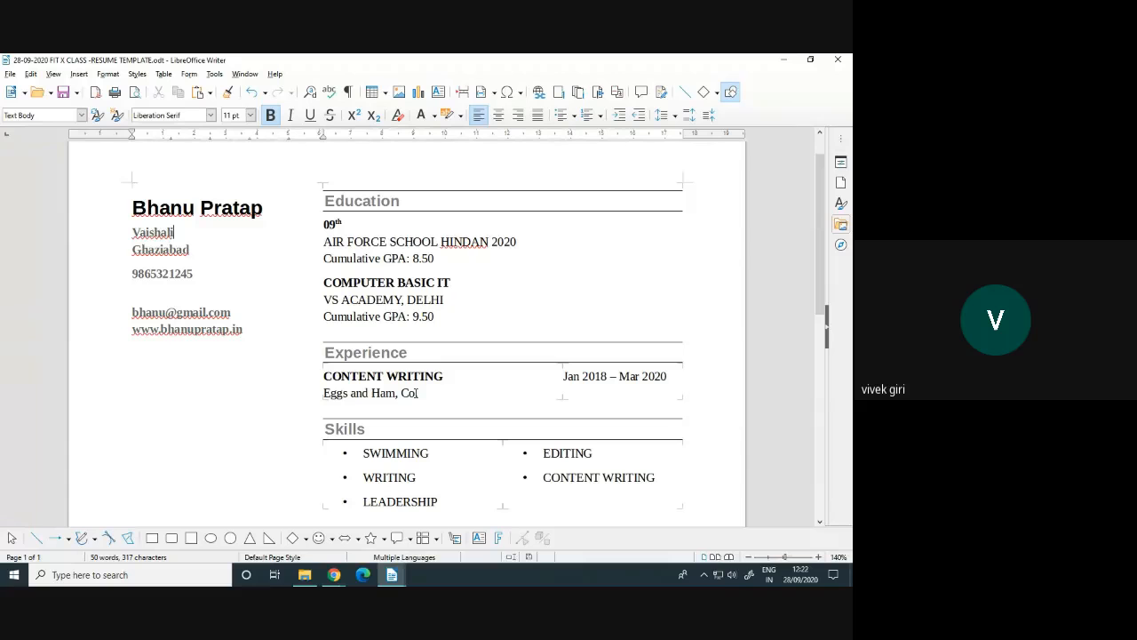
Close the resume window and start a new document from the Businesscard with logo template
{"action": "left_click", "coordinate": [845, 60]}
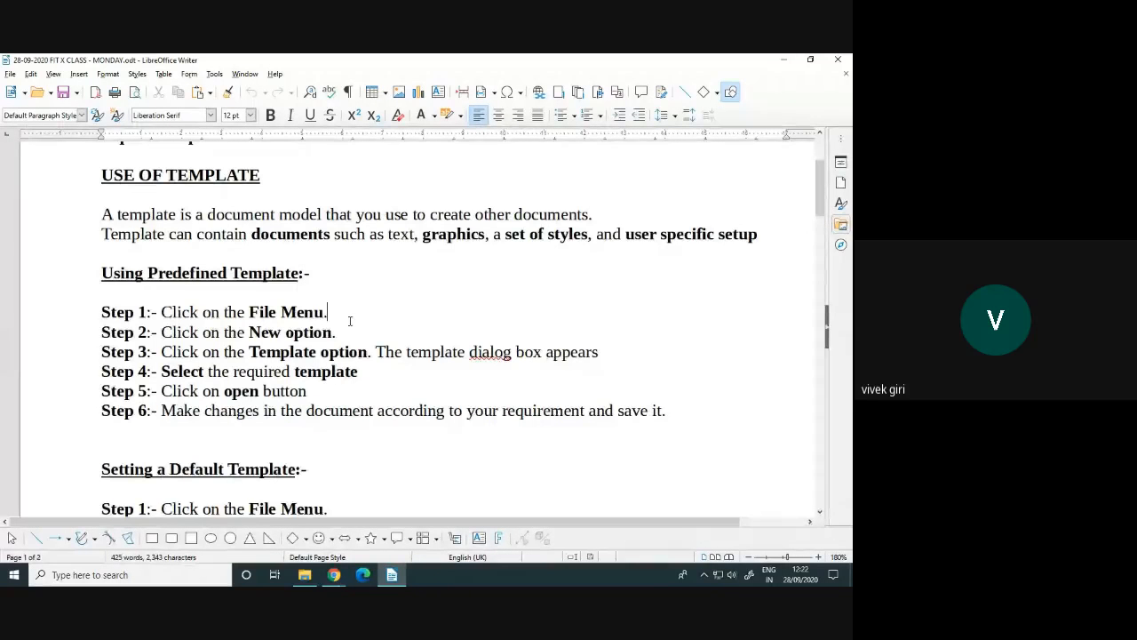
{"action": "left_click", "coordinate": [11, 74]}
{"action": "mouse_move", "coordinate": [28, 91]}
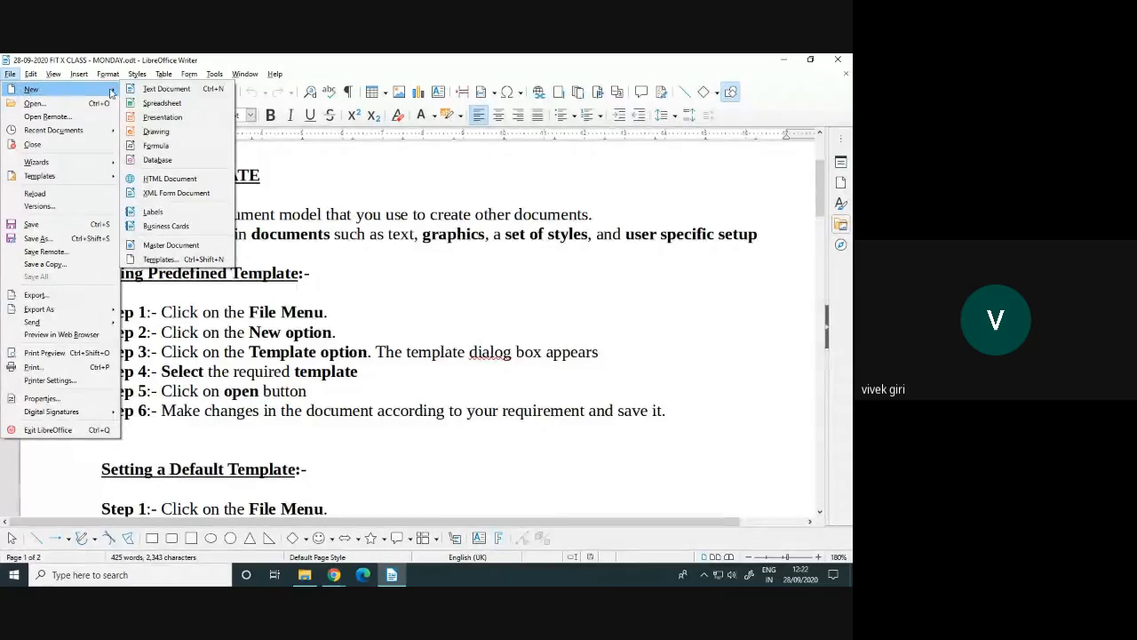
{"action": "left_click", "coordinate": [172, 261]}
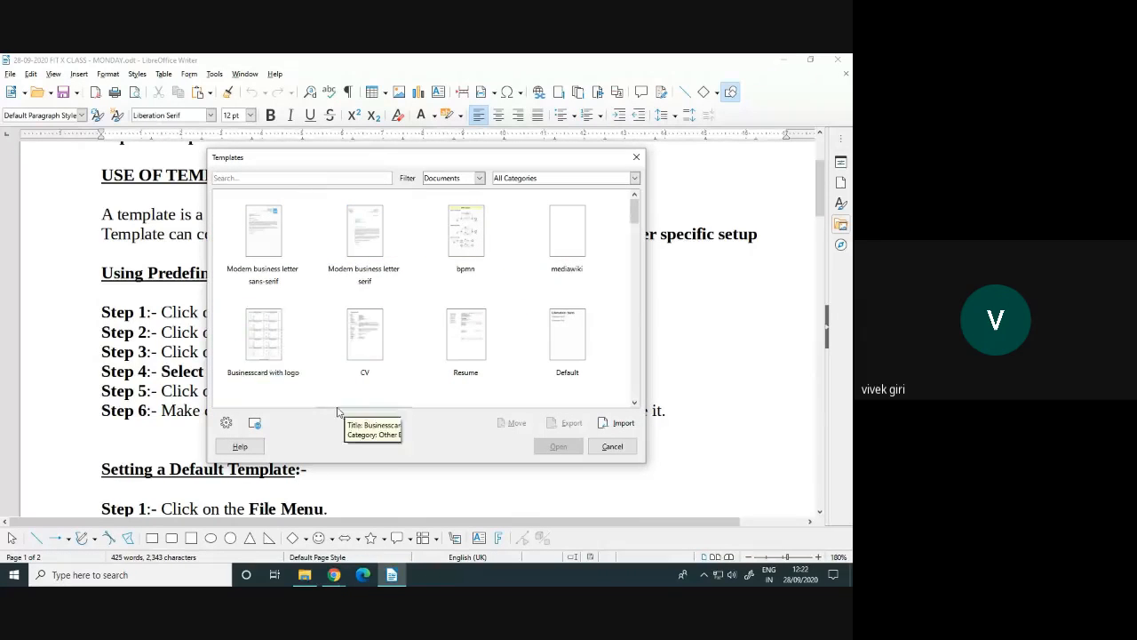
{"action": "left_click", "coordinate": [275, 380]}
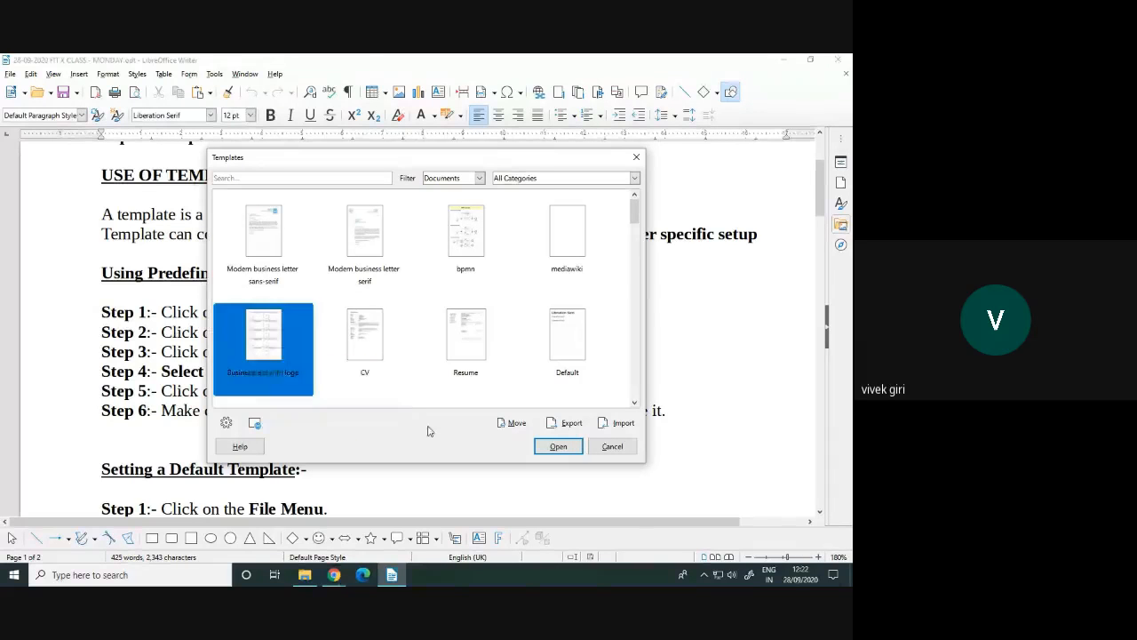
{"action": "left_click", "coordinate": [555, 447]}
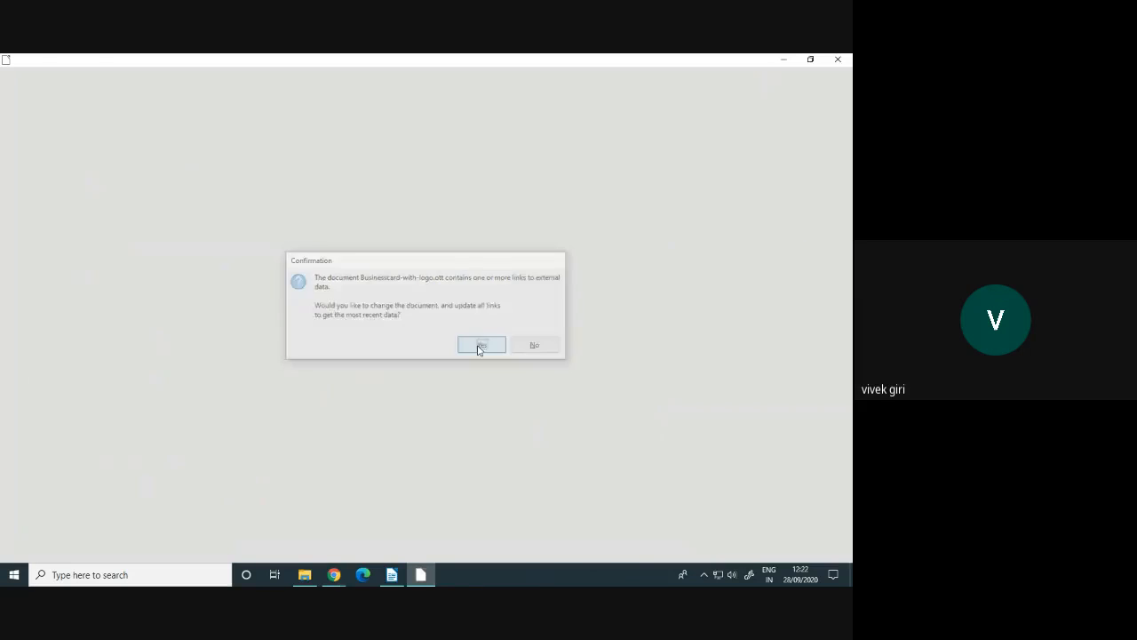
Accept updating the template's external links and zoom in on the label sheet
{"action": "left_click", "coordinate": [479, 347]}
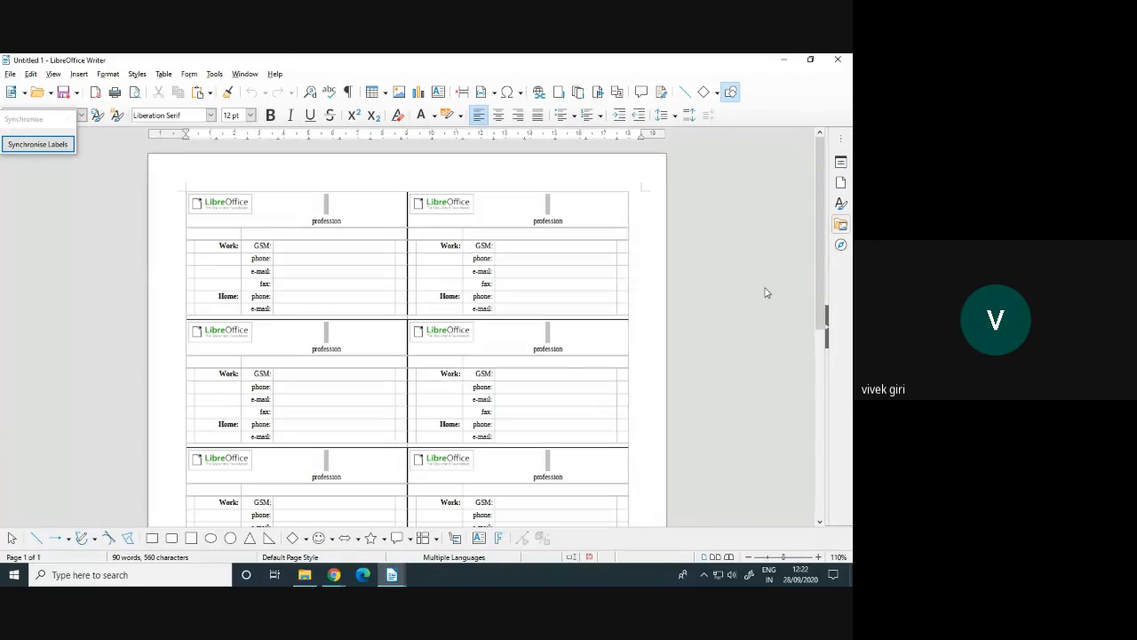
{"action": "left_click", "coordinate": [818, 556]}
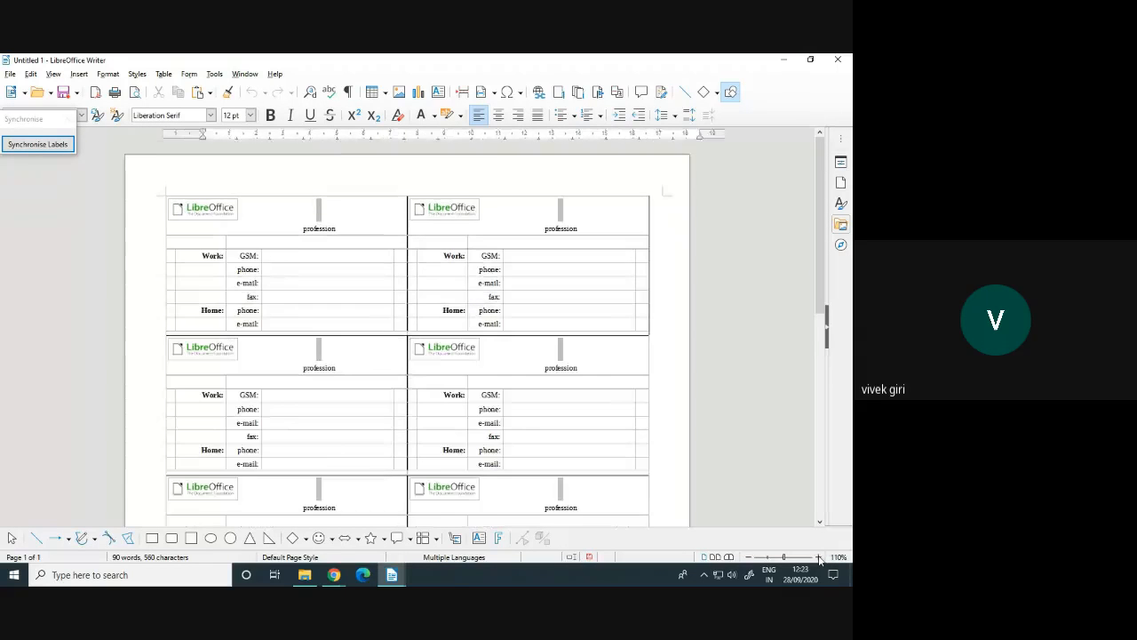
{"action": "left_click", "coordinate": [794, 555]}
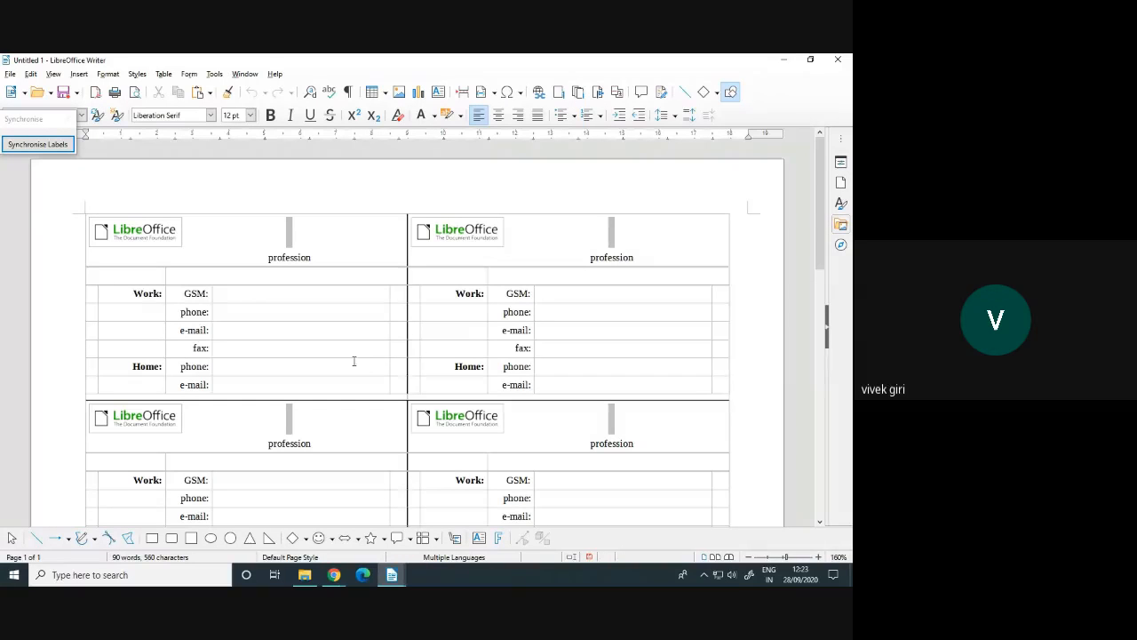
Select the Work captions and profession headings in the labels to inspect them
{"action": "double_click", "coordinate": [145, 295]}
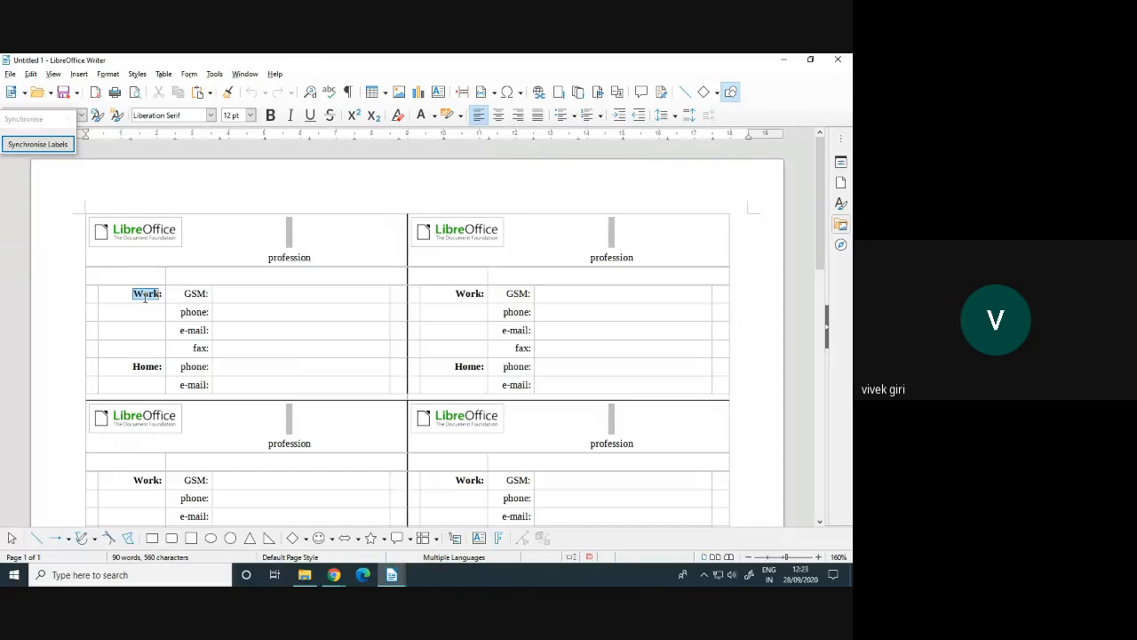
{"action": "double_click", "coordinate": [465, 296]}
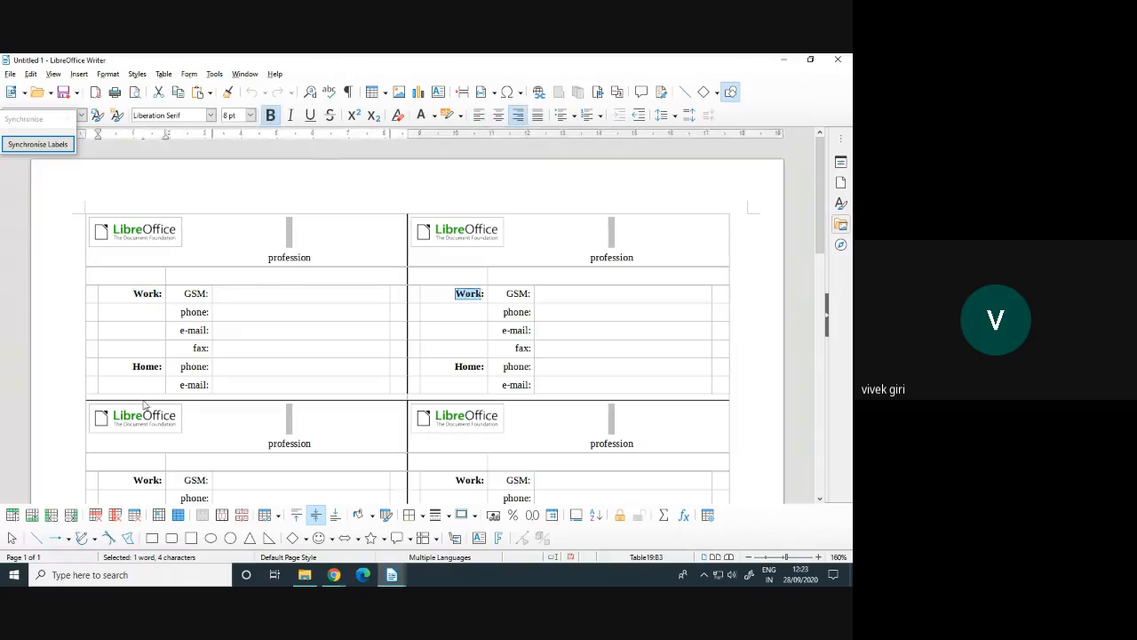
{"action": "double_click", "coordinate": [148, 480]}
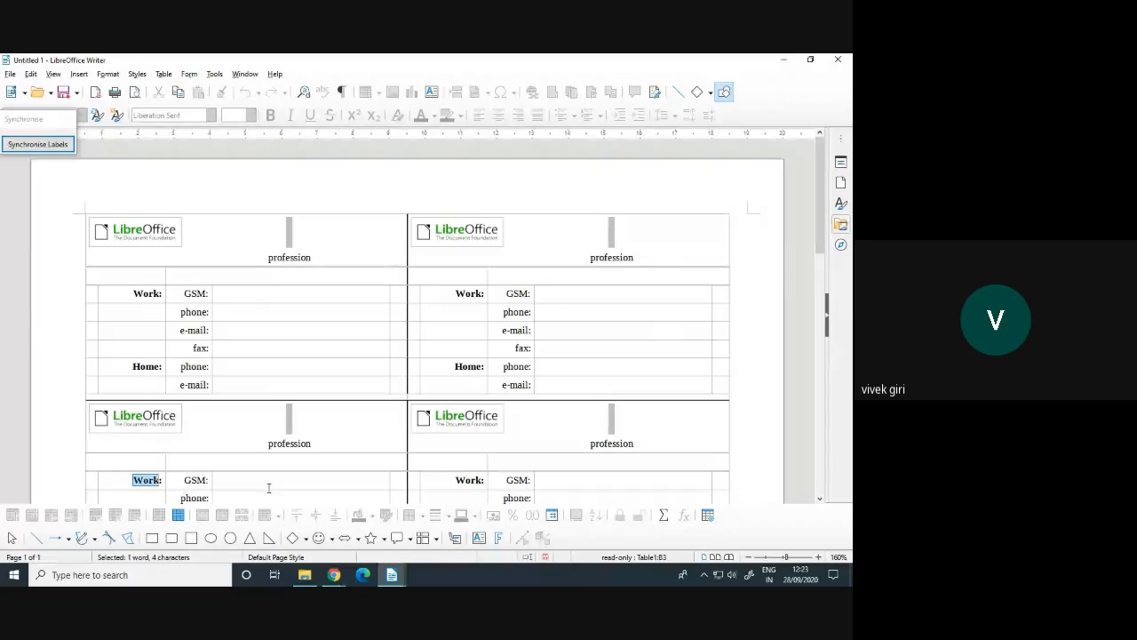
{"action": "double_click", "coordinate": [288, 258]}
{"action": "double_click", "coordinate": [598, 258]}
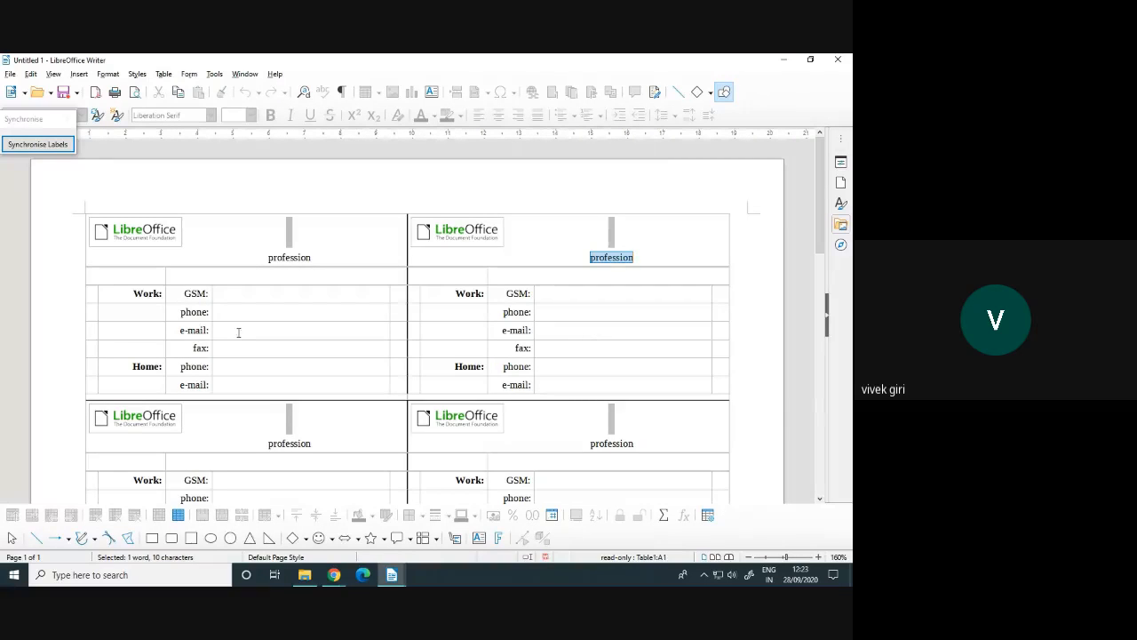
{"action": "double_click", "coordinate": [286, 258]}
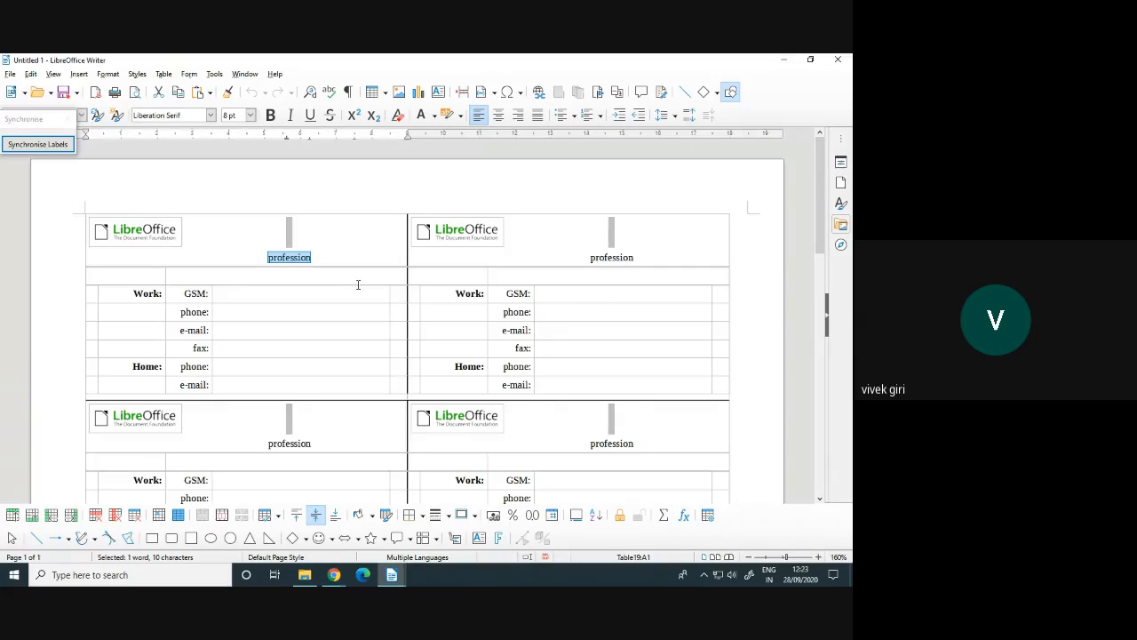
Check the profession heading in each of the four labels while scrolling the sheet
{"action": "left_click", "coordinate": [291, 256]}
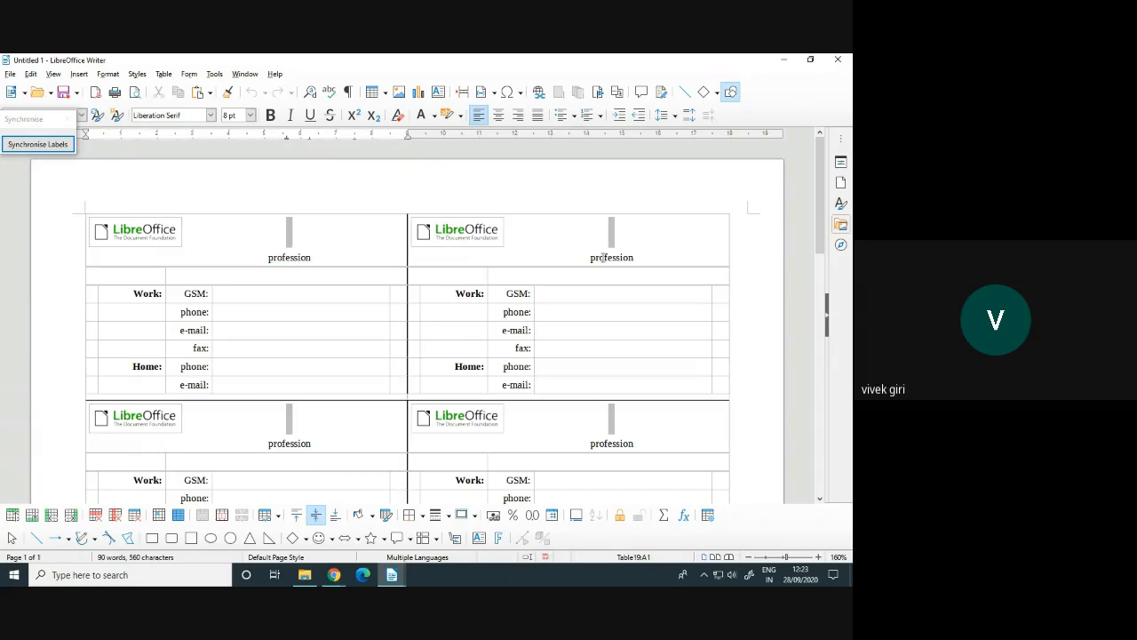
{"action": "double_click", "coordinate": [603, 257]}
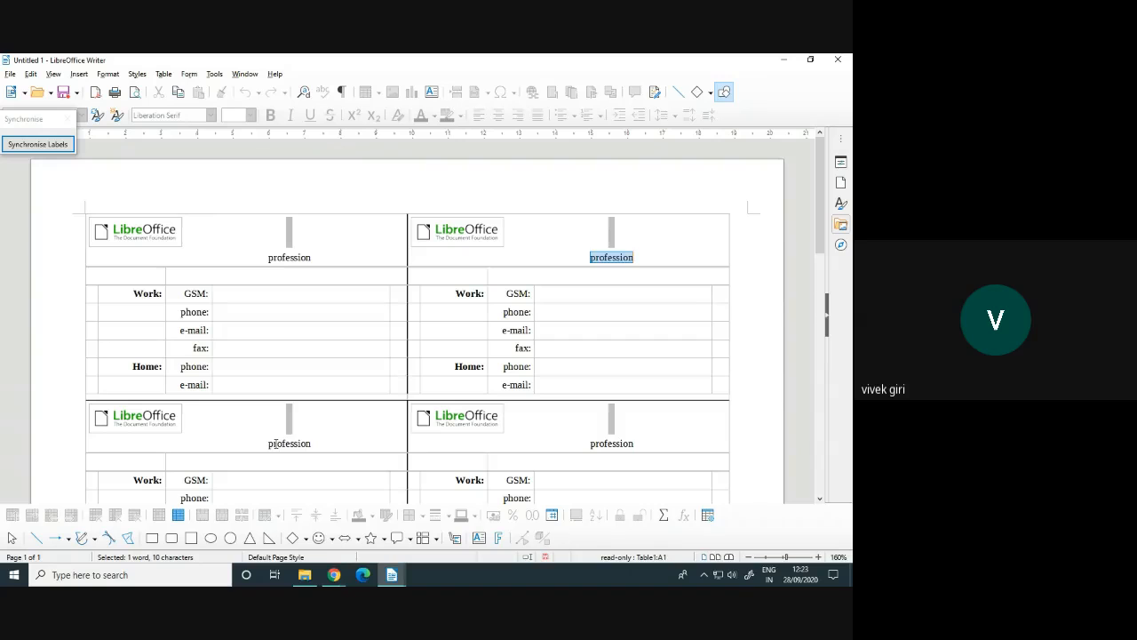
{"action": "double_click", "coordinate": [612, 443]}
{"action": "scroll", "coordinate": [611, 442], "scroll_direction": "down", "scroll_amount": 5}
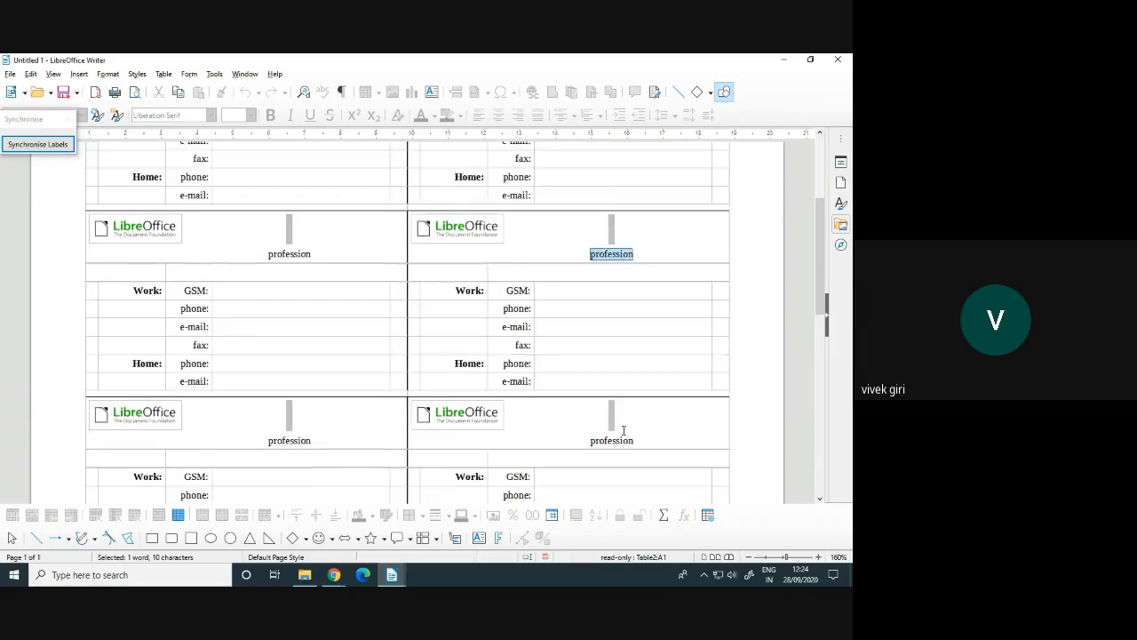
{"action": "double_click", "coordinate": [288, 393]}
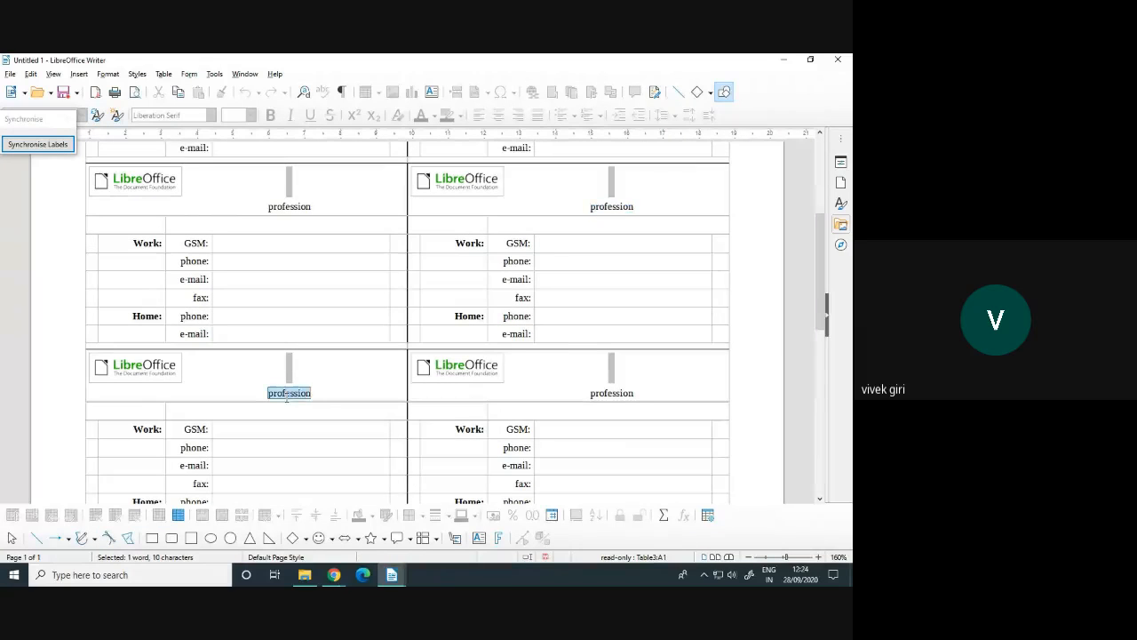
{"action": "double_click", "coordinate": [611, 393]}
{"action": "scroll", "coordinate": [632, 374], "scroll_direction": "down", "scroll_amount": 1}
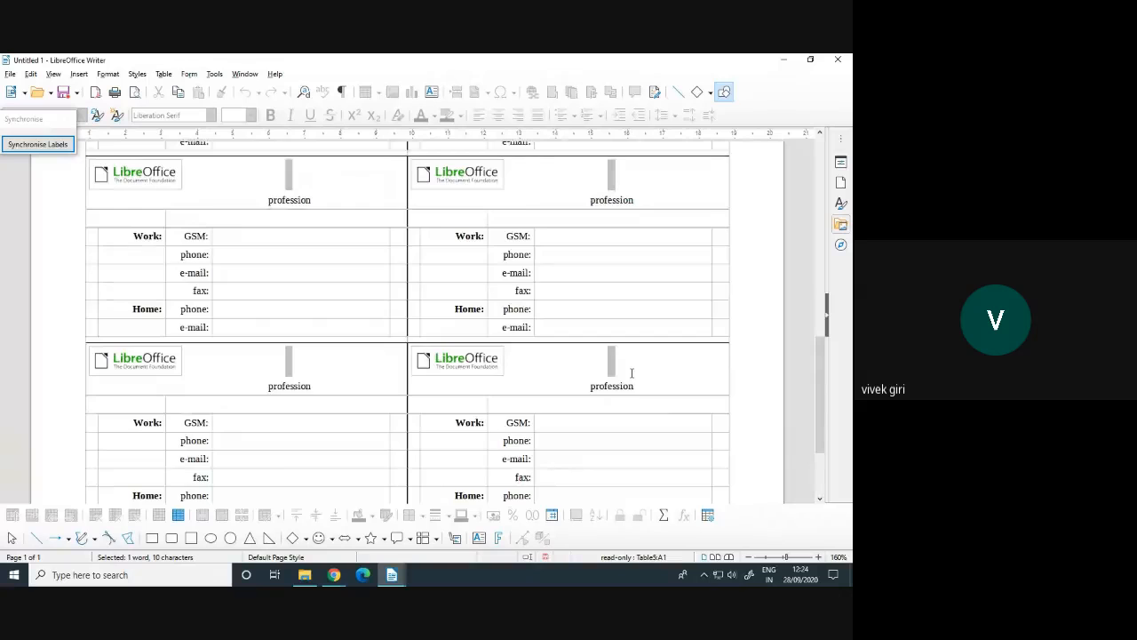
{"action": "scroll", "coordinate": [632, 373], "scroll_direction": "down", "scroll_amount": 1}
{"action": "scroll", "coordinate": [632, 374], "scroll_direction": "up", "scroll_amount": 6}
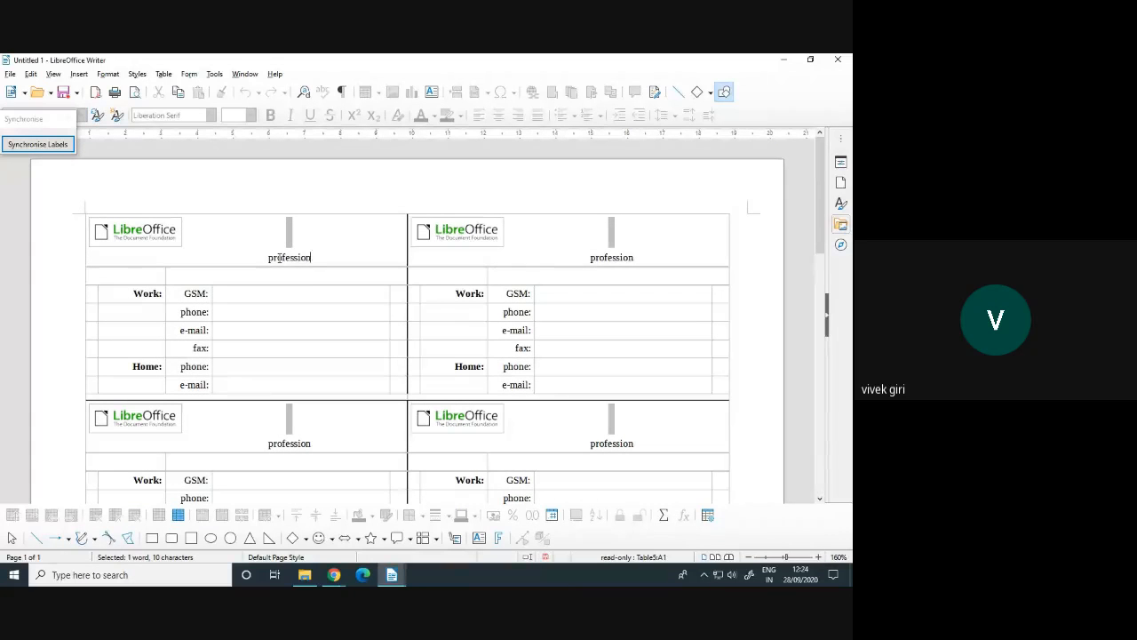
Replace the first label's 'profession' with STUDENT ID CARD 2020 and synchronise all labels
{"action": "double_click", "coordinate": [279, 257]}
{"action": "type", "text": "S"}
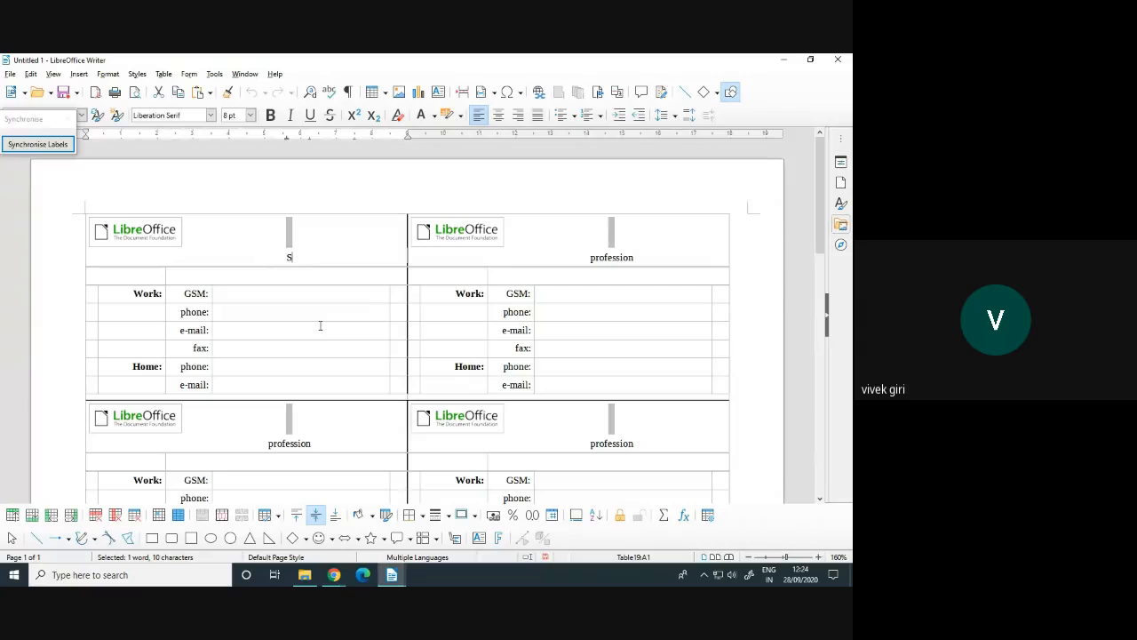
{"action": "type", "text": "TUDENT ID"}
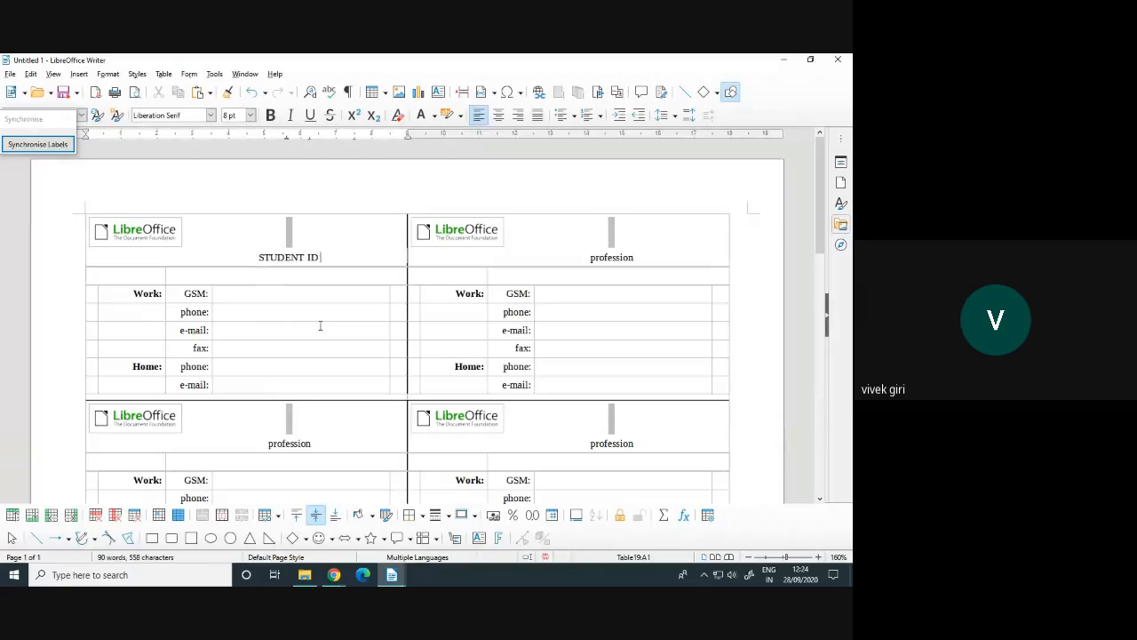
{"action": "type", "text": " CARD 2020"}
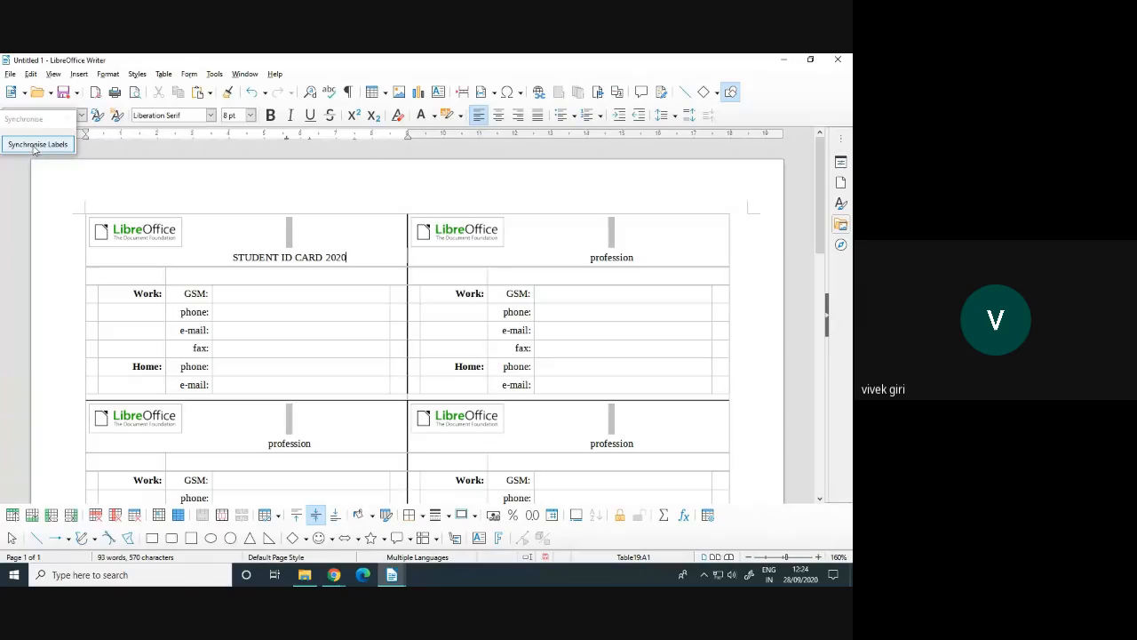
{"action": "left_click", "coordinate": [36, 145]}
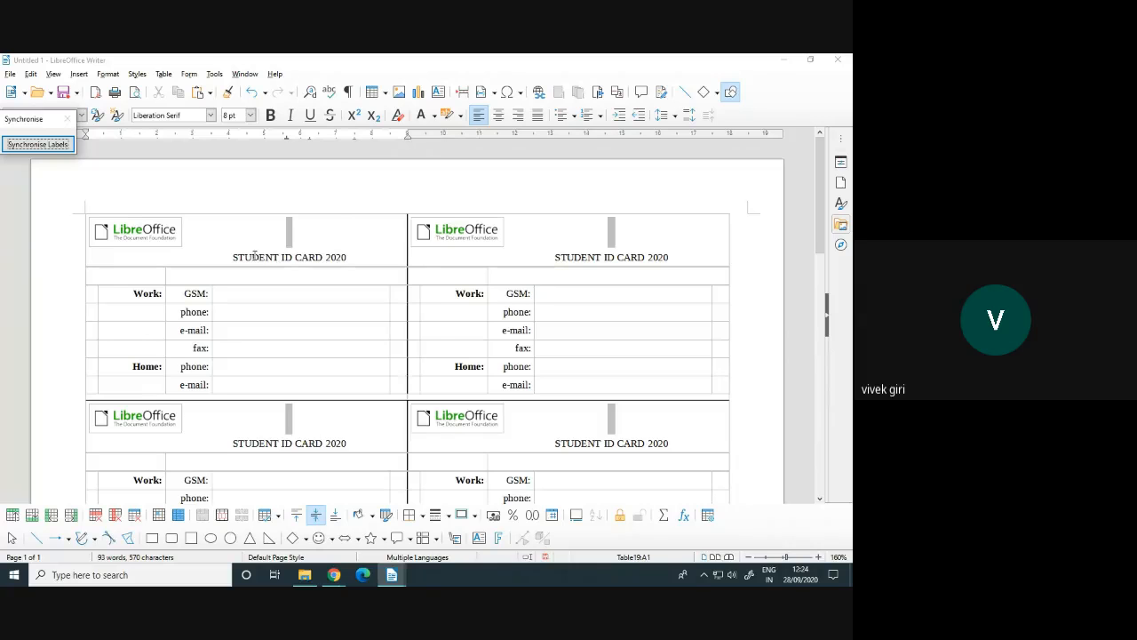
Select the heading in each of the four labels to confirm it reads STUDENT ID CARD 2020
{"action": "left_click_drag", "start_coordinate": [233, 257], "coordinate": [342, 257]}
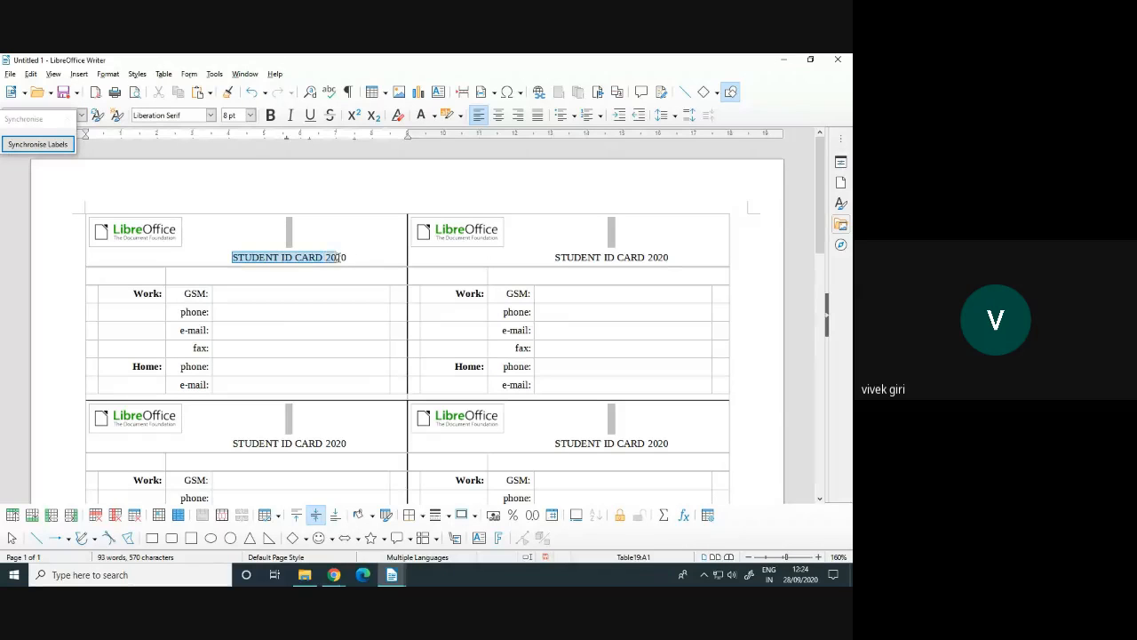
{"action": "left_click_drag", "start_coordinate": [554, 257], "coordinate": [668, 257]}
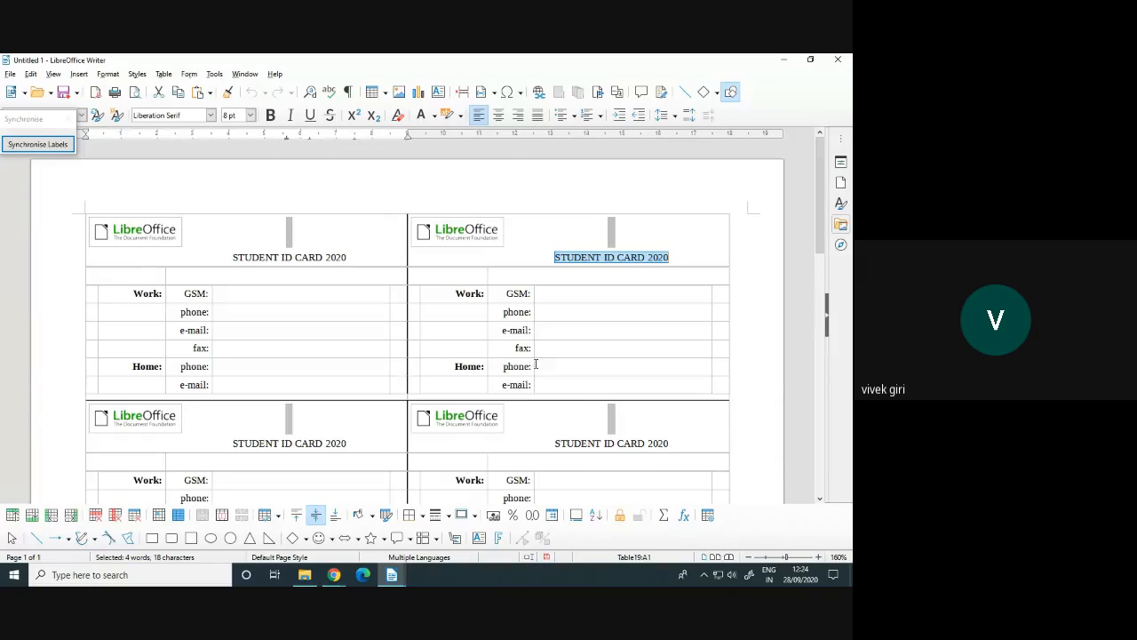
{"action": "left_click_drag", "start_coordinate": [233, 443], "coordinate": [340, 443]}
{"action": "left_click_drag", "start_coordinate": [555, 442], "coordinate": [665, 442]}
{"action": "scroll", "coordinate": [545, 362], "scroll_direction": "down", "scroll_amount": 6}
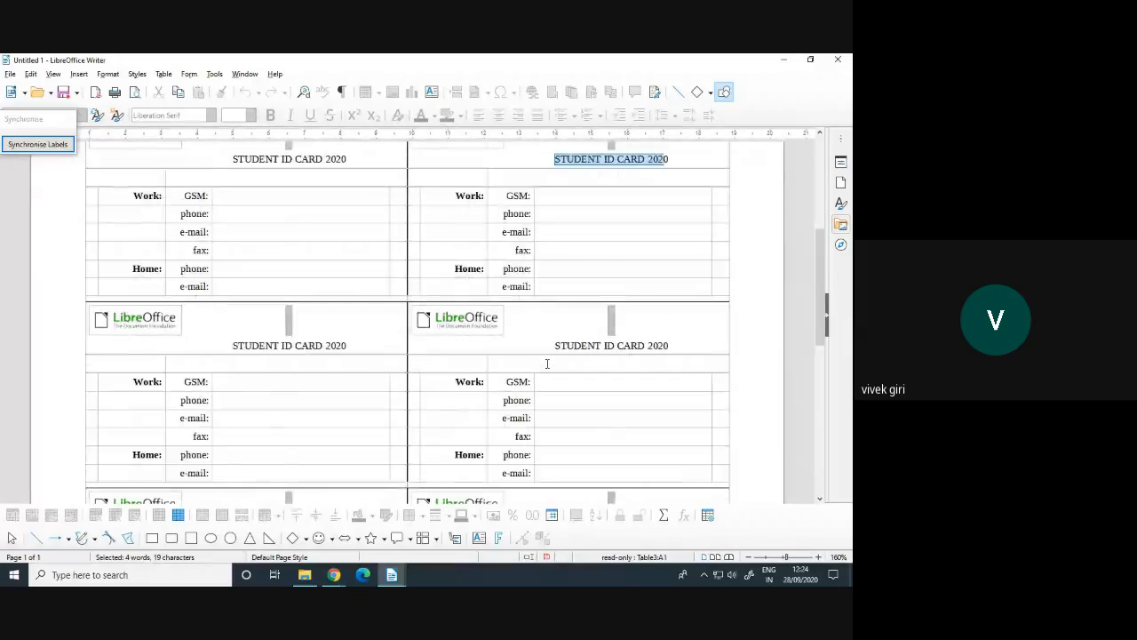
{"action": "scroll", "coordinate": [547, 363], "scroll_direction": "down", "scroll_amount": 3}
{"action": "scroll", "coordinate": [547, 363], "scroll_direction": "down", "scroll_amount": 3}
{"action": "scroll", "coordinate": [547, 363], "scroll_direction": "down", "scroll_amount": 3}
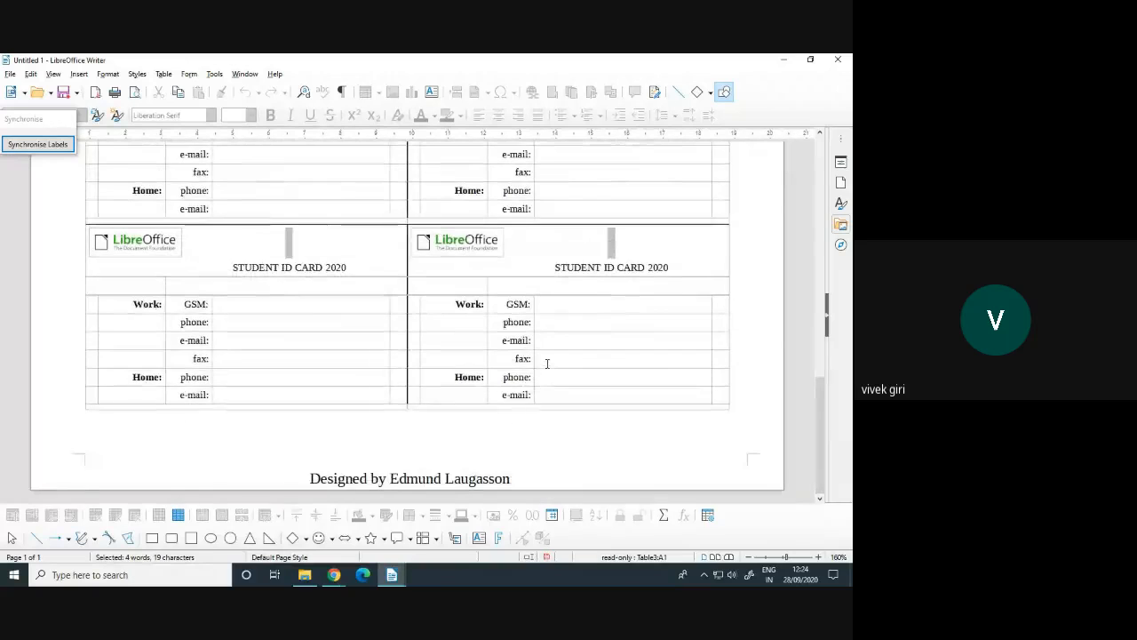
{"action": "scroll", "coordinate": [547, 364], "scroll_direction": "up", "scroll_amount": 15}
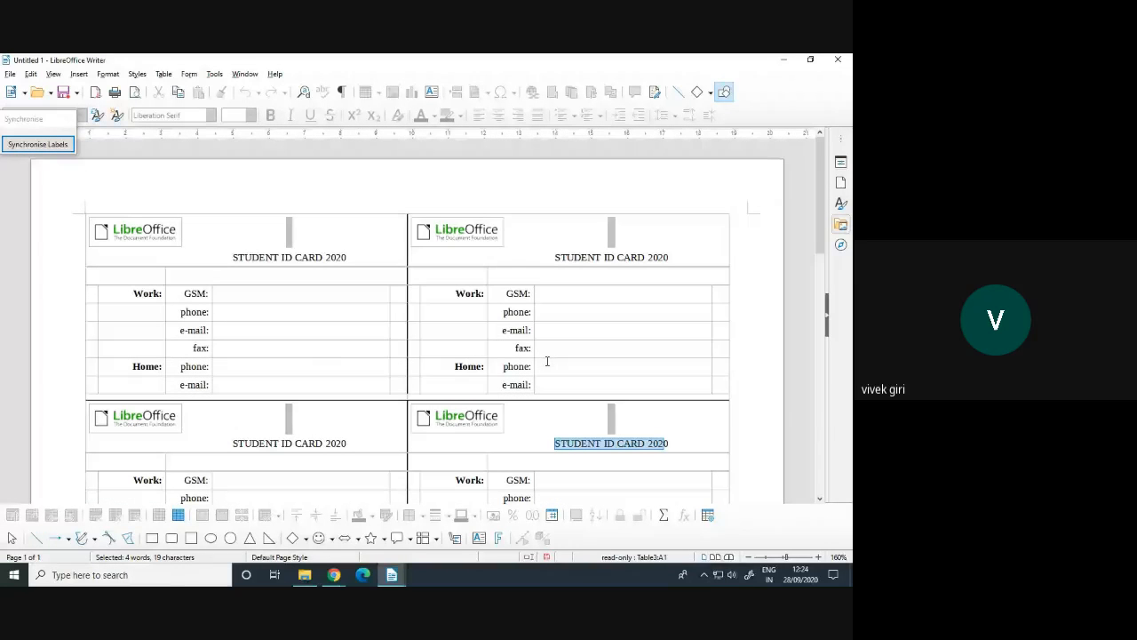
Select the Work caption in each of the four labels to inspect them
{"action": "double_click", "coordinate": [141, 295]}
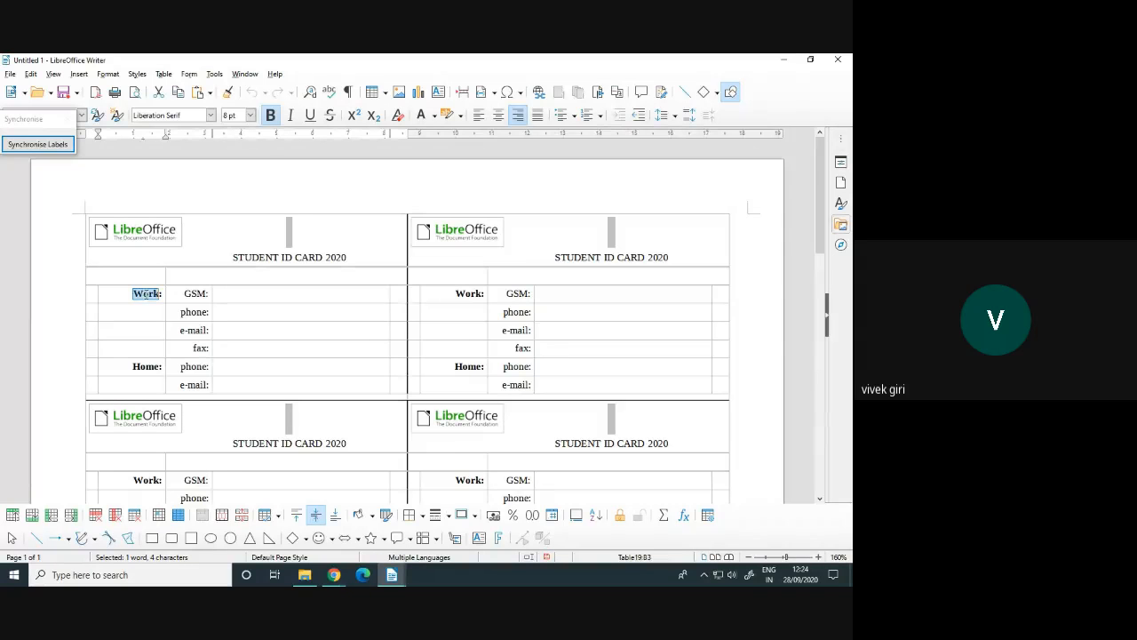
{"action": "double_click", "coordinate": [468, 294]}
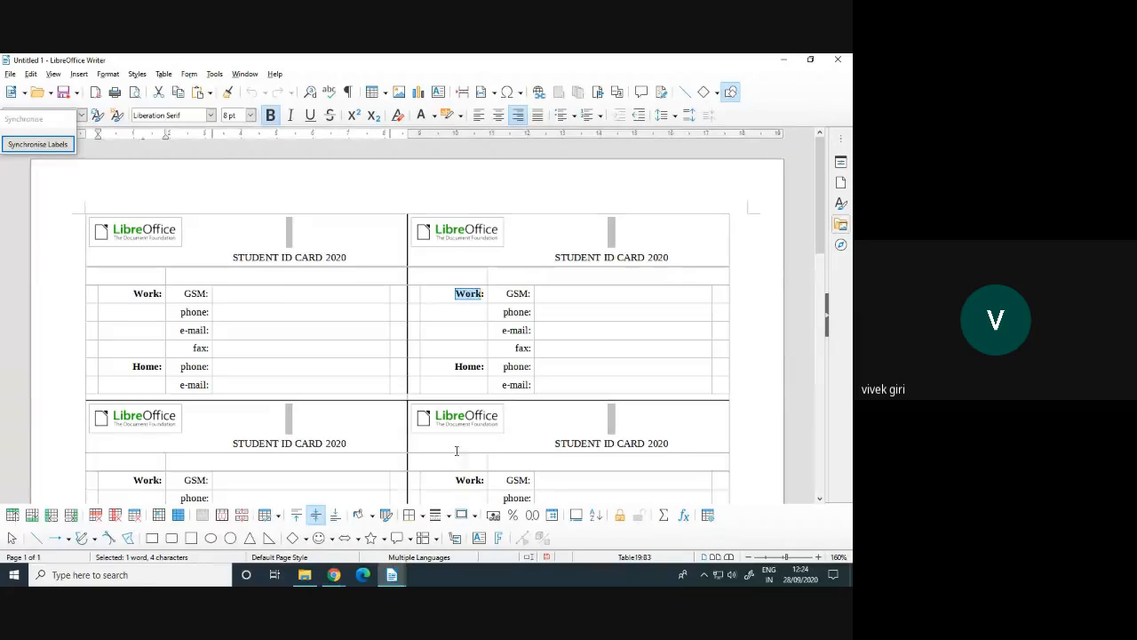
{"action": "double_click", "coordinate": [468, 479]}
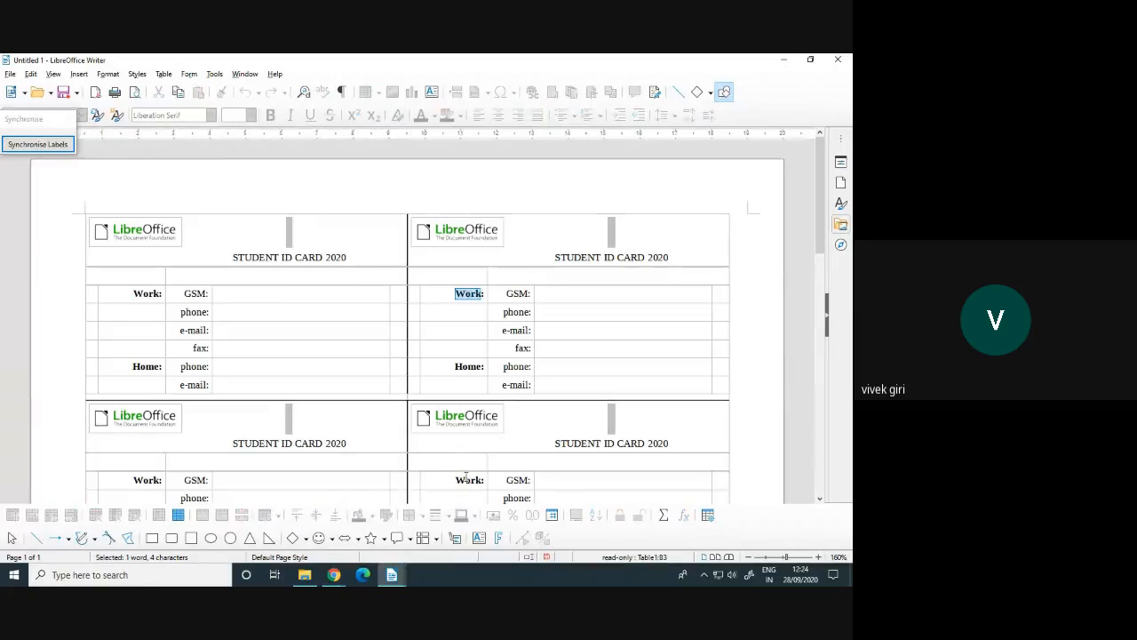
{"action": "double_click", "coordinate": [142, 480]}
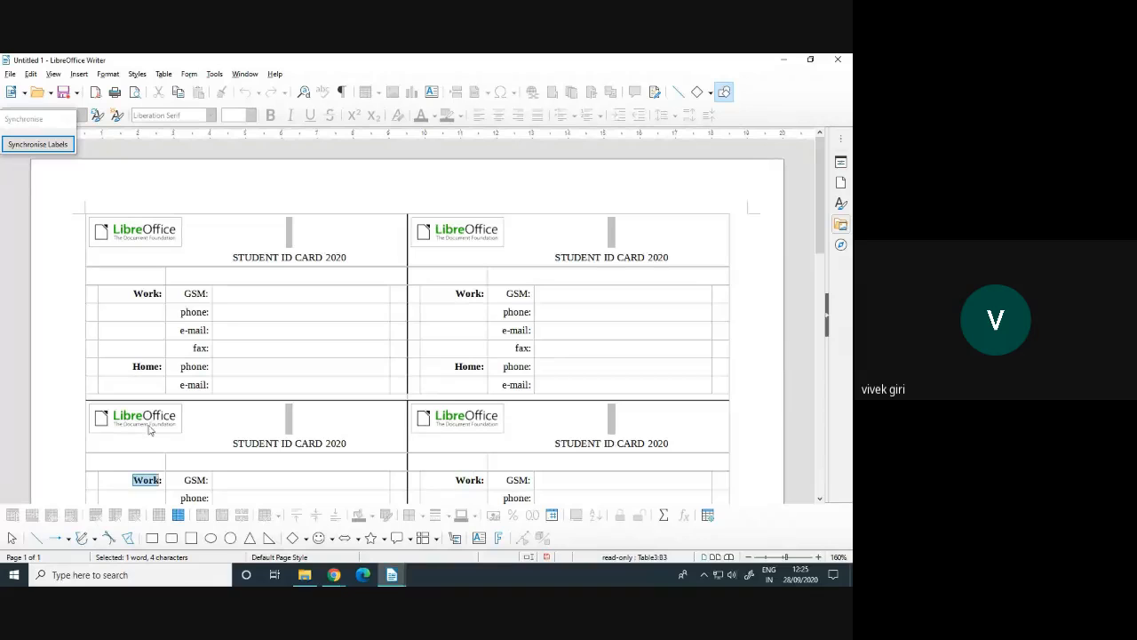
Replace the first label's Work caption with STU INFO and synchronise it to every label
{"action": "double_click", "coordinate": [142, 294]}
{"action": "type", "text": "S"}
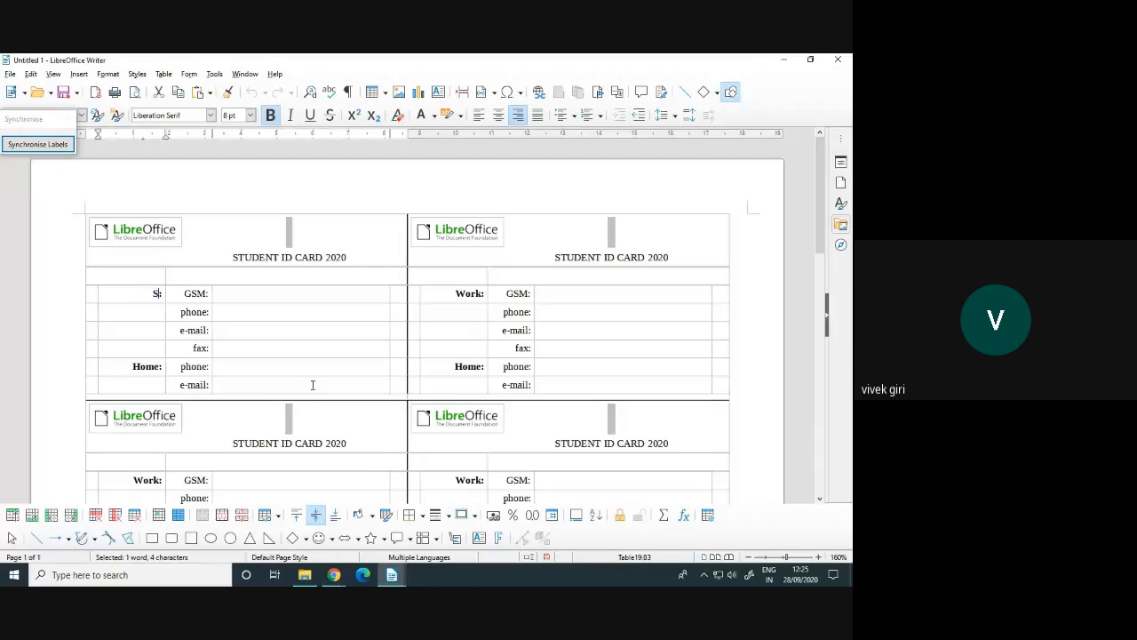
{"action": "type", "text": "TU INFO:"}
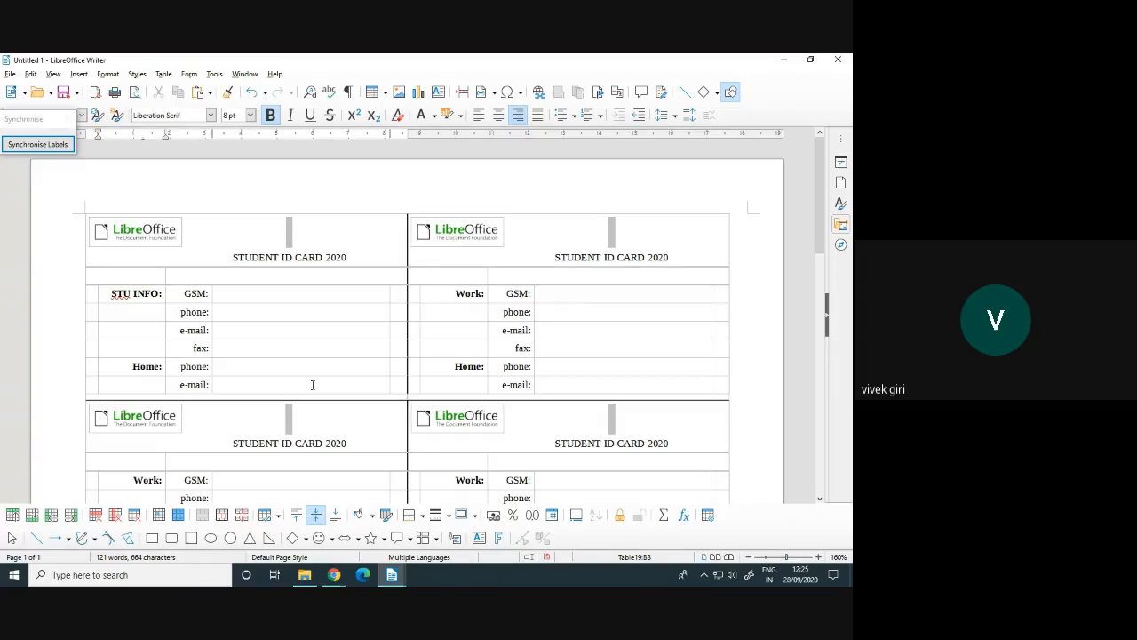
{"action": "type", "text": "DE"}
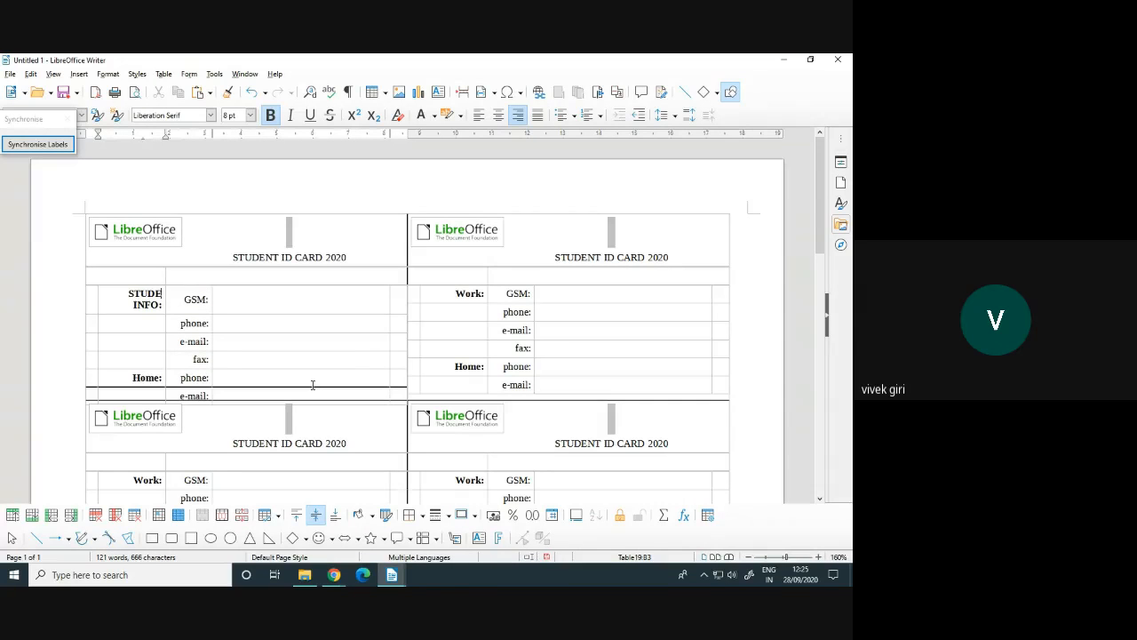
{"action": "key", "text": "BackSpace"}
{"action": "key", "text": "BackSpace"}
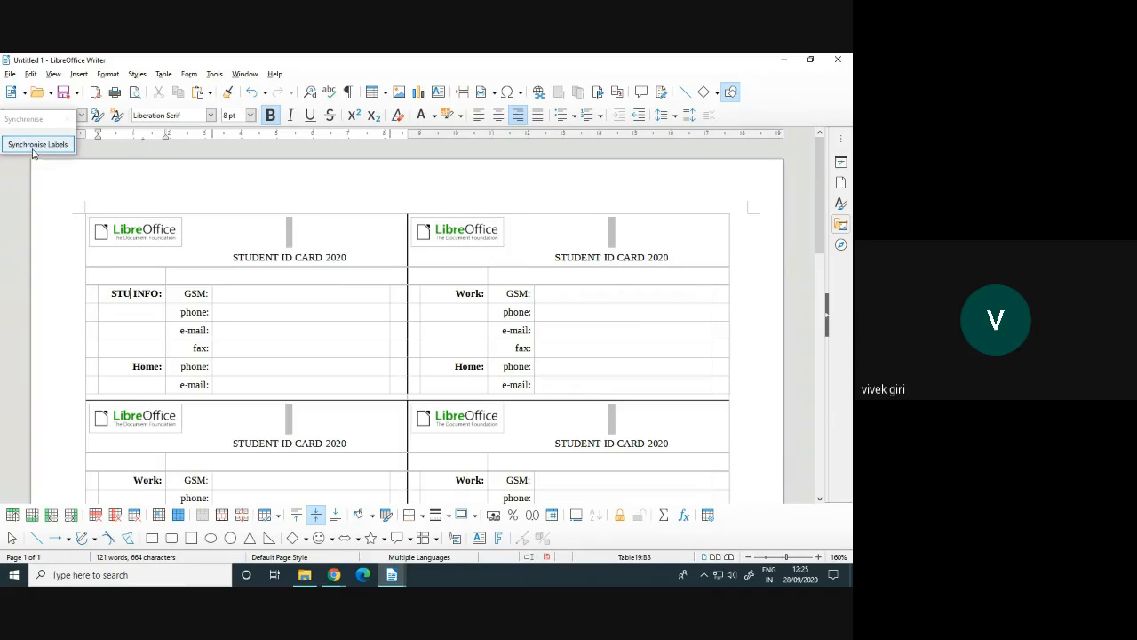
{"action": "left_click", "coordinate": [33, 148]}
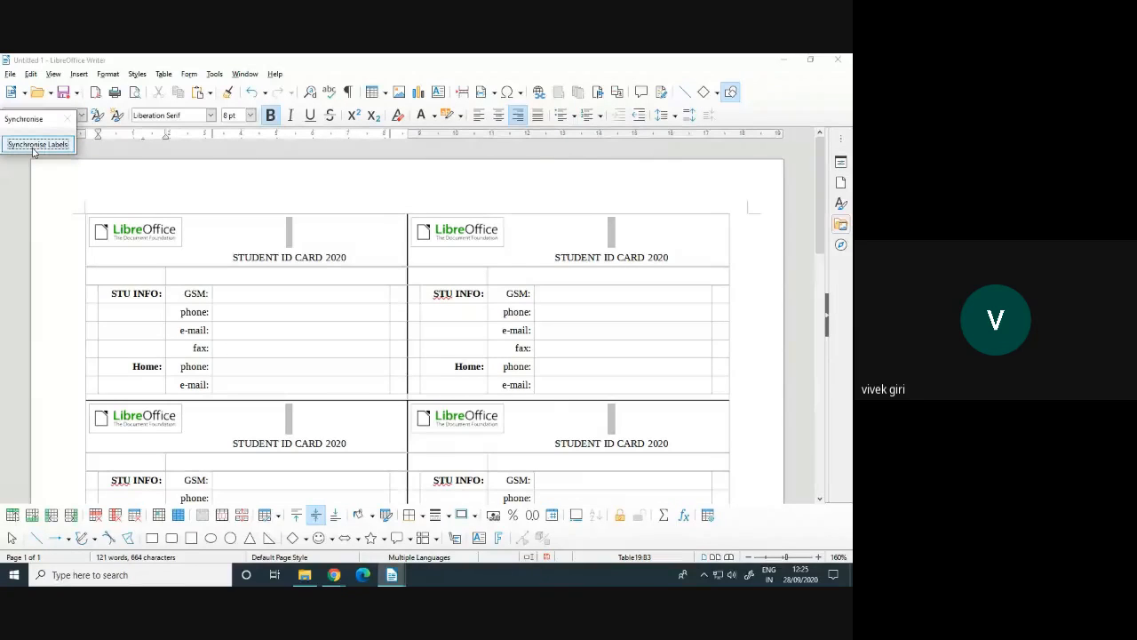
{"action": "left_click", "coordinate": [145, 294]}
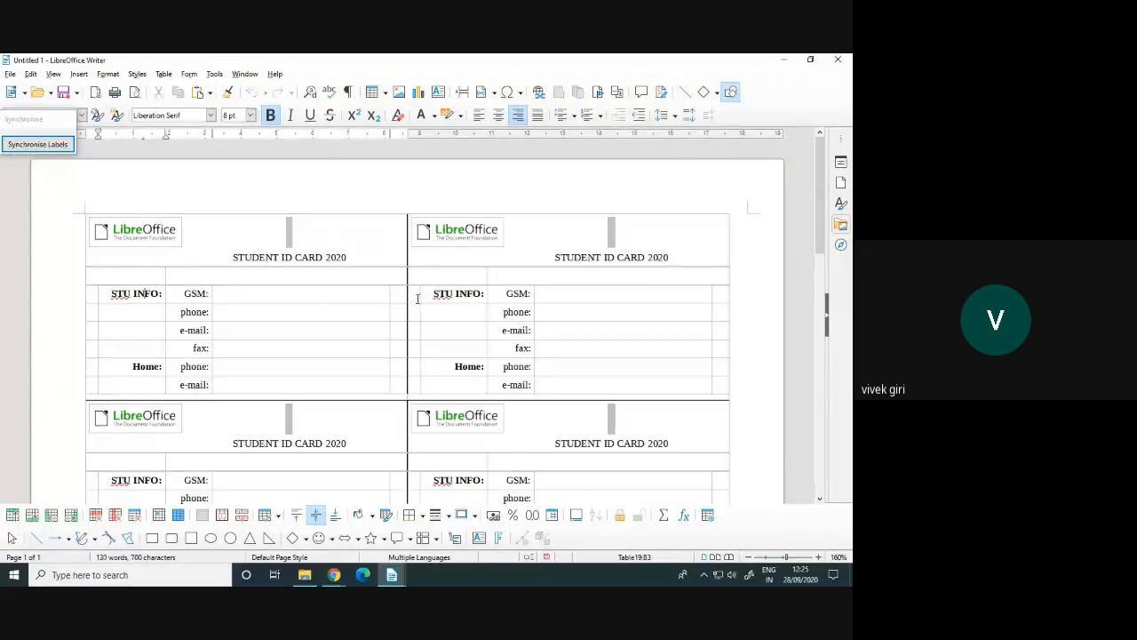
Change the first card's GSM caption to NAME and synchronise it to all labels
{"action": "scroll", "coordinate": [249, 391], "scroll_direction": "down", "scroll_amount": 2}
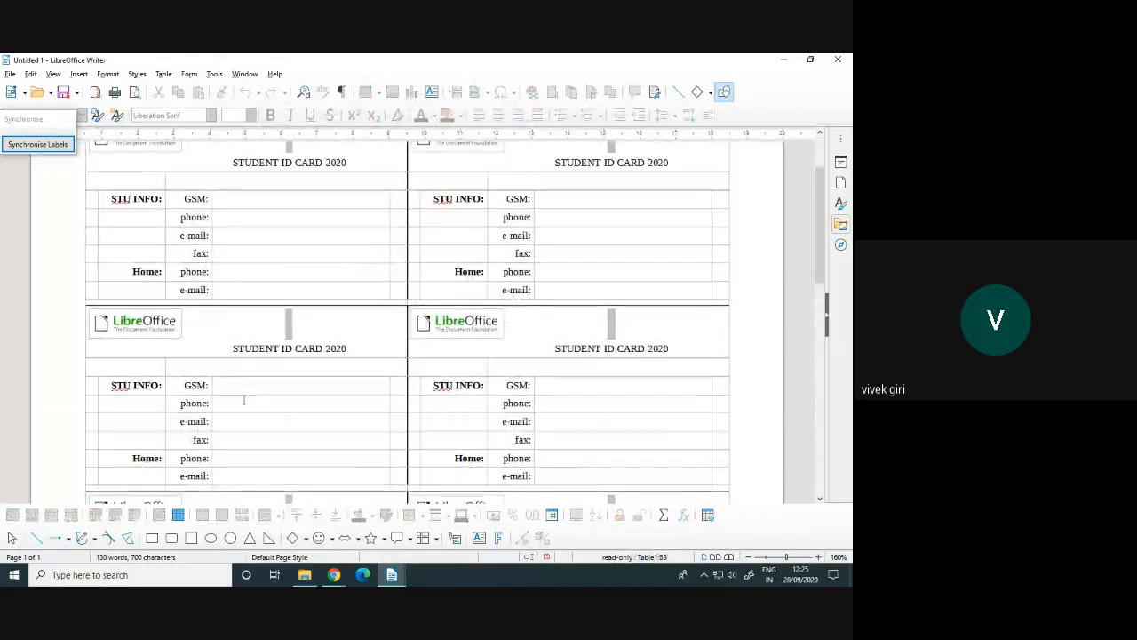
{"action": "scroll", "coordinate": [255, 397], "scroll_direction": "up", "scroll_amount": 2}
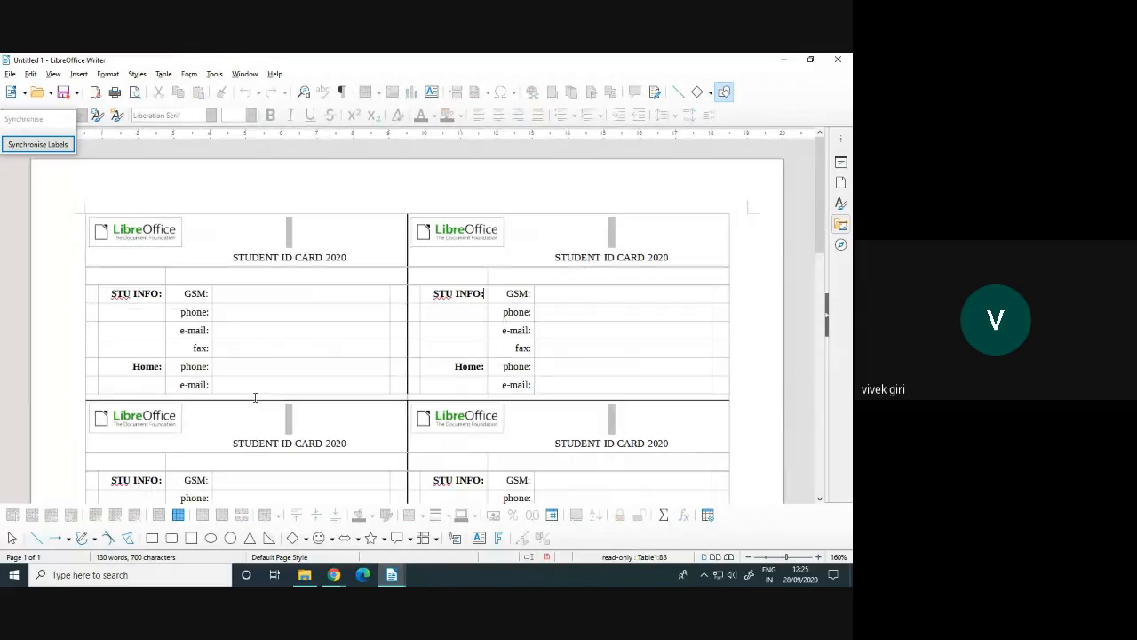
{"action": "double_click", "coordinate": [195, 293]}
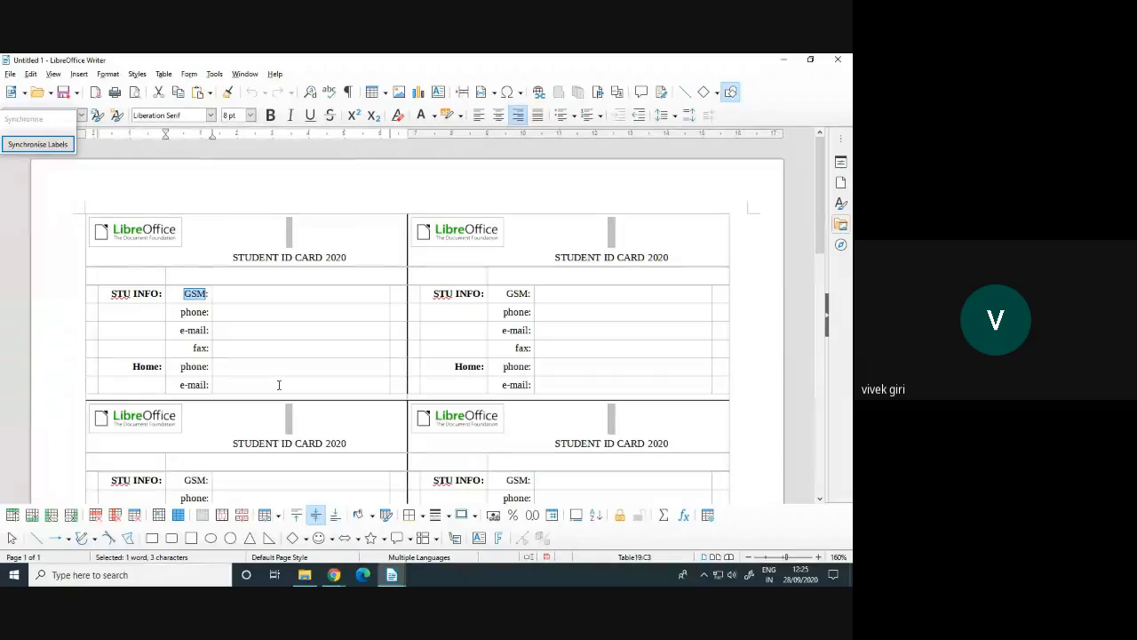
{"action": "type", "text": "NAME"}
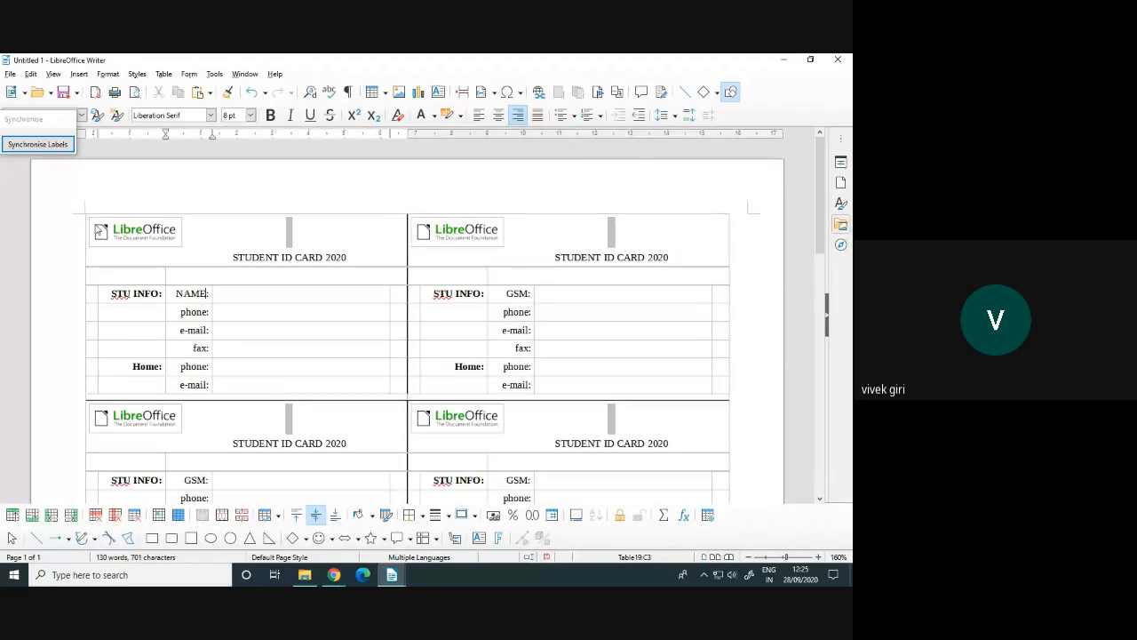
{"action": "left_click", "coordinate": [38, 145]}
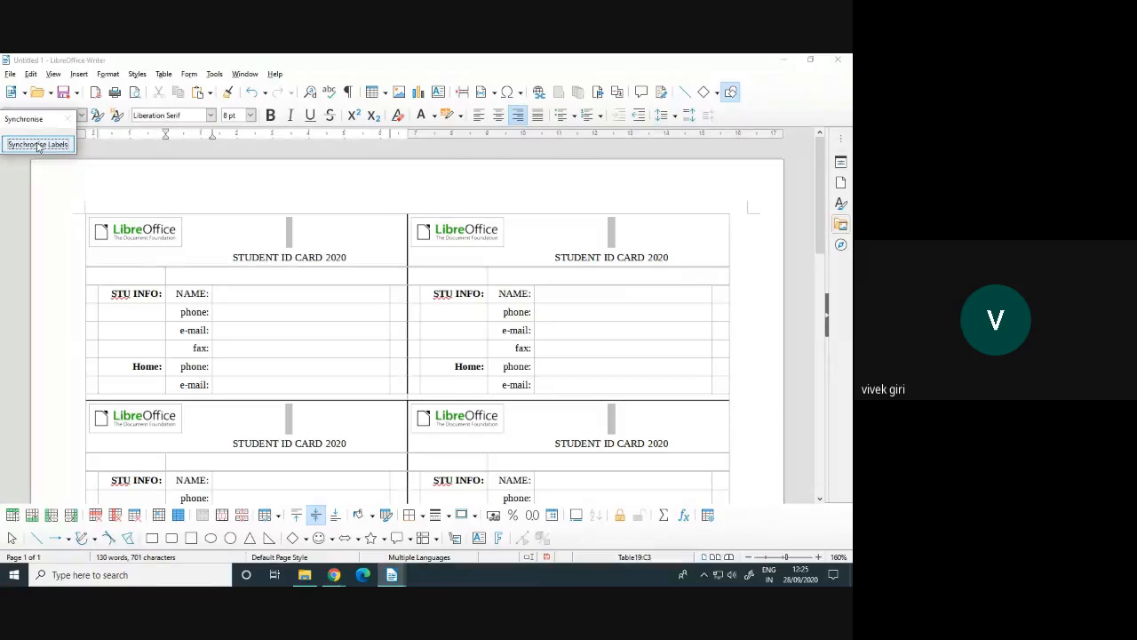
Change the first card's phone caption to FNAME and synchronise it to all labels
{"action": "scroll", "coordinate": [107, 209], "scroll_direction": "down", "scroll_amount": 2}
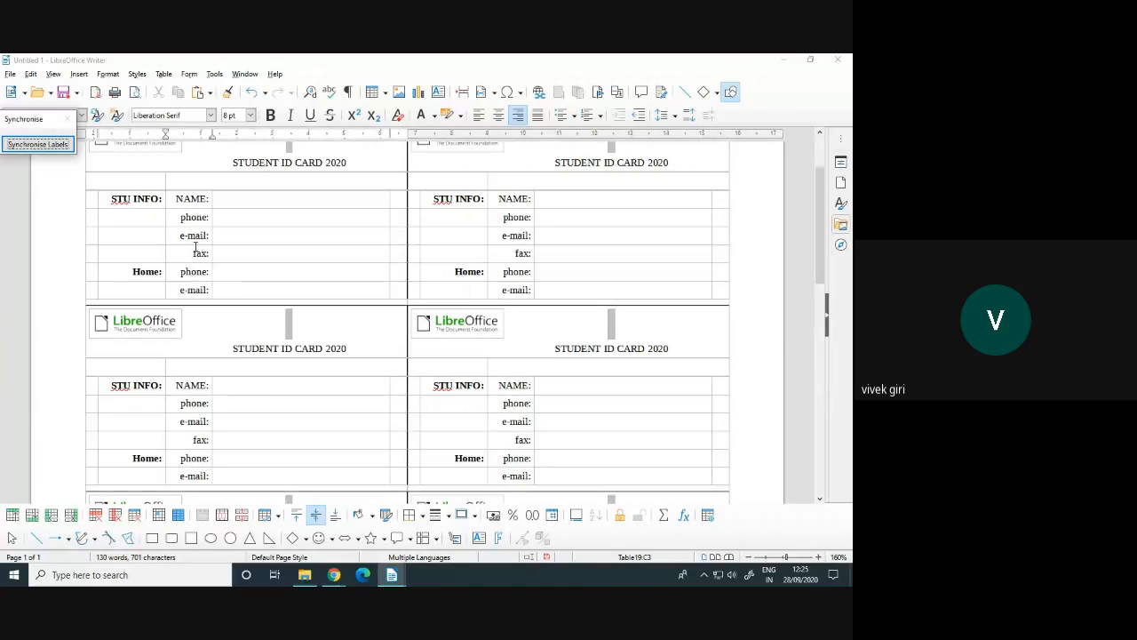
{"action": "double_click", "coordinate": [191, 217]}
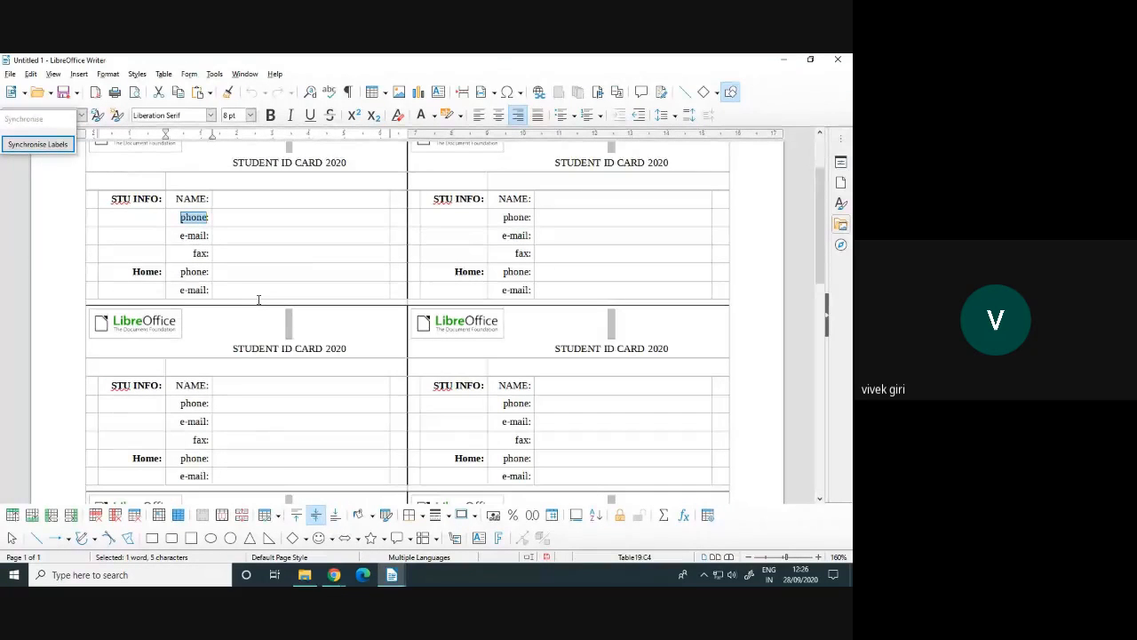
{"action": "type", "text": "FNAME:"}
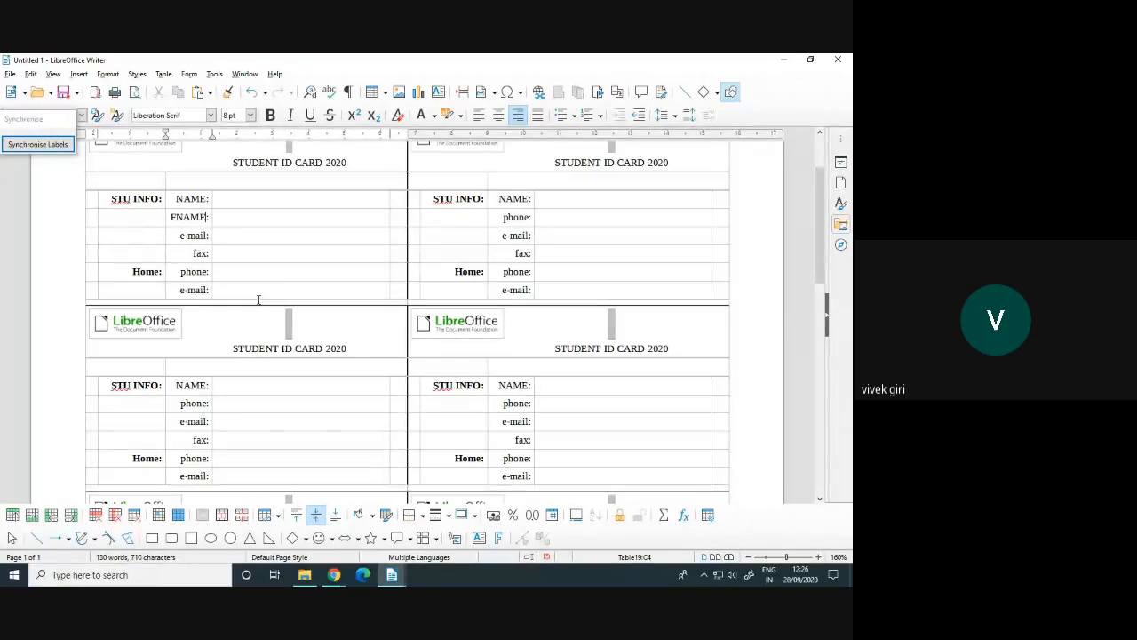
{"action": "left_click", "coordinate": [15, 147]}
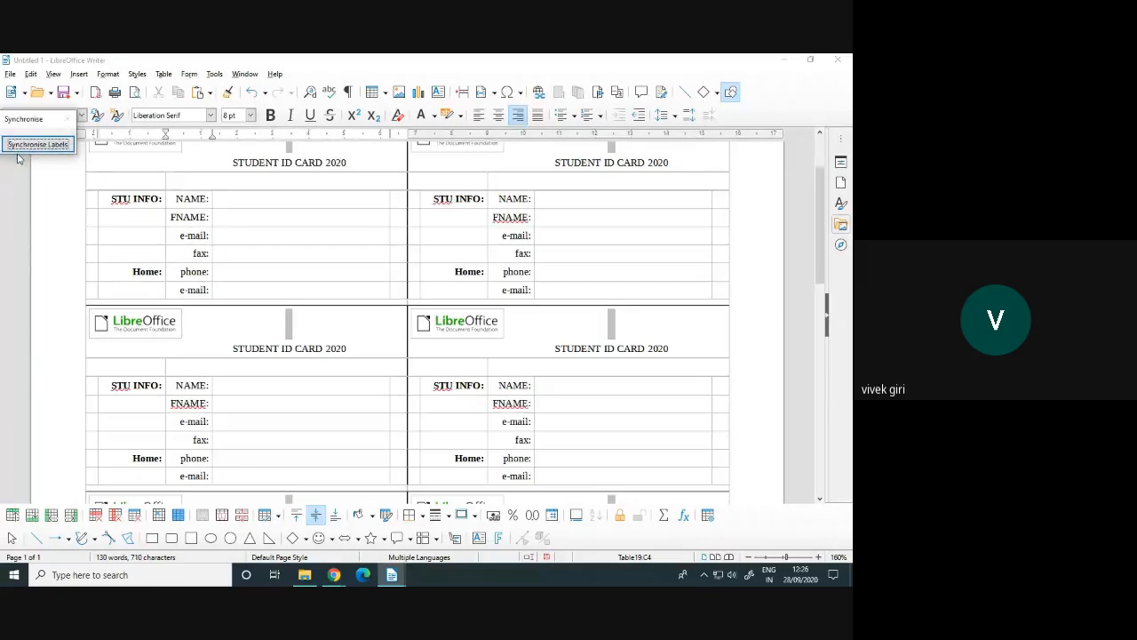
Change the first card's e-mail caption to MN and FNAME to FN, then synchronise every card
{"action": "double_click", "coordinate": [197, 235]}
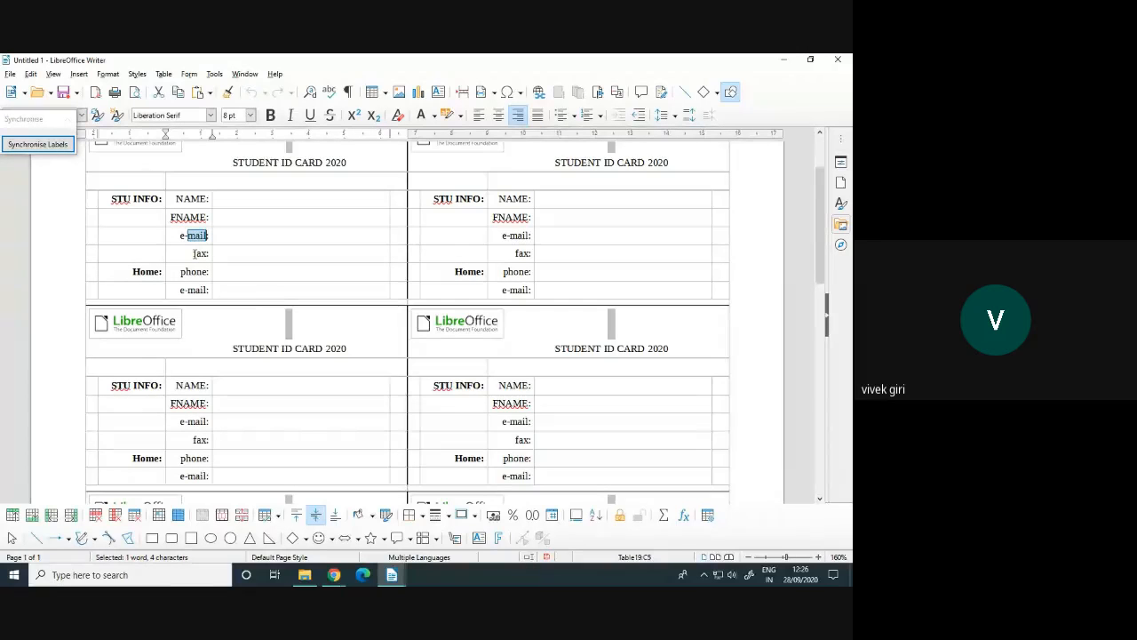
{"action": "key", "text": "BackSpace"}
{"action": "key", "text": "BackSpace"}
{"action": "key", "text": "BackSpace"}
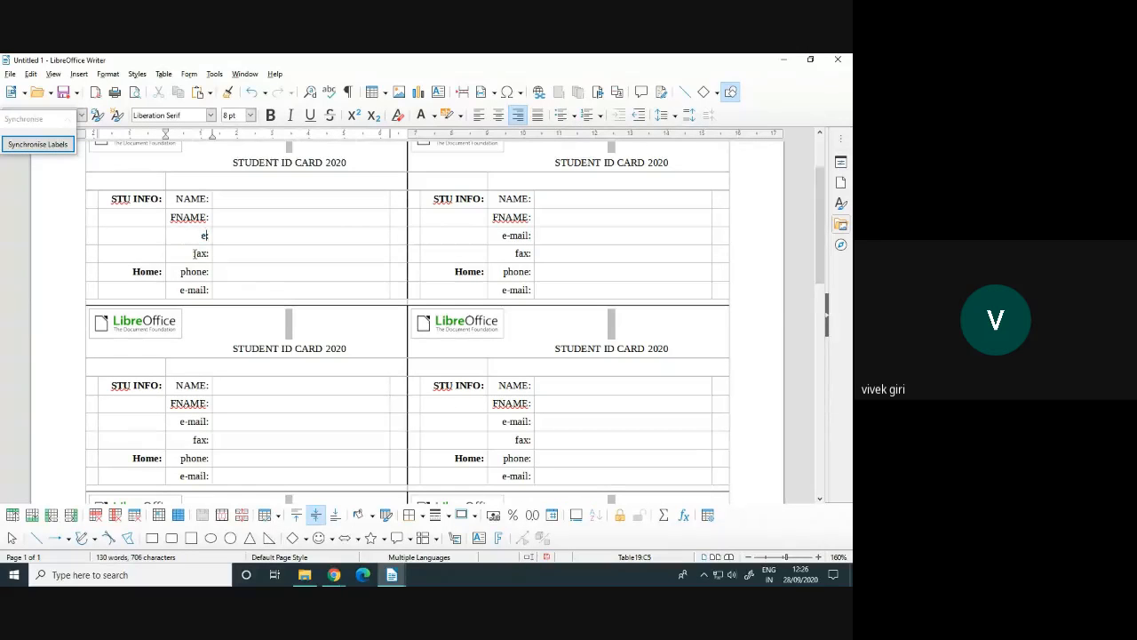
{"action": "type", "text": "MNAME"}
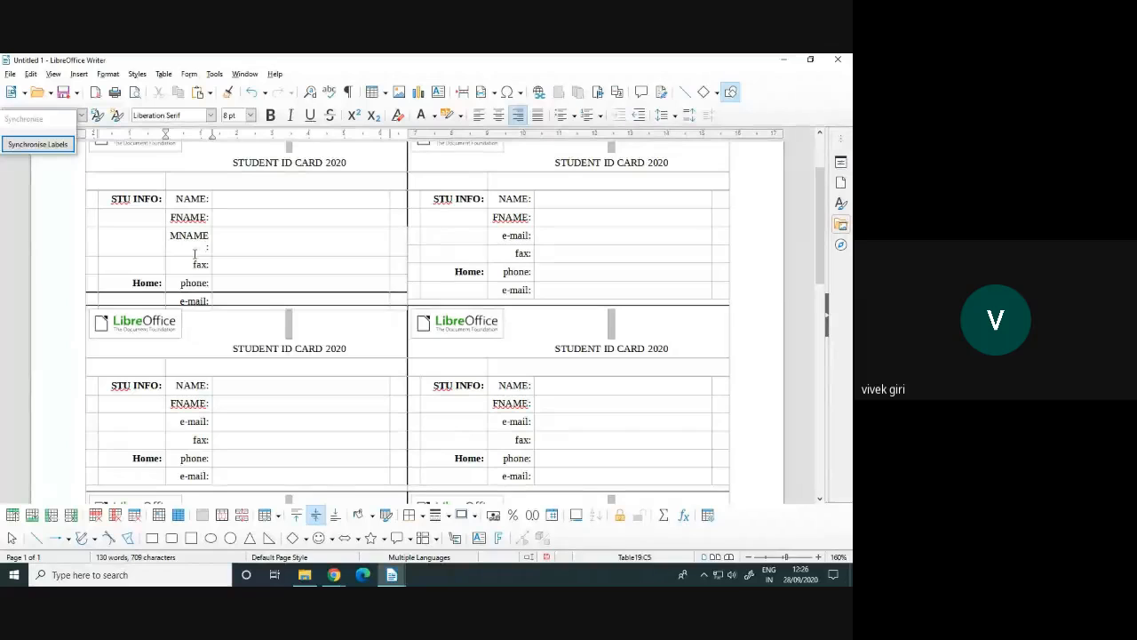
{"action": "key", "text": "BackSpace"}
{"action": "key", "text": "BackSpace"}
{"action": "key", "text": "BackSpace"}
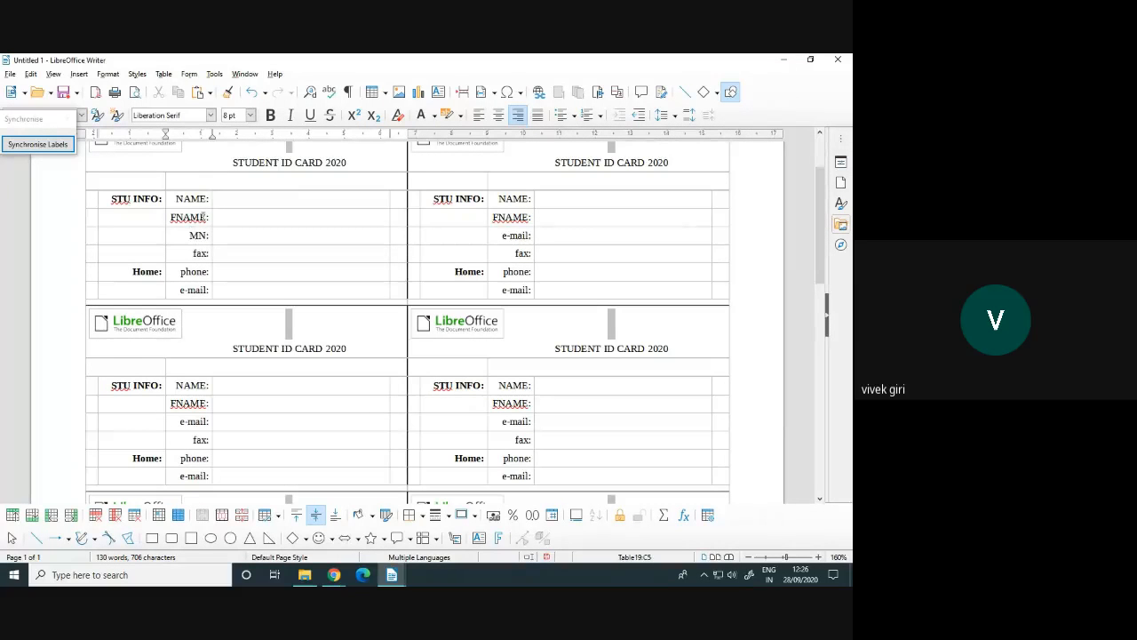
{"action": "key", "text": "BackSpace"}
{"action": "key", "text": "BackSpace"}
{"action": "key", "text": "BackSpace"}
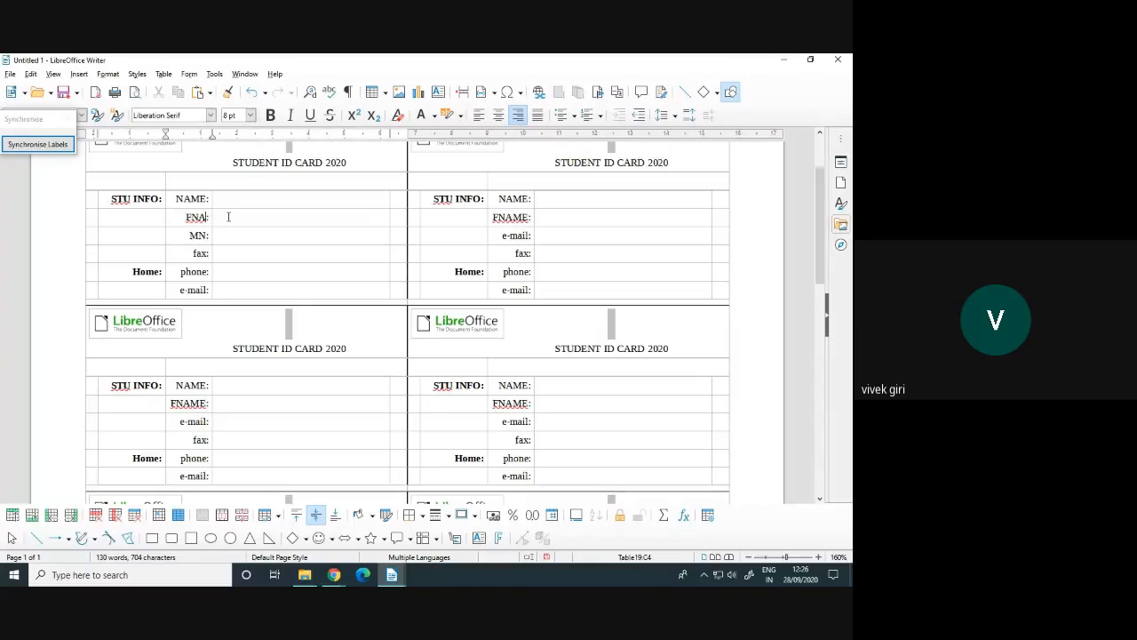
{"action": "left_click", "coordinate": [209, 235]}
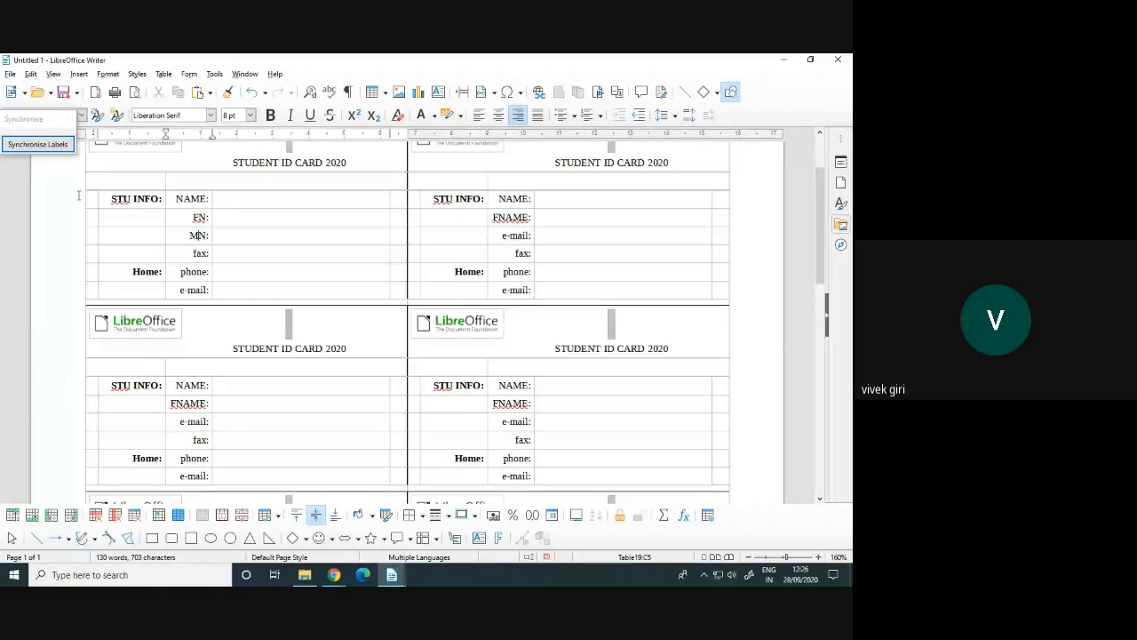
{"action": "left_click", "coordinate": [38, 145]}
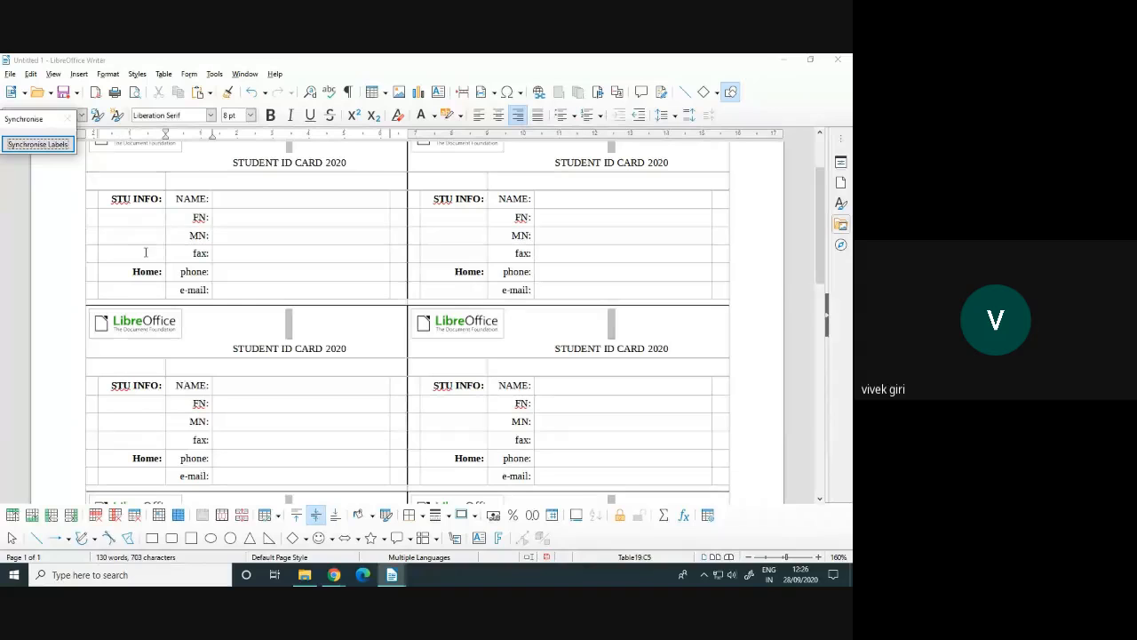
{"action": "left_click", "coordinate": [193, 254]}
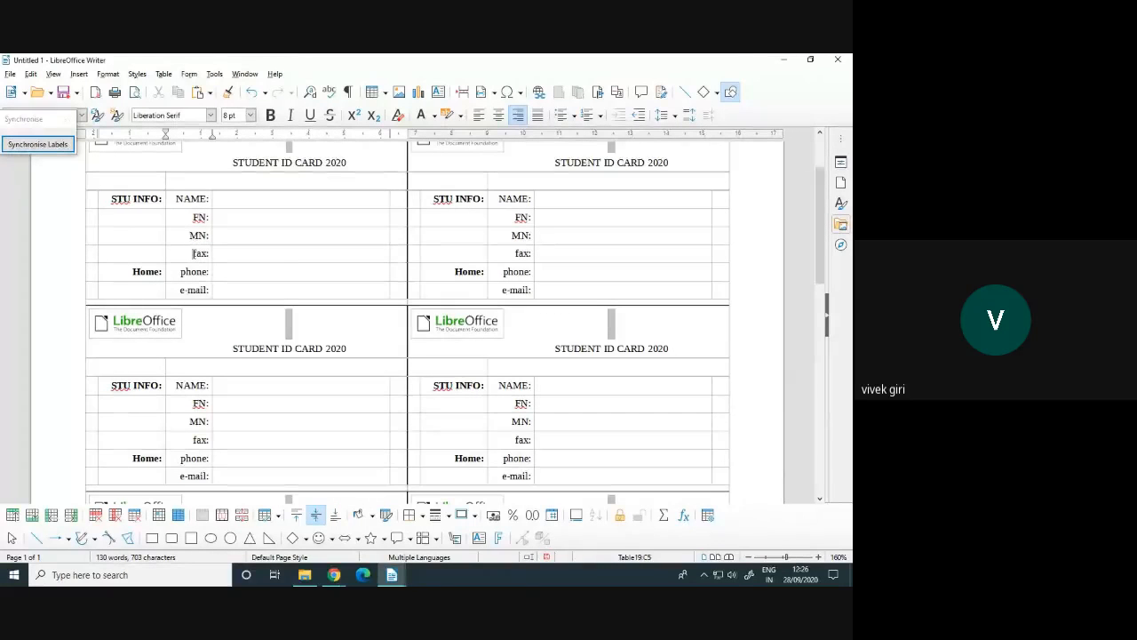
{"action": "left_click_drag", "start_coordinate": [194, 254], "coordinate": [206, 253]}
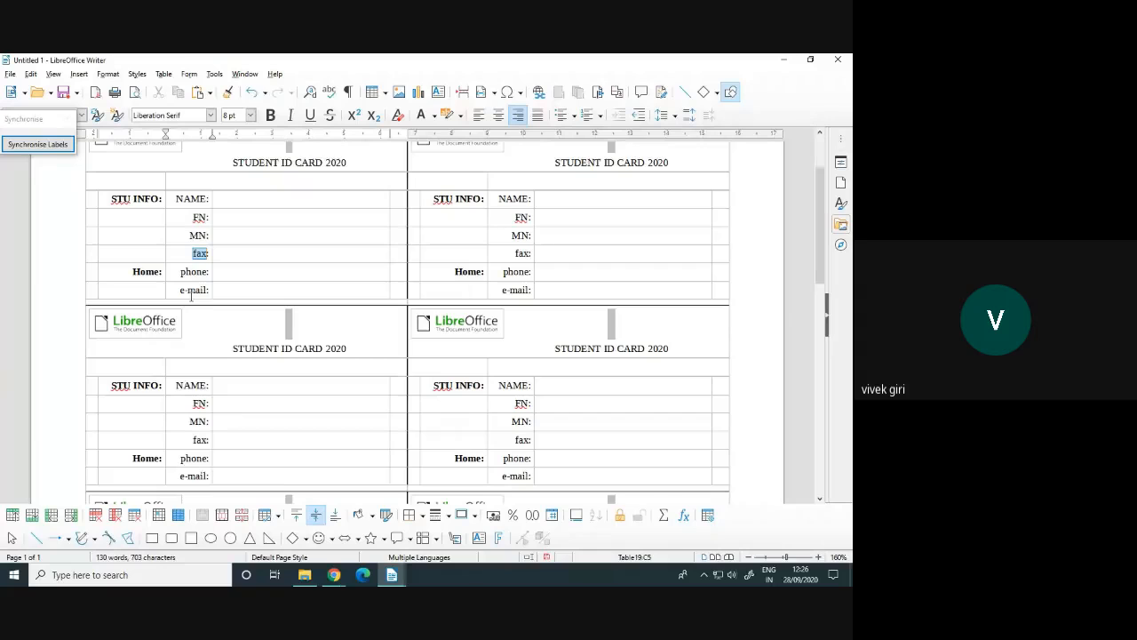
Replace fax with ADD and phone with MNO on the first card, synchronise all cards, then undo once
{"action": "type", "text": "ADD:"}
{"action": "double_click", "coordinate": [188, 271]}
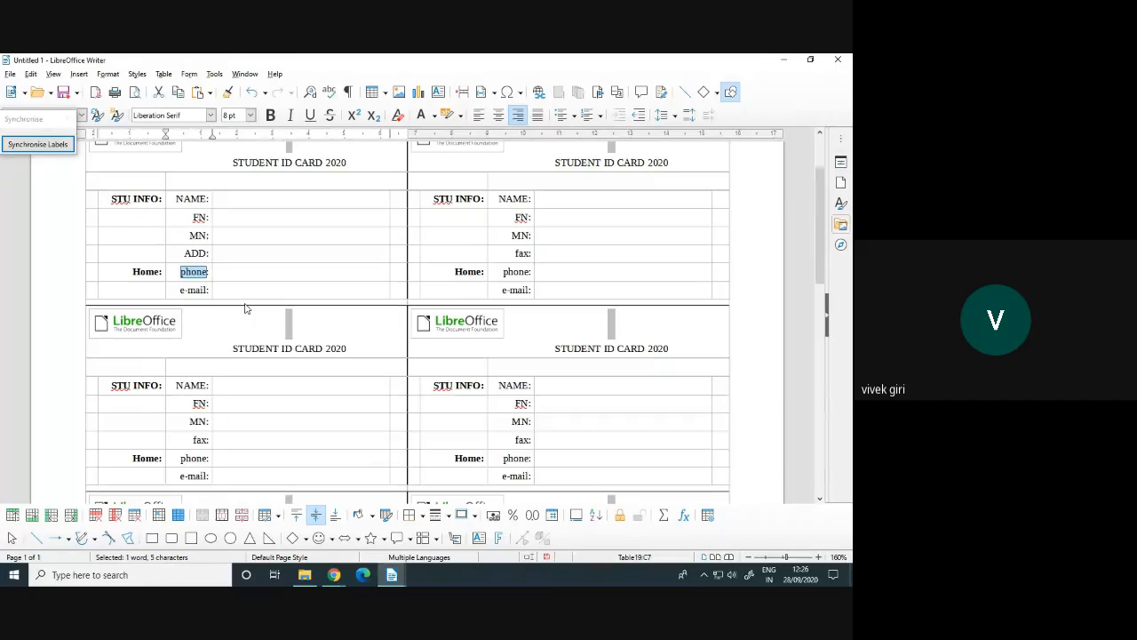
{"action": "type", "text": "MNO:"}
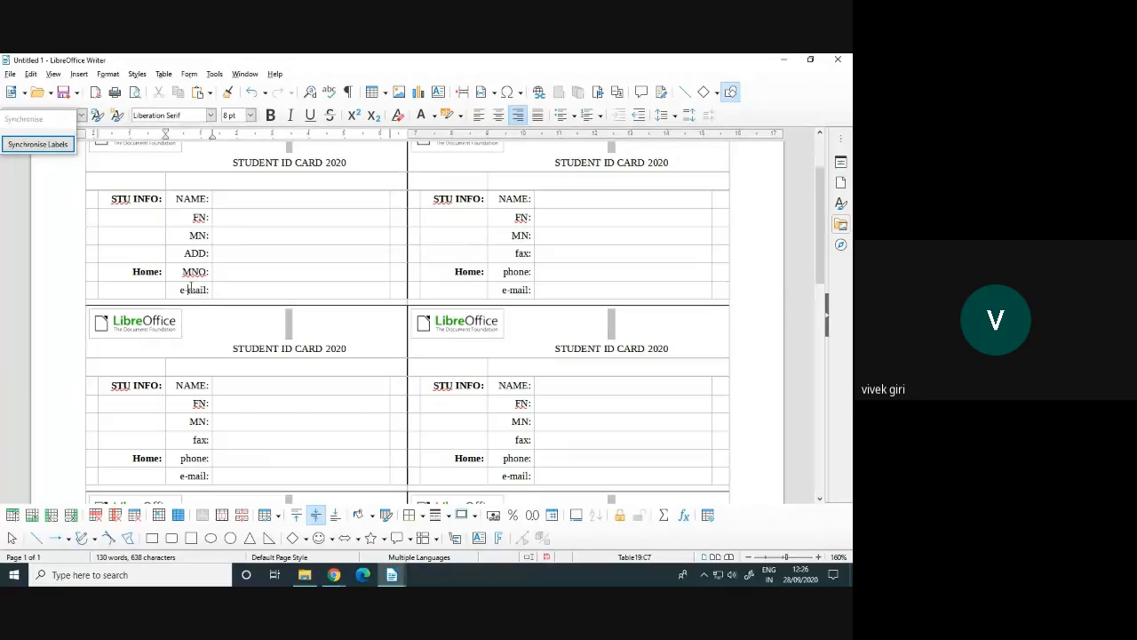
{"action": "double_click", "coordinate": [195, 290]}
{"action": "left_click", "coordinate": [252, 288]}
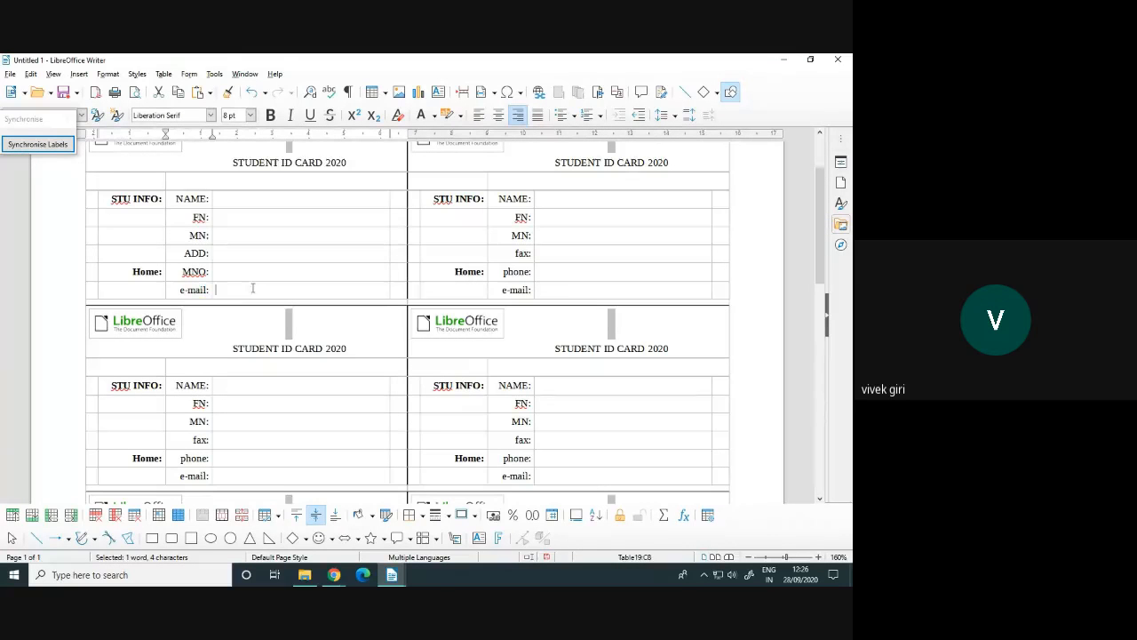
{"action": "left_click", "coordinate": [15, 149]}
{"action": "left_click", "coordinate": [15, 146]}
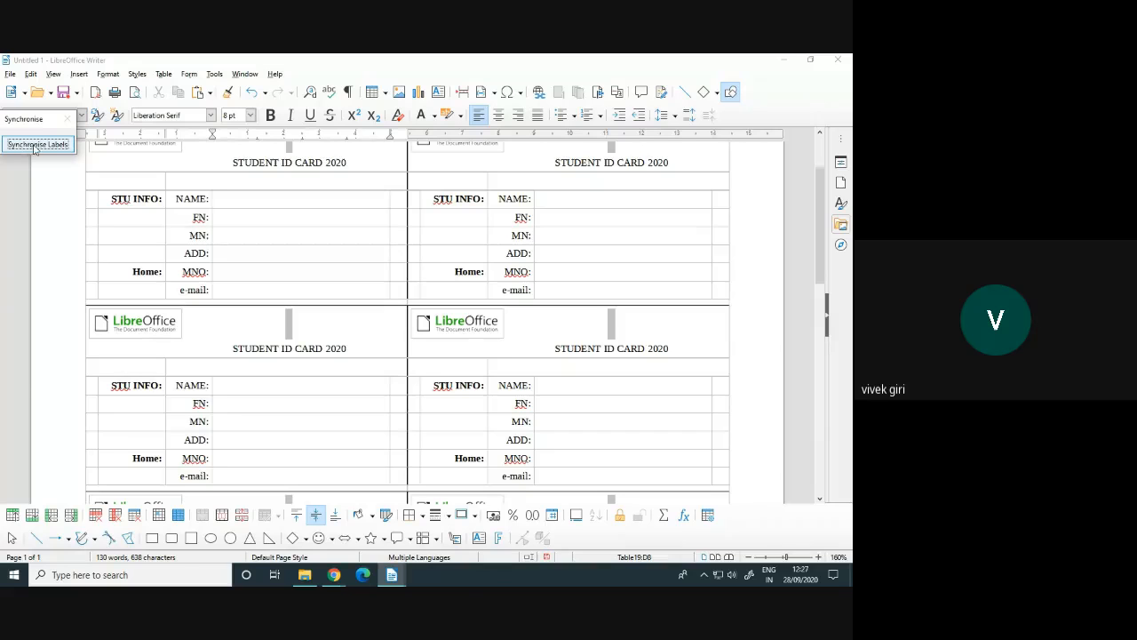
{"action": "left_click", "coordinate": [298, 256]}
{"action": "key", "text": "ctrl+z"}
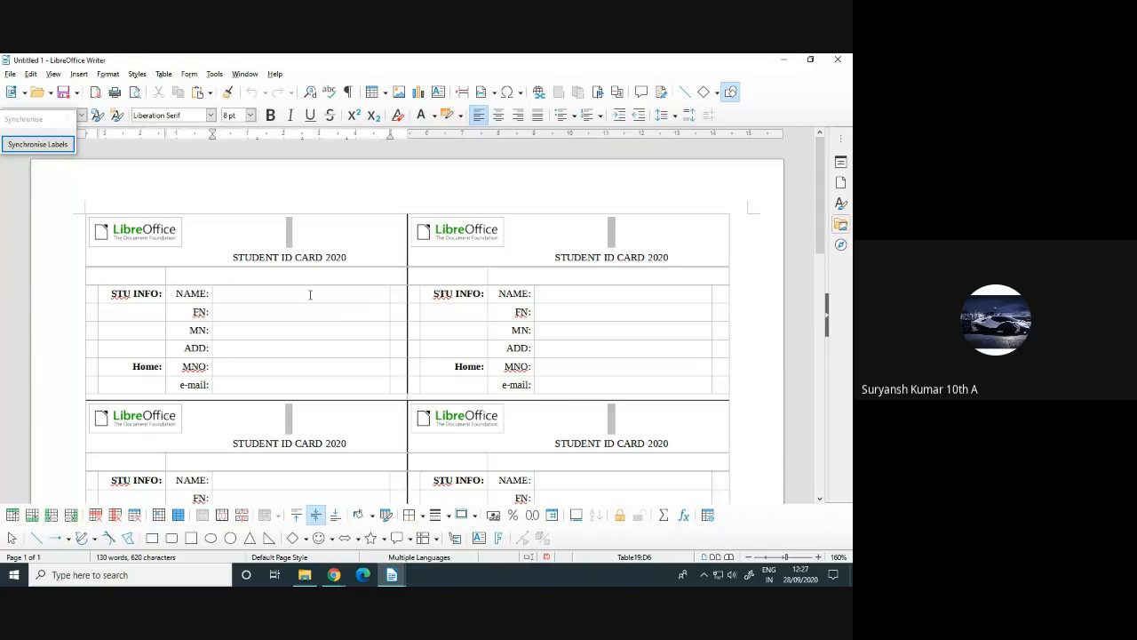
{"action": "left_click", "coordinate": [151, 236]}
{"action": "key", "text": "Delete"}
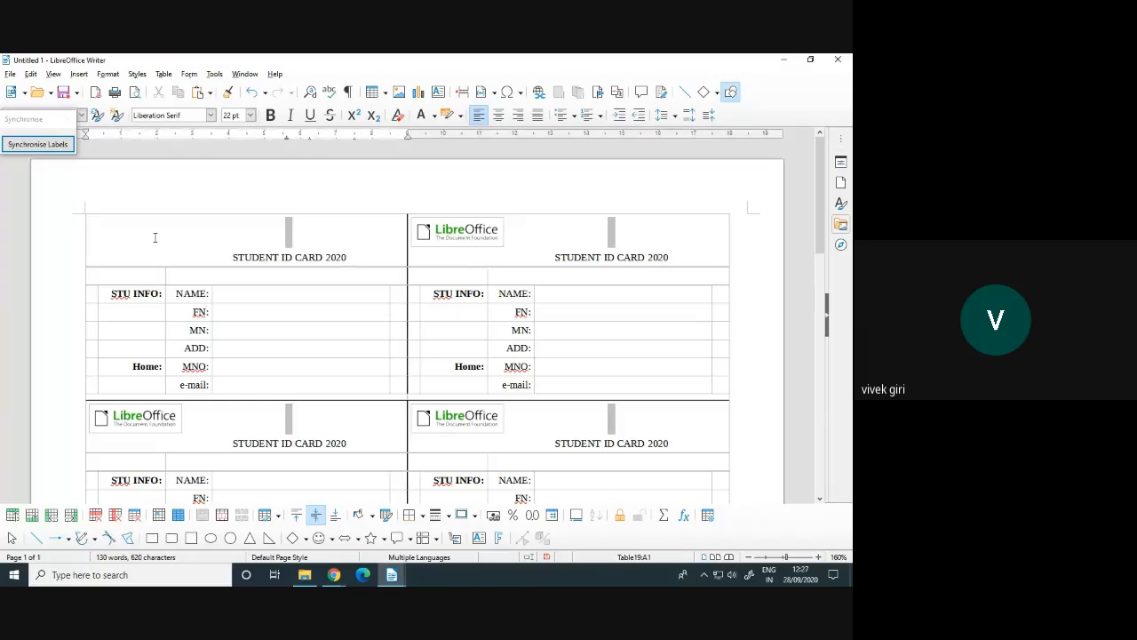
{"action": "key", "text": "ctrl+v"}
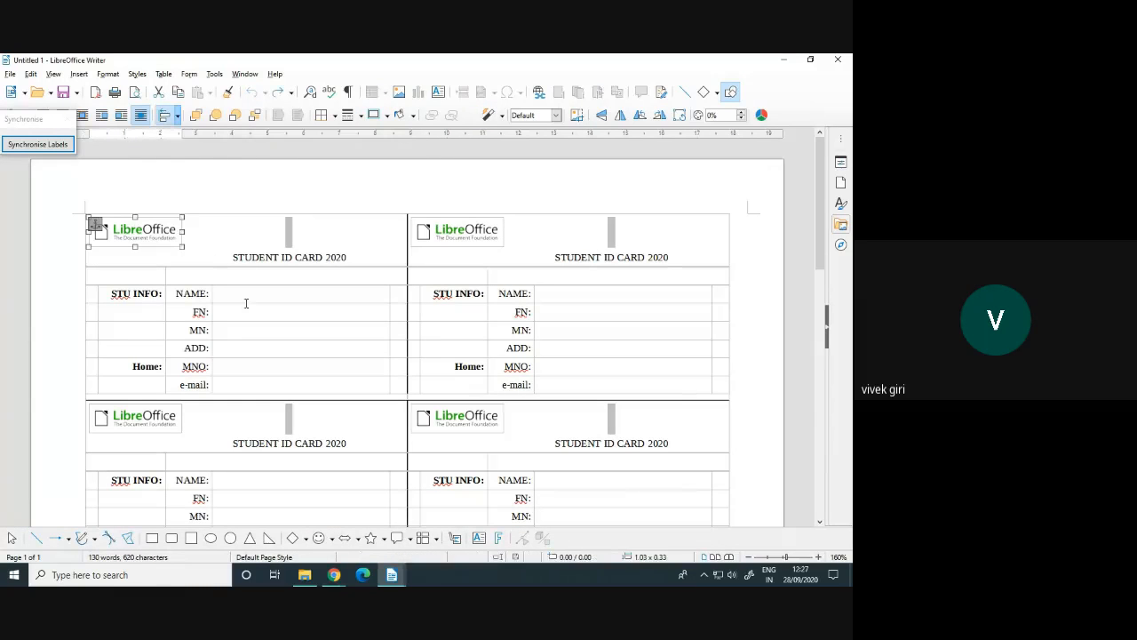
{"action": "left_click", "coordinate": [246, 302]}
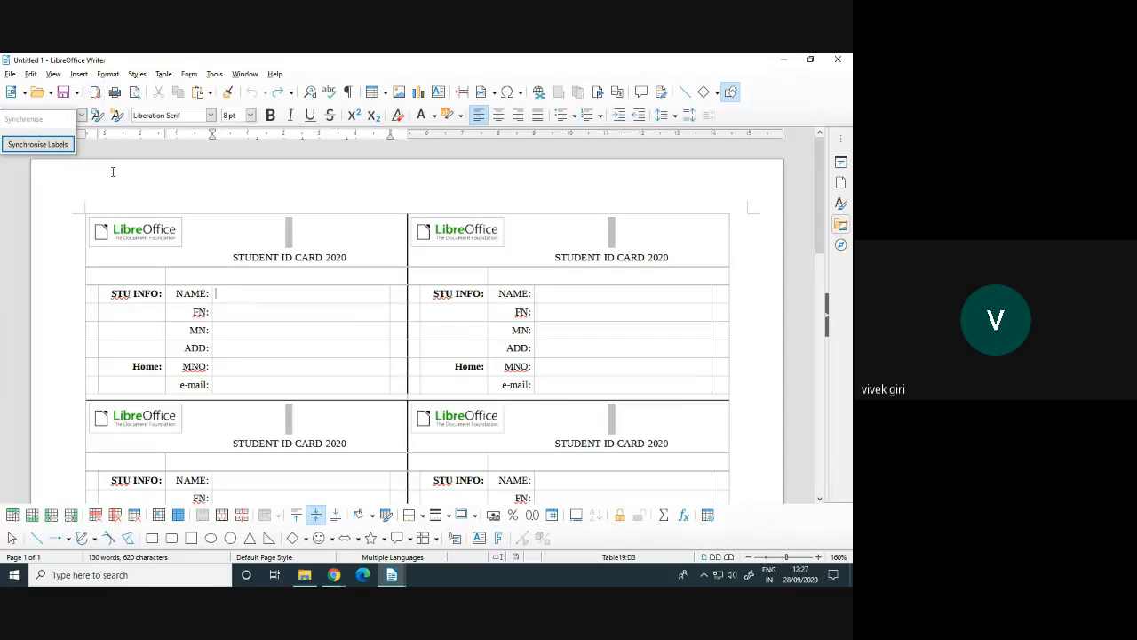
Switch to the 28-09-2020 FIT X CLASS - MONDAY.odt notes and scroll to Setting a Default Template
{"action": "mouse_move", "coordinate": [391, 575]}
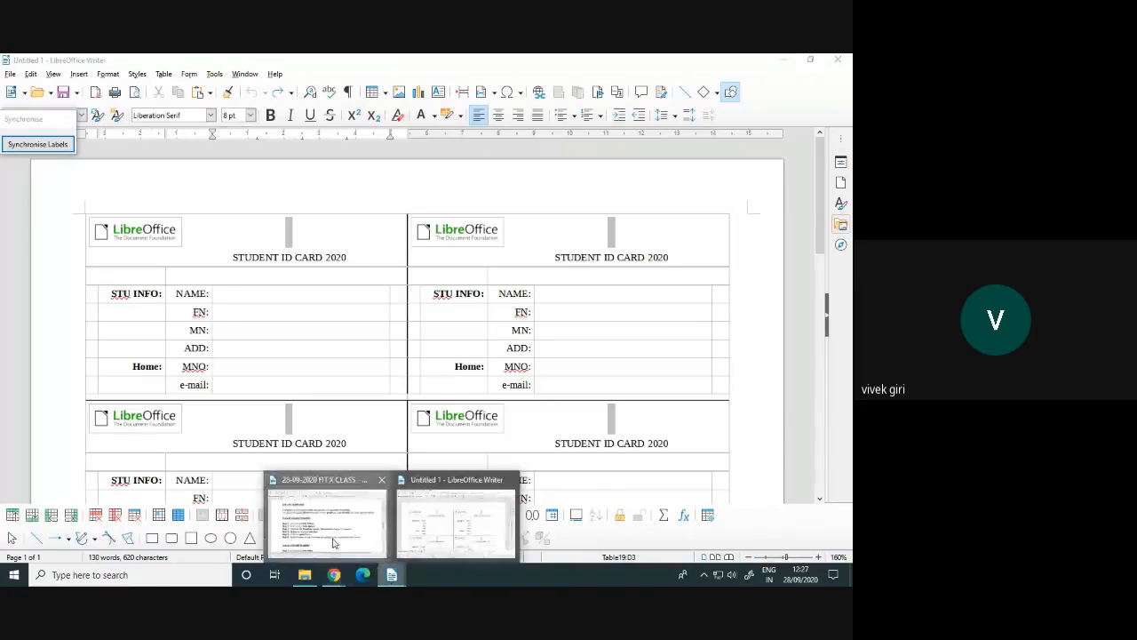
{"action": "left_click", "coordinate": [324, 520]}
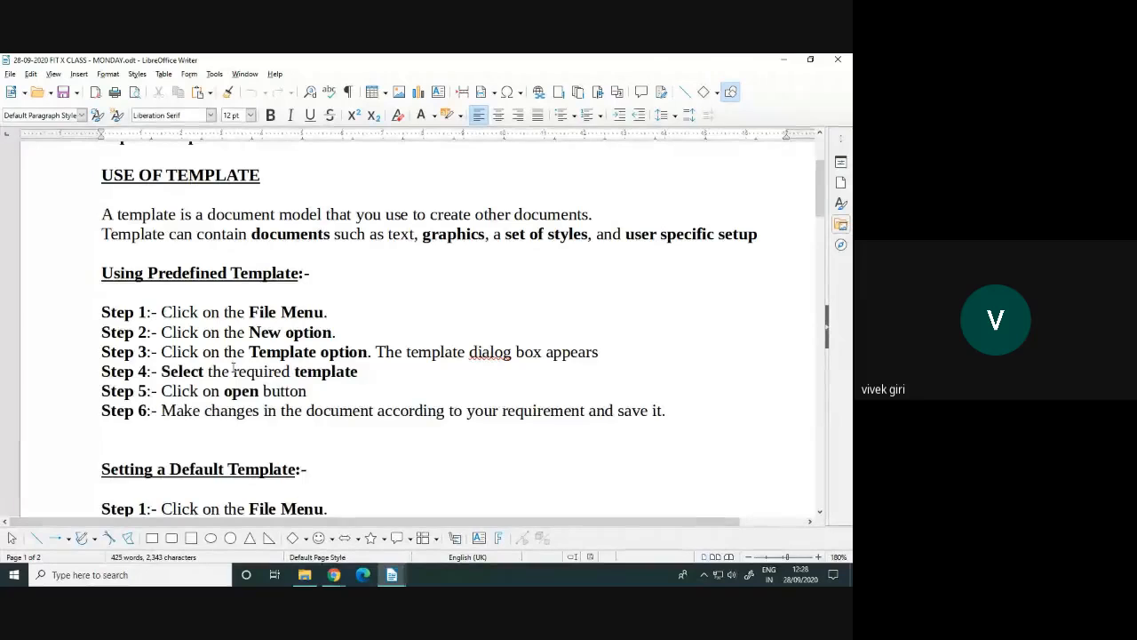
{"action": "scroll", "coordinate": [233, 369], "scroll_direction": "down", "scroll_amount": 3}
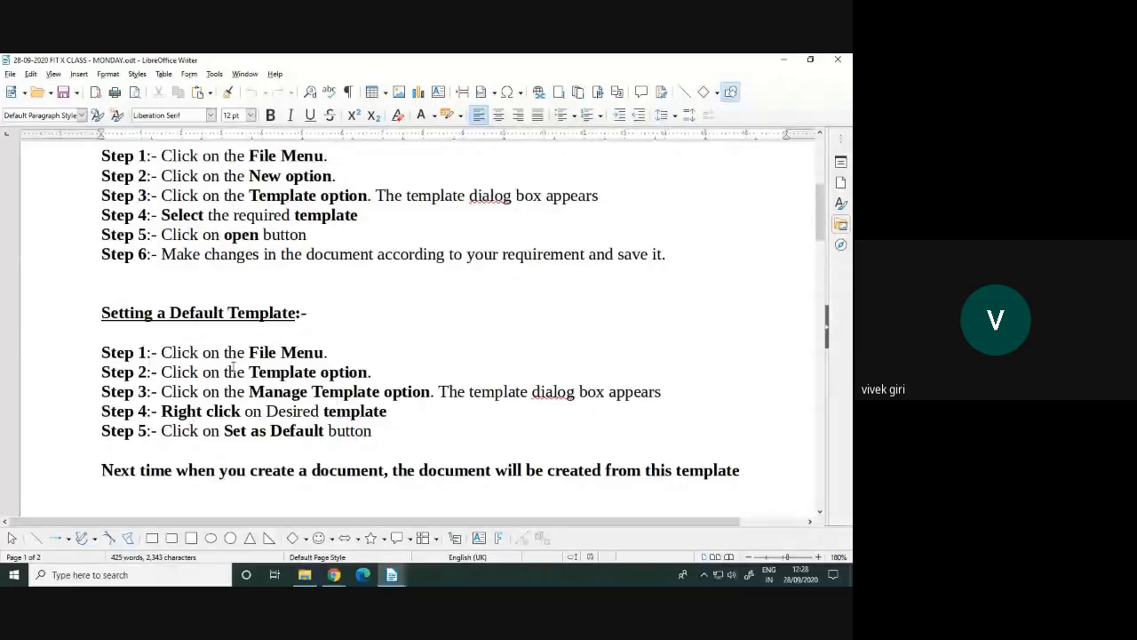
{"action": "scroll", "coordinate": [191, 326], "scroll_direction": "down", "scroll_amount": 1}
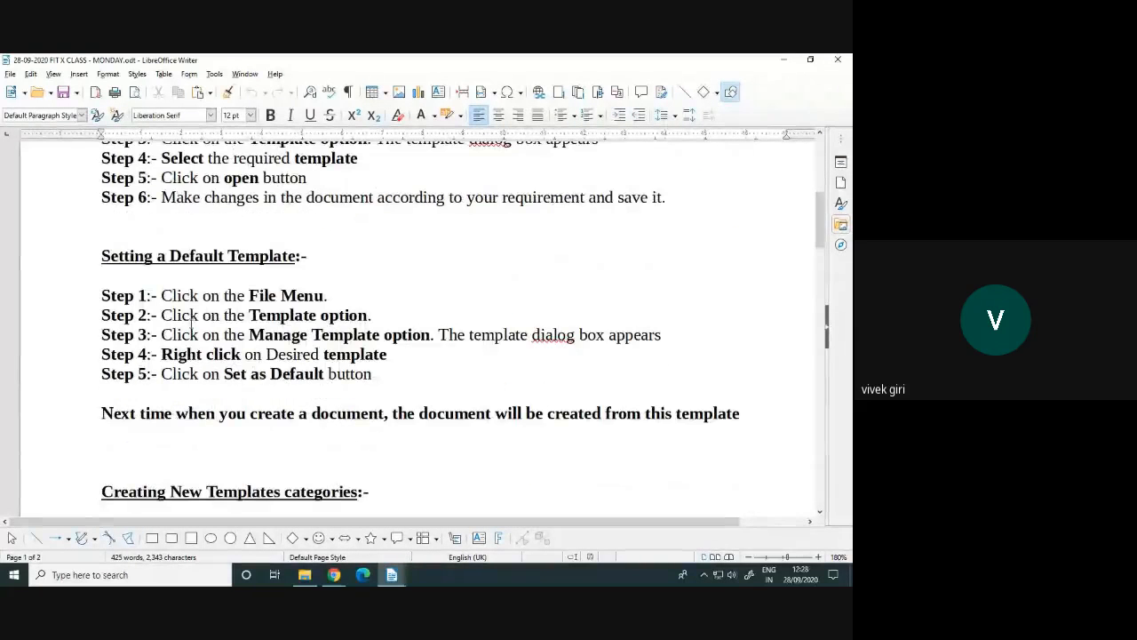
{"action": "left_click_drag", "start_coordinate": [113, 260], "coordinate": [153, 296]}
{"action": "left_click", "coordinate": [188, 315]}
{"action": "left_click", "coordinate": [14, 575]}
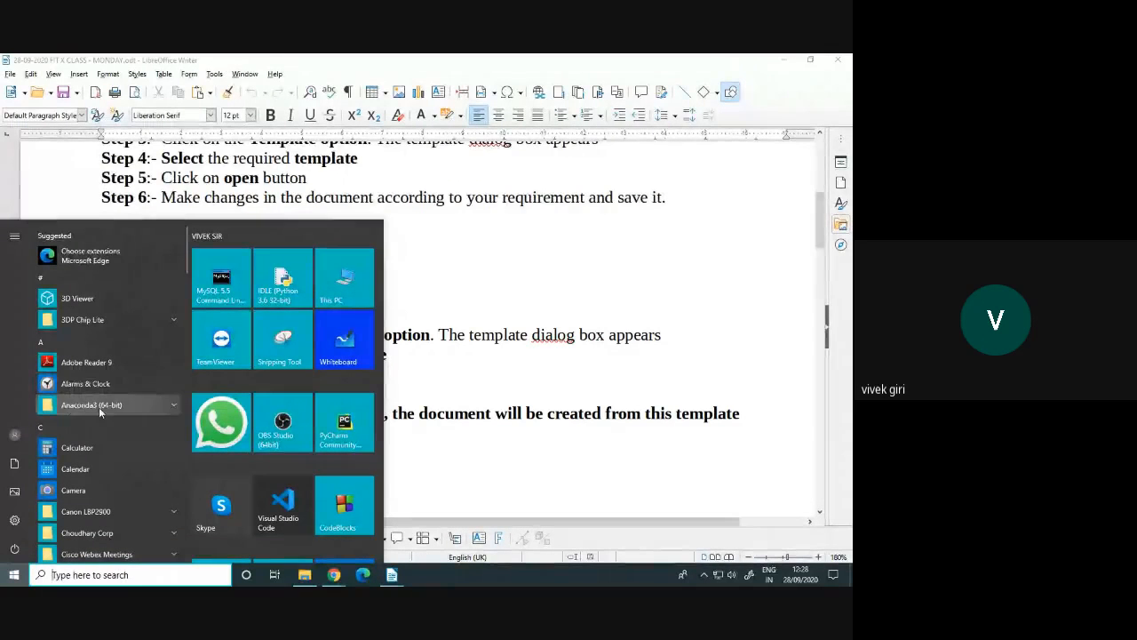
{"action": "left_click", "coordinate": [41, 345]}
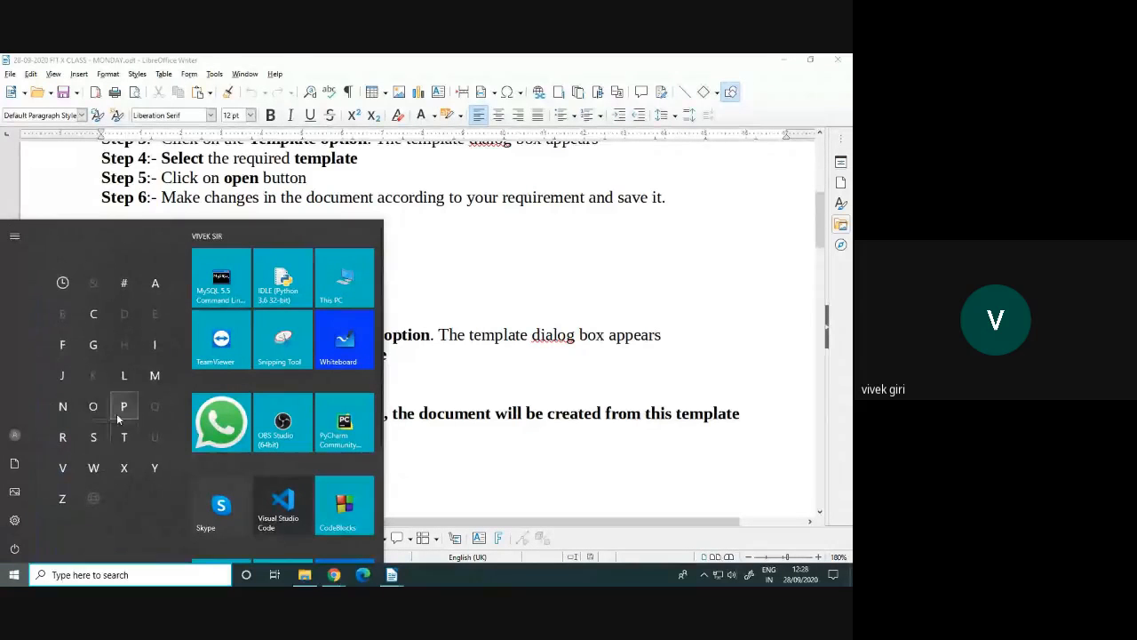
{"action": "left_click", "coordinate": [127, 380]}
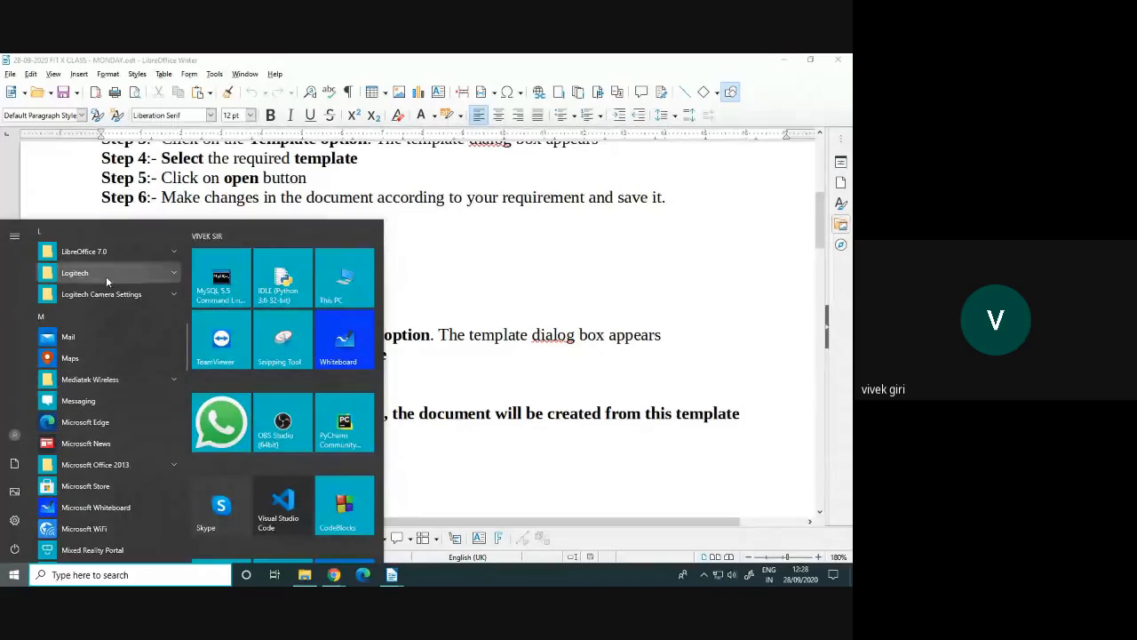
{"action": "left_click", "coordinate": [106, 254]}
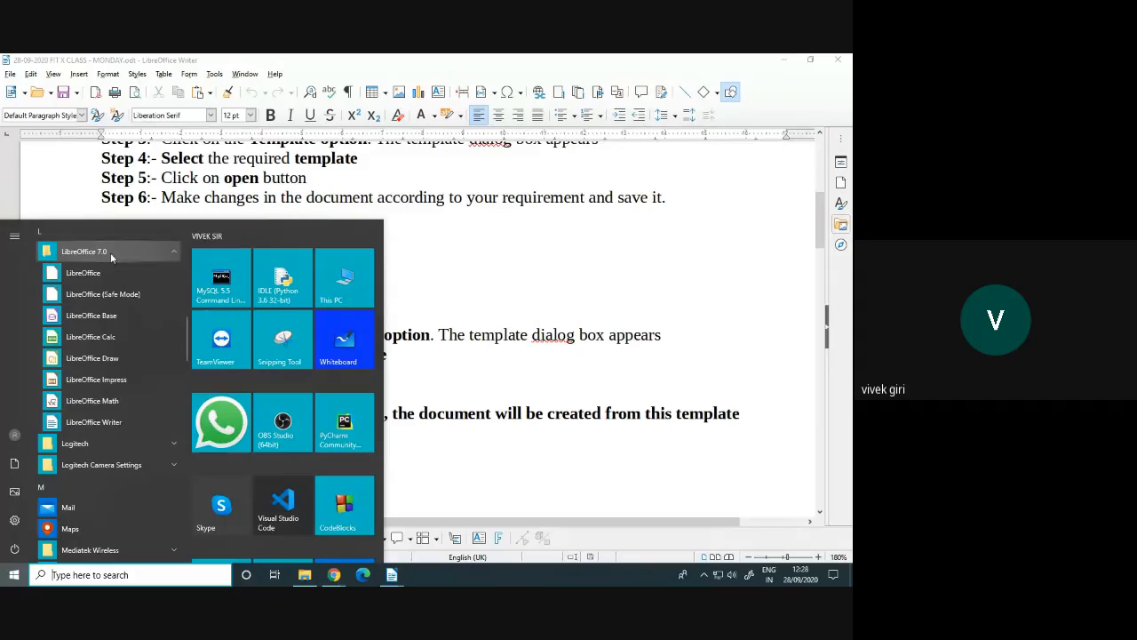
{"action": "left_click", "coordinate": [93, 422]}
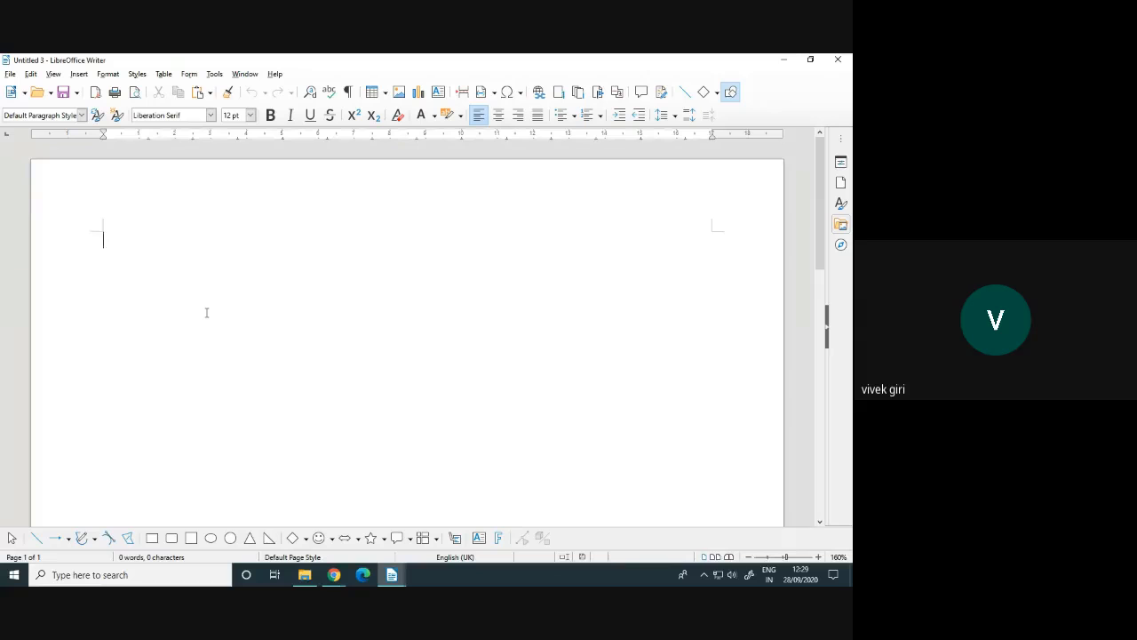
{"action": "left_click", "coordinate": [838, 60]}
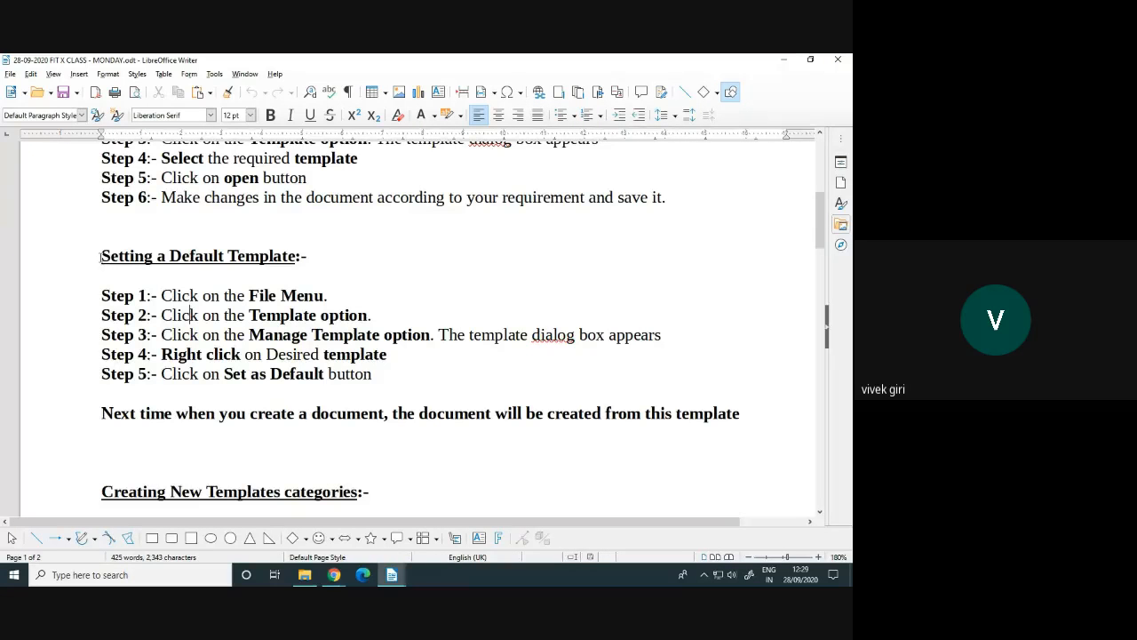
{"action": "left_click_drag", "start_coordinate": [100, 256], "coordinate": [332, 257]}
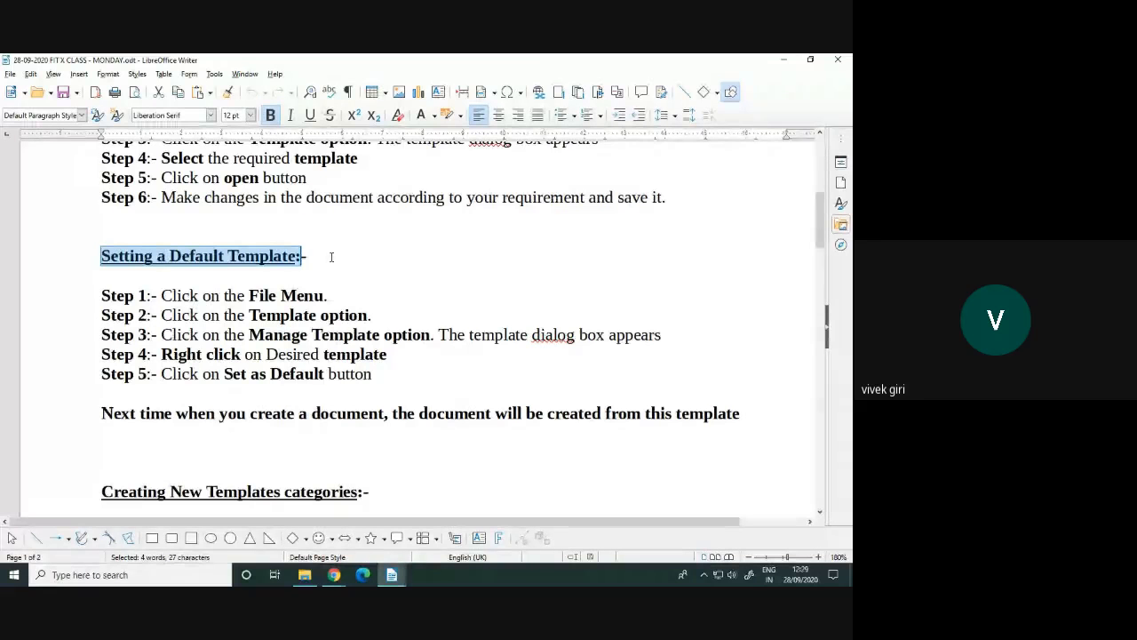
{"action": "left_click", "coordinate": [324, 296]}
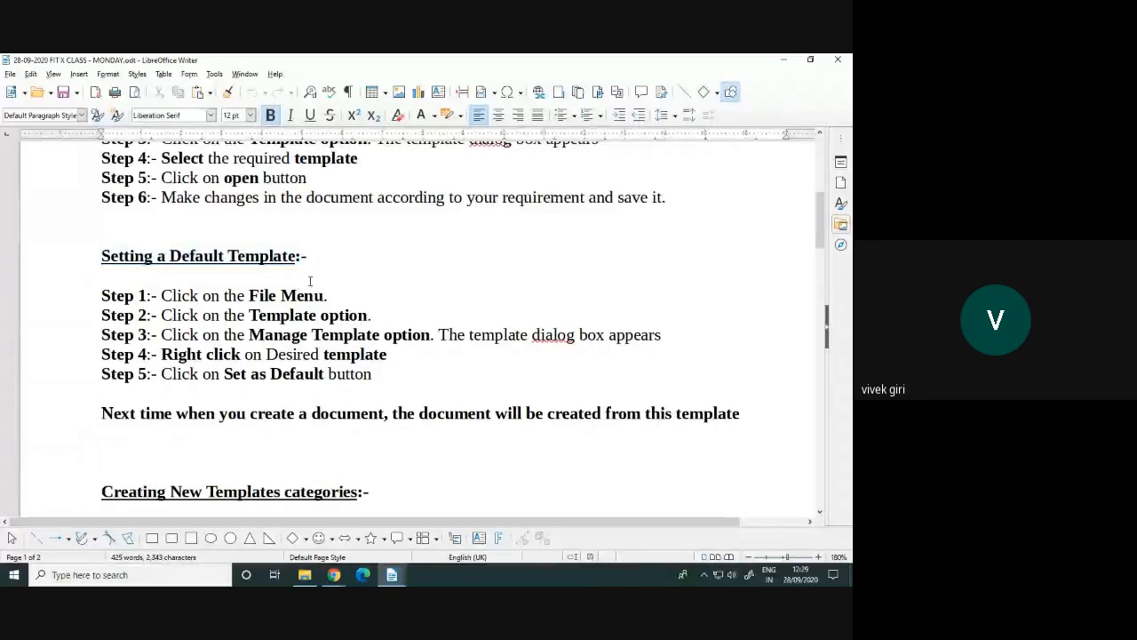
Show the File menu's Templates submenu with Manage Templates, then close and reopen the File menu
{"action": "left_click", "coordinate": [11, 75]}
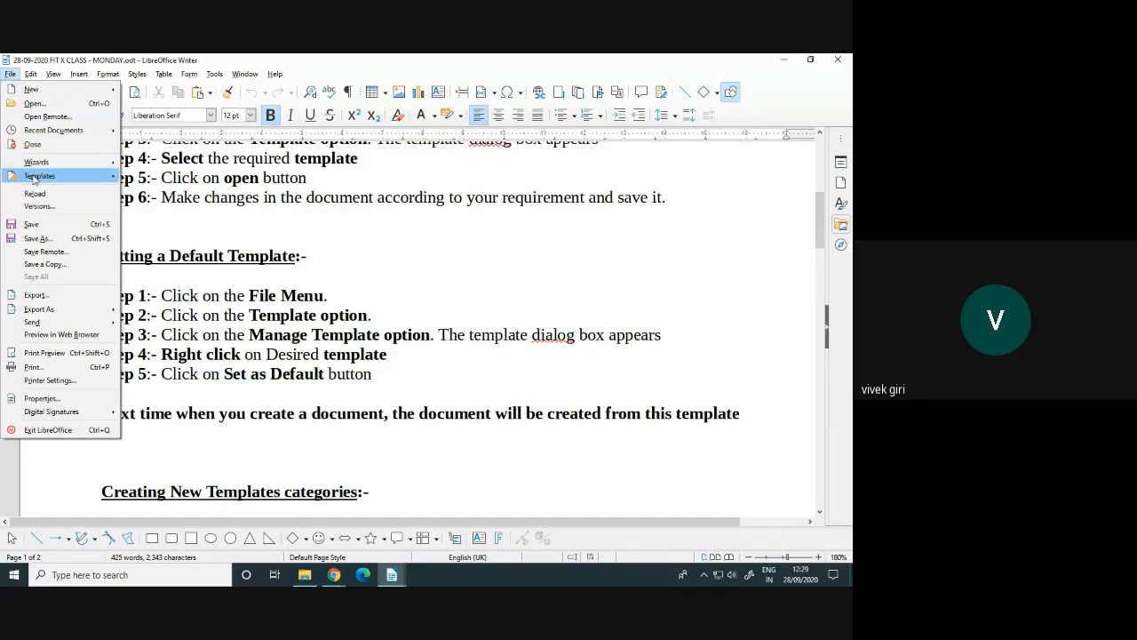
{"action": "mouse_move", "coordinate": [33, 179]}
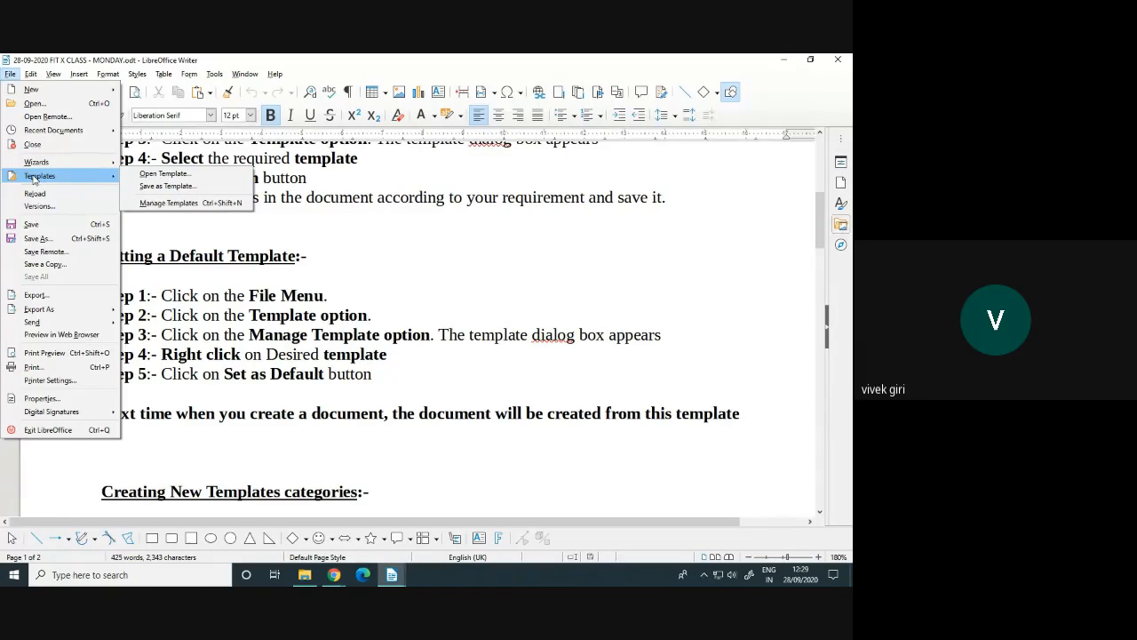
{"action": "mouse_move", "coordinate": [53, 90]}
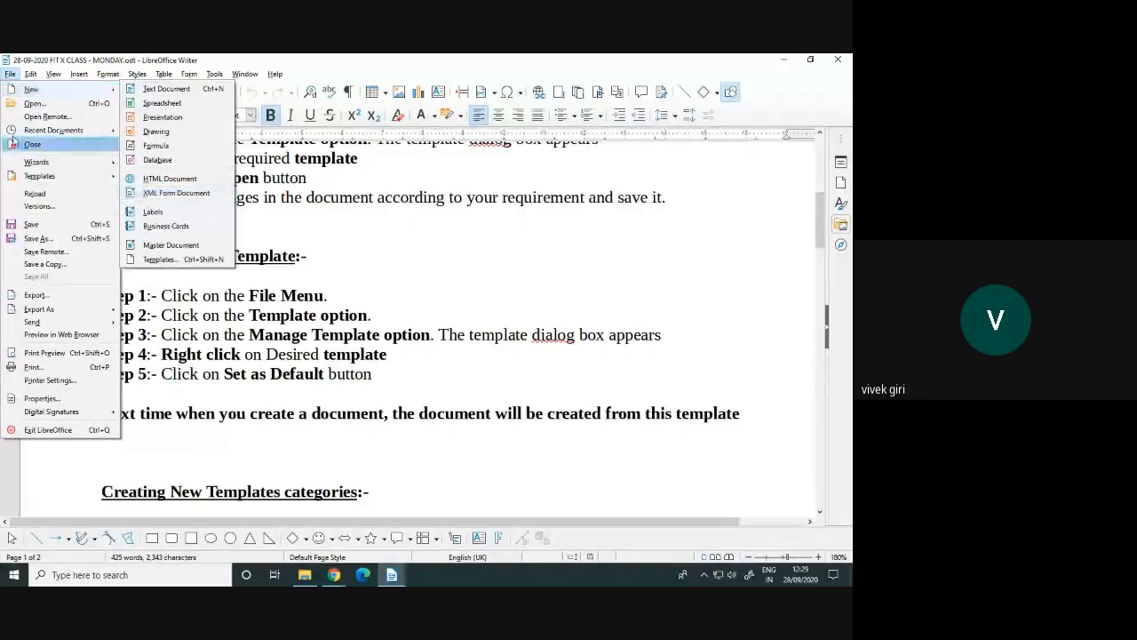
{"action": "left_click", "coordinate": [11, 76]}
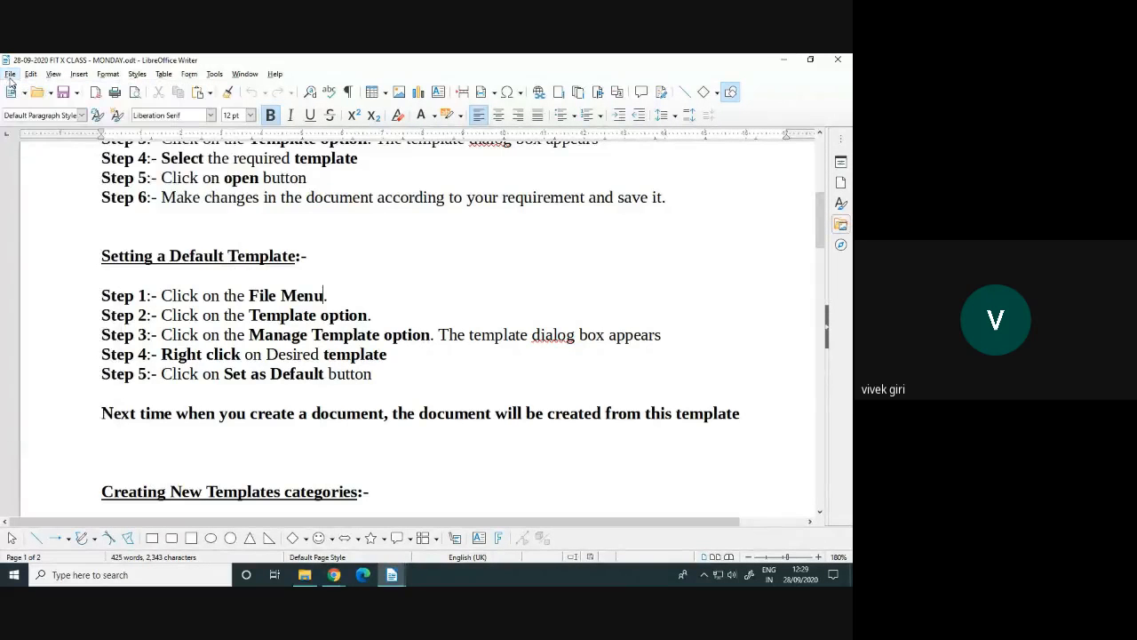
{"action": "left_click", "coordinate": [10, 76]}
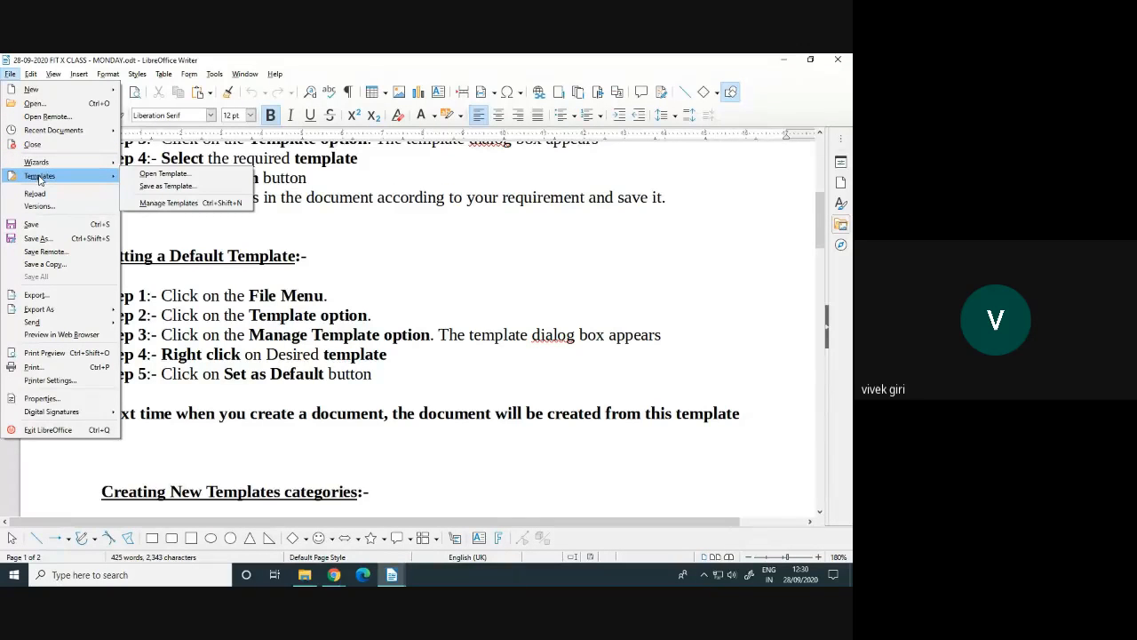
In Manage Templates, set Modern business letter serif as the default template
{"action": "left_click", "coordinate": [190, 206]}
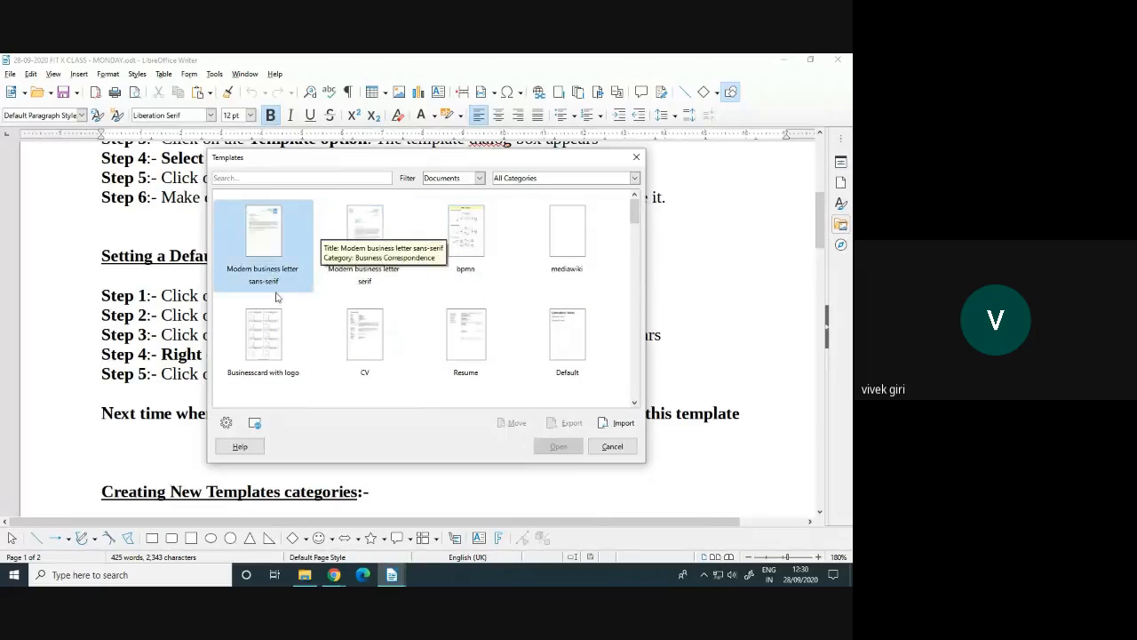
{"action": "scroll", "coordinate": [471, 340], "scroll_direction": "down", "scroll_amount": 3}
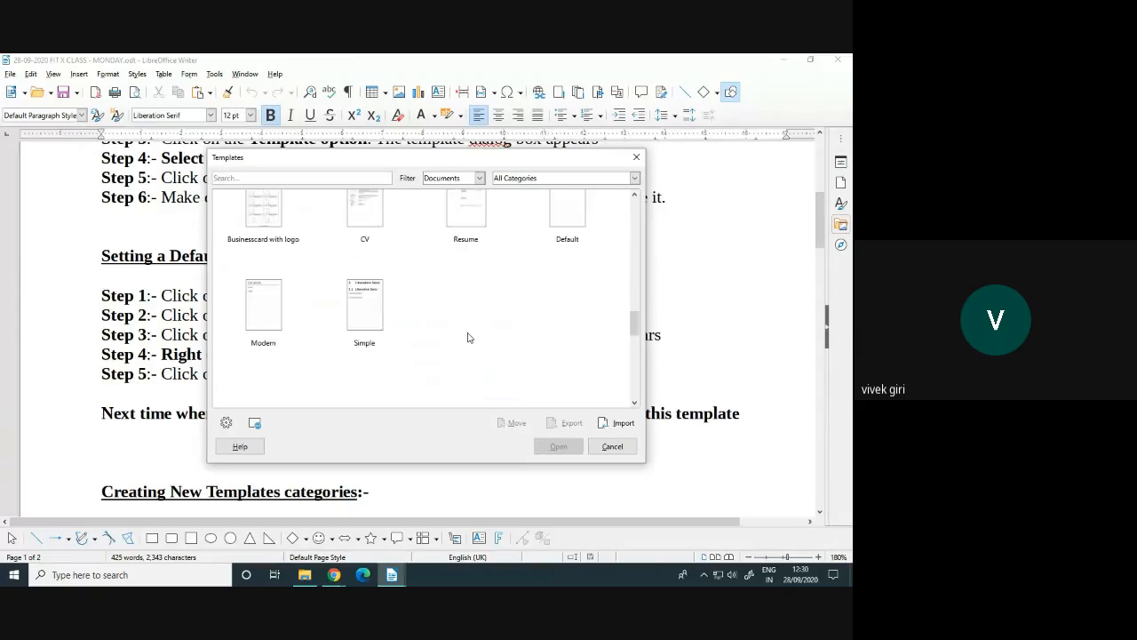
{"action": "scroll", "coordinate": [470, 337], "scroll_direction": "up", "scroll_amount": 3}
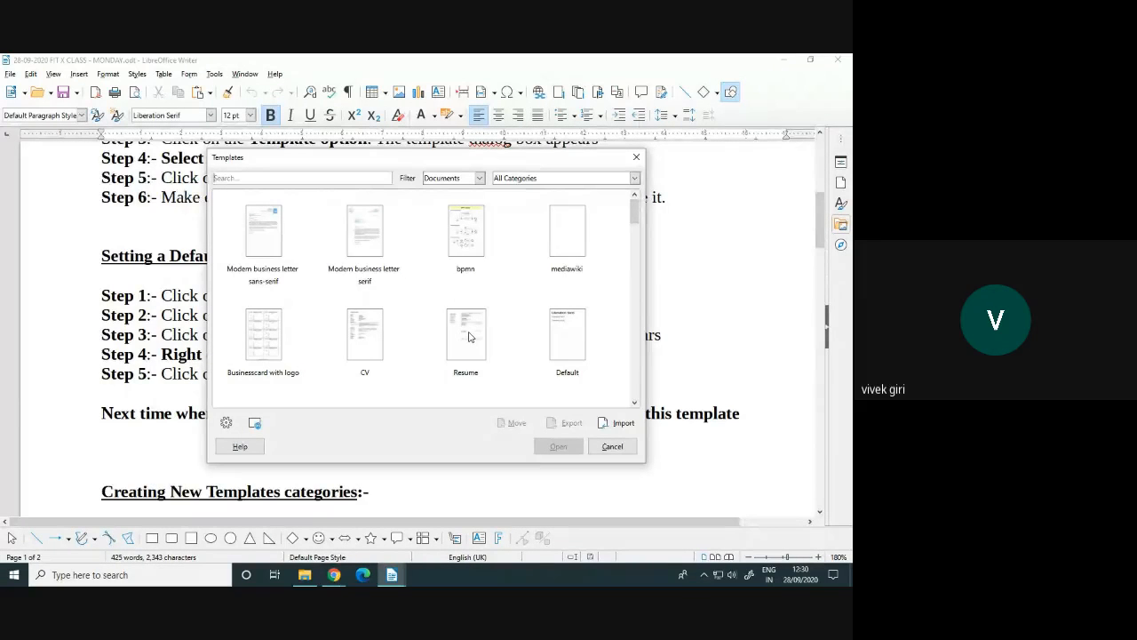
{"action": "left_click", "coordinate": [372, 251]}
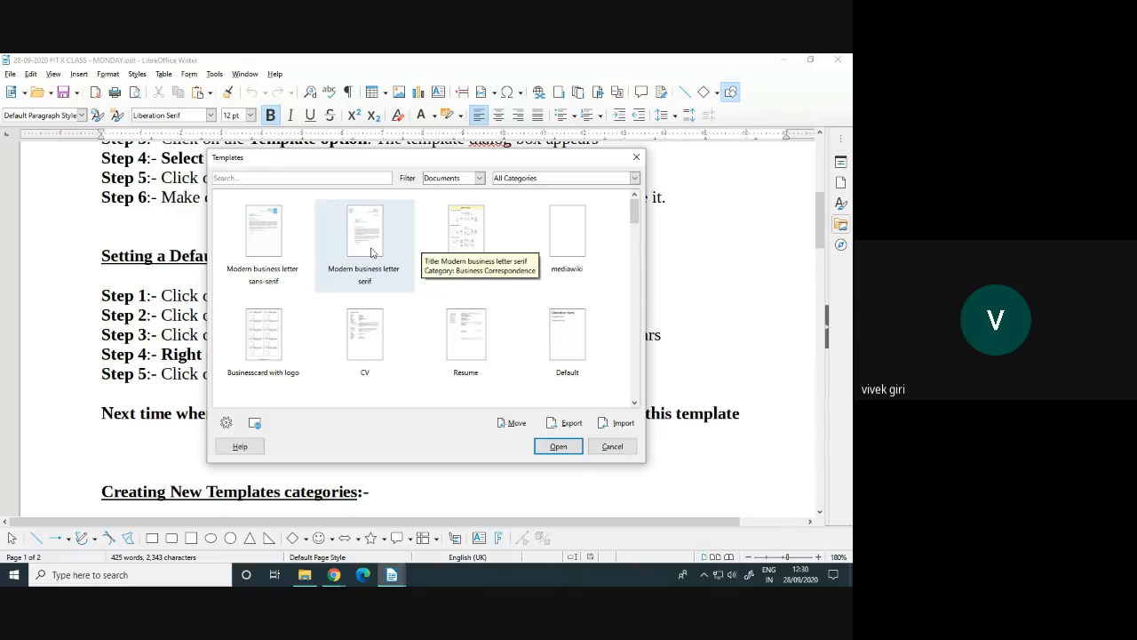
{"action": "right_click", "coordinate": [371, 252]}
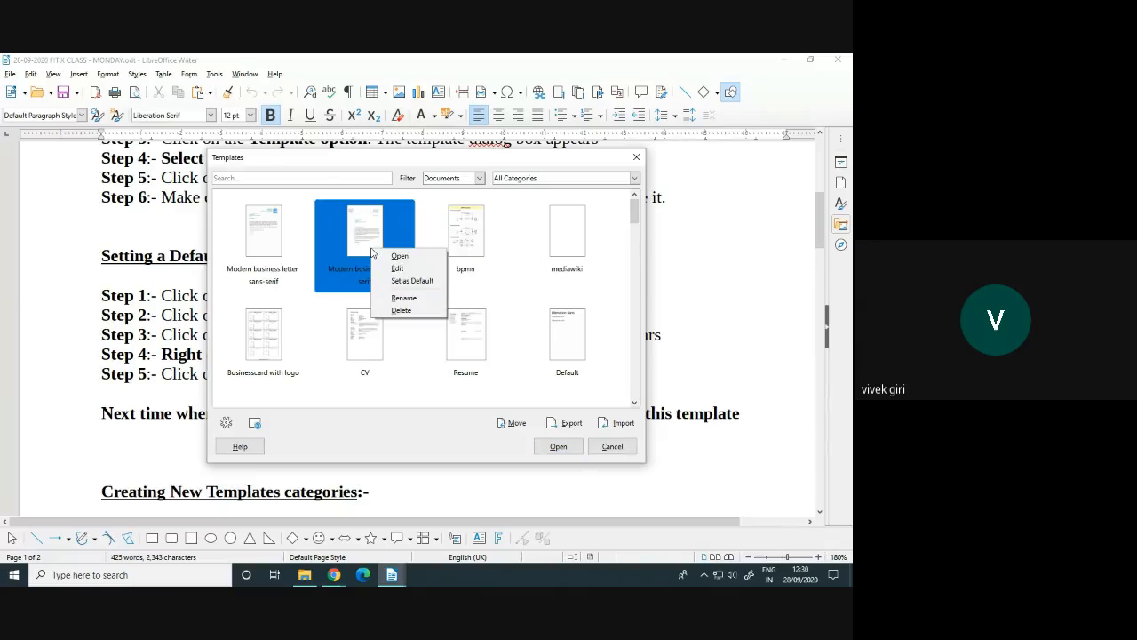
{"action": "left_click", "coordinate": [411, 281]}
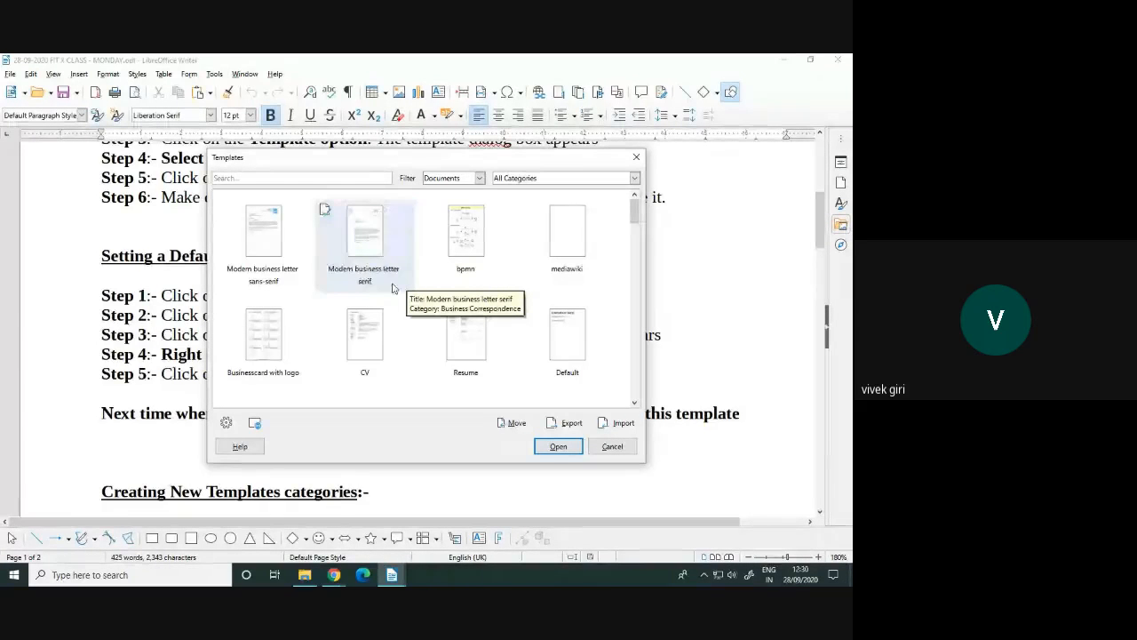
Set the sans-serif business letter as default as well, then close the Templates dialog
{"action": "left_click", "coordinate": [392, 287]}
{"action": "left_click_drag", "start_coordinate": [369, 162], "coordinate": [659, 161]}
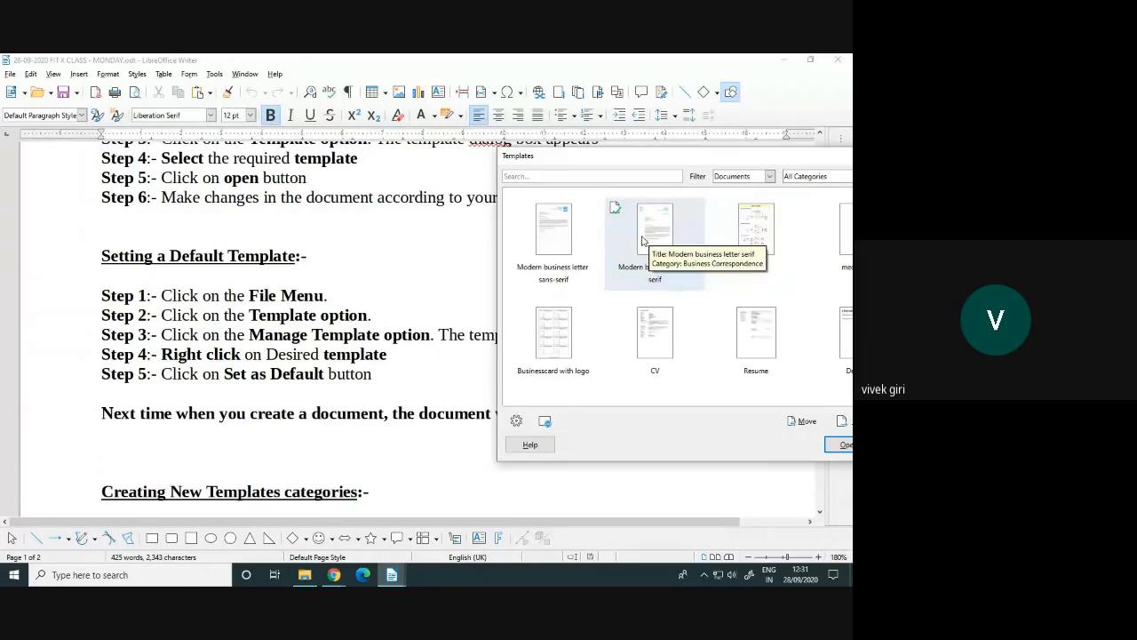
{"action": "right_click", "coordinate": [557, 236]}
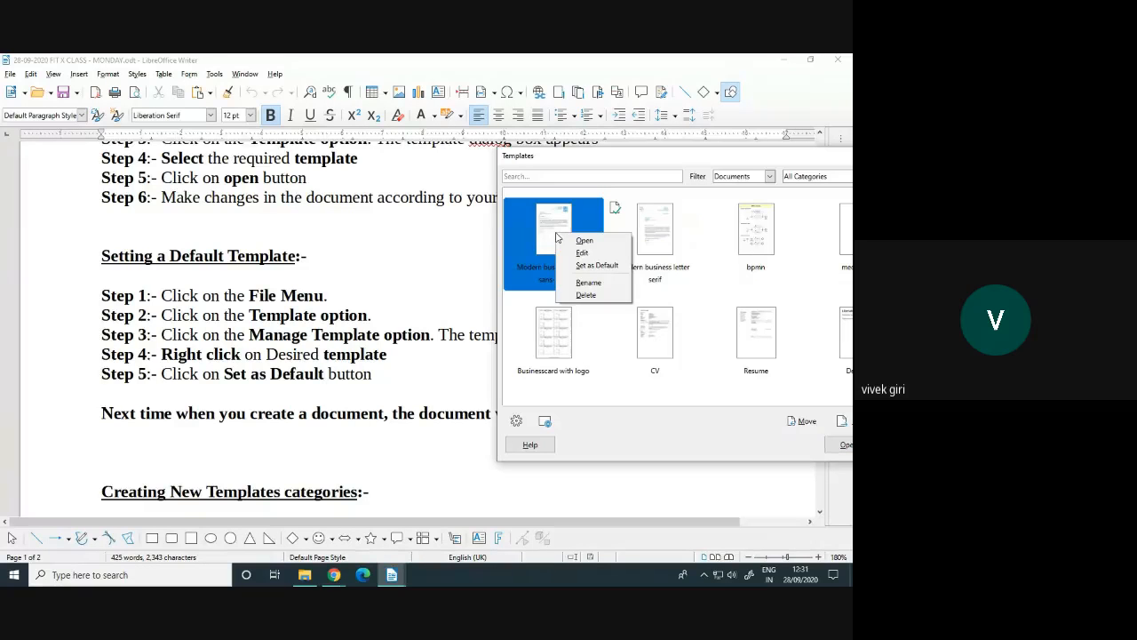
{"action": "left_click", "coordinate": [597, 267]}
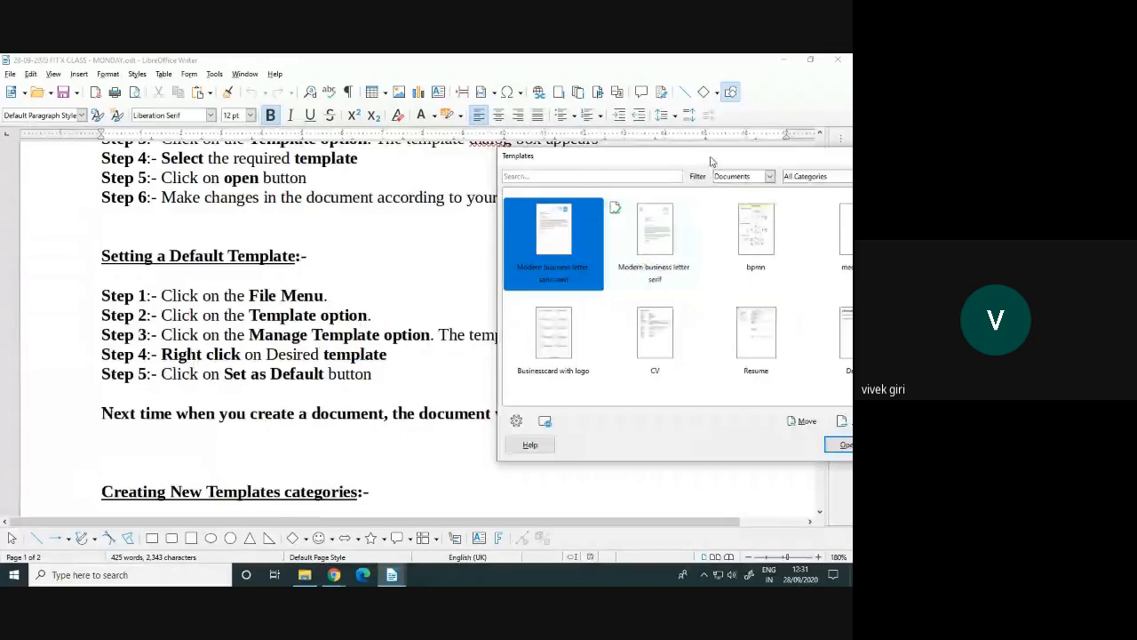
{"action": "left_click_drag", "start_coordinate": [708, 160], "coordinate": [488, 155]}
{"action": "left_click", "coordinate": [689, 439]}
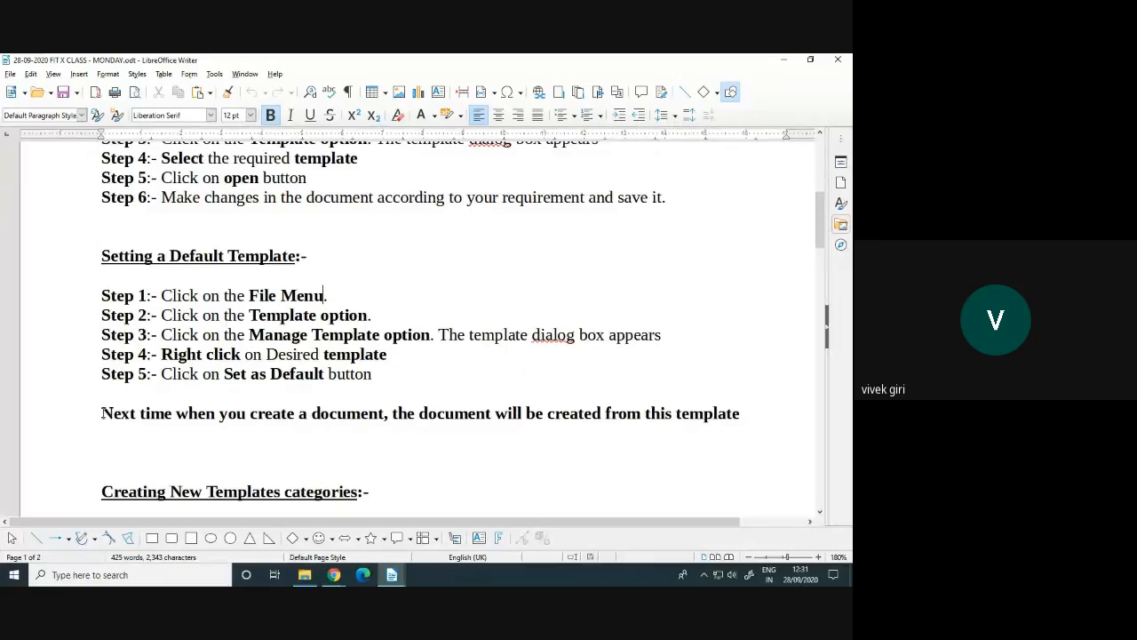
Launch LibreOffice Writer from the Start menu's LibreOffice 7.0 group to get Untitled 4
{"action": "left_click_drag", "start_coordinate": [101, 413], "coordinate": [368, 413]}
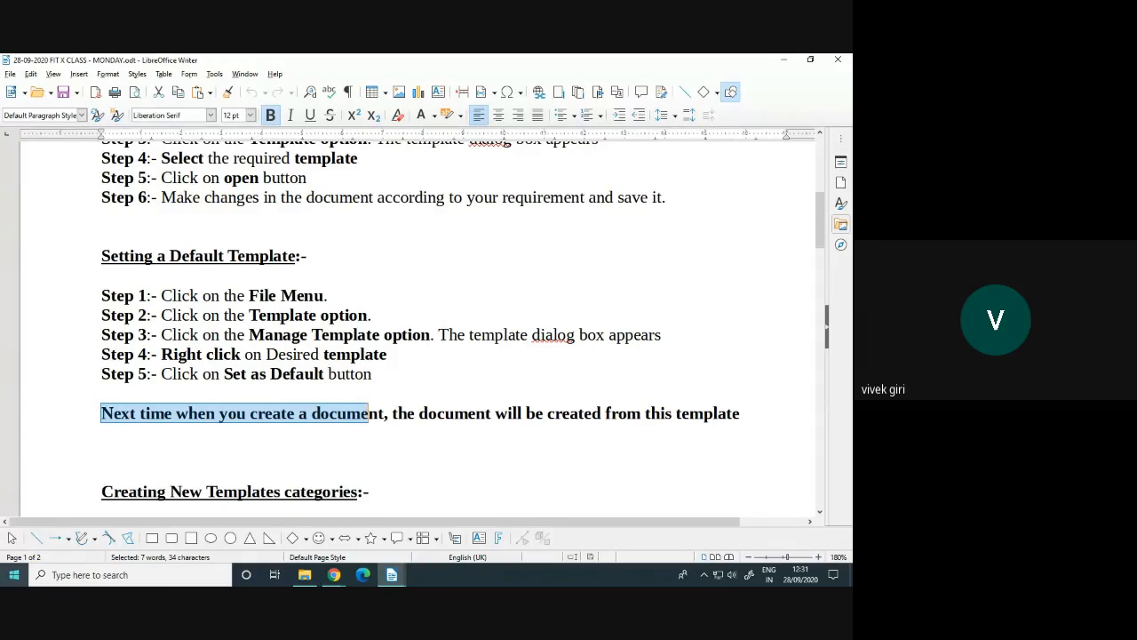
{"action": "left_click", "coordinate": [14, 575]}
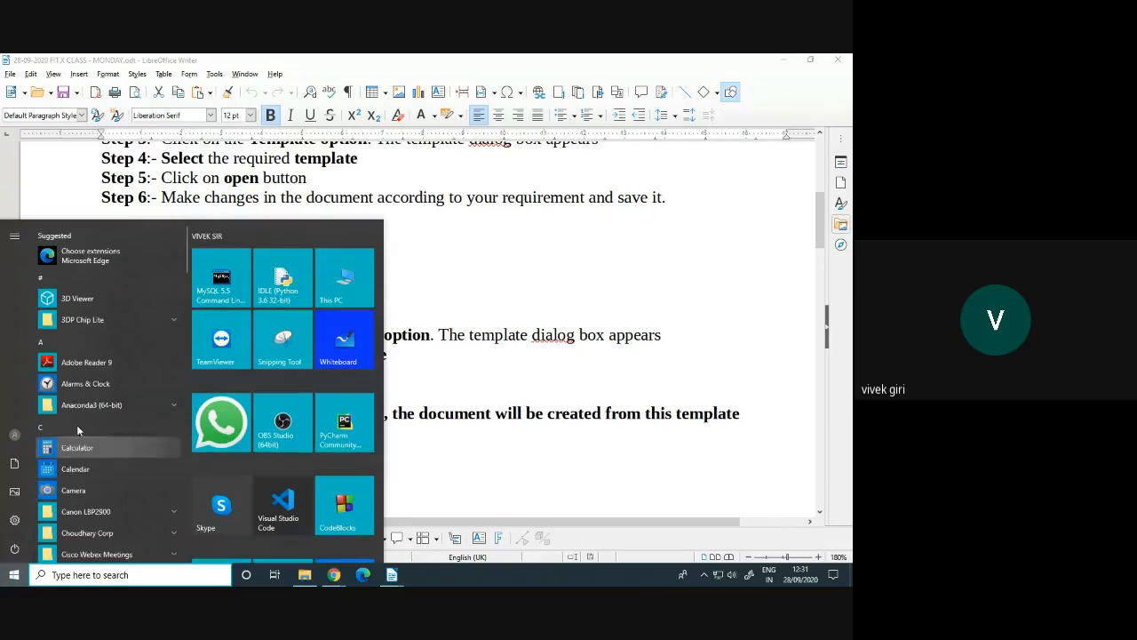
{"action": "left_click", "coordinate": [61, 346]}
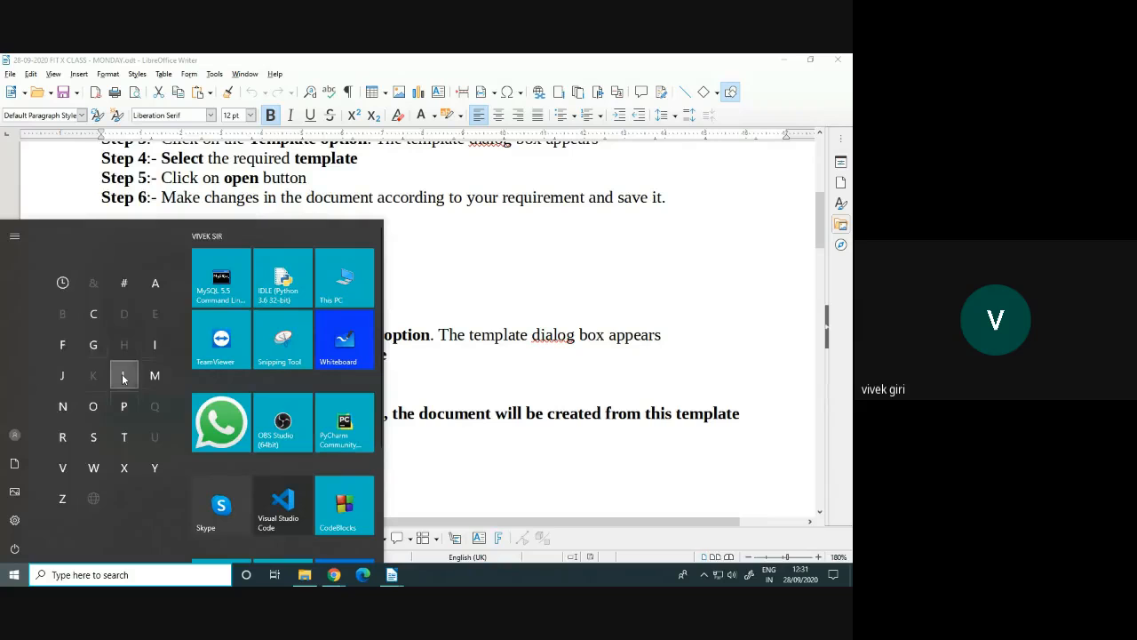
{"action": "left_click", "coordinate": [126, 378]}
{"action": "left_click", "coordinate": [105, 251]}
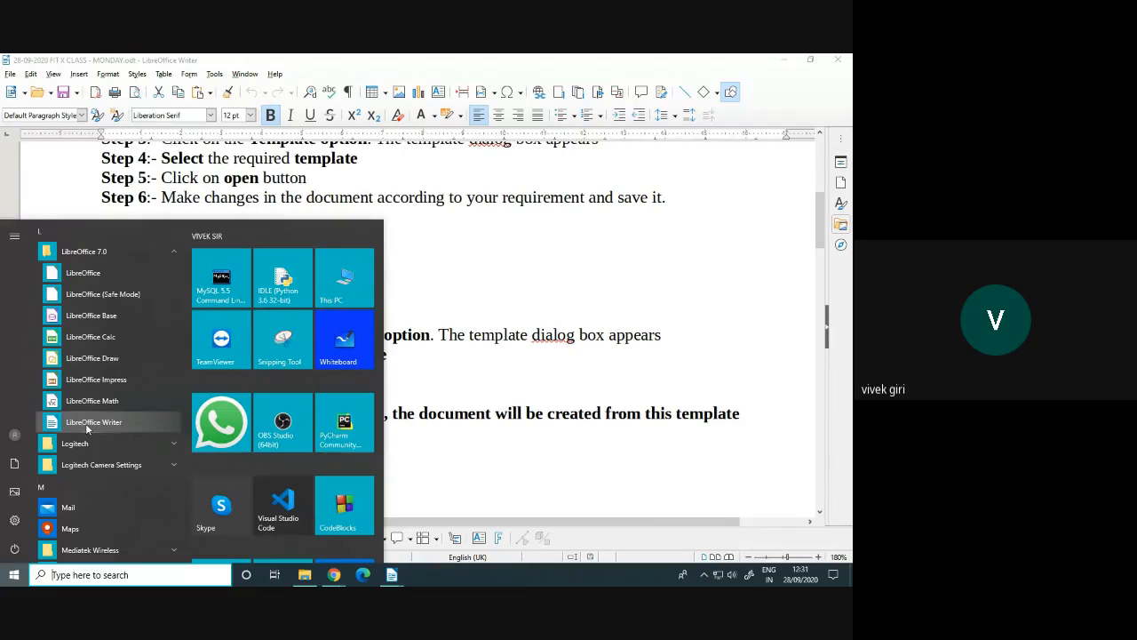
{"action": "left_click", "coordinate": [85, 423]}
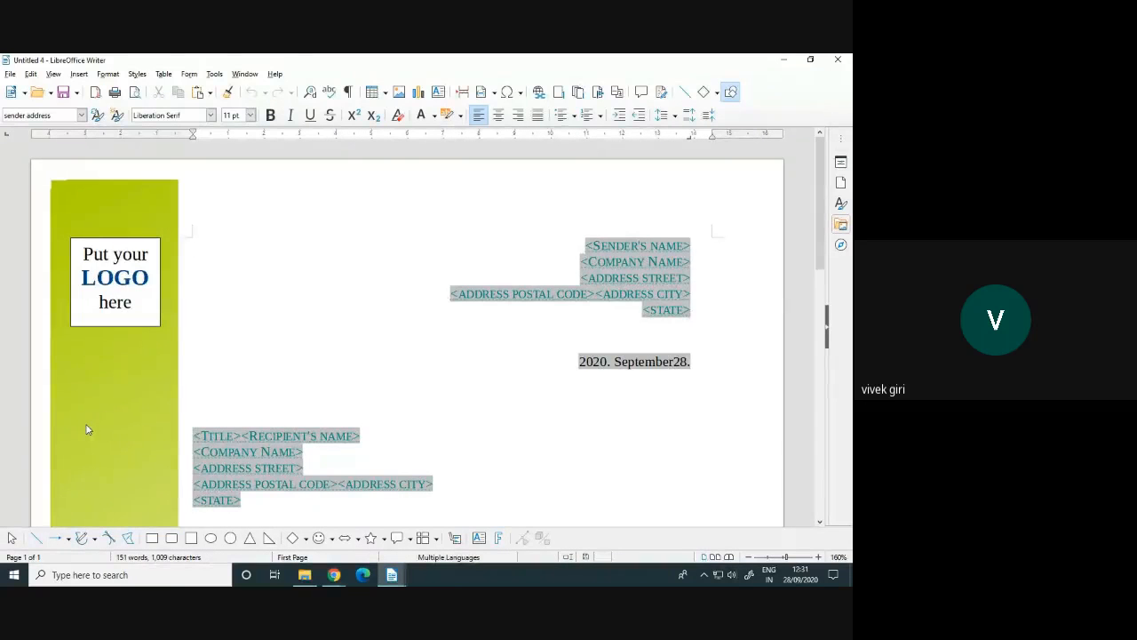
{"action": "scroll", "coordinate": [320, 449], "scroll_direction": "down", "scroll_amount": 8}
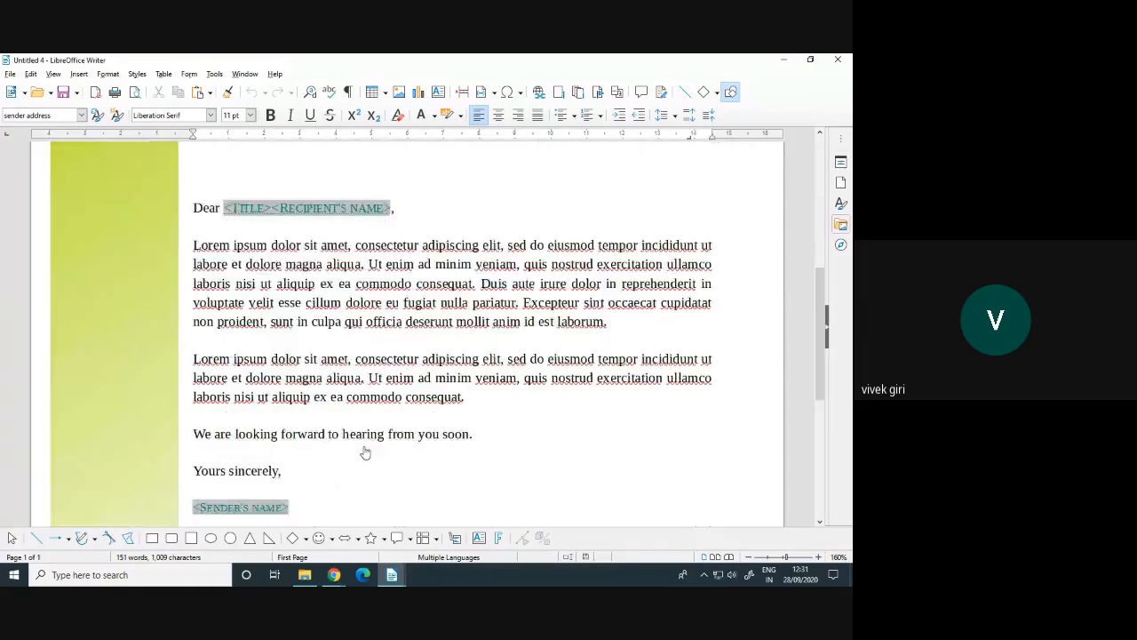
{"action": "scroll", "coordinate": [365, 453], "scroll_direction": "down", "scroll_amount": 7}
{"action": "scroll", "coordinate": [364, 453], "scroll_direction": "up", "scroll_amount": 6}
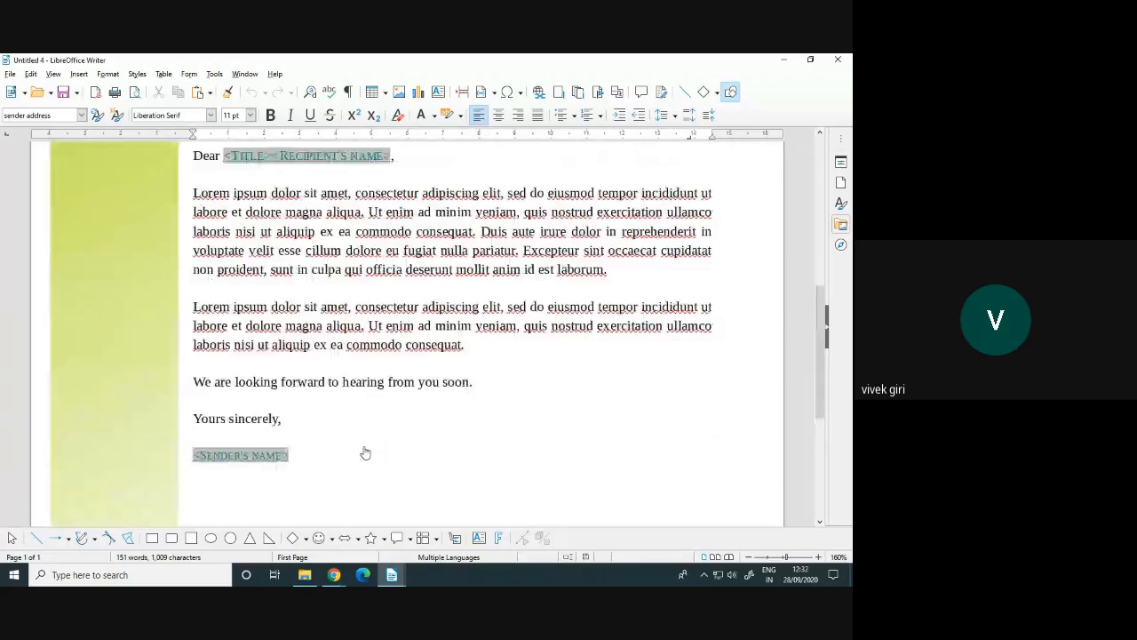
{"action": "scroll", "coordinate": [364, 453], "scroll_direction": "up", "scroll_amount": 8}
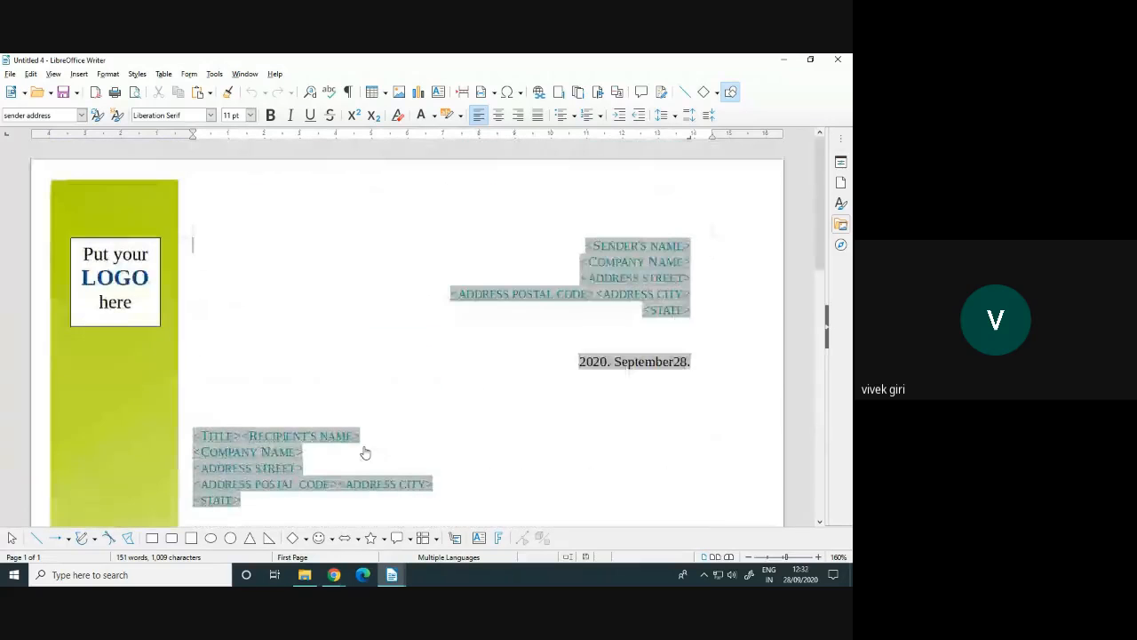
{"action": "left_click", "coordinate": [125, 281]}
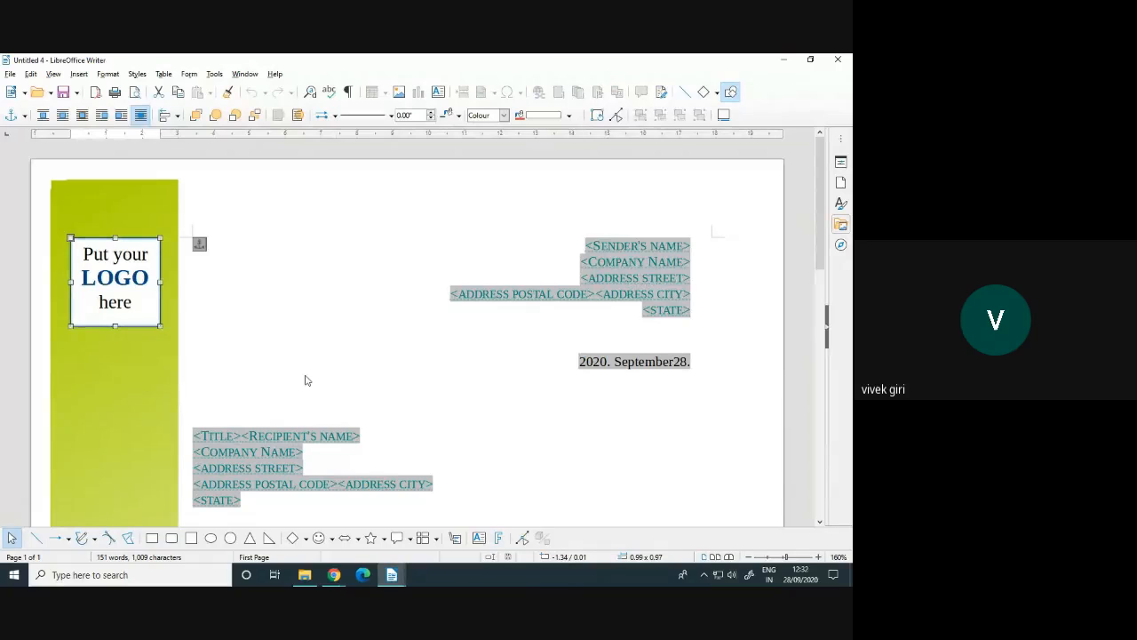
{"action": "left_click", "coordinate": [650, 268]}
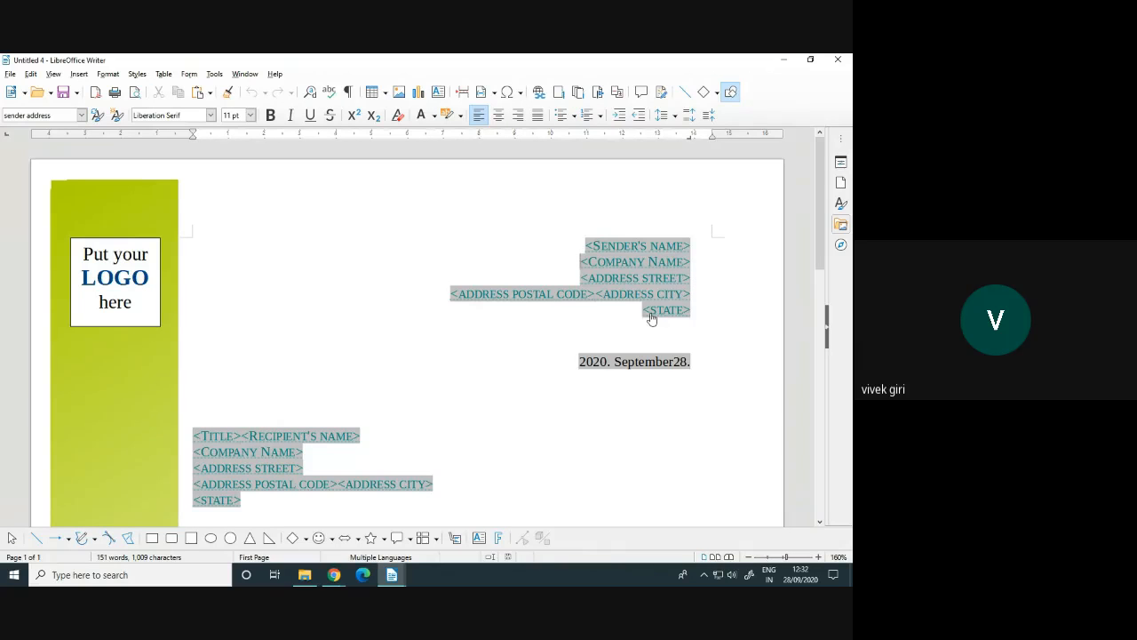
{"action": "left_click_drag", "start_coordinate": [664, 337], "coordinate": [615, 366]}
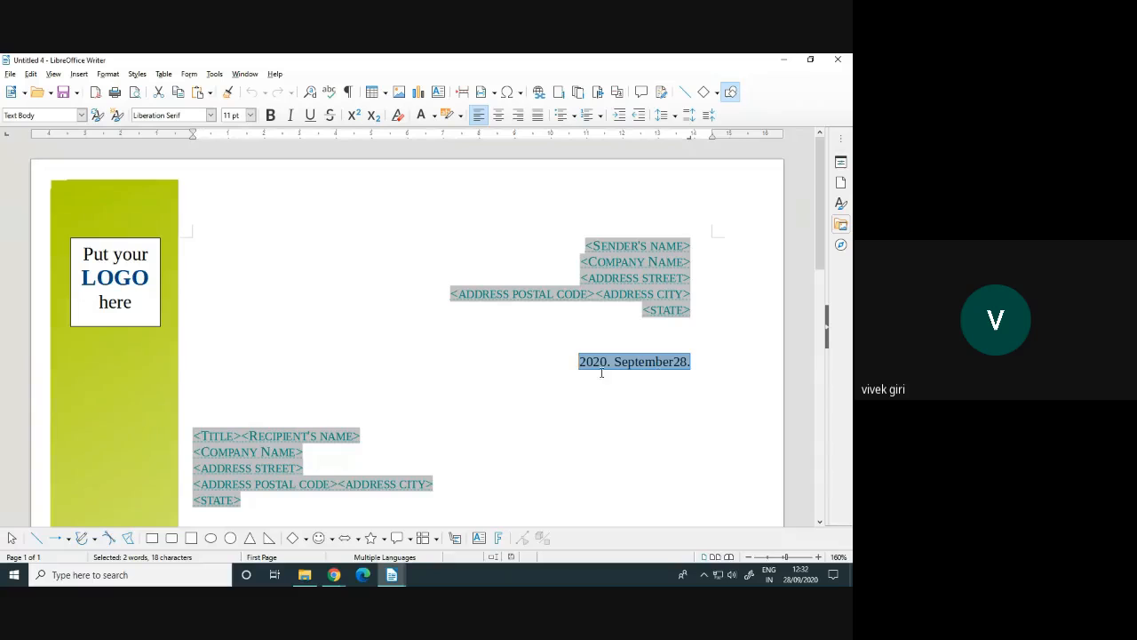
{"action": "scroll", "coordinate": [636, 368], "scroll_direction": "down", "scroll_amount": 3}
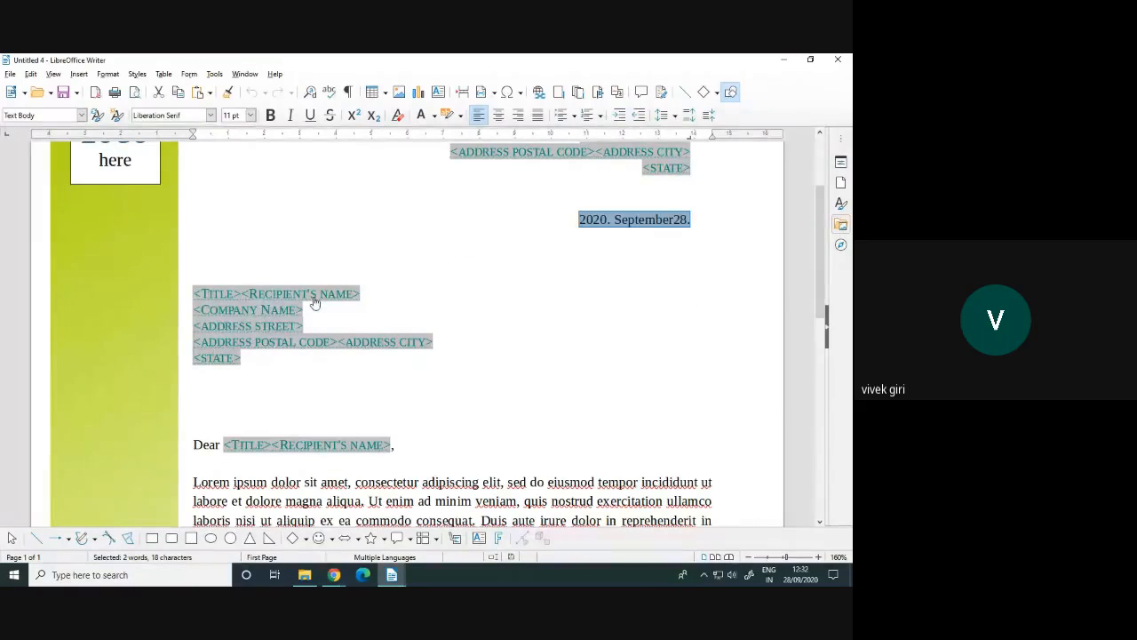
{"action": "scroll", "coordinate": [322, 364], "scroll_direction": "down", "scroll_amount": 2}
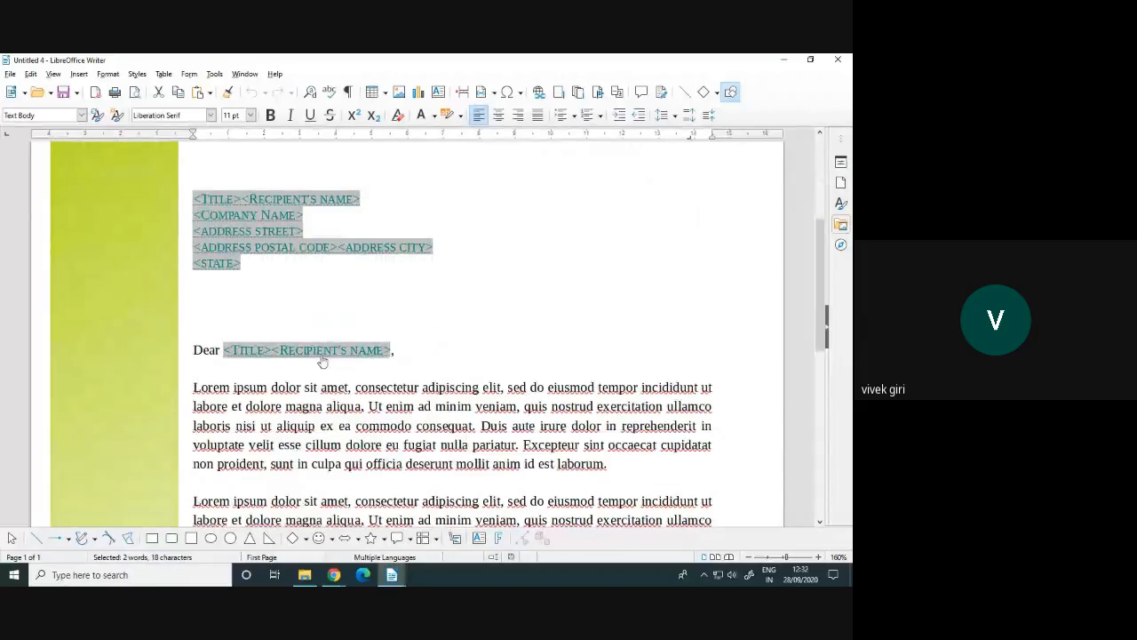
{"action": "scroll", "coordinate": [423, 359], "scroll_direction": "down", "scroll_amount": 2}
{"action": "scroll", "coordinate": [423, 361], "scroll_direction": "down", "scroll_amount": 2}
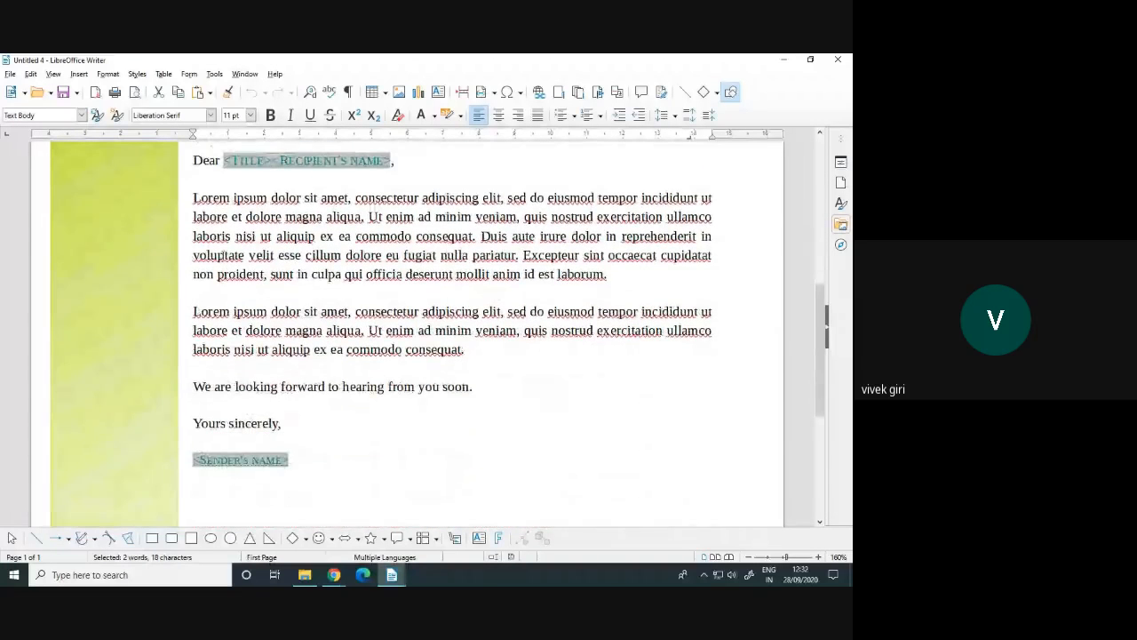
{"action": "left_click_drag", "start_coordinate": [195, 197], "coordinate": [259, 380]}
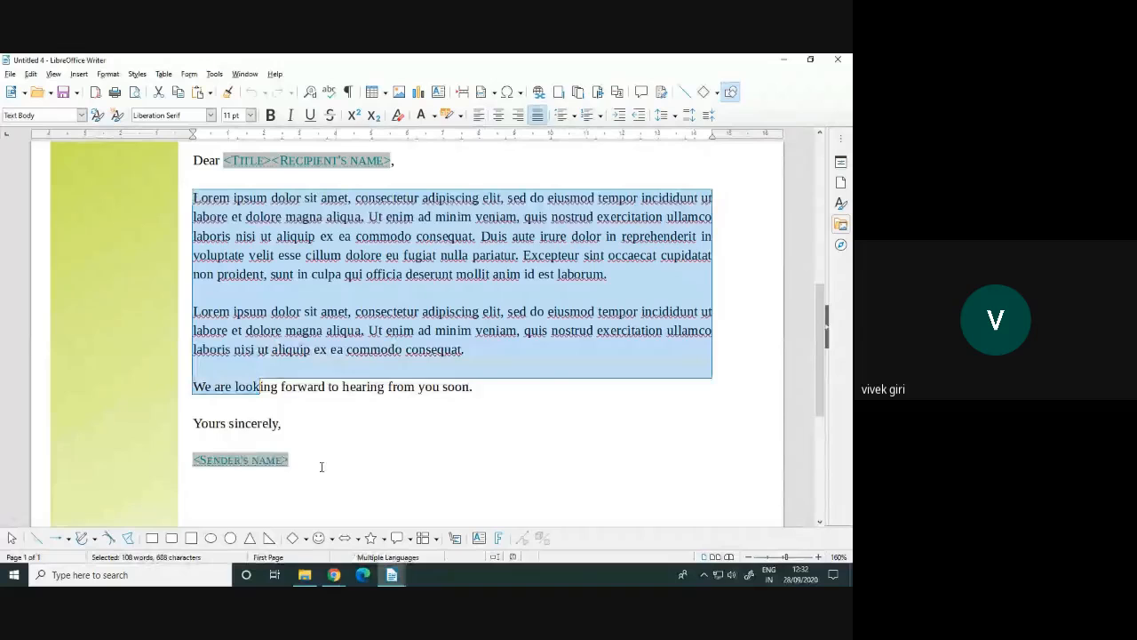
{"action": "scroll", "coordinate": [557, 383], "scroll_direction": "down", "scroll_amount": 1}
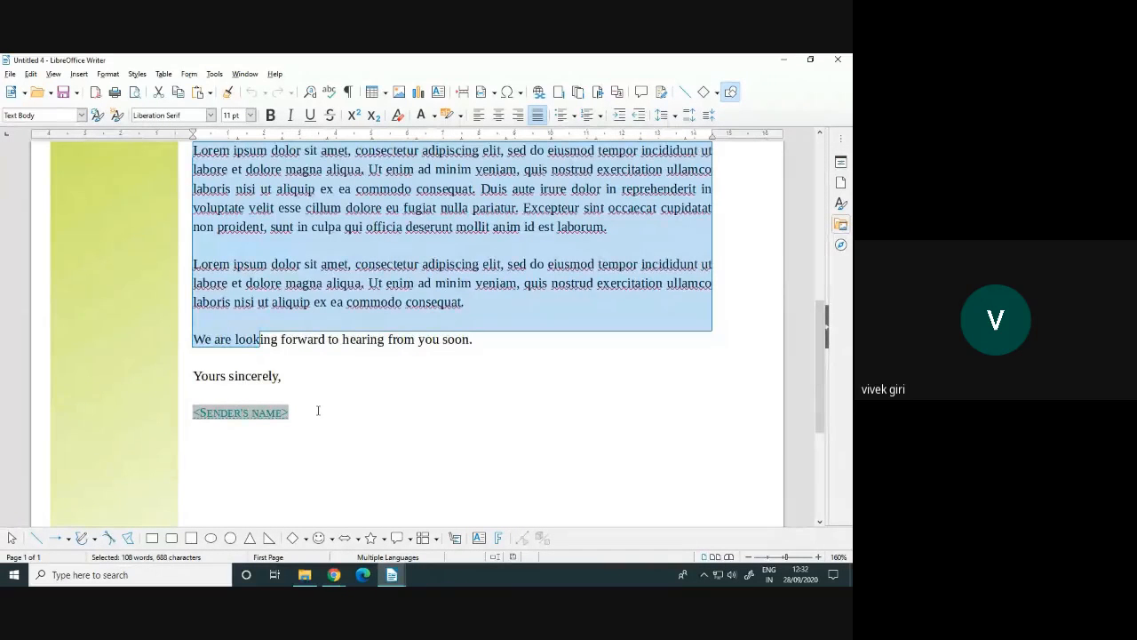
{"action": "scroll", "coordinate": [318, 410], "scroll_direction": "up", "scroll_amount": 10}
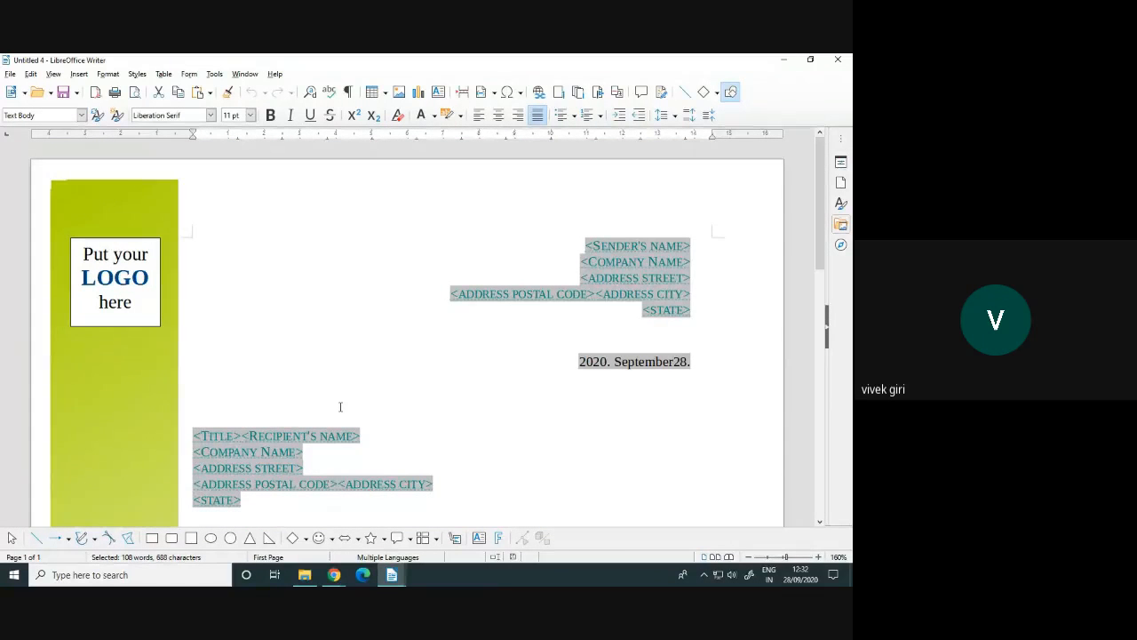
Close the letter and relaunch LibreOffice Writer from the Start menu's LibreOffice 7.0 group
{"action": "left_click", "coordinate": [846, 59]}
{"action": "left_click", "coordinate": [14, 575]}
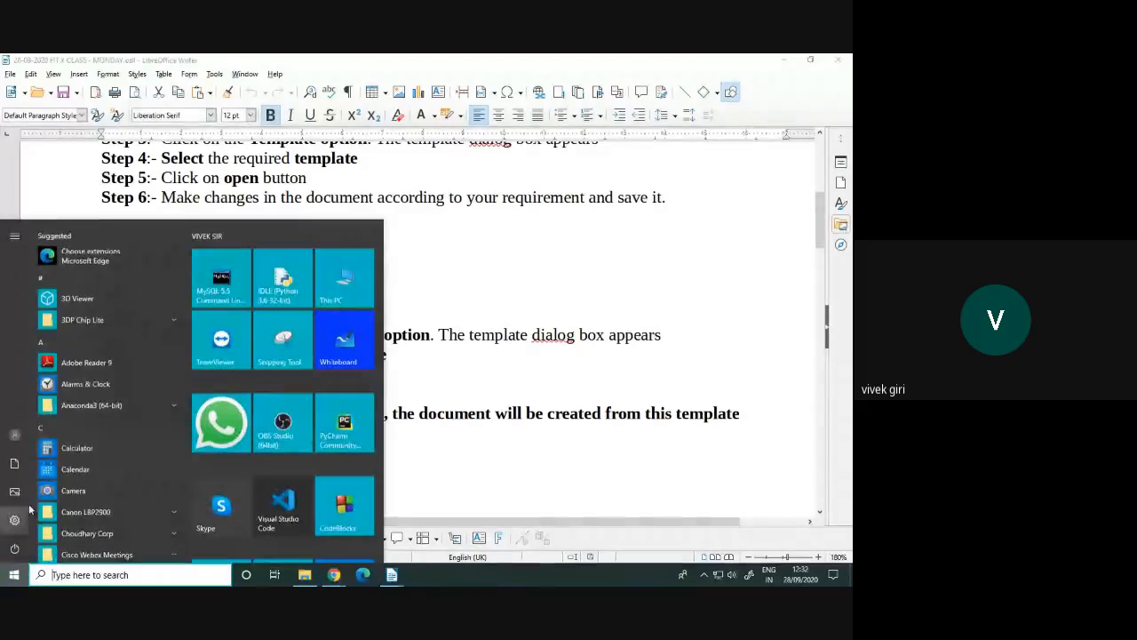
{"action": "left_click", "coordinate": [43, 344]}
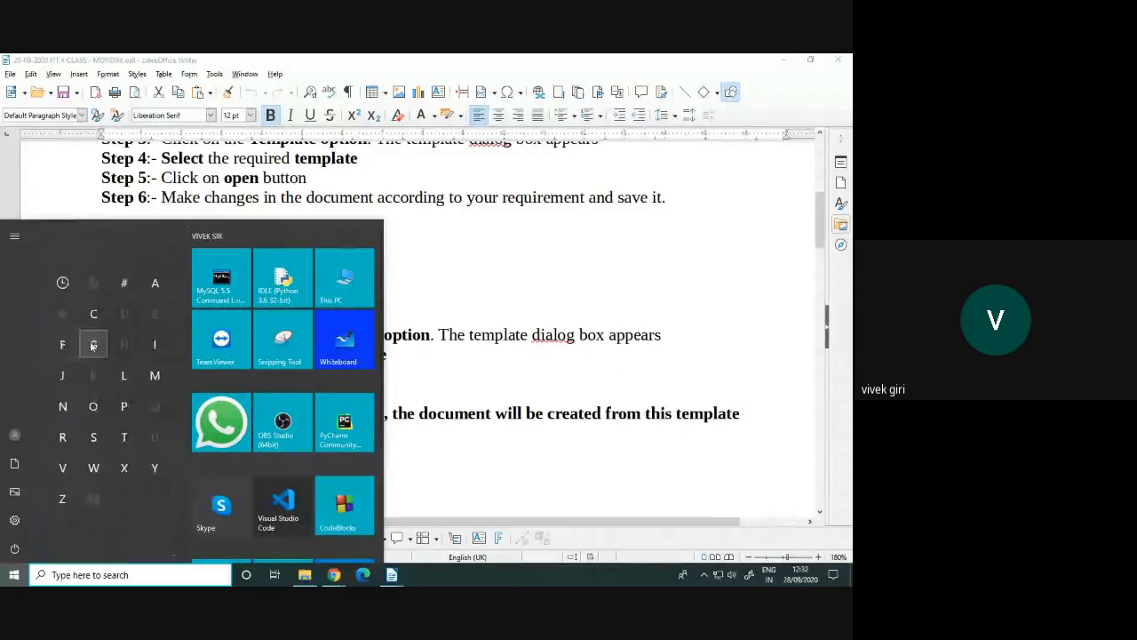
{"action": "left_click", "coordinate": [124, 377]}
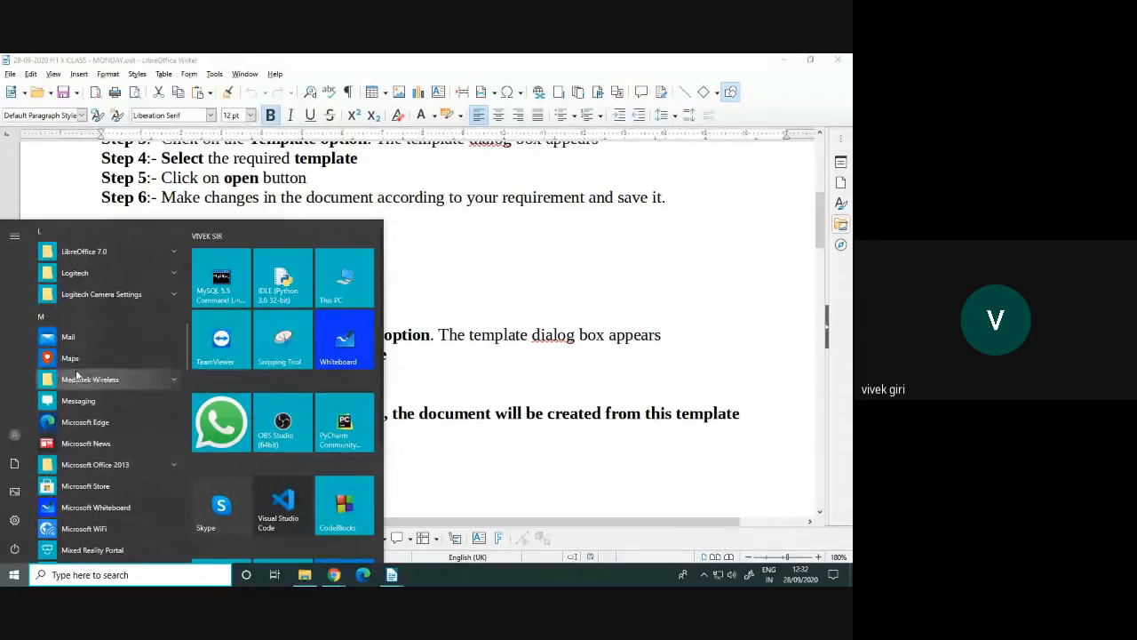
{"action": "left_click", "coordinate": [93, 253]}
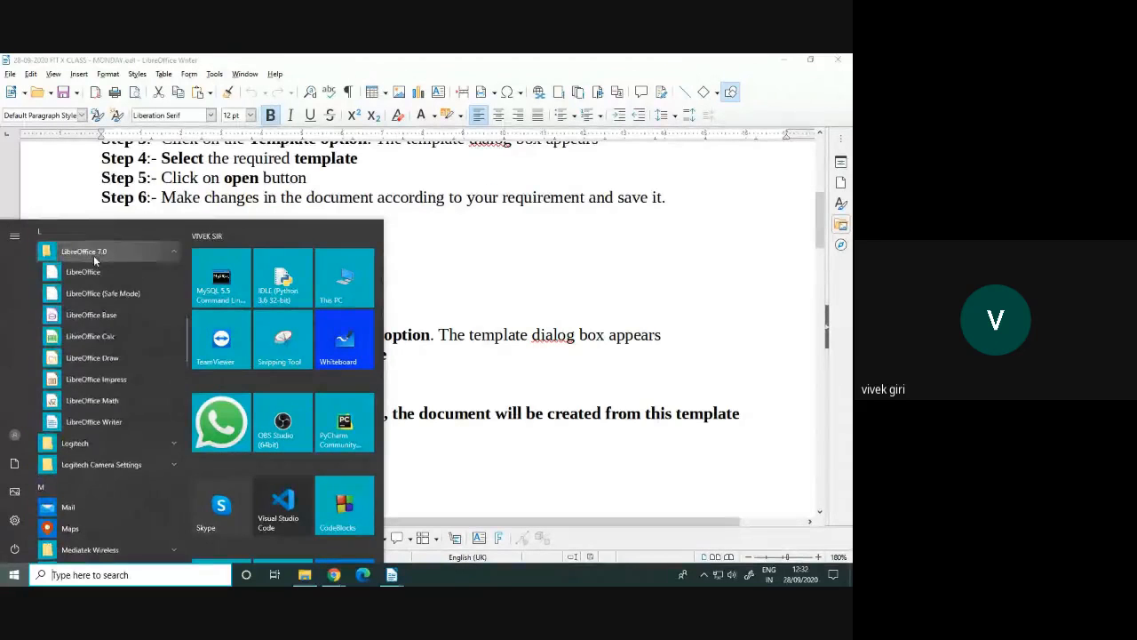
{"action": "left_click", "coordinate": [101, 424]}
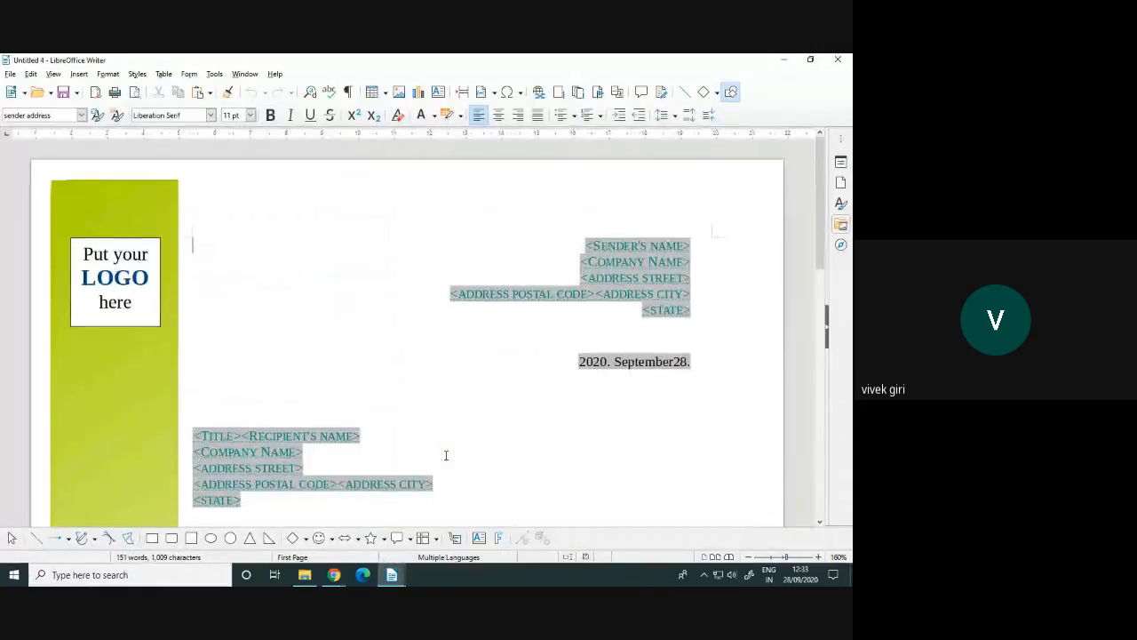
{"action": "scroll", "coordinate": [436, 444], "scroll_direction": "down", "scroll_amount": 10}
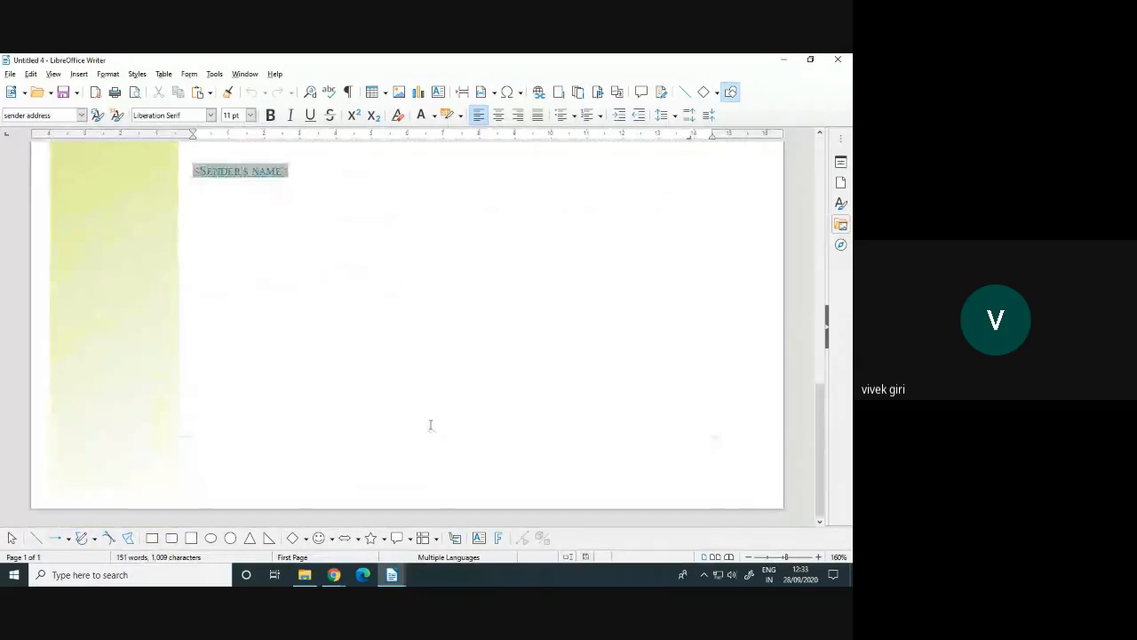
{"action": "scroll", "coordinate": [431, 421], "scroll_direction": "up", "scroll_amount": 10}
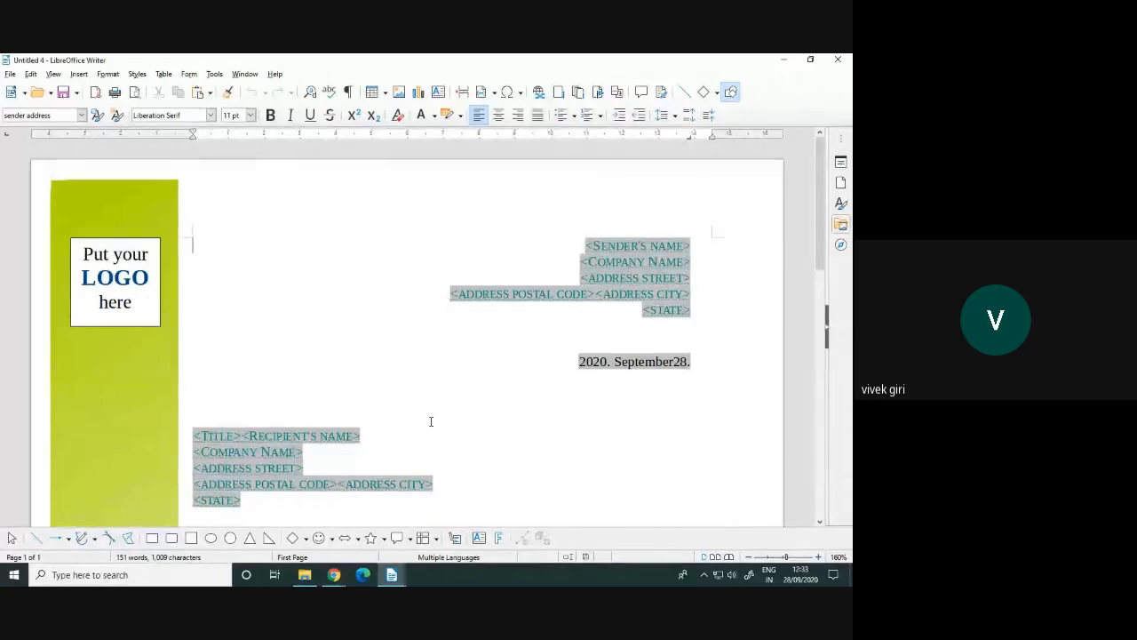
Reset Default on Modern business letter serif via File > Templates > Manage Templates, then cancel
{"action": "left_click", "coordinate": [11, 75]}
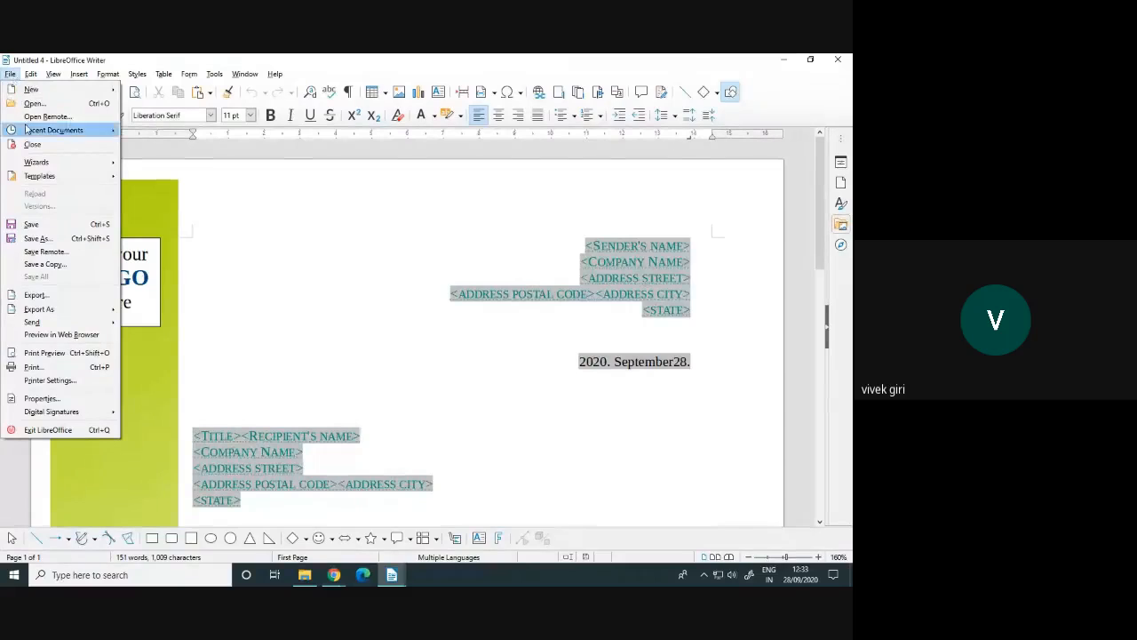
{"action": "mouse_move", "coordinate": [62, 177]}
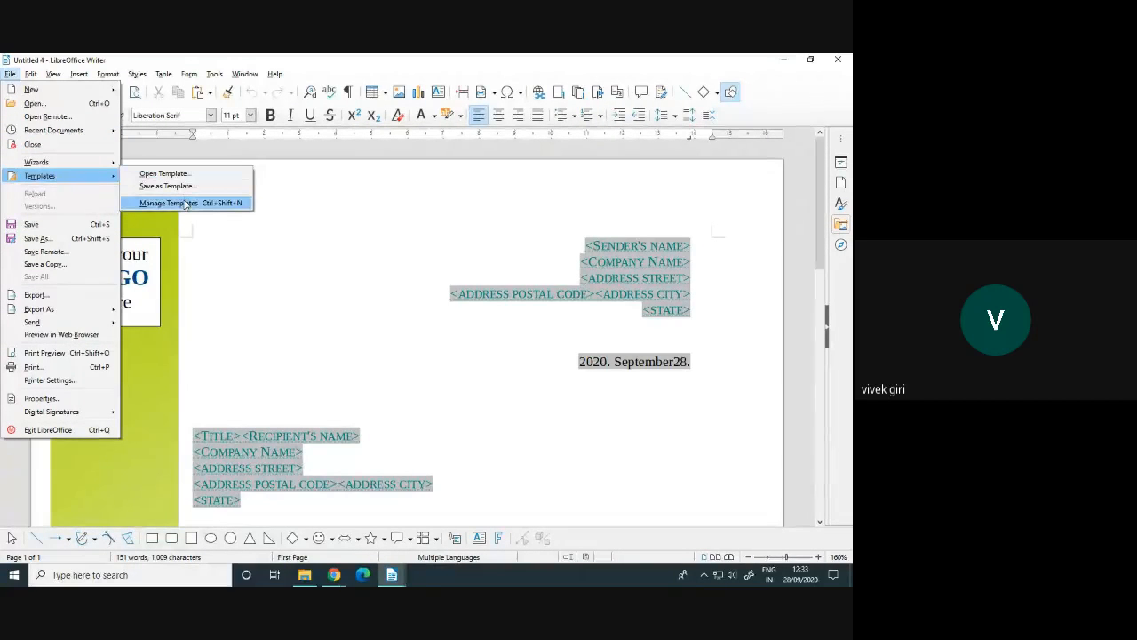
{"action": "left_click", "coordinate": [184, 203]}
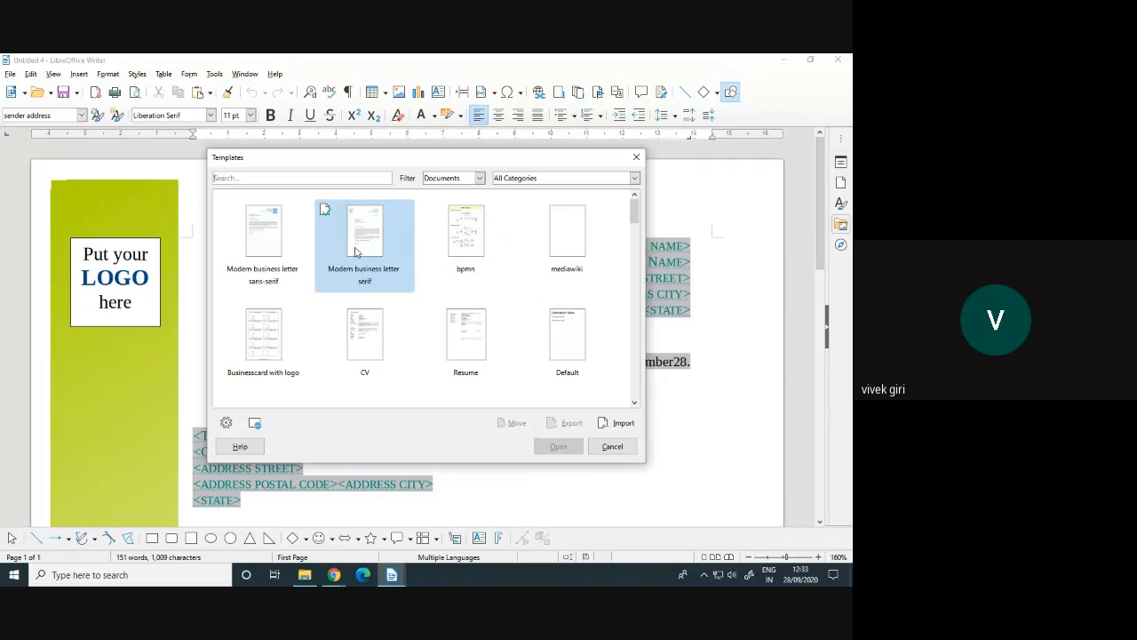
{"action": "right_click", "coordinate": [356, 254]}
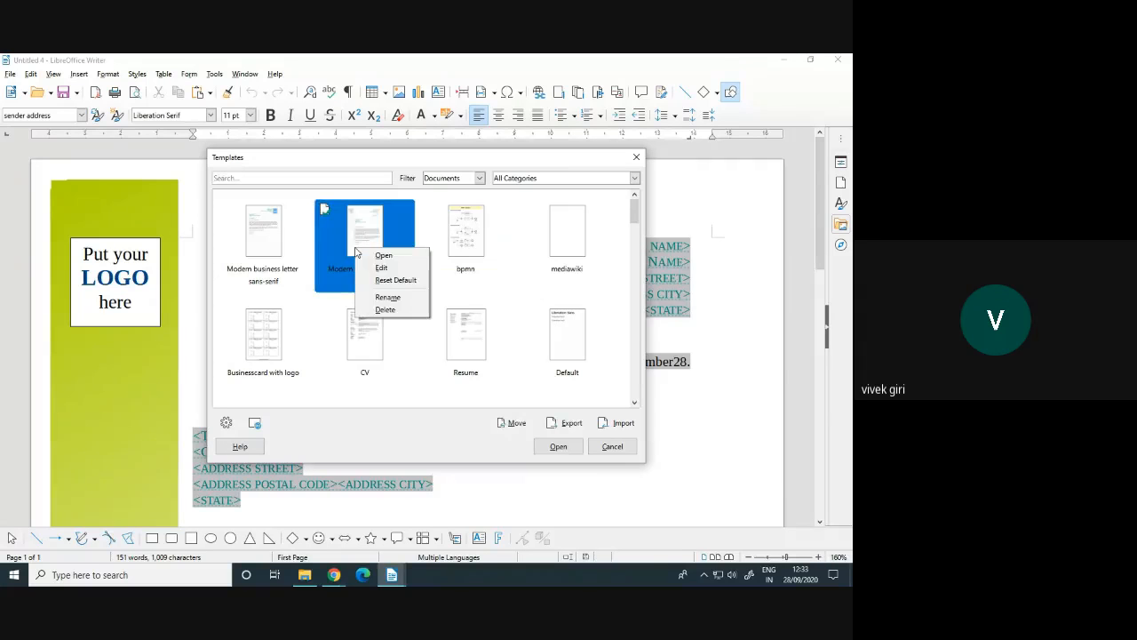
{"action": "left_click", "coordinate": [403, 281]}
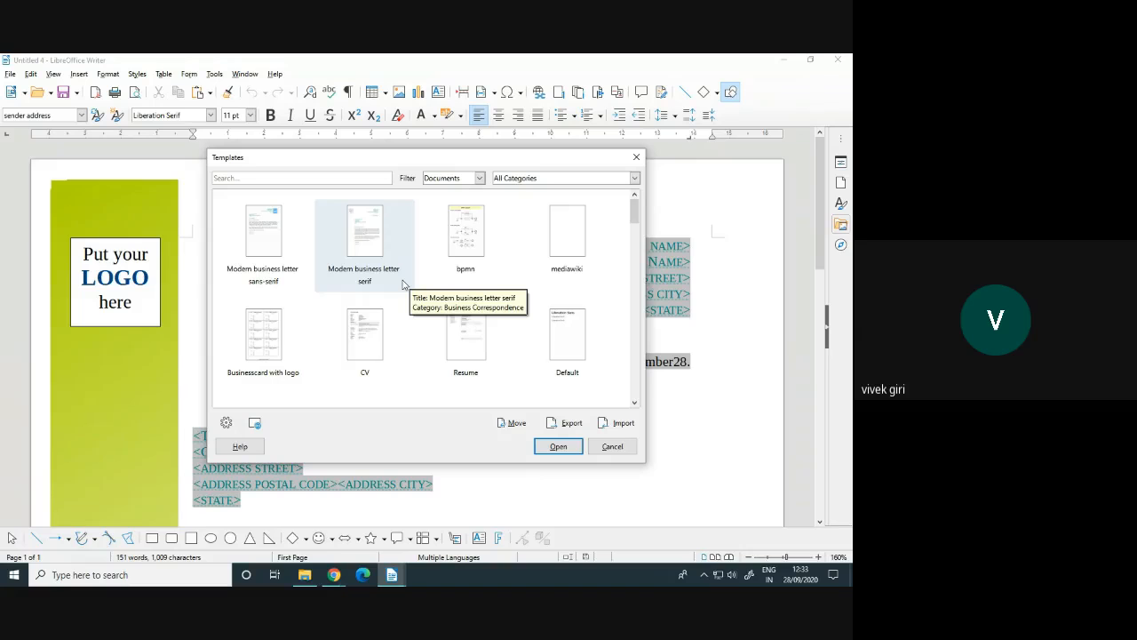
{"action": "left_click", "coordinate": [404, 283]}
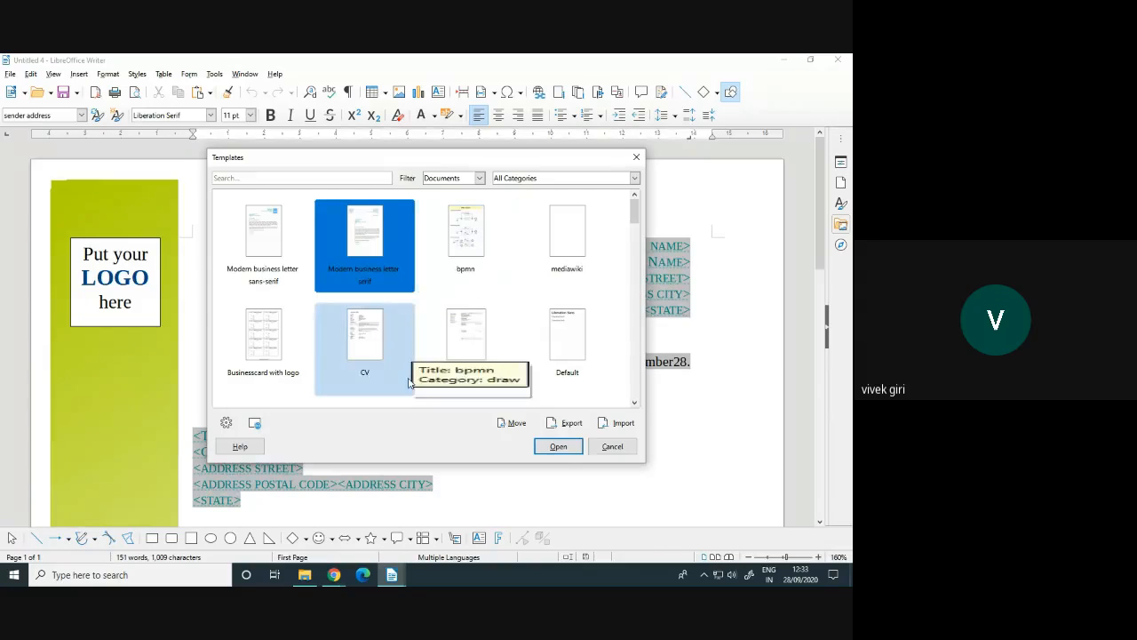
{"action": "left_click", "coordinate": [607, 447]}
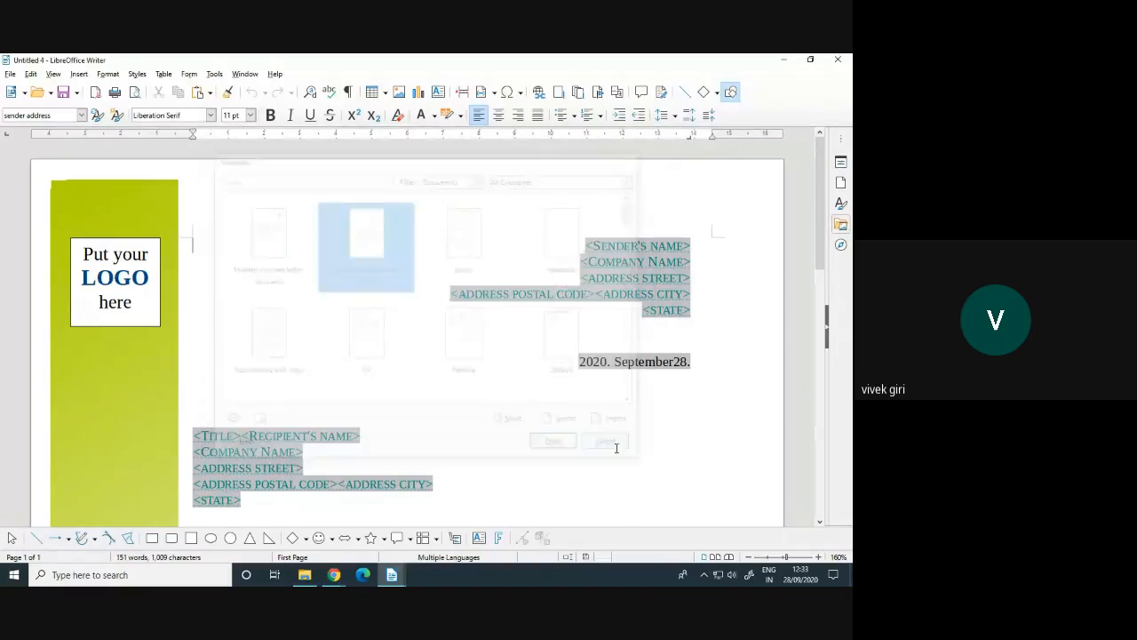
Close the letter, relaunch Writer, confirm the new document is blank, and close it
{"action": "left_click", "coordinate": [848, 59]}
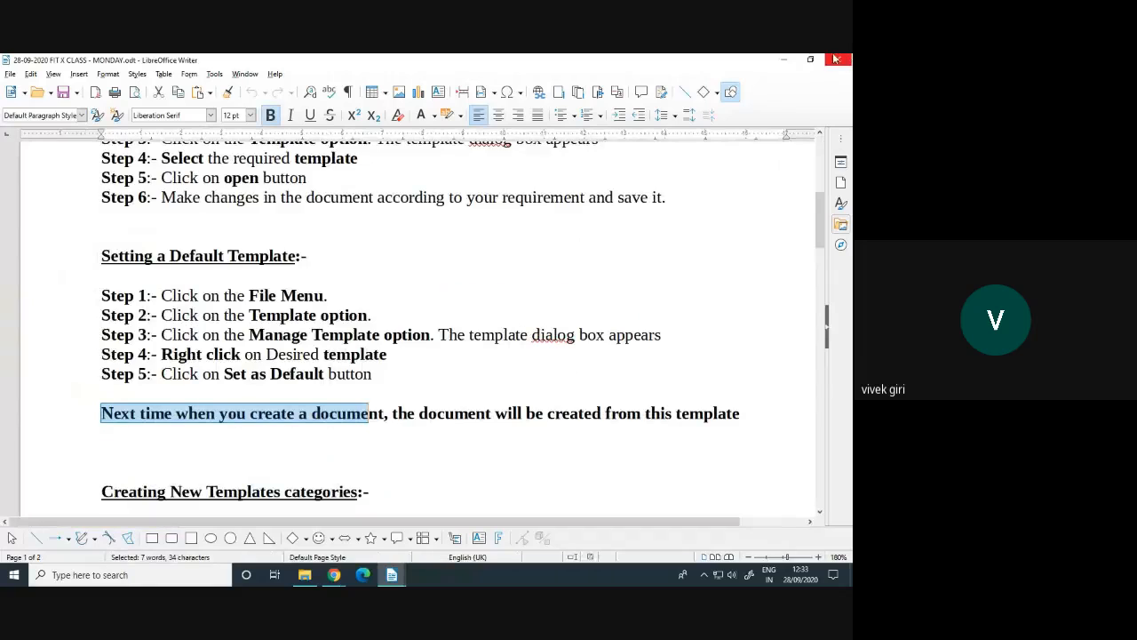
{"action": "left_click", "coordinate": [15, 575]}
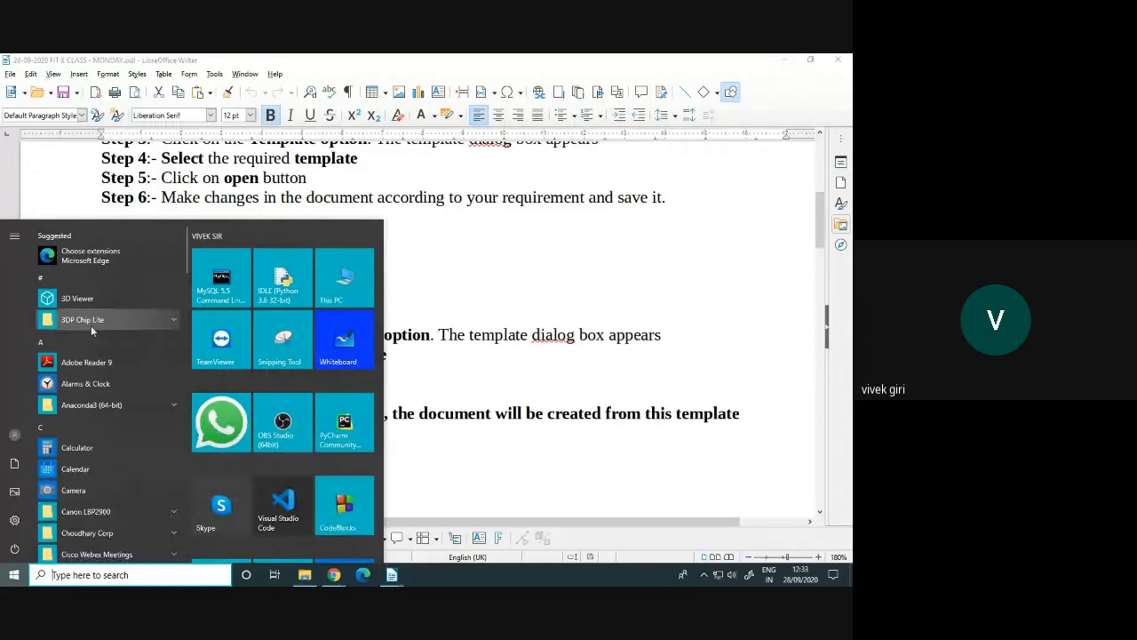
{"action": "left_click", "coordinate": [66, 339]}
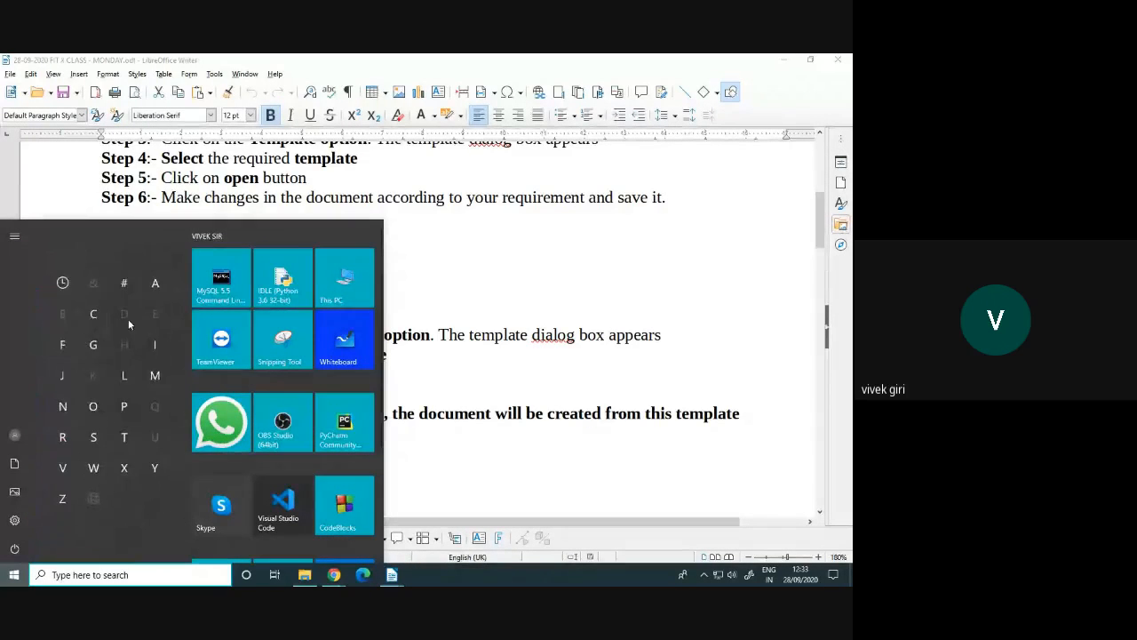
{"action": "left_click", "coordinate": [124, 375]}
{"action": "left_click", "coordinate": [99, 258]}
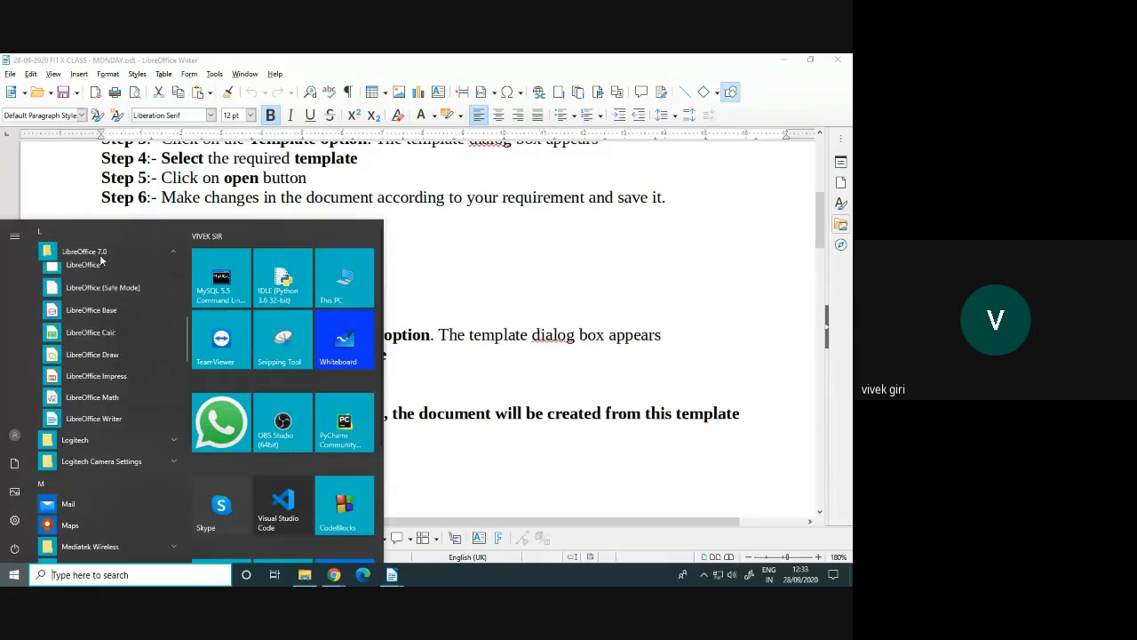
{"action": "left_click", "coordinate": [97, 430]}
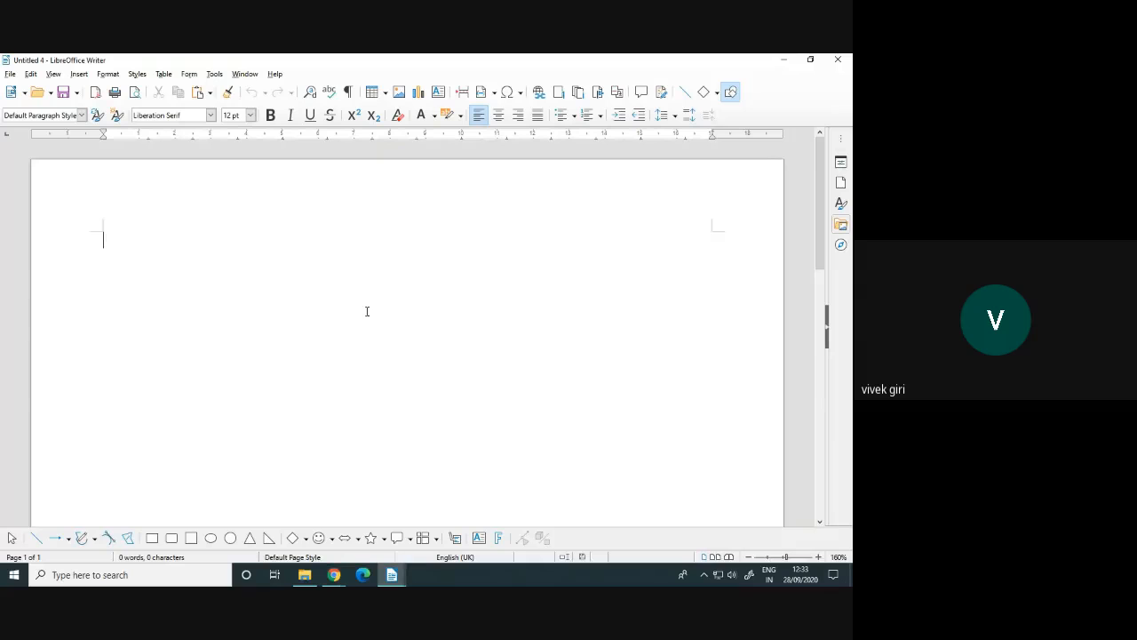
{"action": "scroll", "coordinate": [391, 304], "scroll_direction": "down", "scroll_amount": 6}
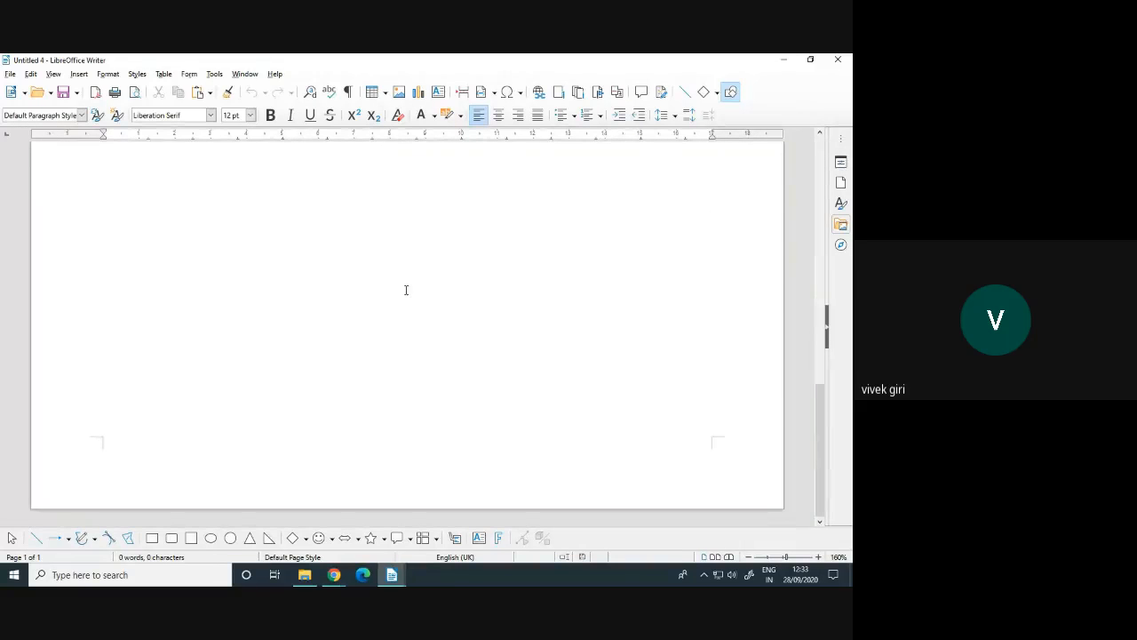
{"action": "scroll", "coordinate": [406, 289], "scroll_direction": "up", "scroll_amount": 2}
{"action": "scroll", "coordinate": [409, 287], "scroll_direction": "up", "scroll_amount": 3}
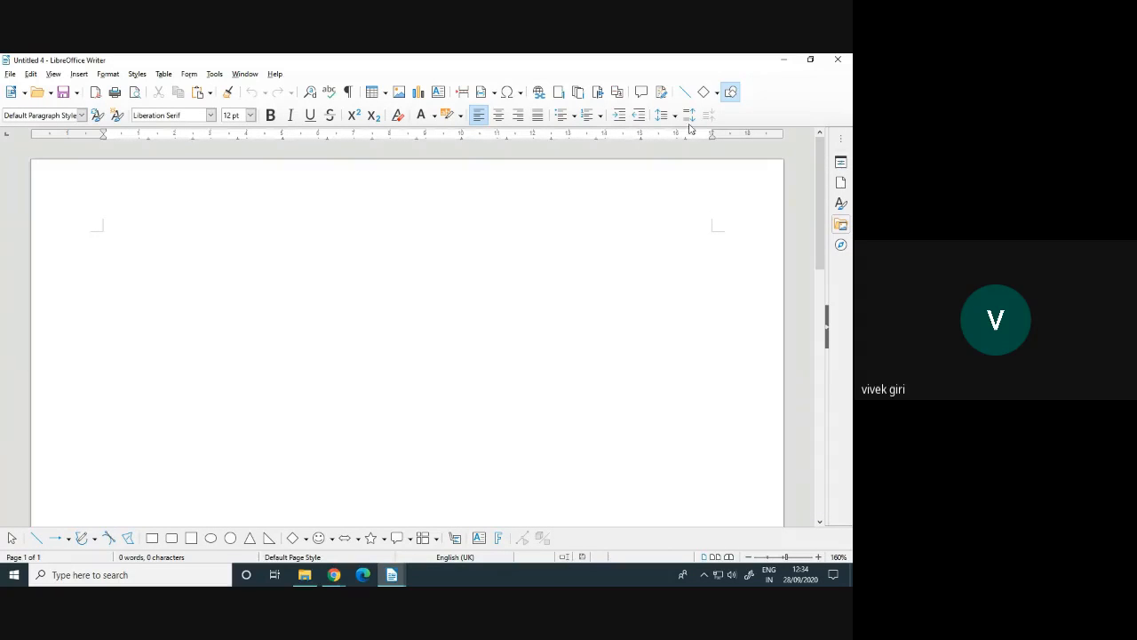
{"action": "left_click", "coordinate": [838, 58]}
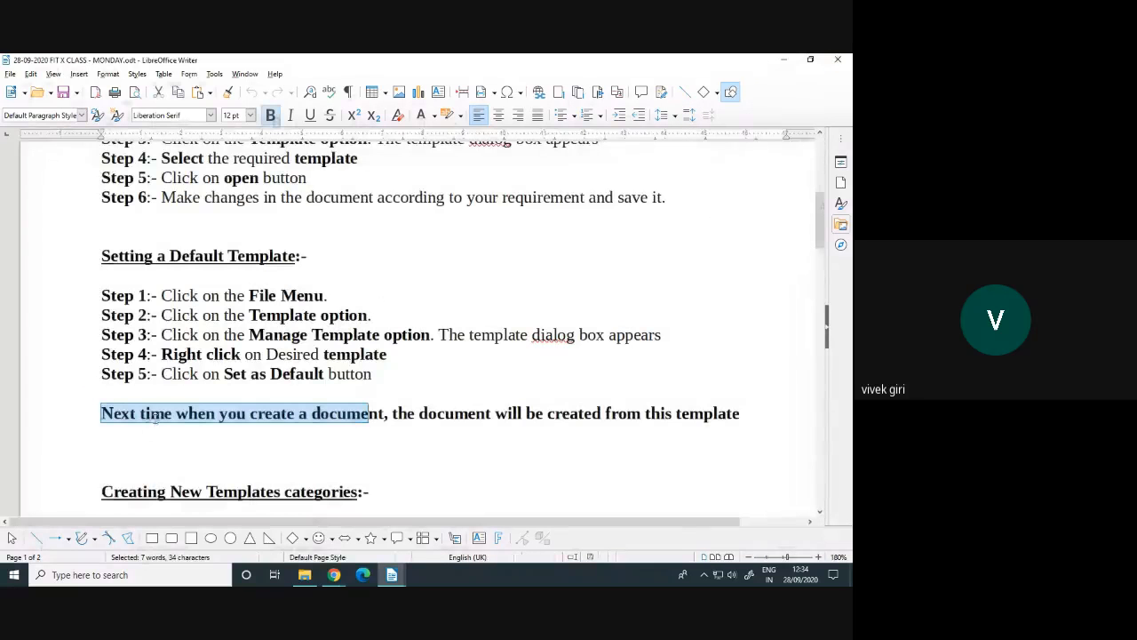
Show the File > New submenu of document types from the class notes
{"action": "left_click", "coordinate": [182, 368]}
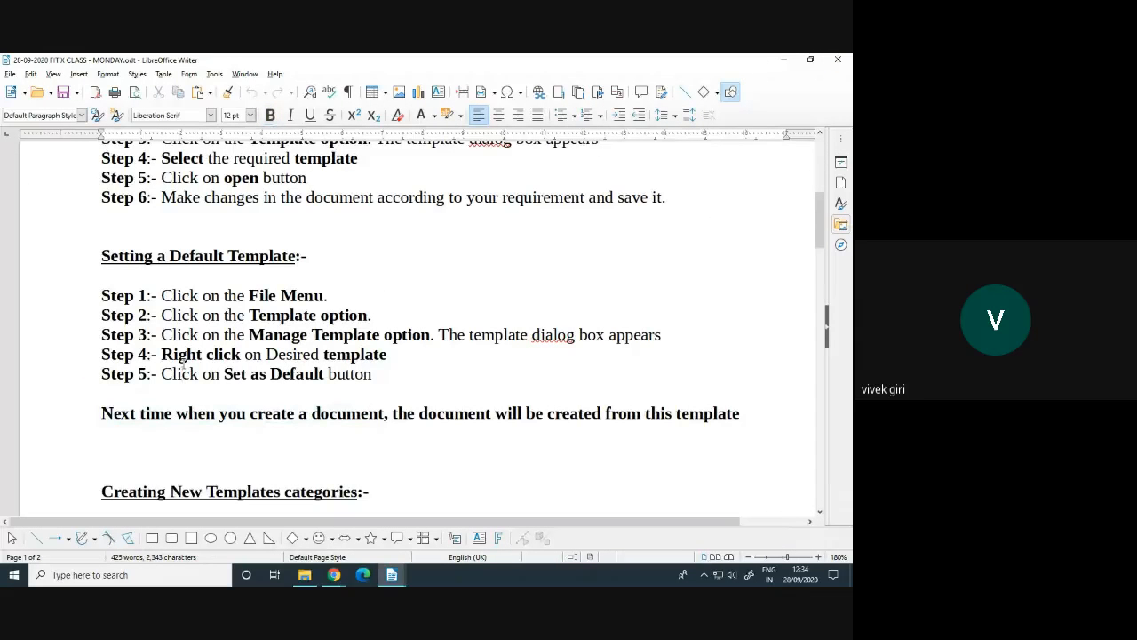
{"action": "scroll", "coordinate": [198, 358], "scroll_direction": "down", "scroll_amount": 5}
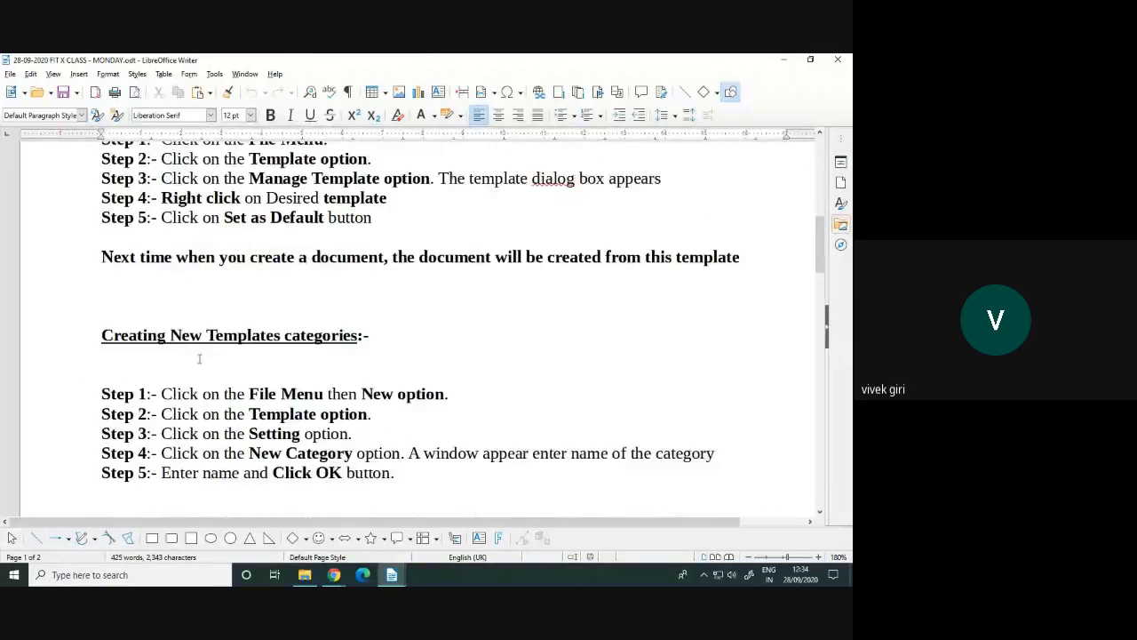
{"action": "scroll", "coordinate": [200, 358], "scroll_direction": "up", "scroll_amount": 1}
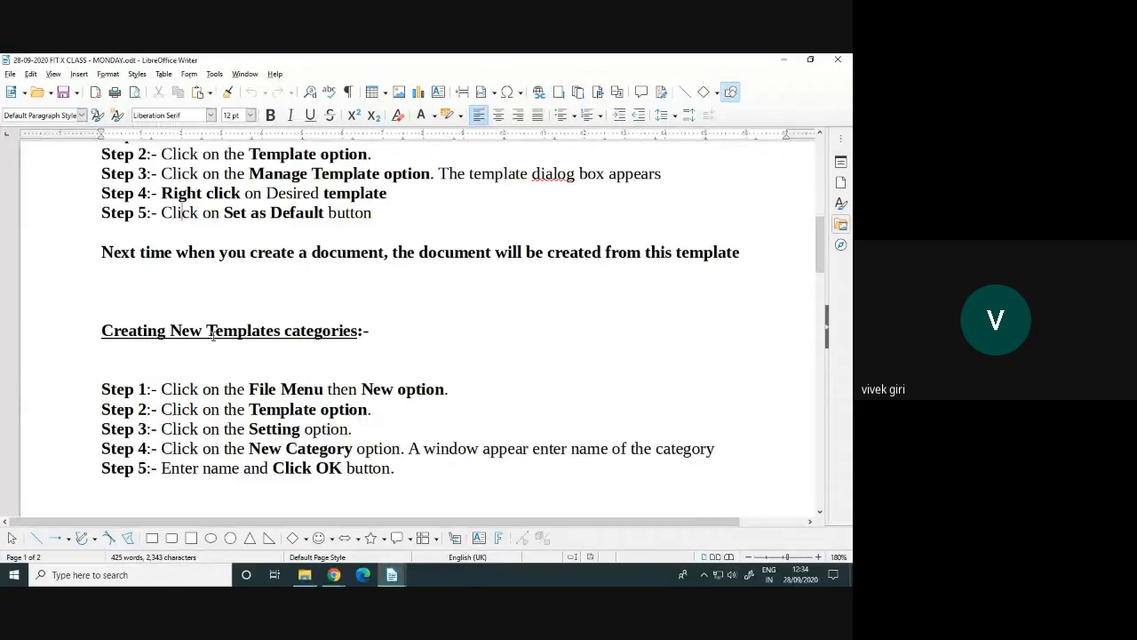
{"action": "left_click_drag", "start_coordinate": [207, 331], "coordinate": [358, 330]}
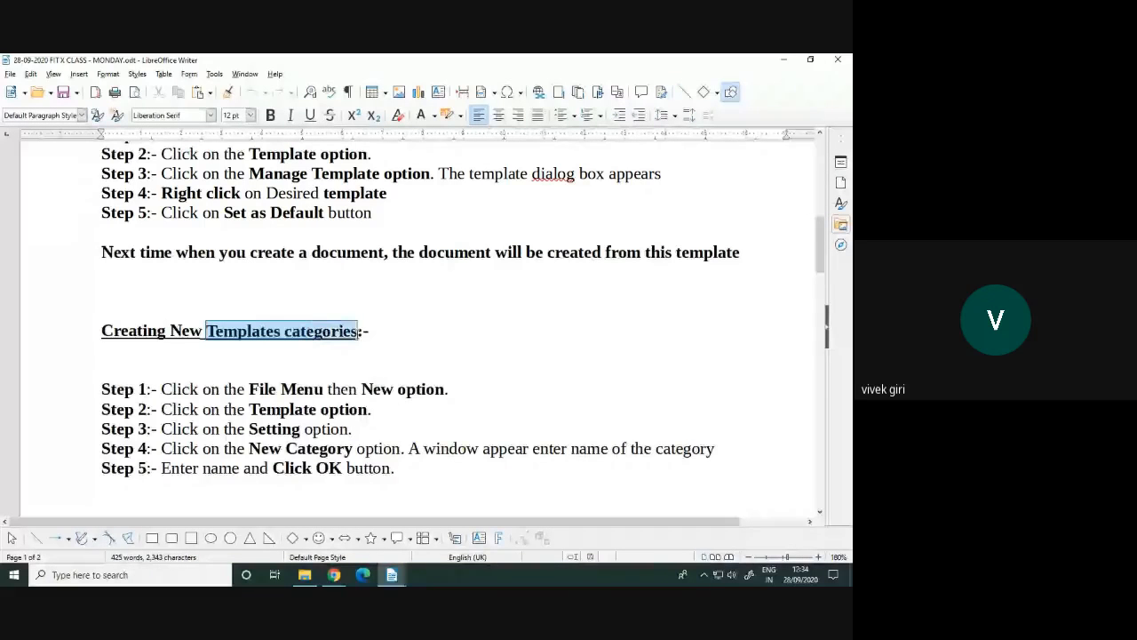
{"action": "left_click", "coordinate": [329, 351]}
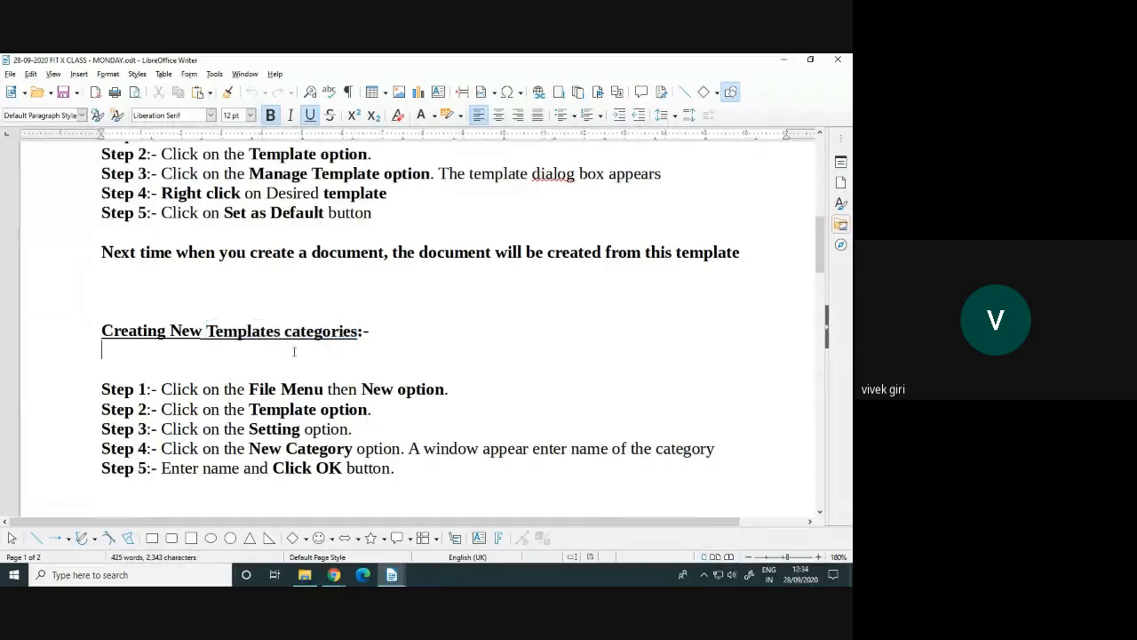
{"action": "left_click", "coordinate": [9, 74]}
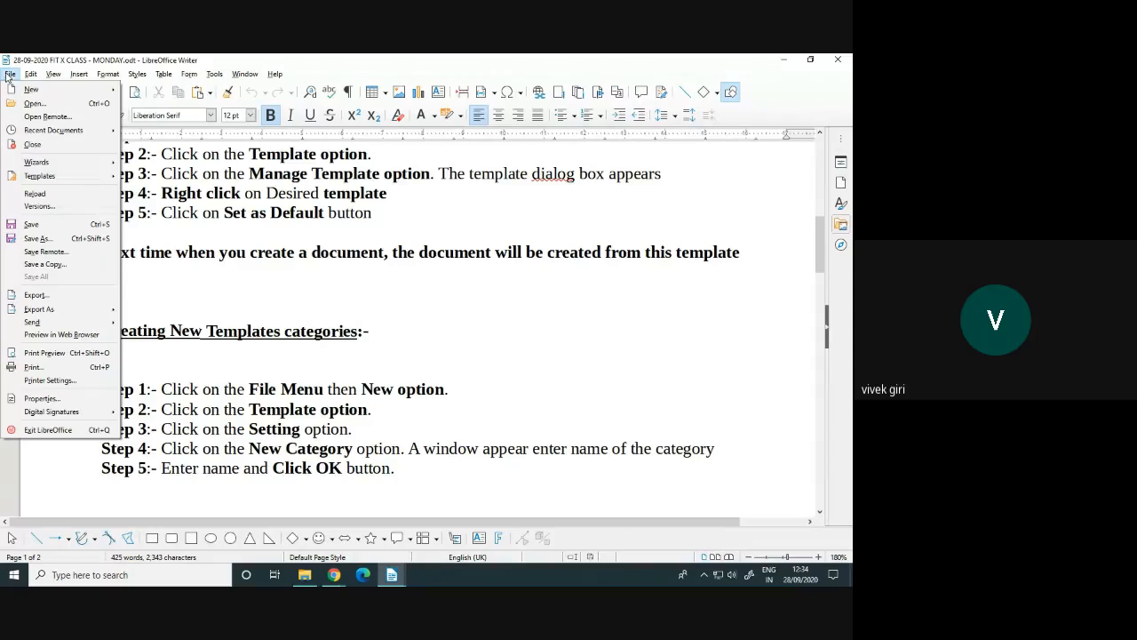
{"action": "mouse_move", "coordinate": [36, 89]}
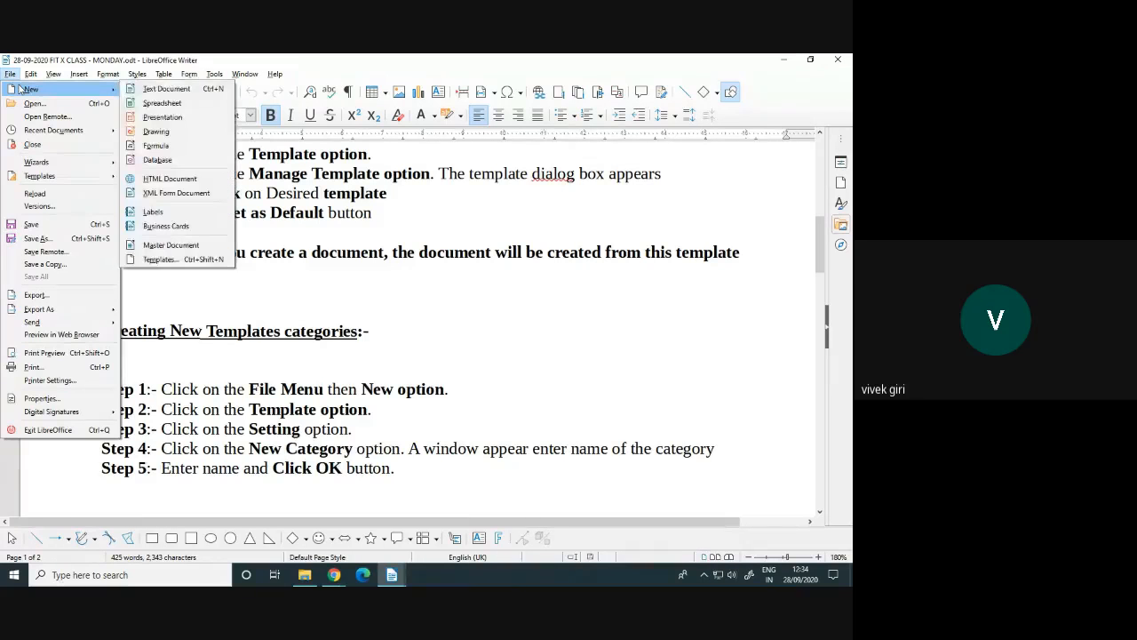
Open File > New > Templates, filter to Documents and view Business Correspondence
{"action": "left_click", "coordinate": [183, 259]}
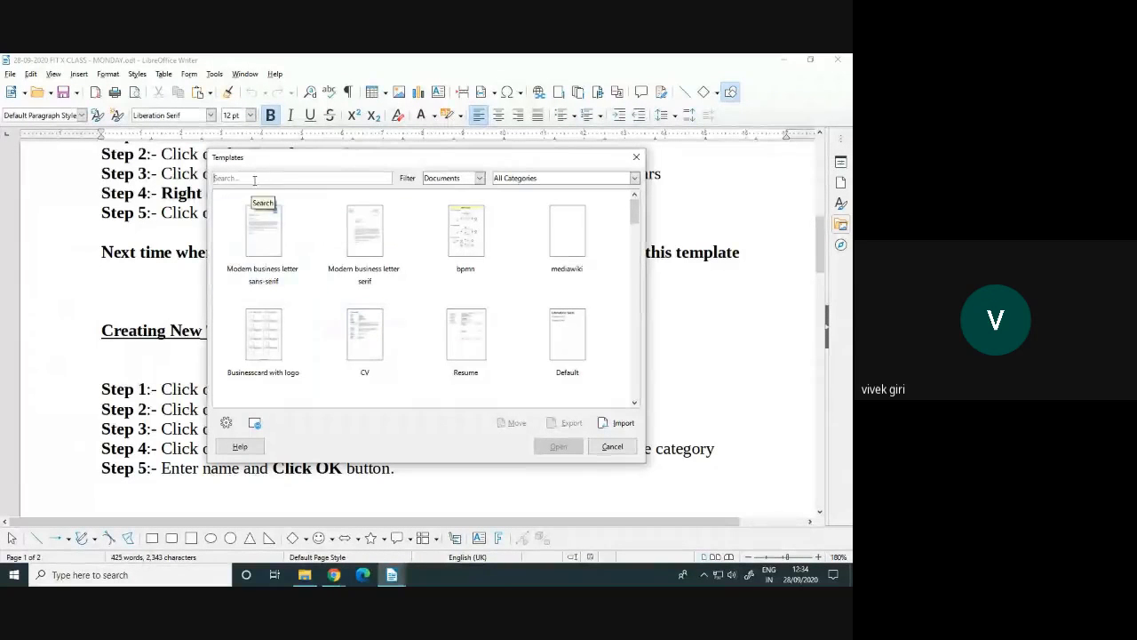
{"action": "left_click", "coordinate": [480, 179]}
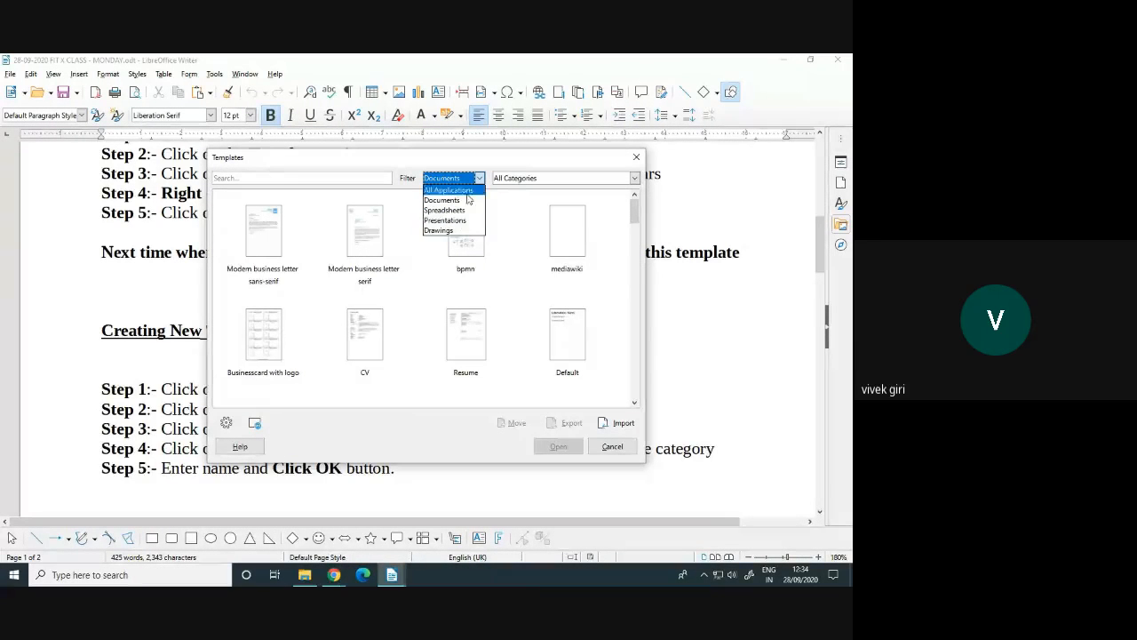
{"action": "left_click", "coordinate": [458, 202]}
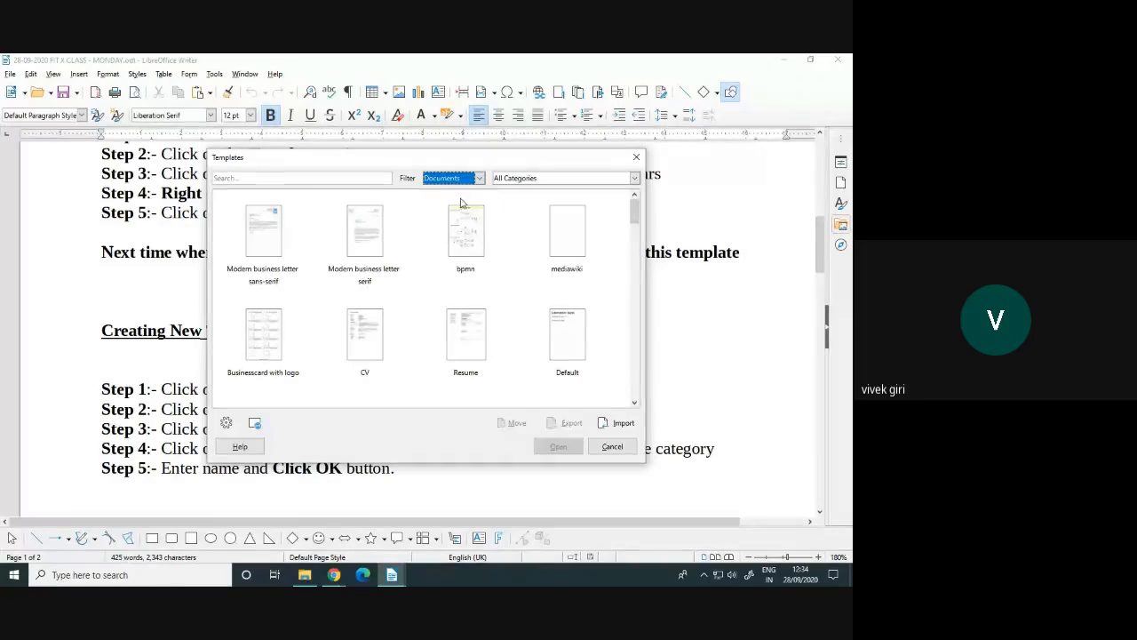
{"action": "left_click", "coordinate": [519, 179]}
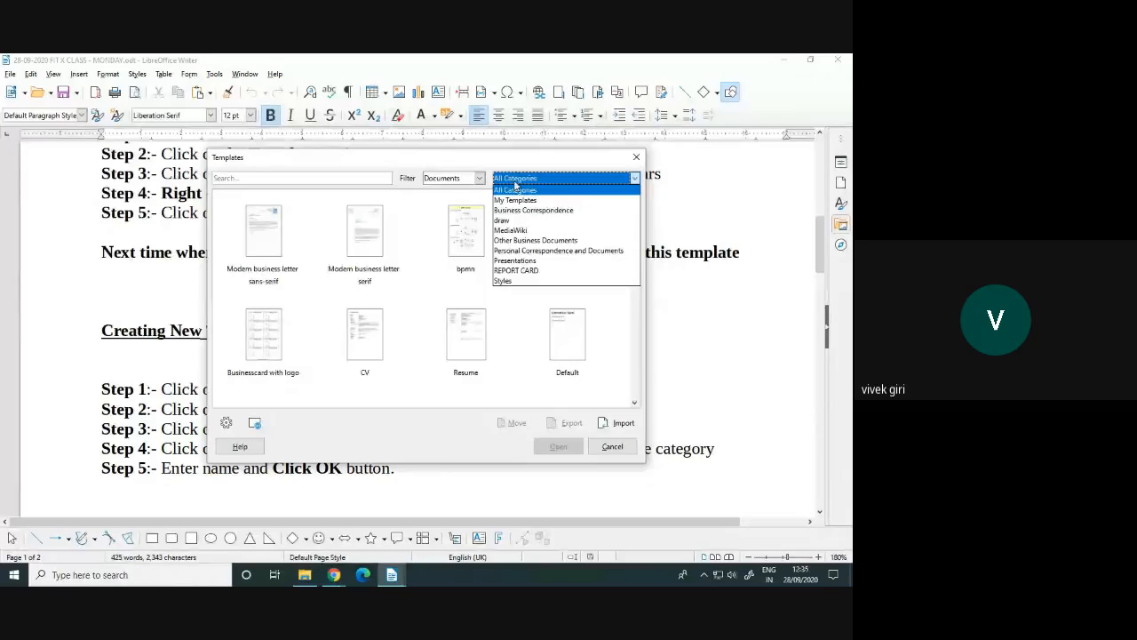
{"action": "left_click", "coordinate": [525, 210]}
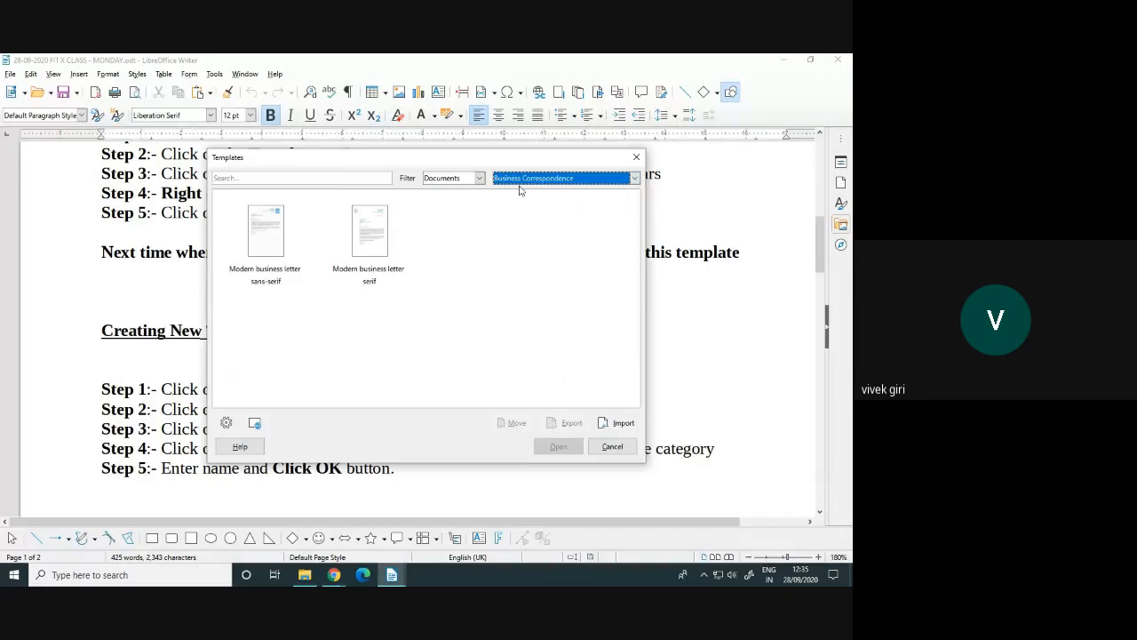
{"action": "left_click", "coordinate": [454, 247]}
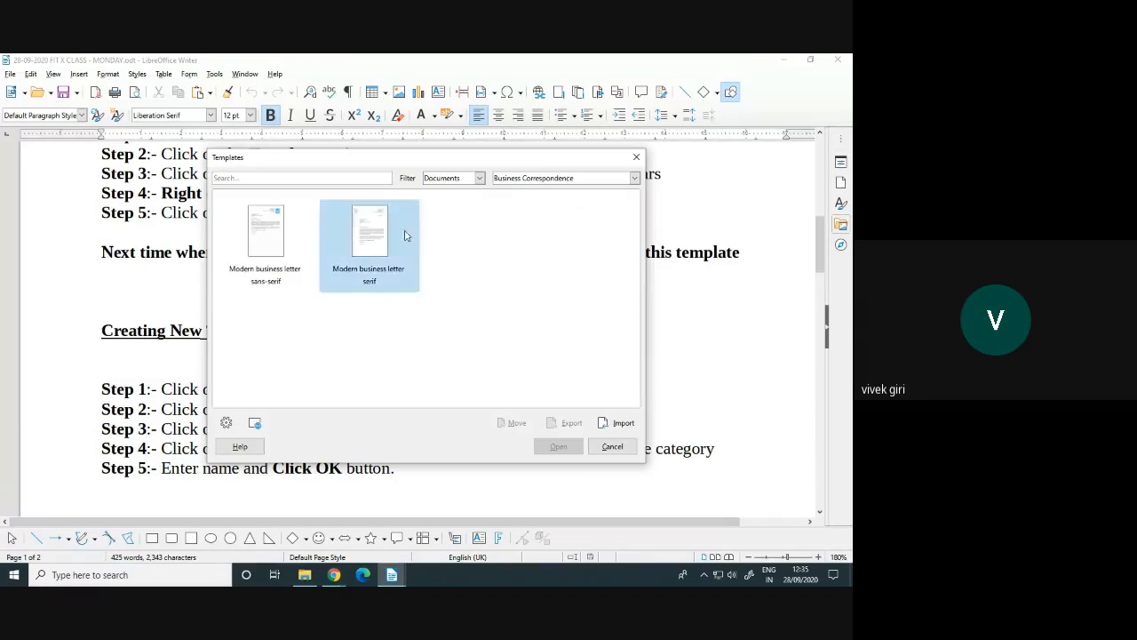
Browse the draw, Other Business Documents, REPORT CARD and Styles template categories
{"action": "left_click", "coordinate": [539, 180]}
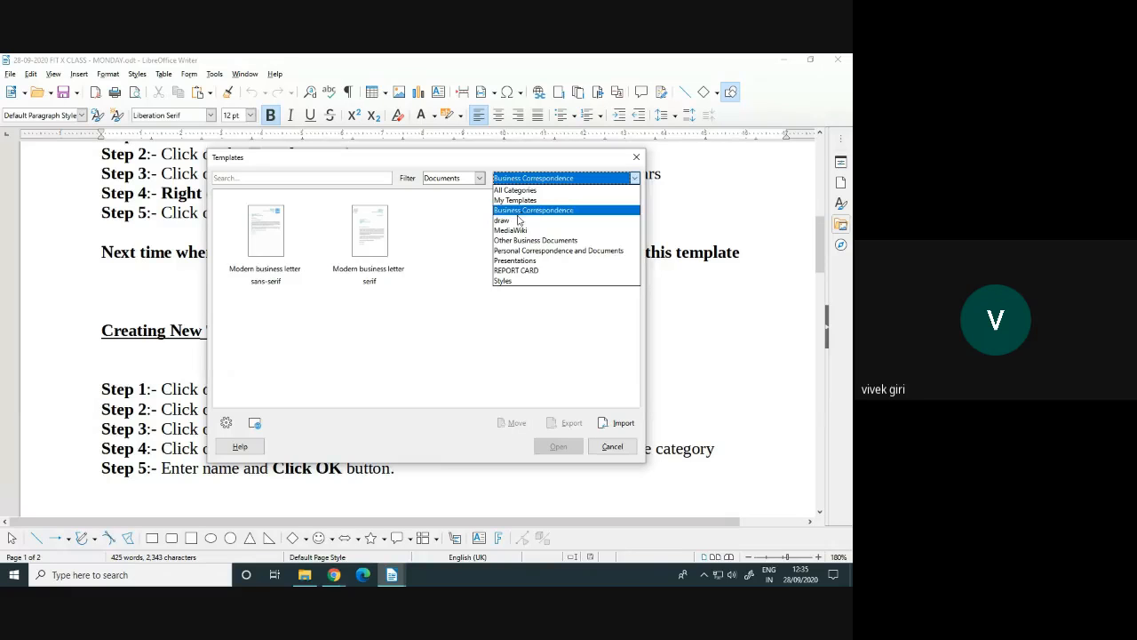
{"action": "left_click", "coordinate": [520, 219]}
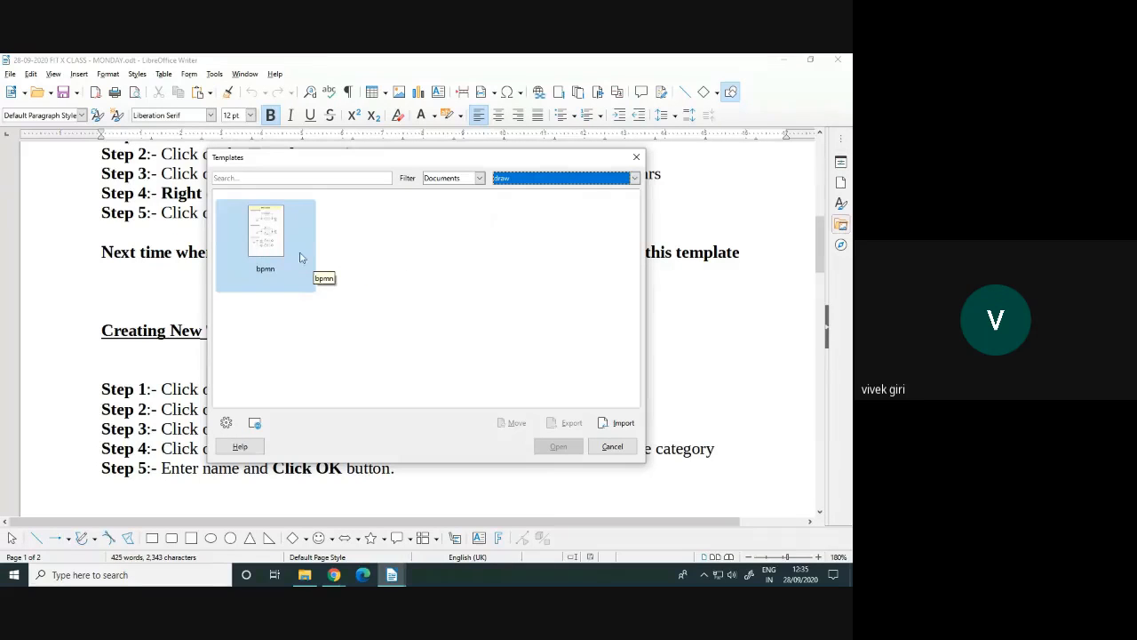
{"action": "left_click", "coordinate": [553, 178]}
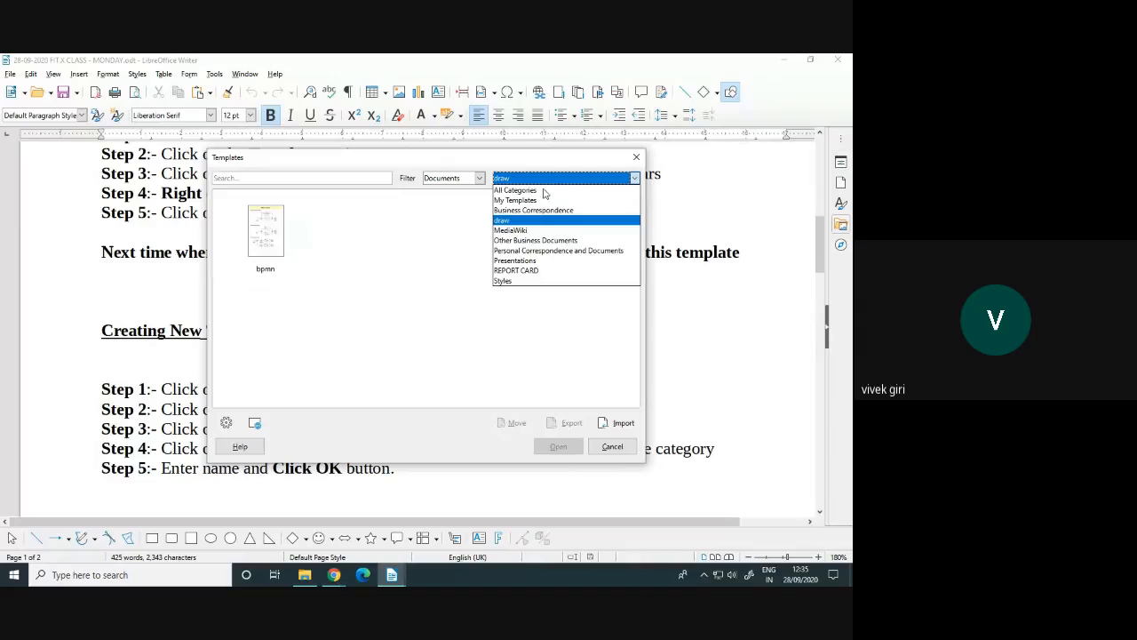
{"action": "left_click", "coordinate": [529, 240]}
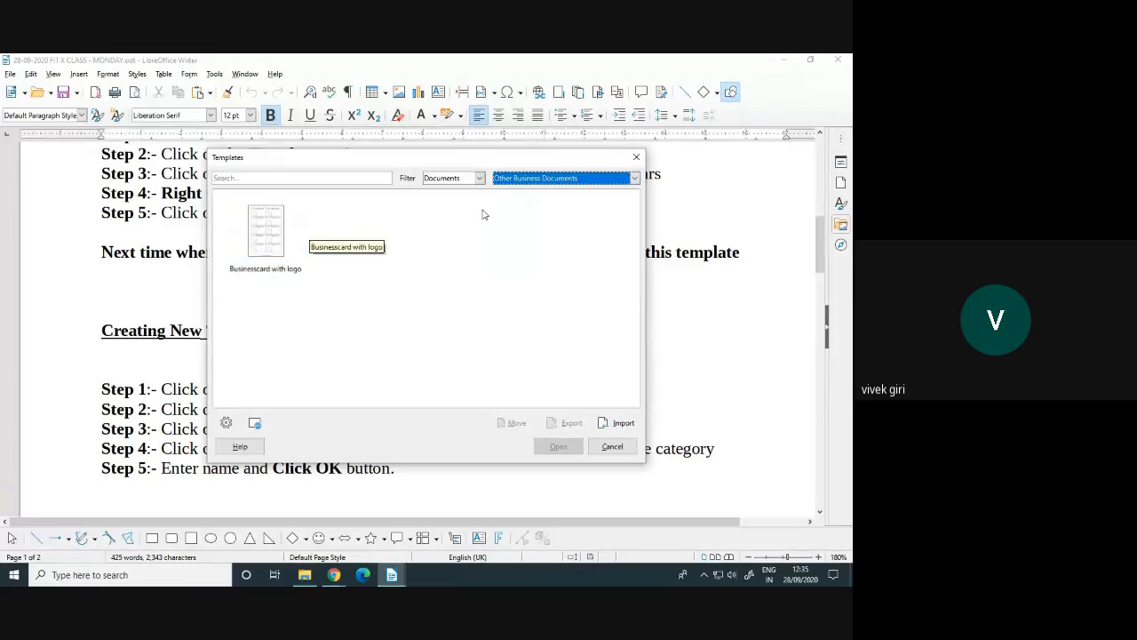
{"action": "left_click", "coordinate": [502, 182]}
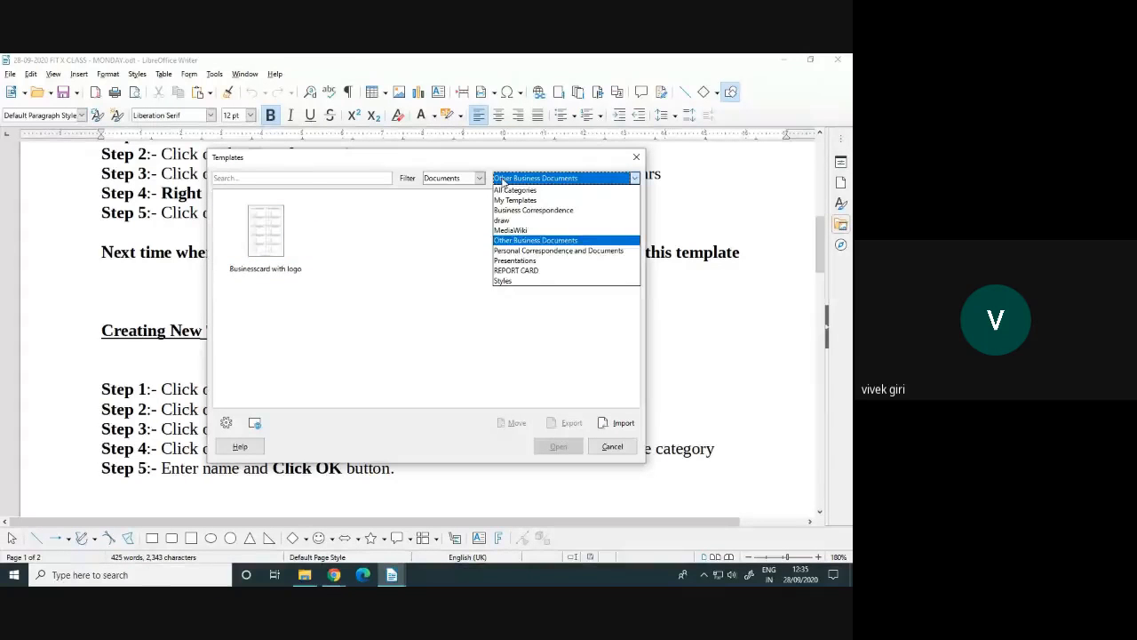
{"action": "left_click", "coordinate": [517, 271]}
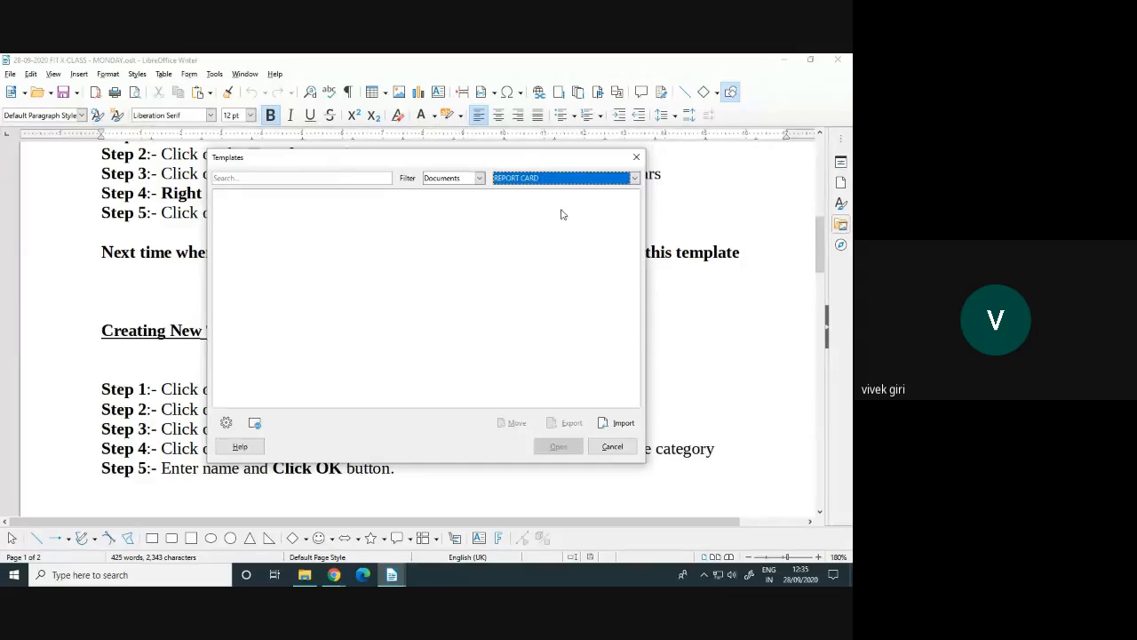
{"action": "left_click", "coordinate": [370, 211]}
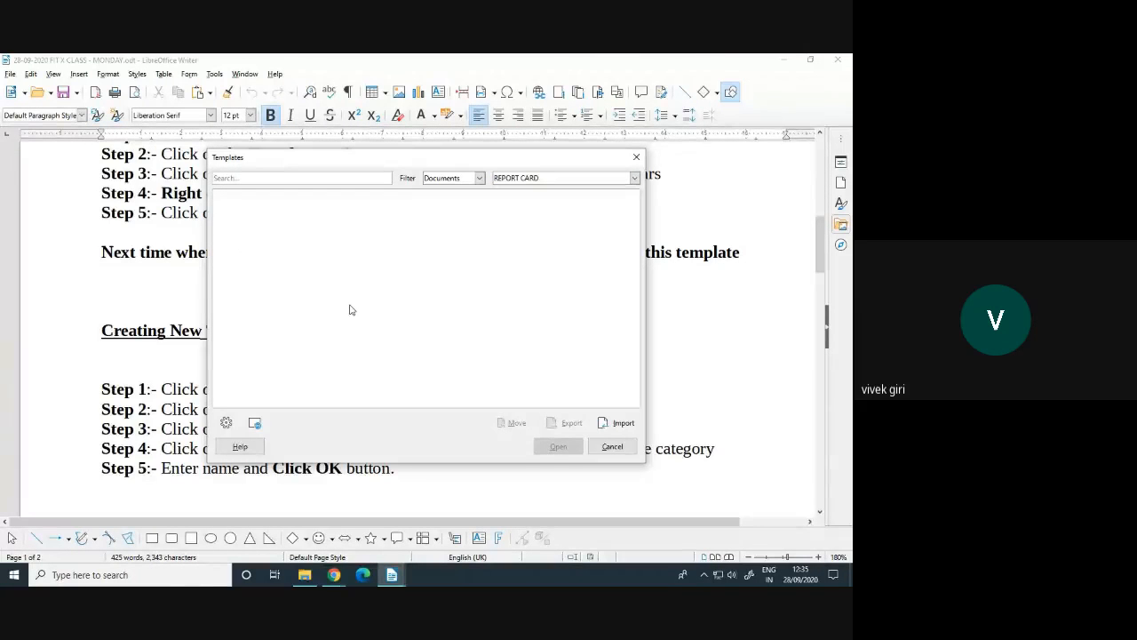
{"action": "left_click", "coordinate": [538, 178]}
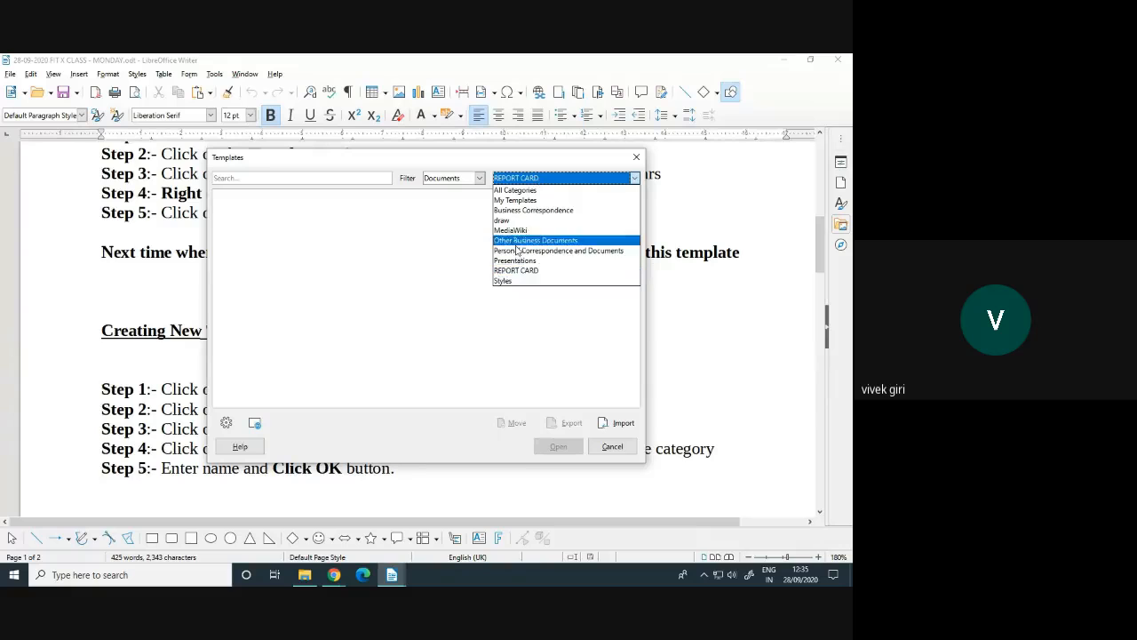
{"action": "left_click", "coordinate": [504, 281]}
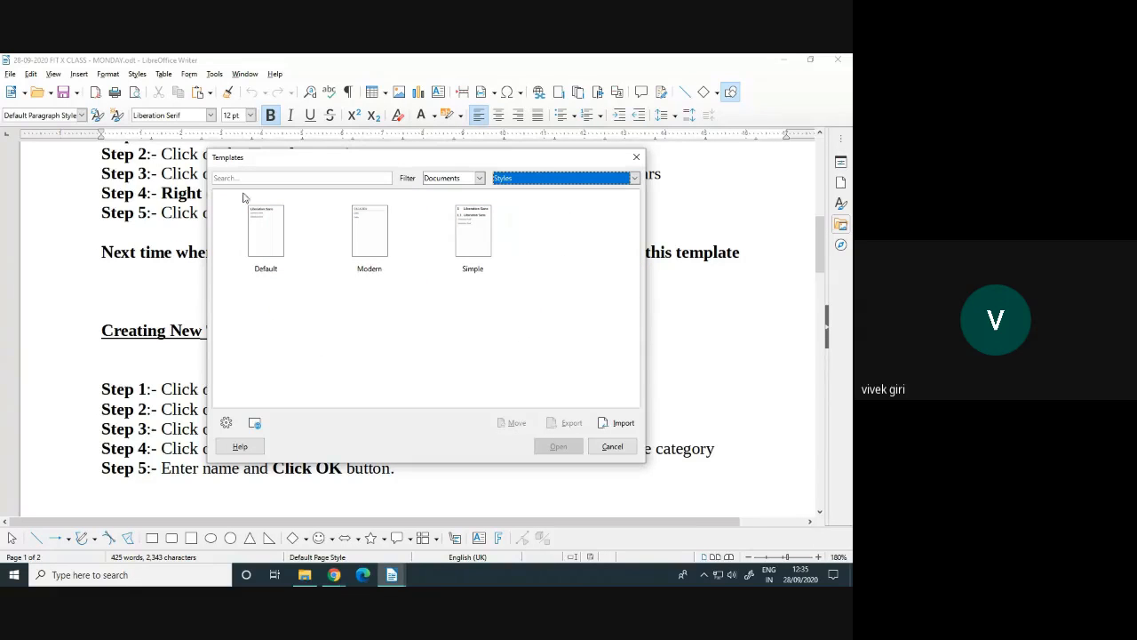
Switch back to All Categories and close the template manager
{"action": "left_click", "coordinate": [635, 179]}
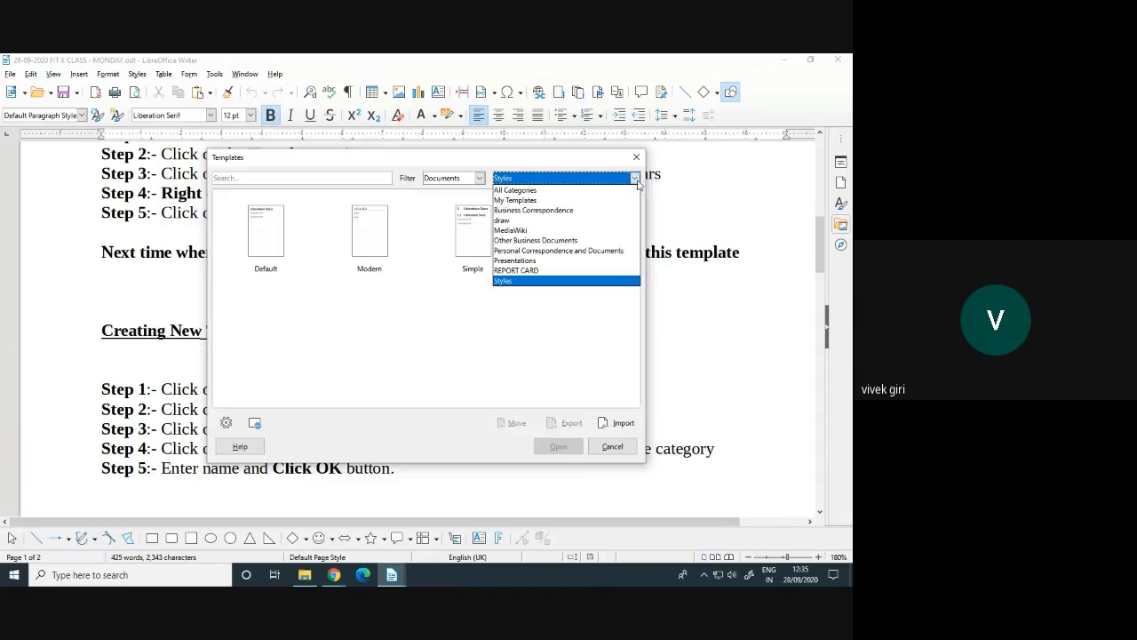
{"action": "left_click", "coordinate": [563, 191]}
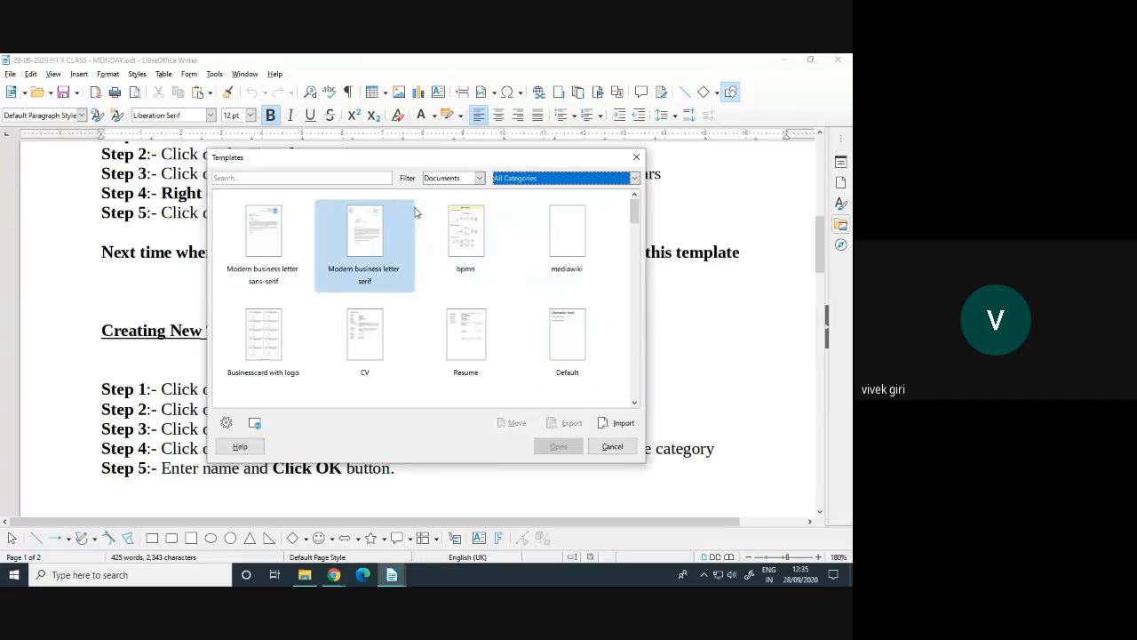
{"action": "left_click", "coordinate": [560, 179]}
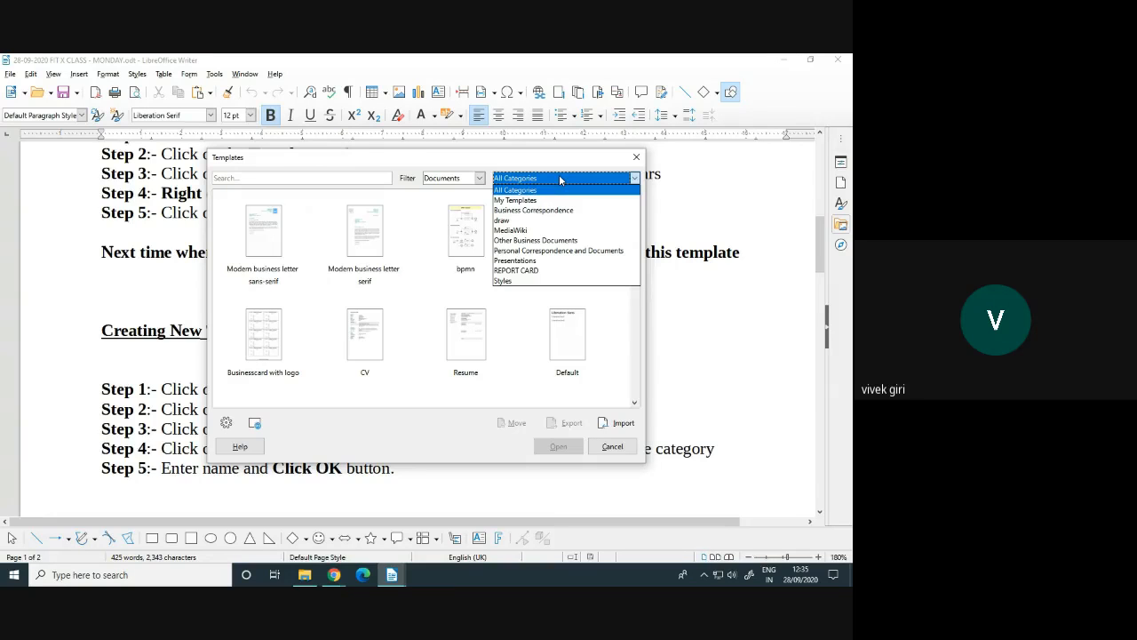
{"action": "left_click", "coordinate": [636, 156]}
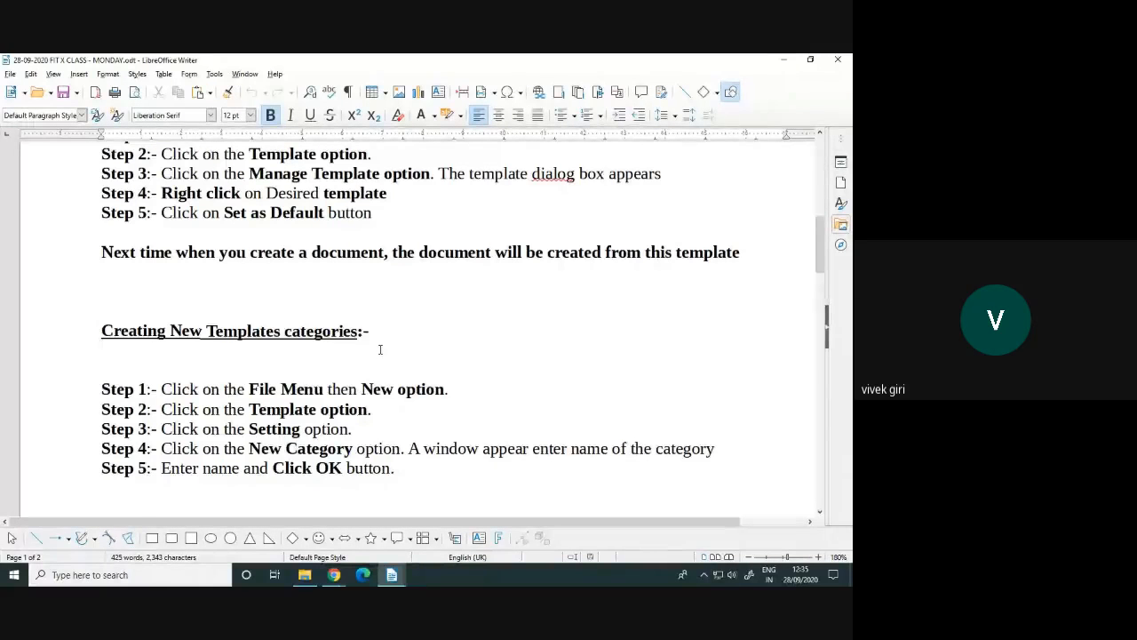
Scroll to the Creating A New Templates section and open the File menu
{"action": "scroll", "coordinate": [381, 349], "scroll_direction": "down", "scroll_amount": 2}
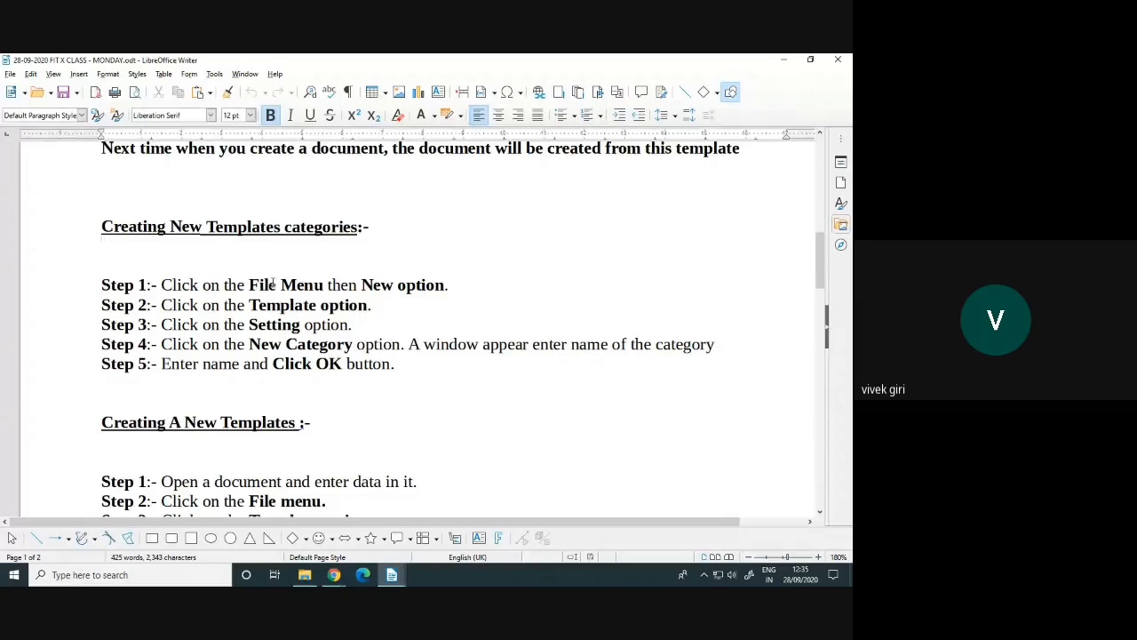
{"action": "left_click", "coordinate": [11, 74]}
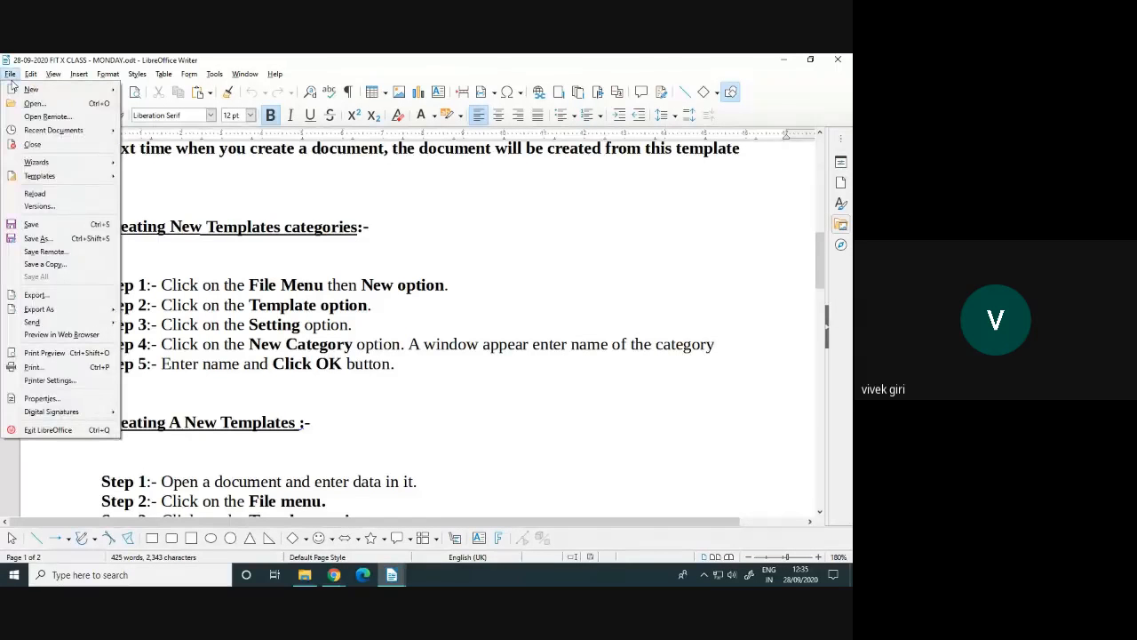
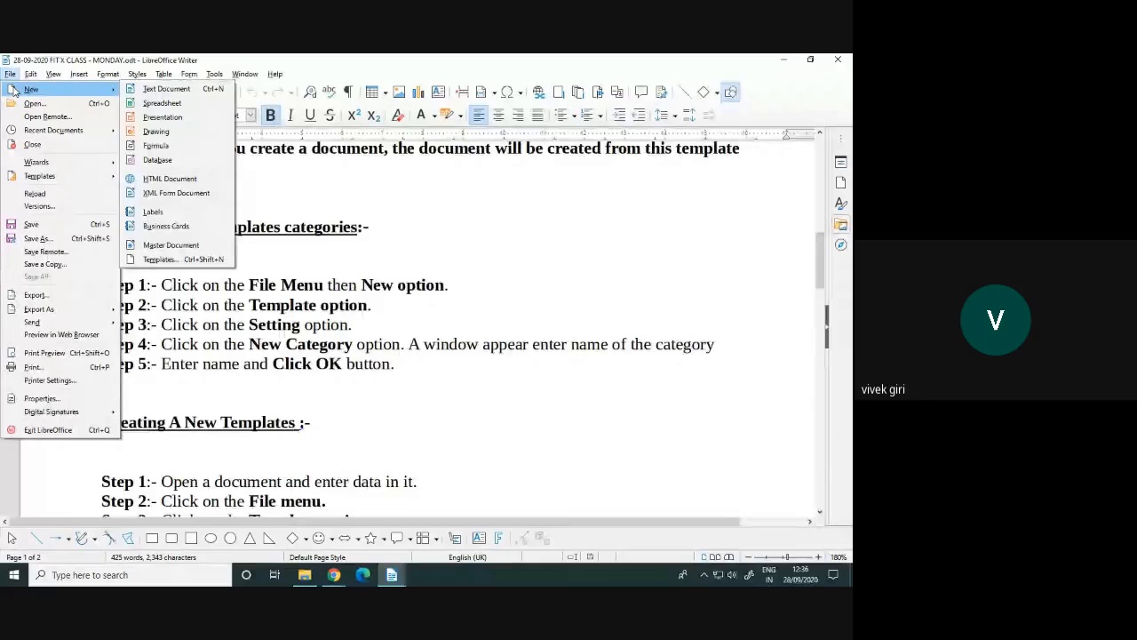
Open the Templates manager from File > New, reposition it, and show its Settings category options
{"action": "left_click", "coordinate": [10, 75]}
{"action": "left_click", "coordinate": [10, 76]}
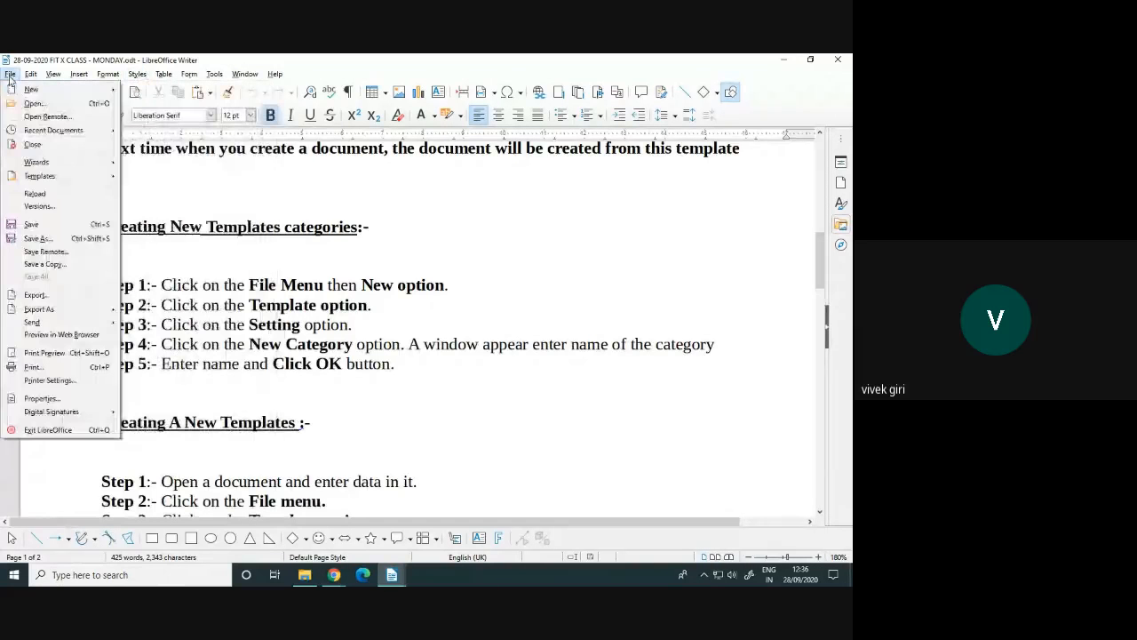
{"action": "mouse_move", "coordinate": [44, 90]}
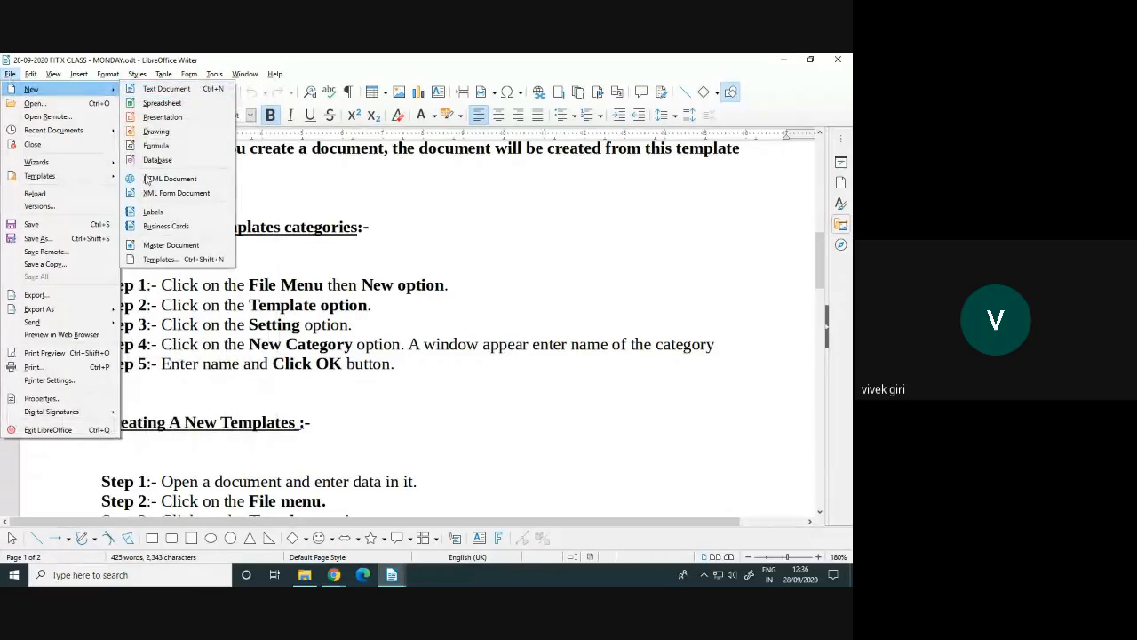
{"action": "left_click", "coordinate": [153, 259]}
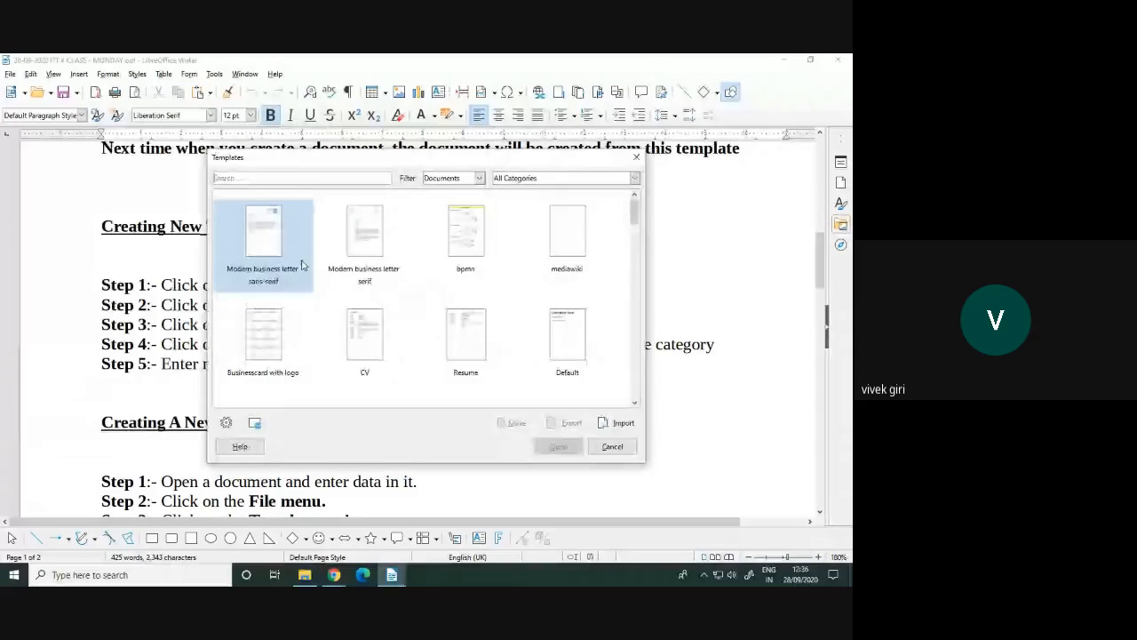
{"action": "left_click_drag", "start_coordinate": [337, 165], "coordinate": [533, 139]}
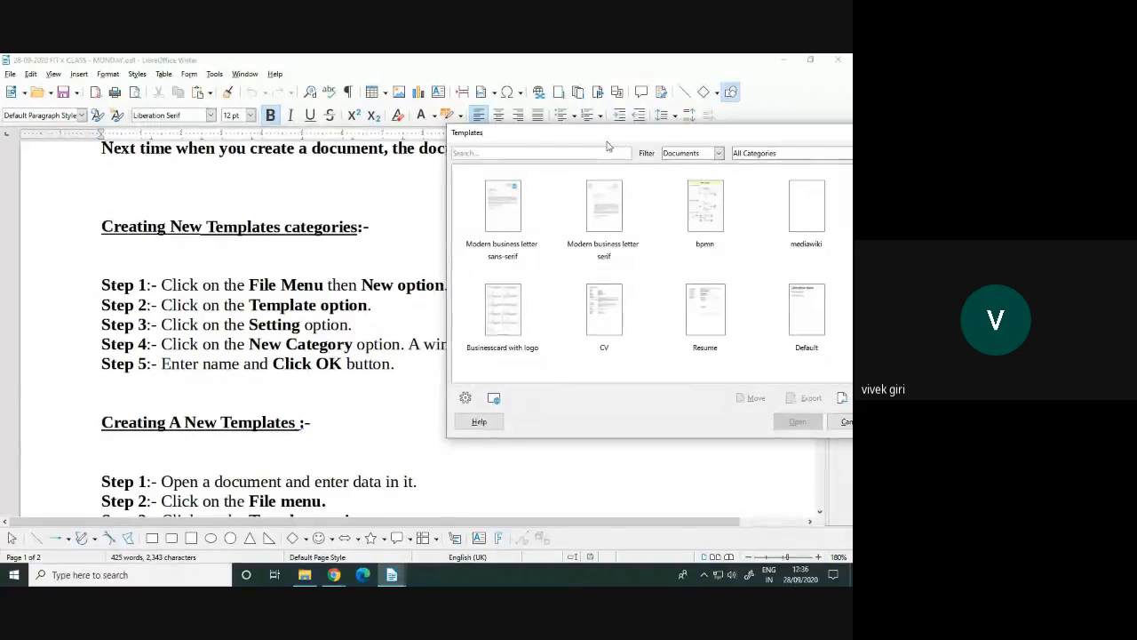
{"action": "left_click_drag", "start_coordinate": [598, 135], "coordinate": [516, 117]}
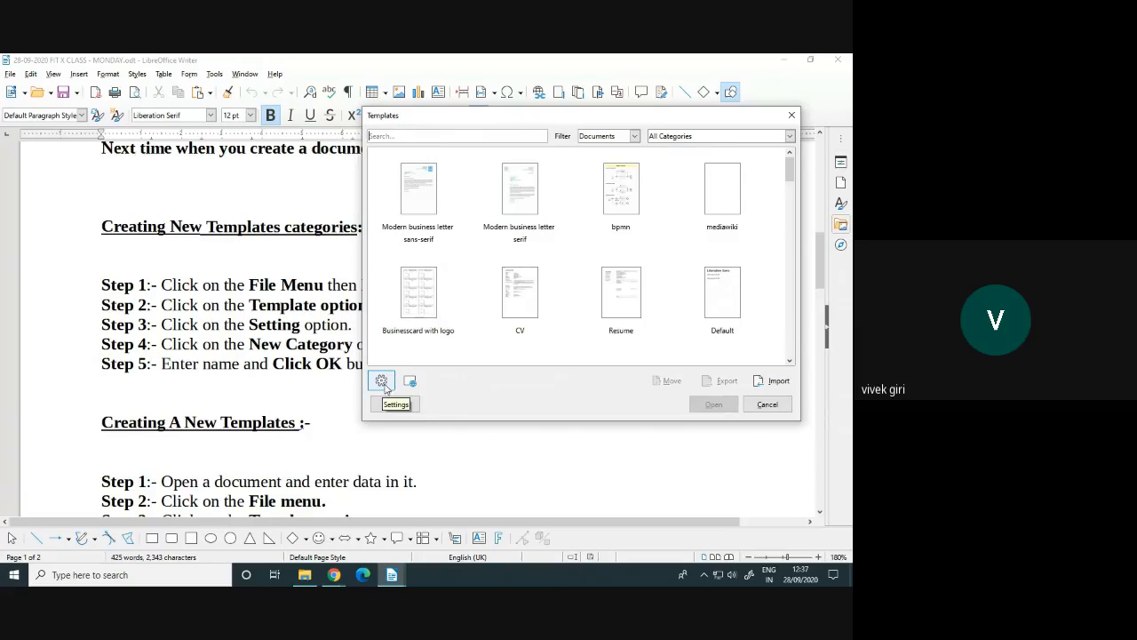
{"action": "left_click", "coordinate": [383, 382]}
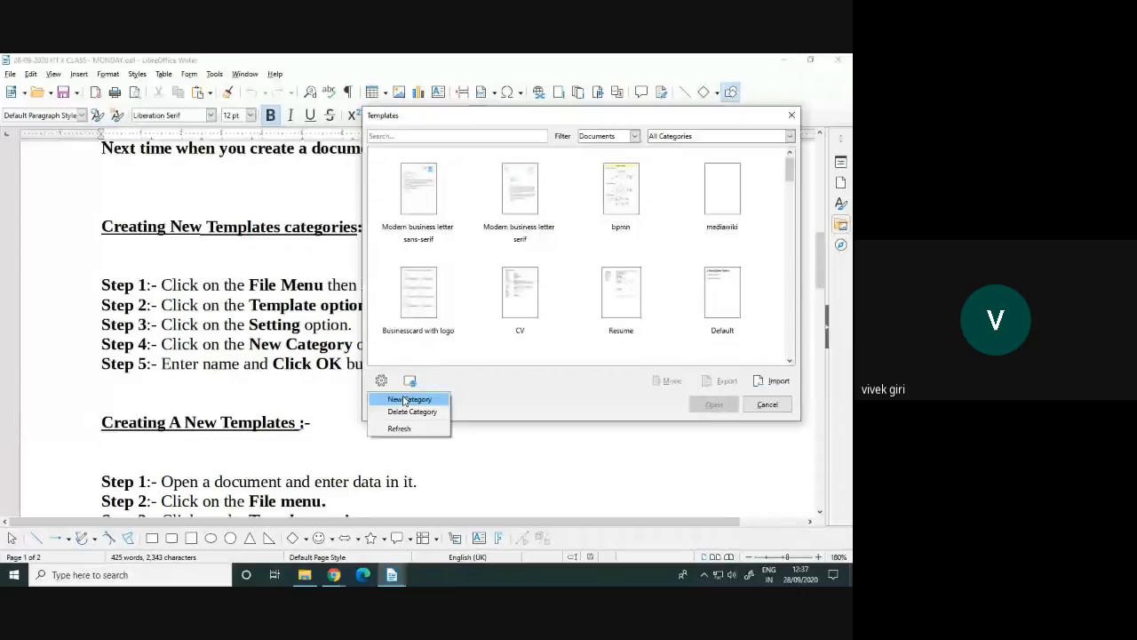
Create the '10-A-B-C REPORT CARD FORMAT' category and filter the Templates list to show it
{"action": "left_click", "coordinate": [405, 399]}
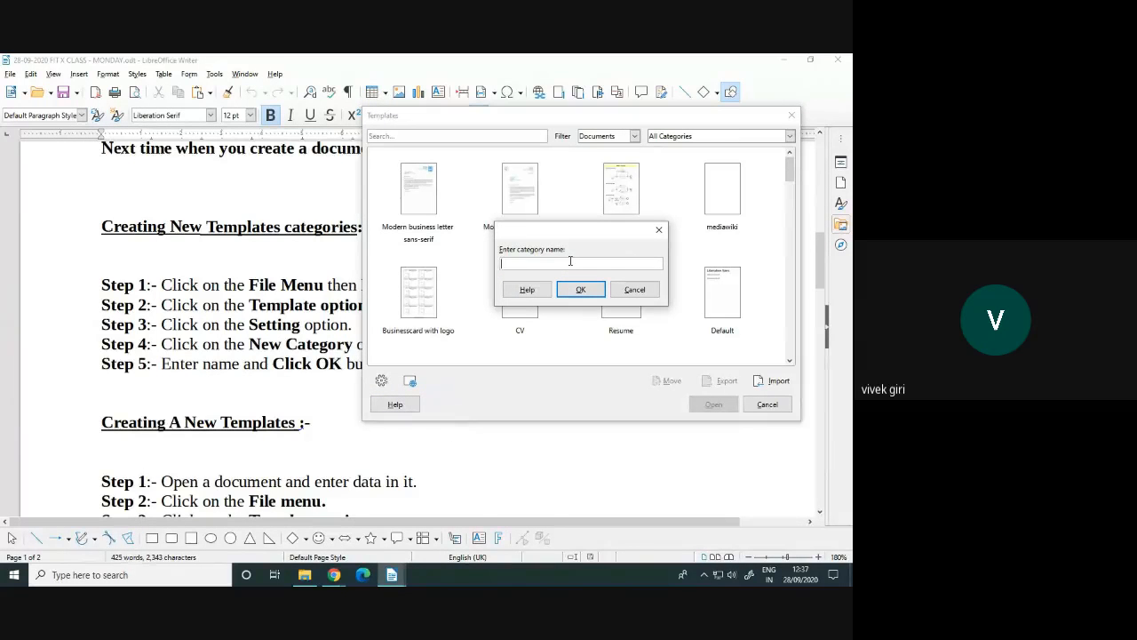
{"action": "type", "text": "10-A-B-C REPORT CARD FORMAT"}
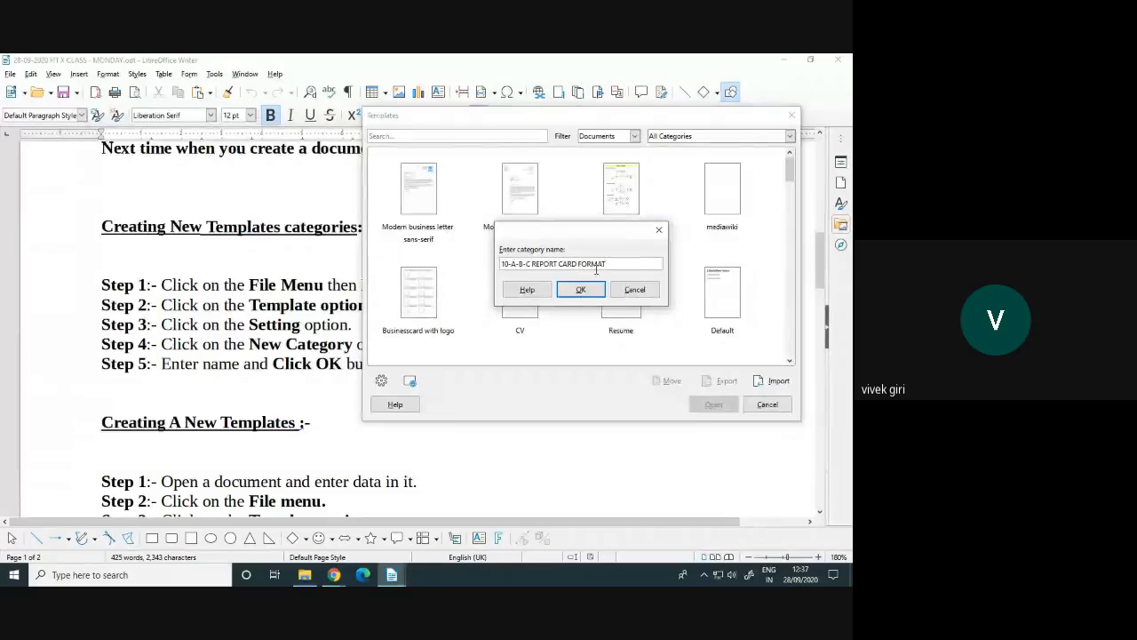
{"action": "left_click", "coordinate": [580, 291]}
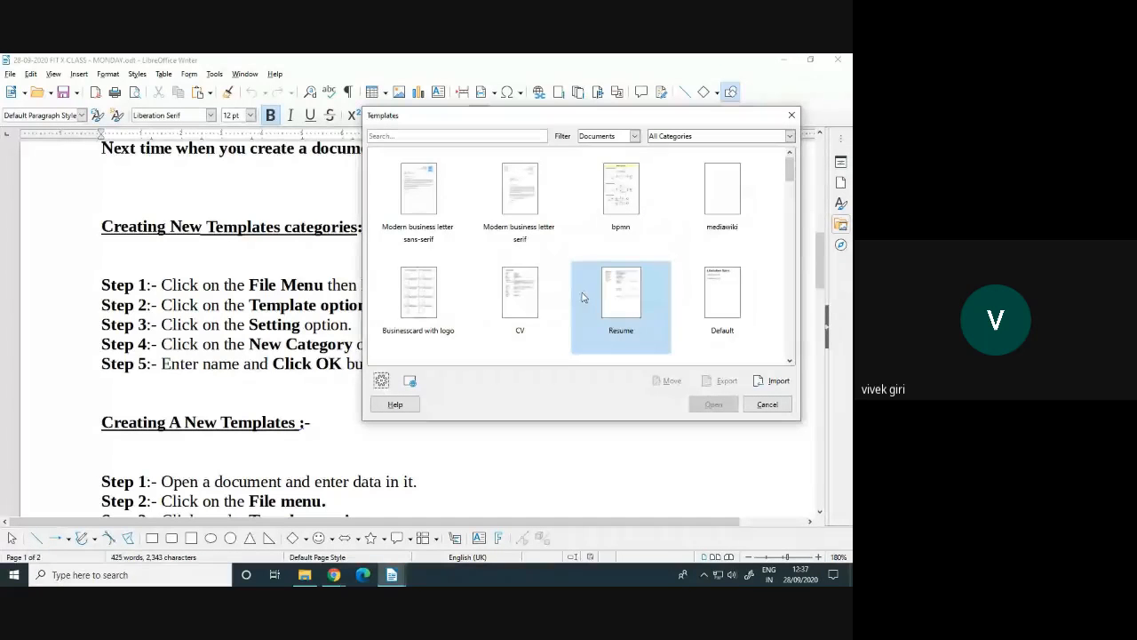
{"action": "left_click", "coordinate": [673, 138]}
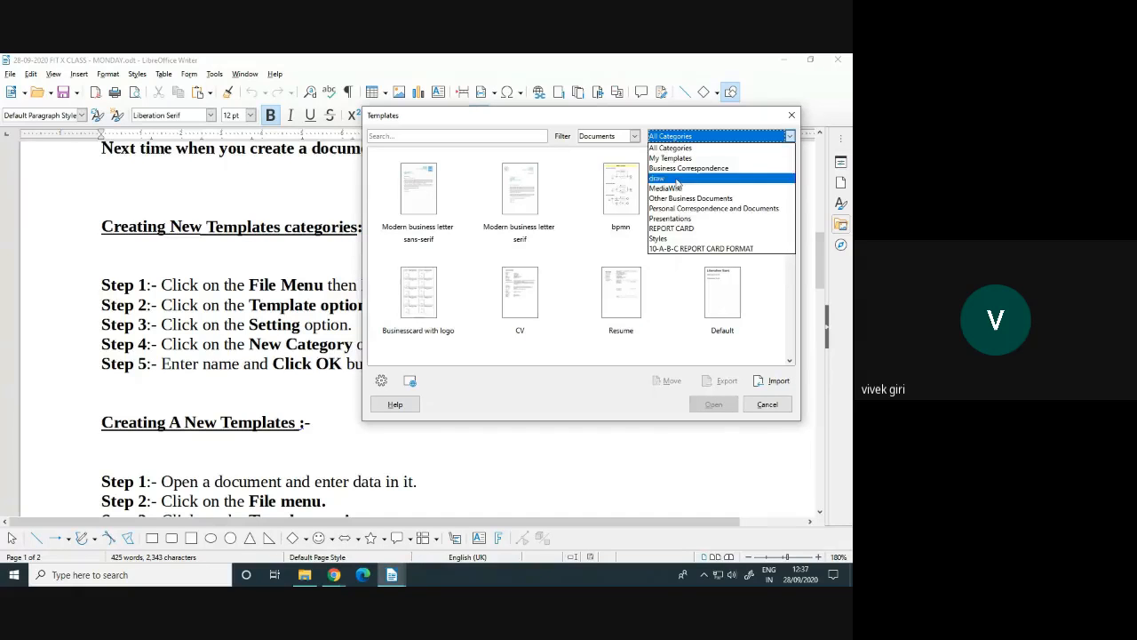
{"action": "left_click", "coordinate": [667, 252]}
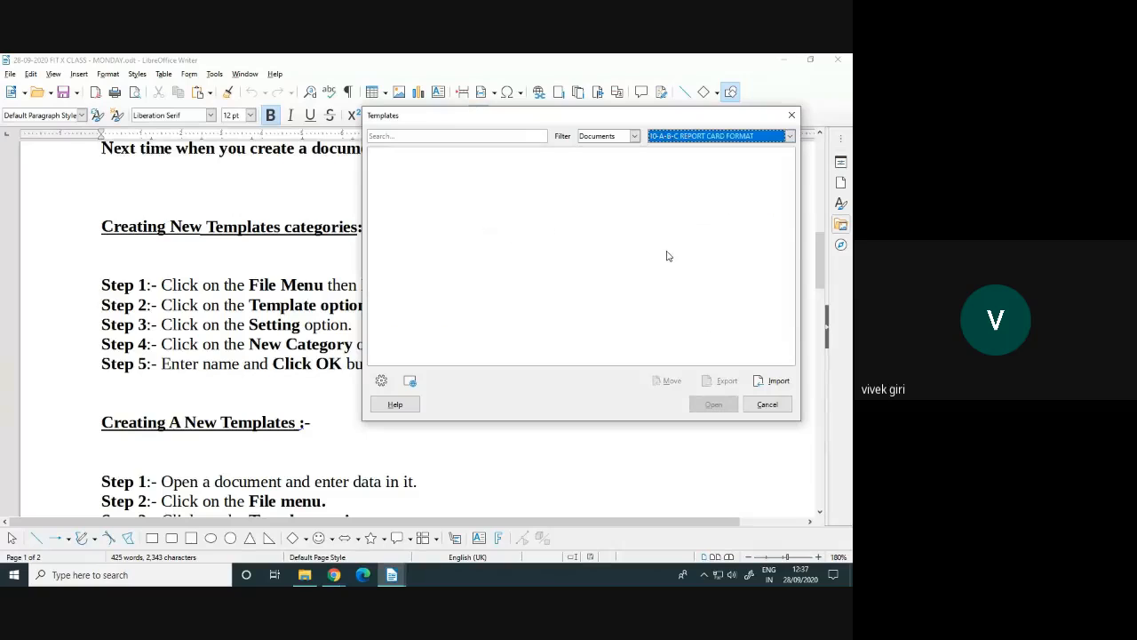
{"action": "left_click", "coordinate": [382, 161]}
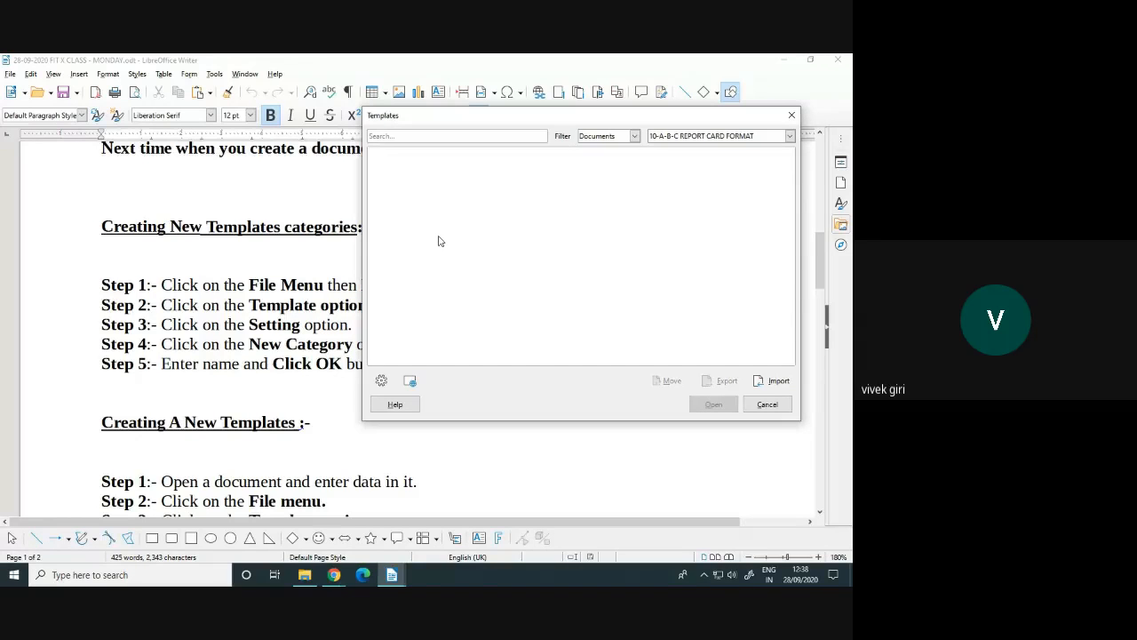
Close the Templates dialog and select part of the Templates categories heading in the notes
{"action": "left_click", "coordinate": [766, 405]}
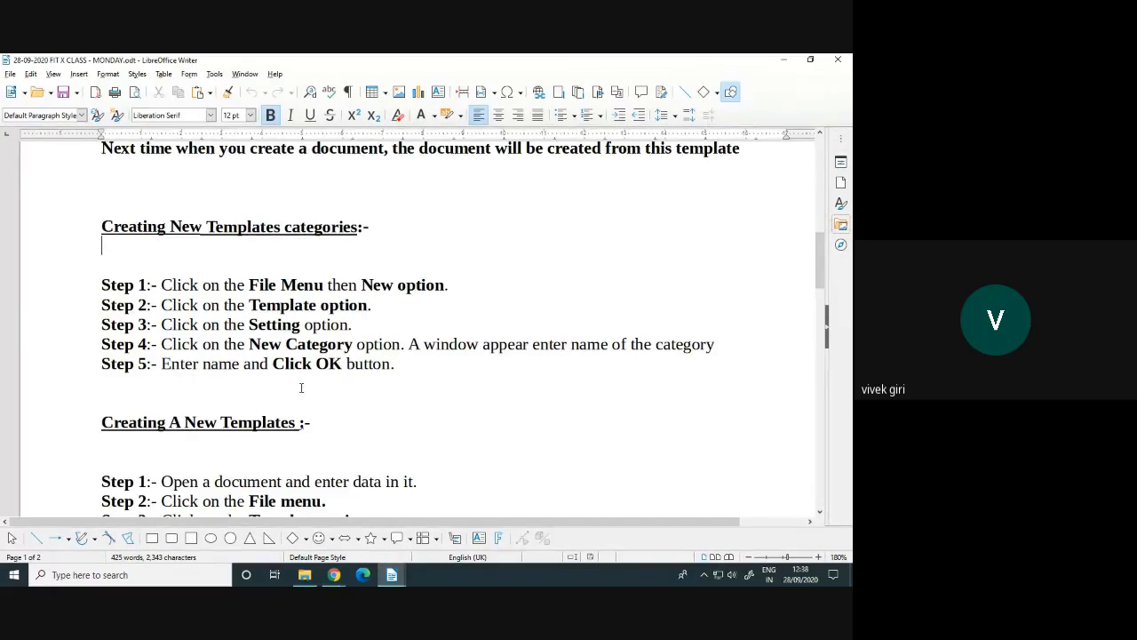
{"action": "left_click", "coordinate": [395, 364]}
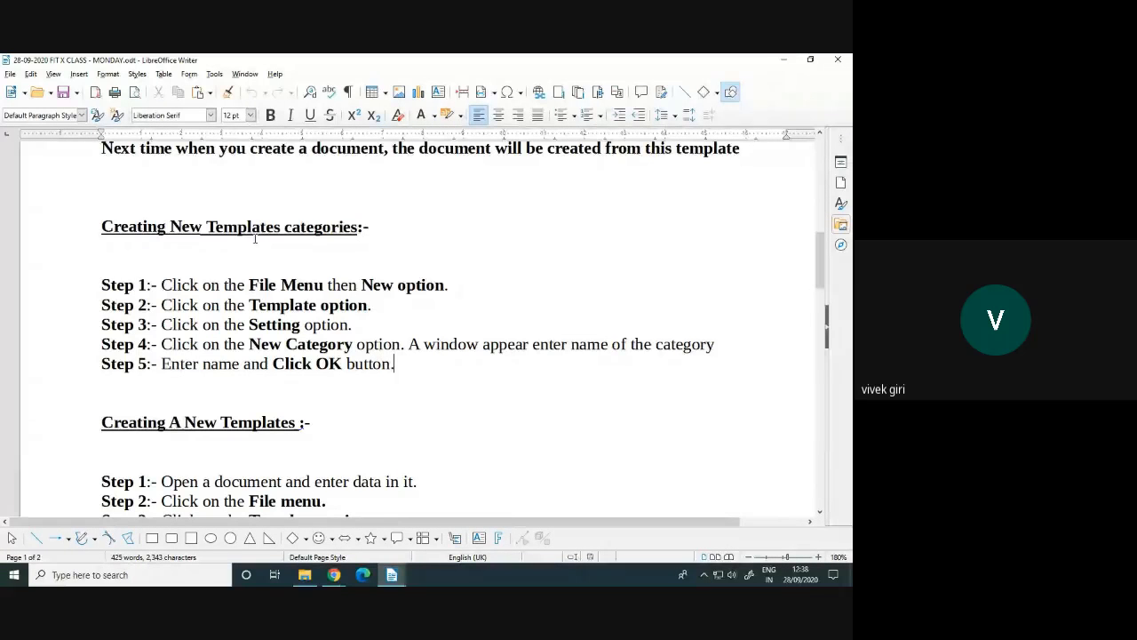
{"action": "left_click_drag", "start_coordinate": [205, 226], "coordinate": [352, 228]}
Reopen the Templates manager, start a new category, then cancel it and close the manager
{"action": "left_click", "coordinate": [10, 74]}
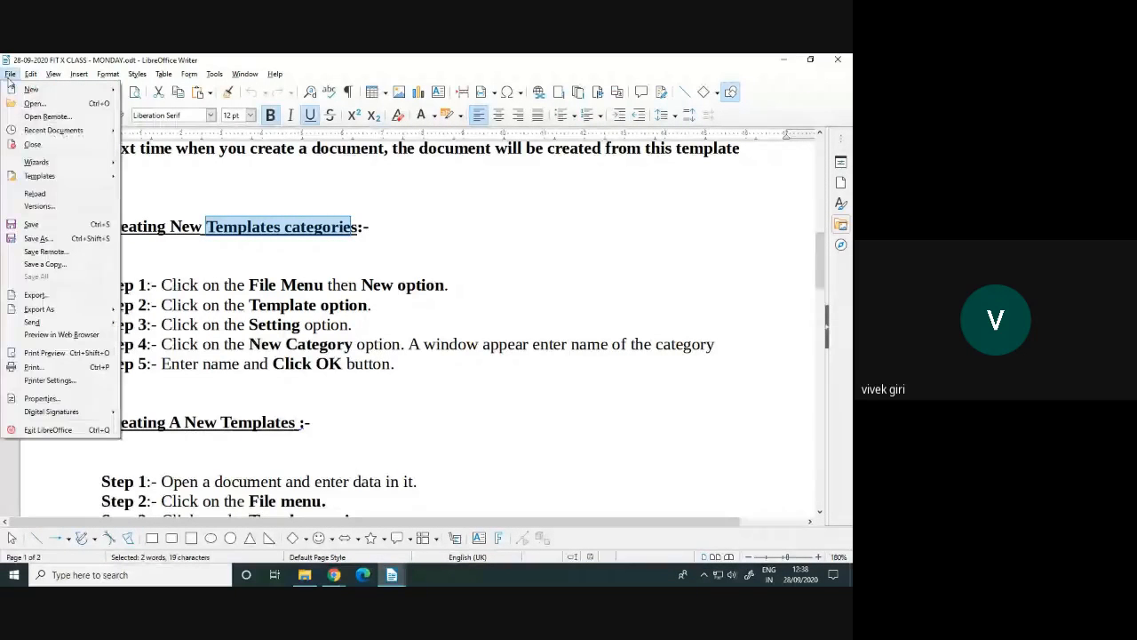
{"action": "mouse_move", "coordinate": [36, 88]}
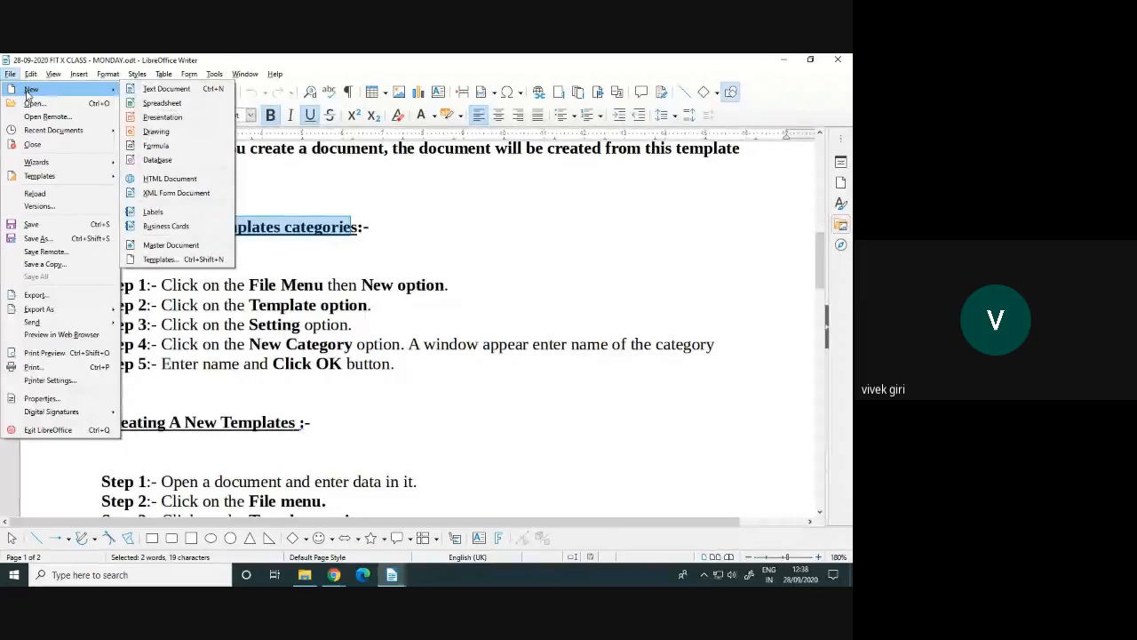
{"action": "left_click", "coordinate": [154, 259]}
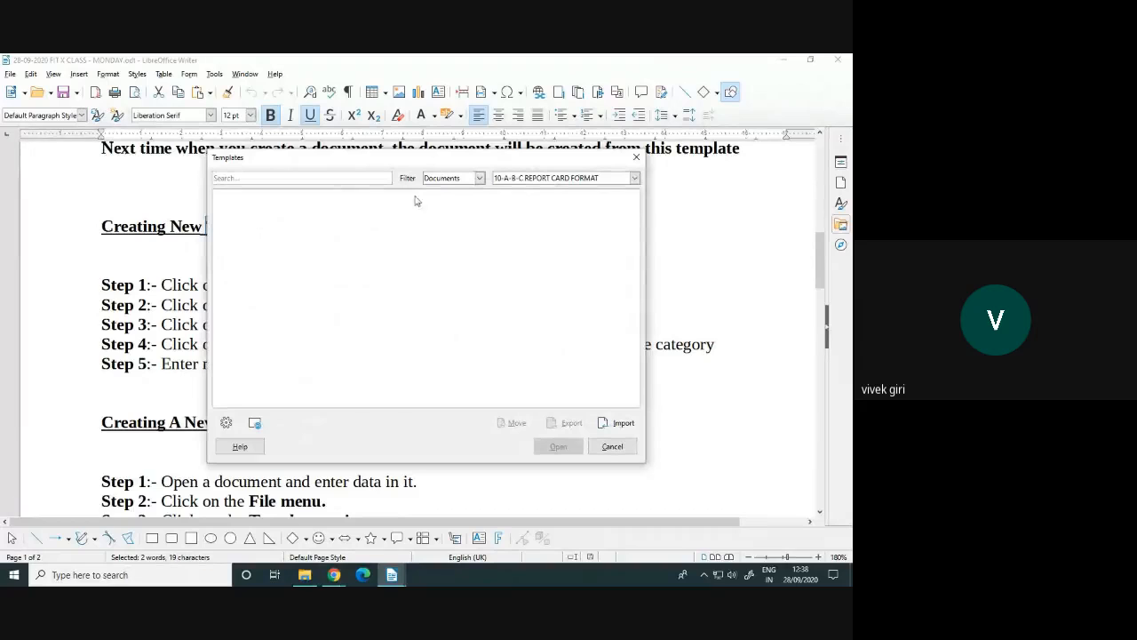
{"action": "left_click", "coordinate": [226, 424]}
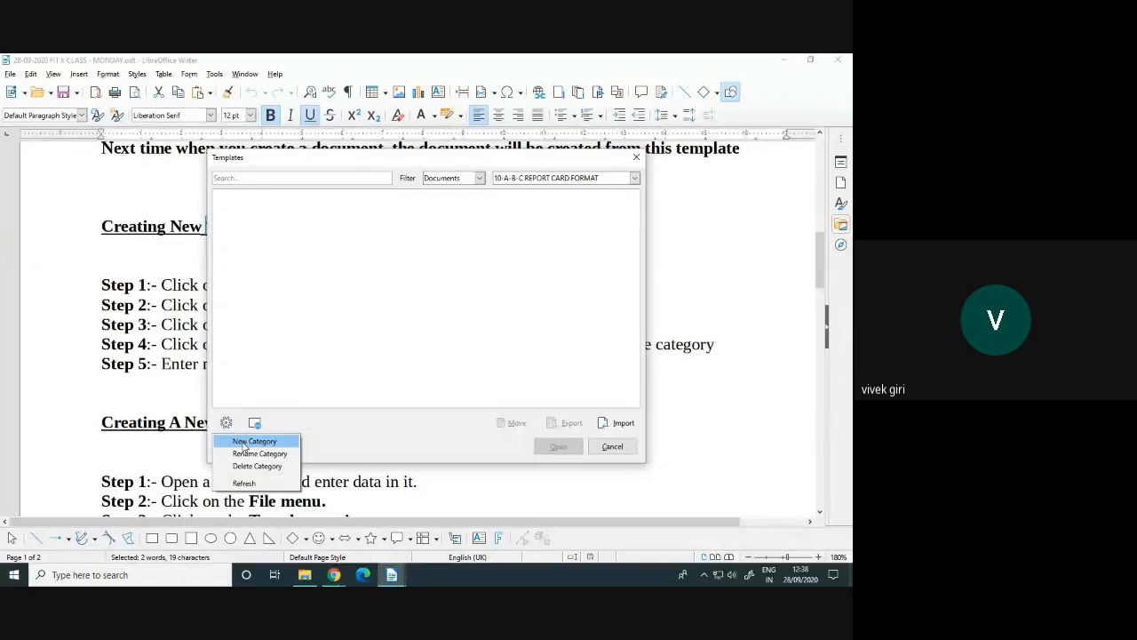
{"action": "left_click", "coordinate": [244, 443]}
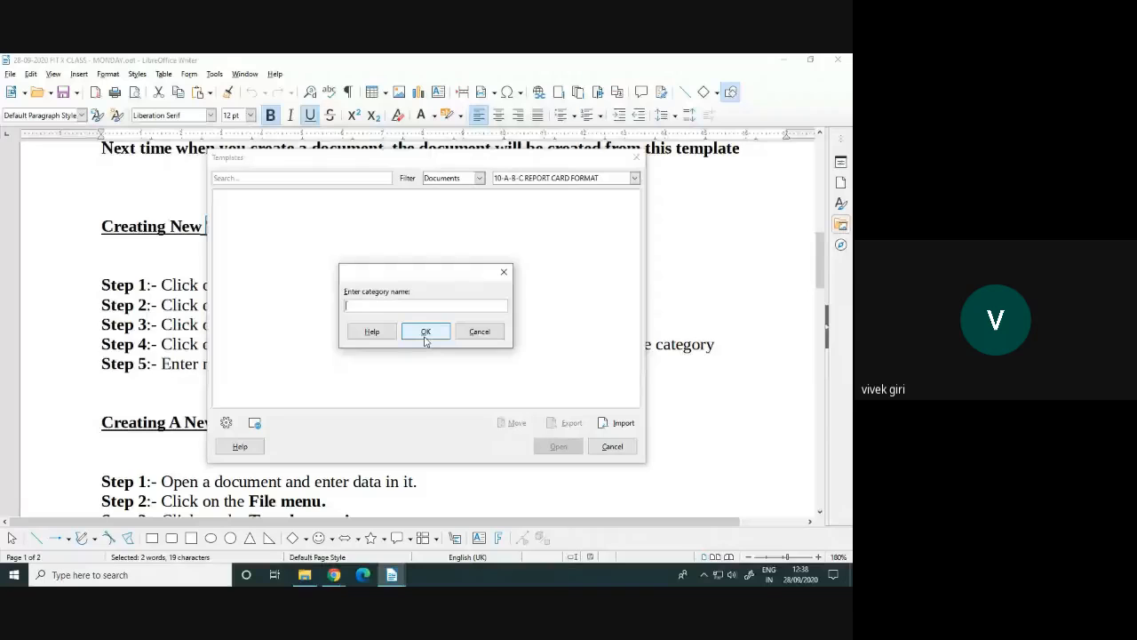
{"action": "left_click", "coordinate": [480, 332]}
{"action": "left_click", "coordinate": [612, 445]}
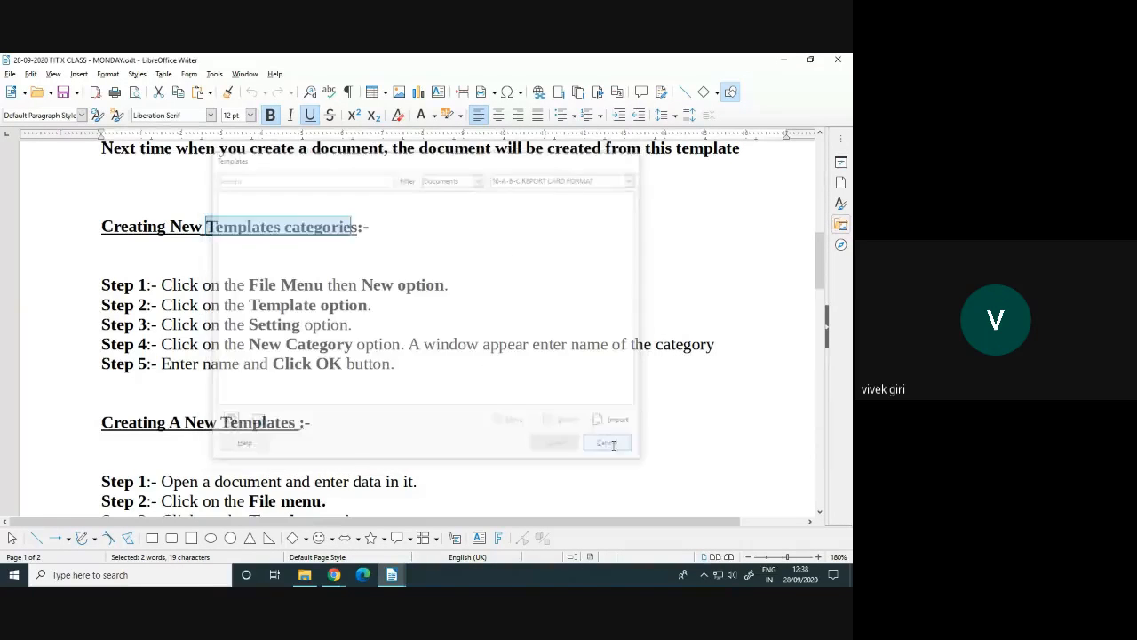
Go to the Creating A New Templates section and highlight the Step 1 text
{"action": "left_click", "coordinate": [333, 400]}
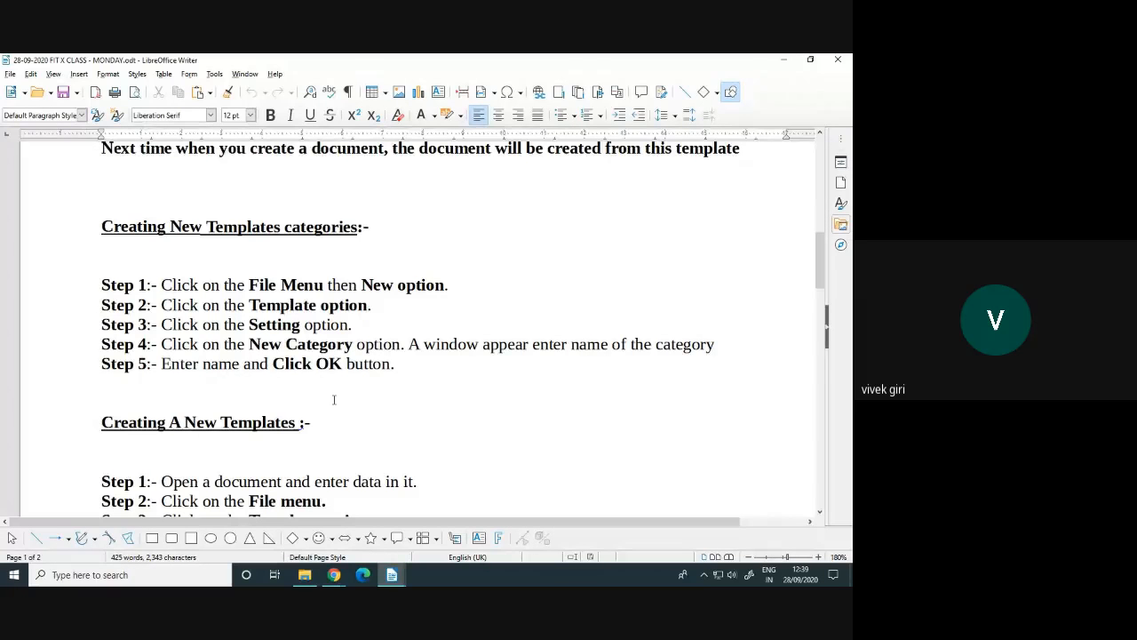
{"action": "scroll", "coordinate": [334, 400], "scroll_direction": "down", "scroll_amount": 4}
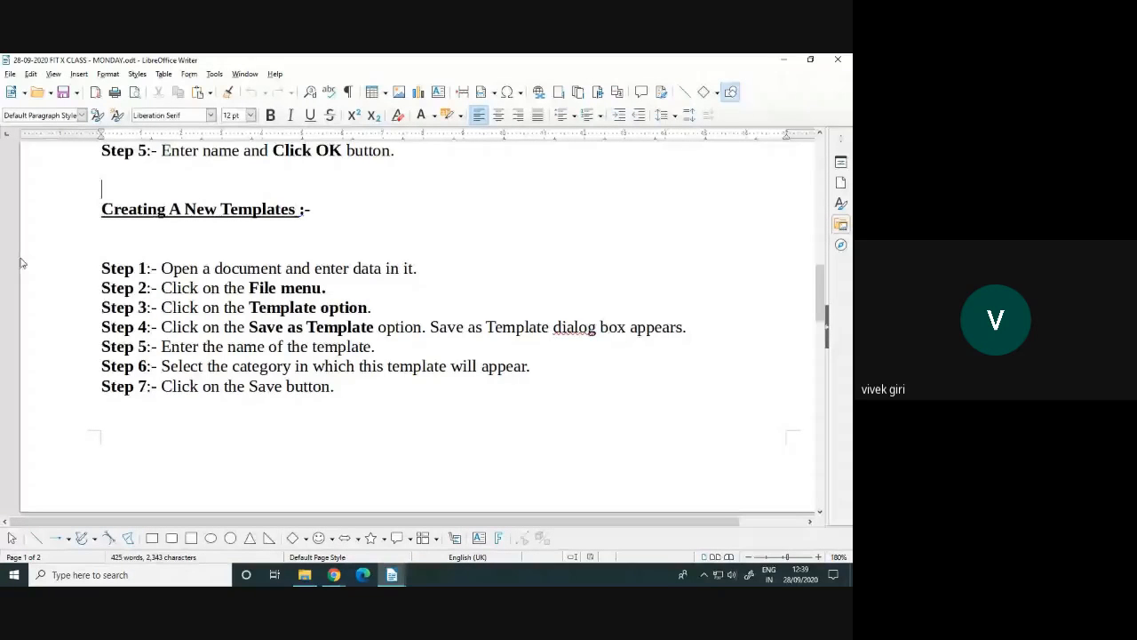
{"action": "left_click", "coordinate": [116, 209]}
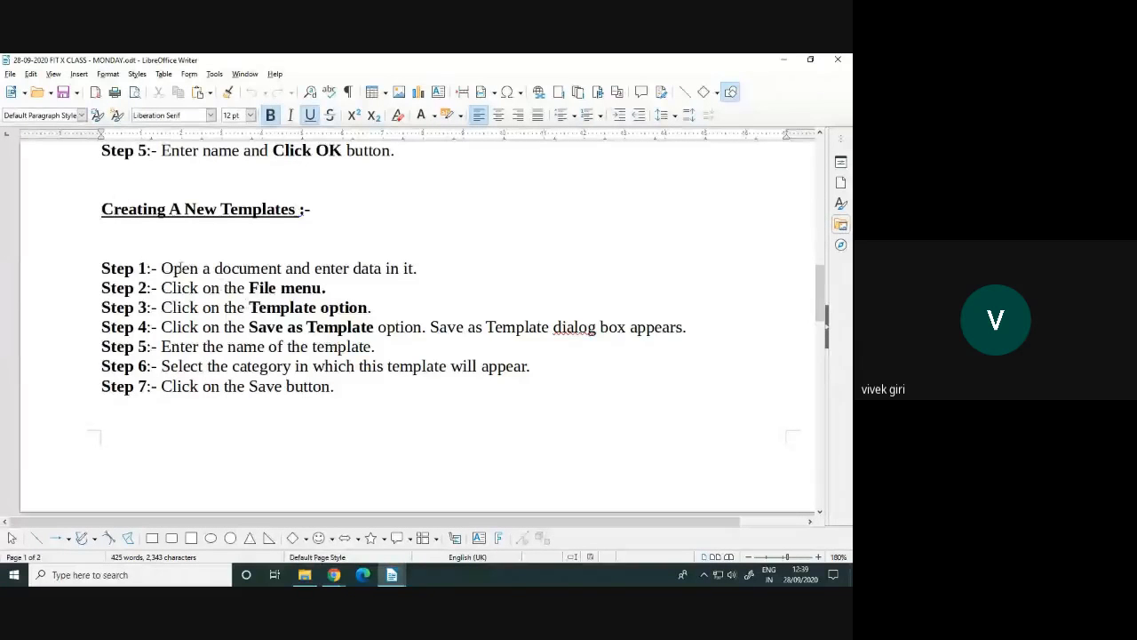
{"action": "left_click_drag", "start_coordinate": [161, 267], "coordinate": [418, 268]}
{"action": "left_click", "coordinate": [319, 268]}
{"action": "left_click", "coordinate": [424, 271]}
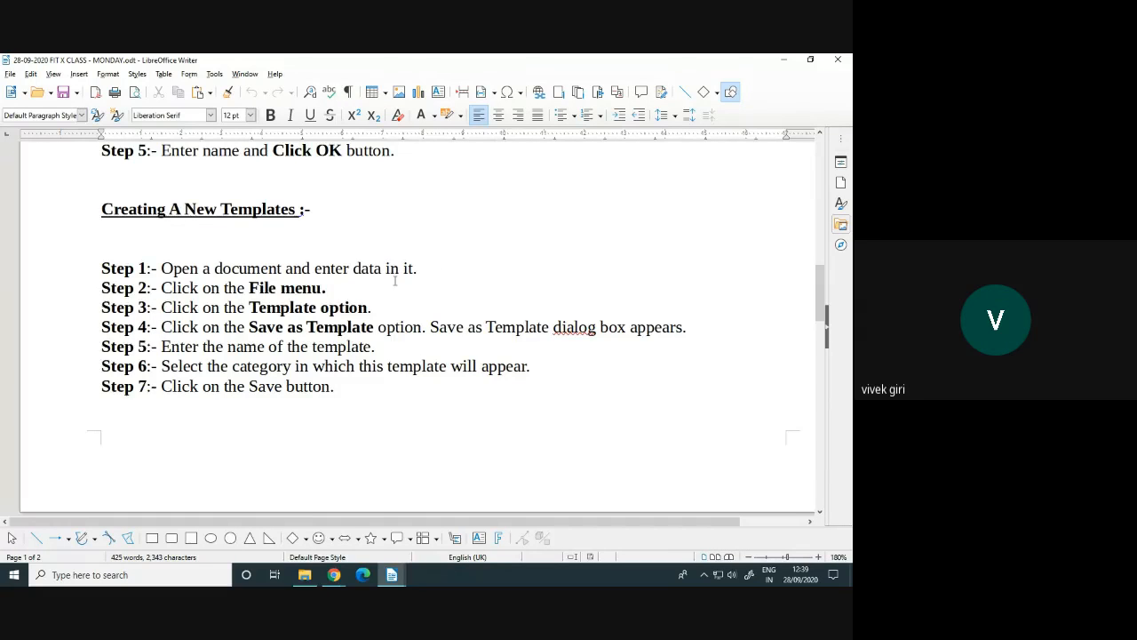
Open '28-09-2020 FIT X CLASS -REPORT CARD TEMPLATE' from the 10th FIT 2020 folder
{"action": "mouse_move", "coordinate": [305, 576]}
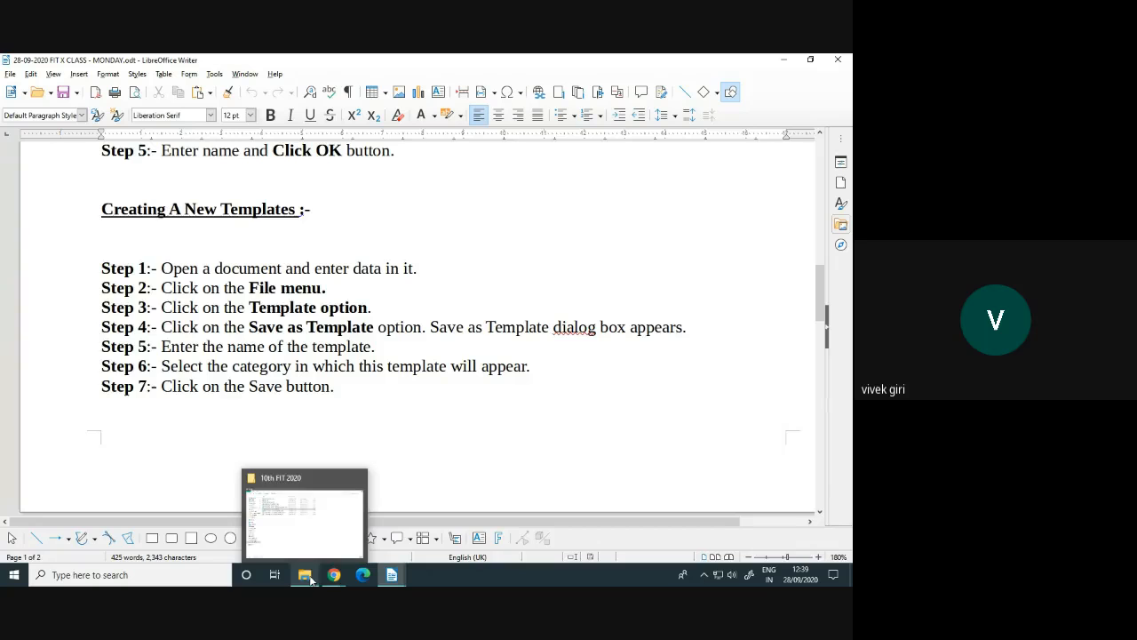
{"action": "left_click", "coordinate": [282, 540]}
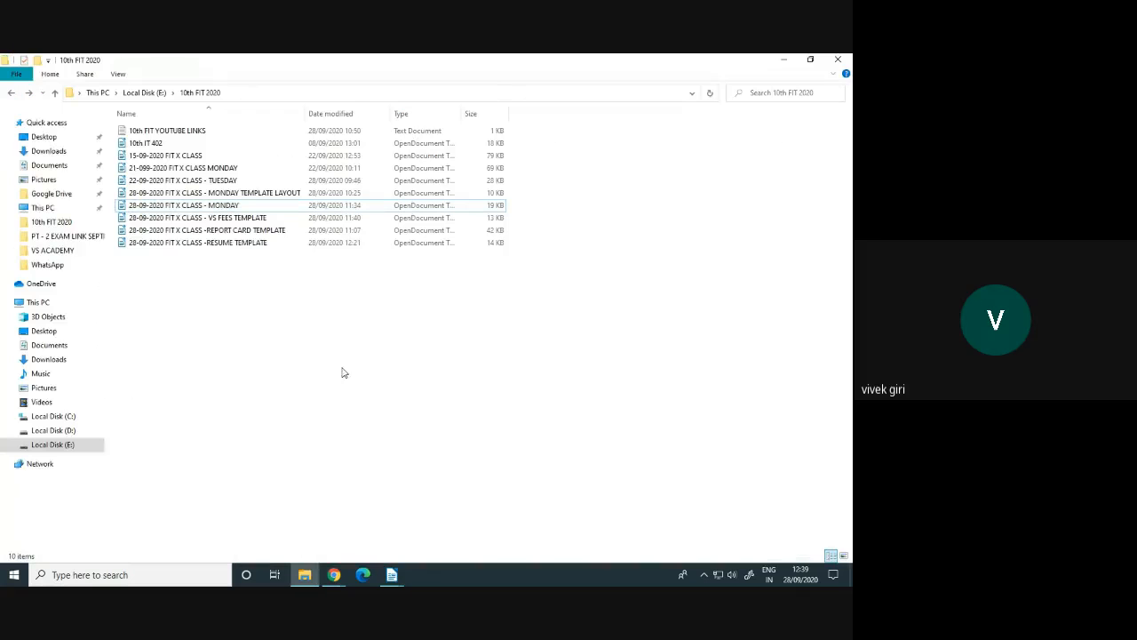
{"action": "double_click", "coordinate": [258, 231]}
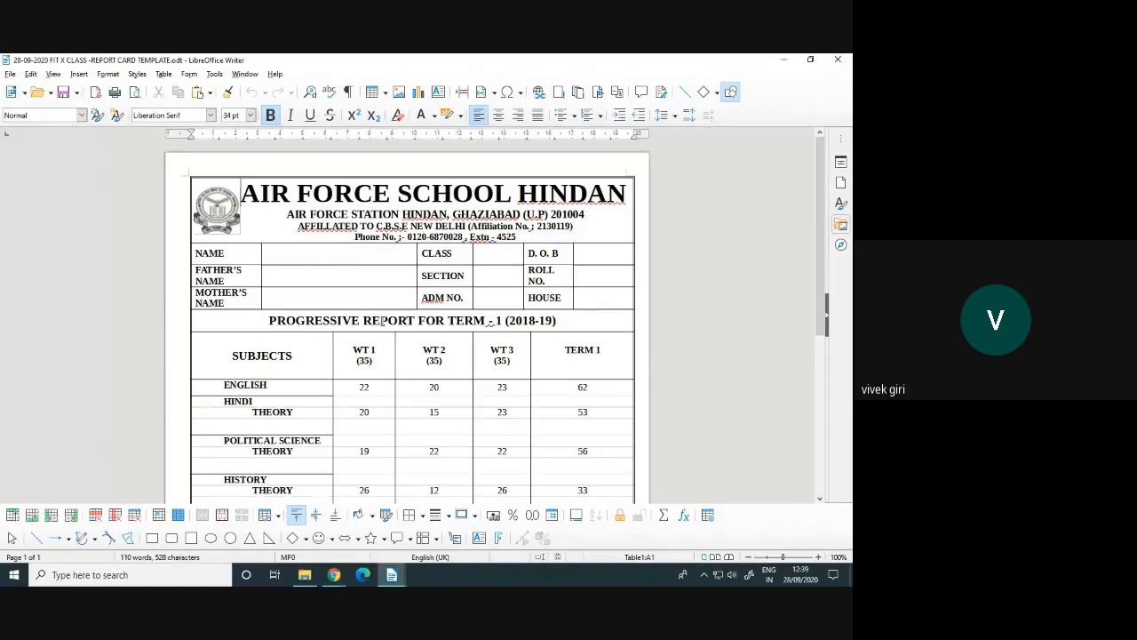
Point out the report card's empty student name, mother's name and SECTION fields
{"action": "left_click", "coordinate": [694, 380]}
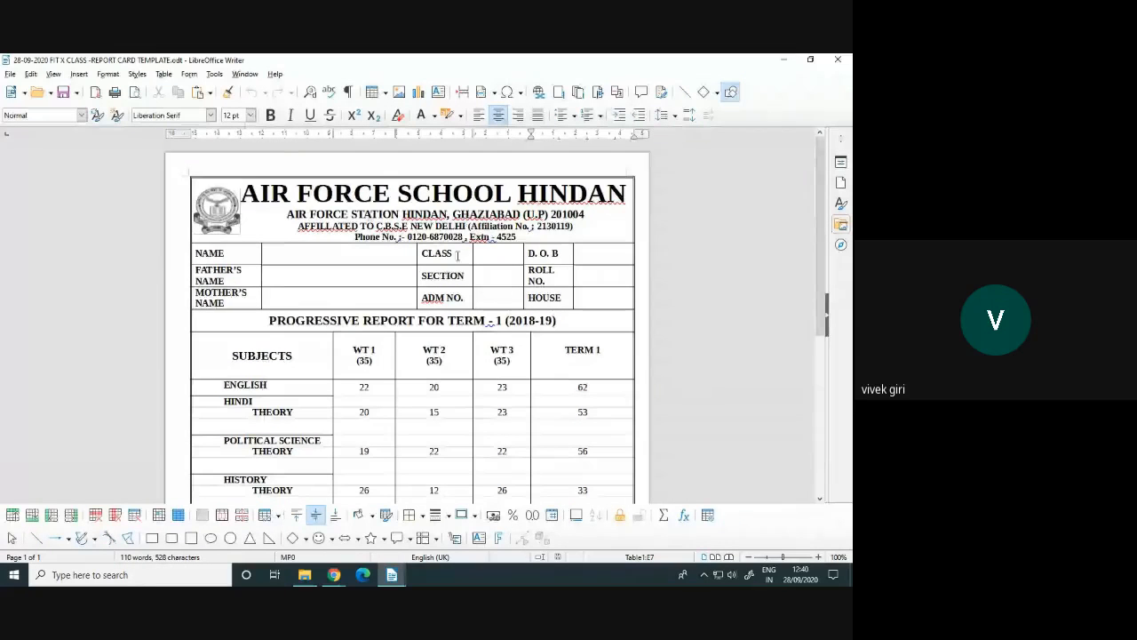
{"action": "scroll", "coordinate": [340, 252], "scroll_direction": "down", "scroll_amount": 1}
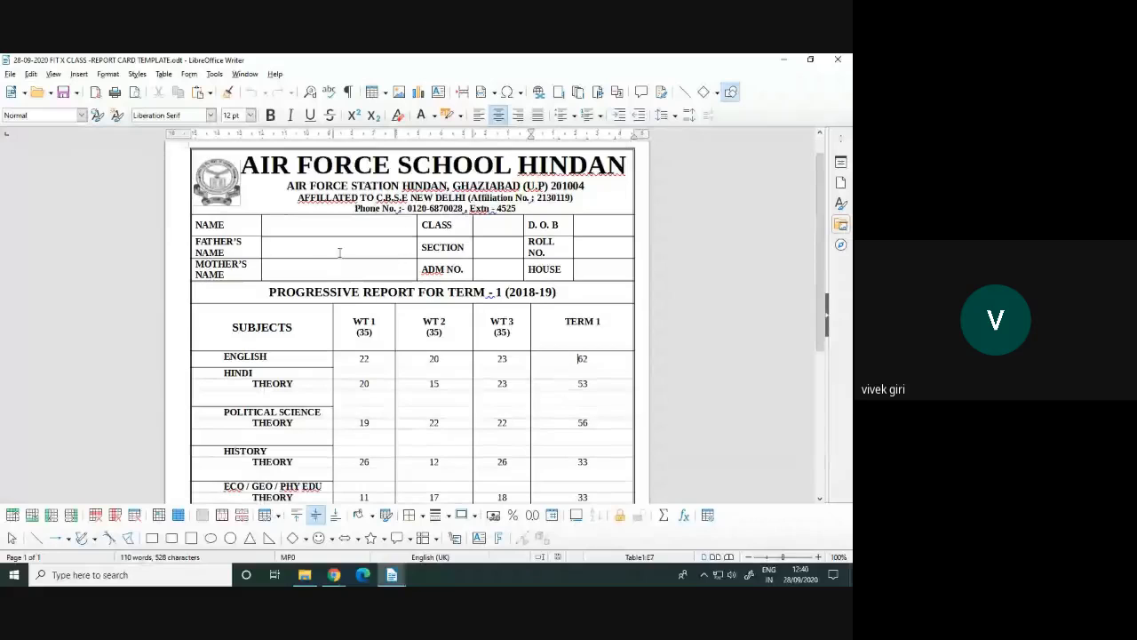
{"action": "left_click", "coordinate": [294, 224]}
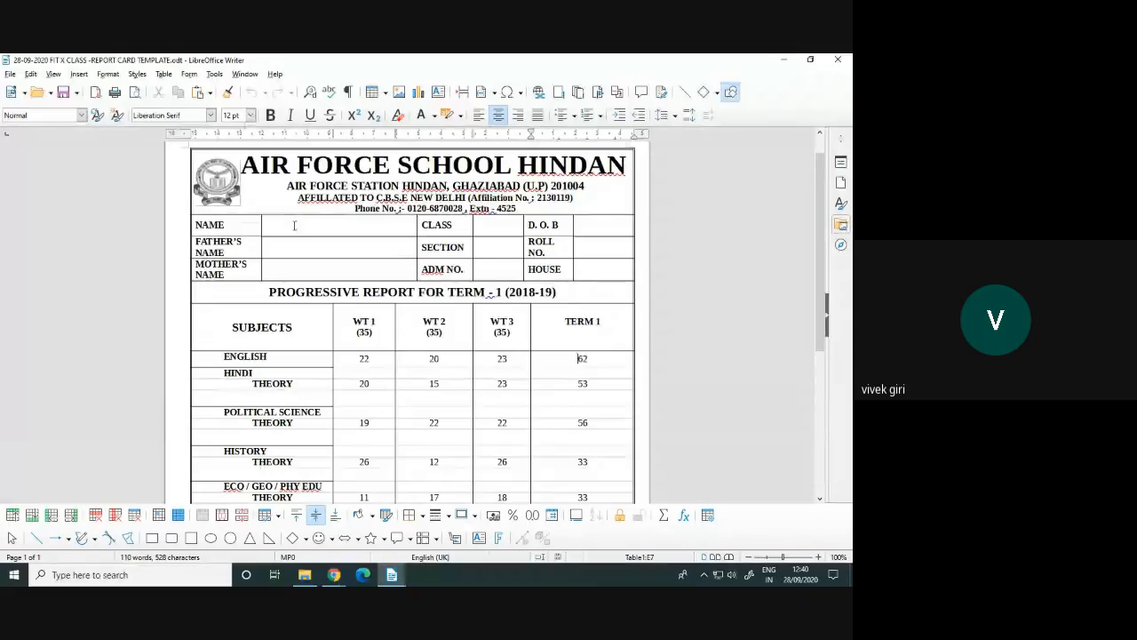
{"action": "left_click", "coordinate": [306, 269]}
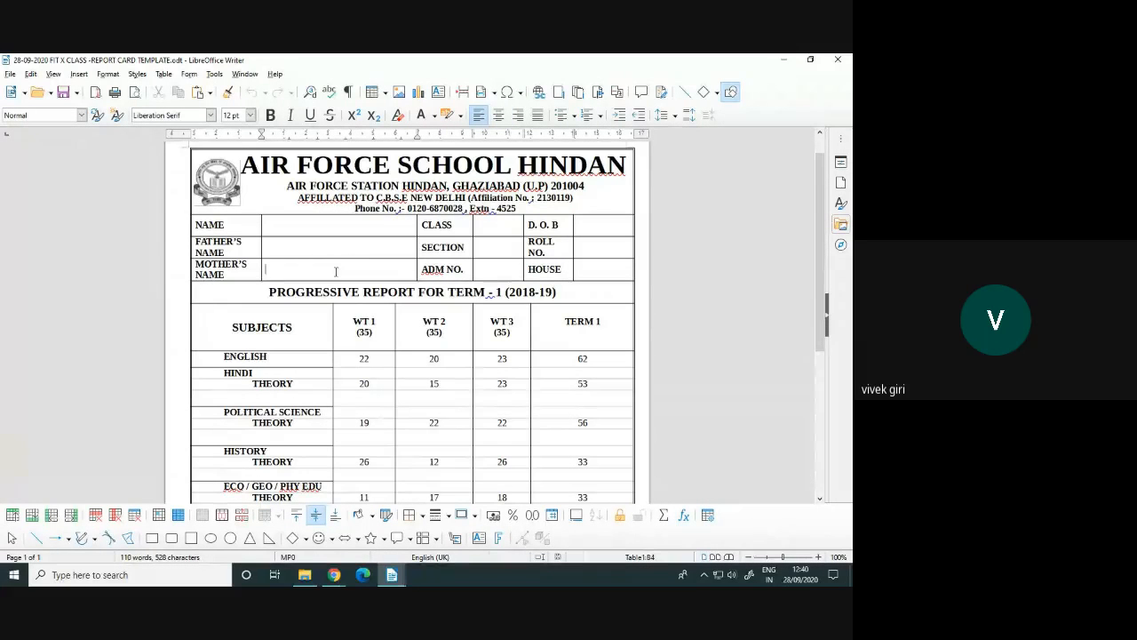
{"action": "left_click", "coordinate": [449, 247]}
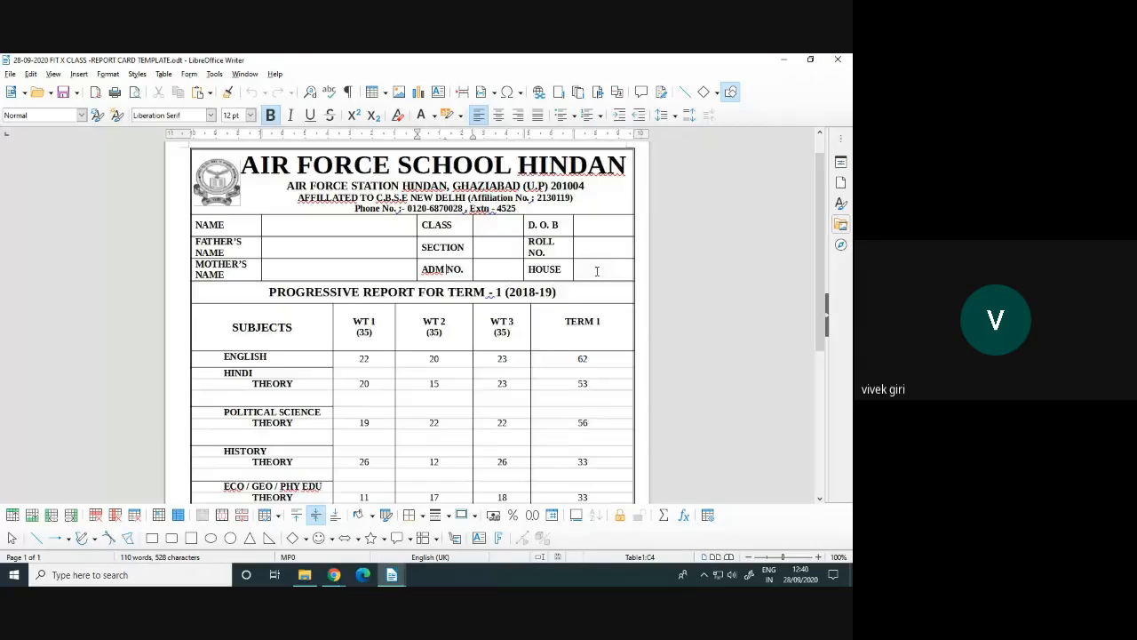
Delete all marks from the WT 1 through TERM 1 columns
{"action": "scroll", "coordinate": [601, 278], "scroll_direction": "down", "scroll_amount": 1}
{"action": "scroll", "coordinate": [601, 278], "scroll_direction": "down", "scroll_amount": 1}
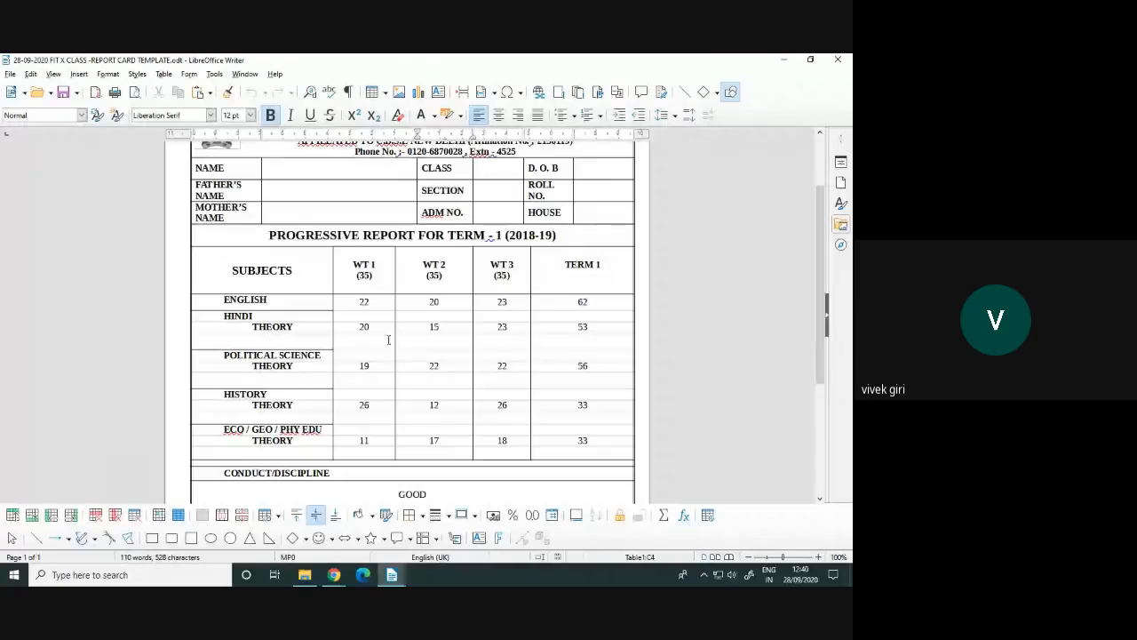
{"action": "left_click_drag", "start_coordinate": [358, 303], "coordinate": [589, 440]}
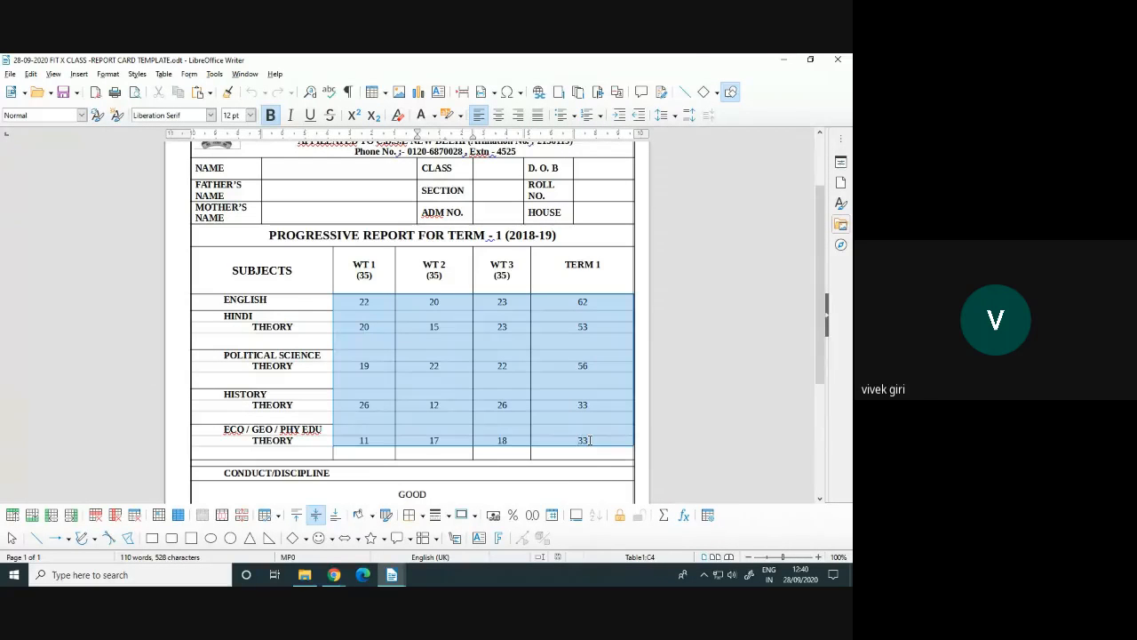
{"action": "key", "text": "Delete"}
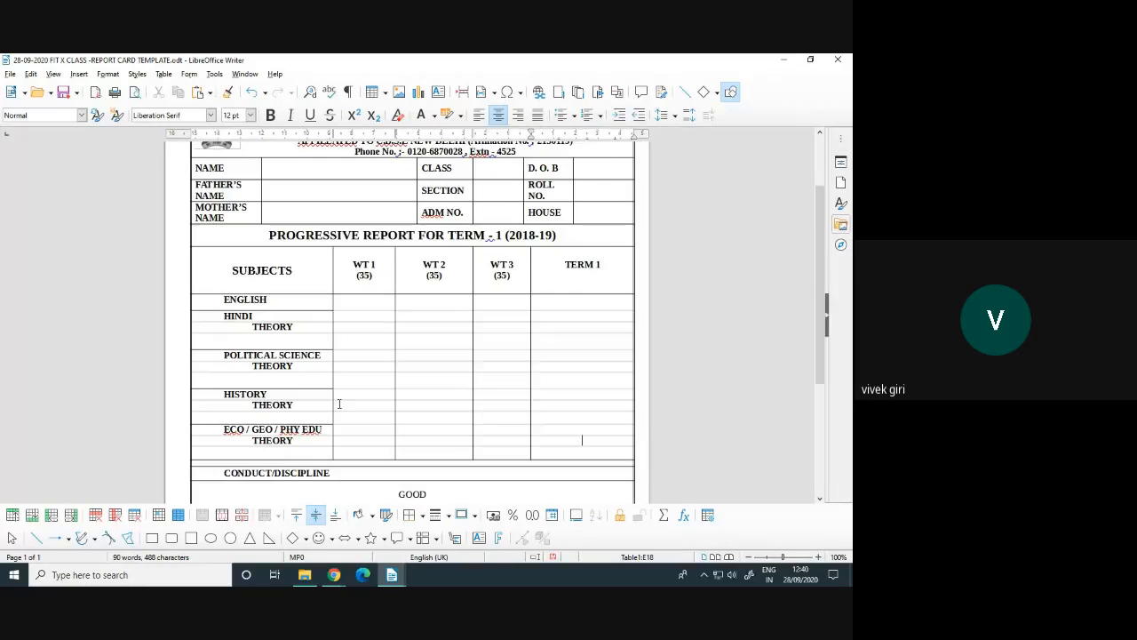
Point out the CLASS TEACHER, PRINCIPAL and PARENT signature spaces at the bottom
{"action": "scroll", "coordinate": [338, 403], "scroll_direction": "down", "scroll_amount": 2}
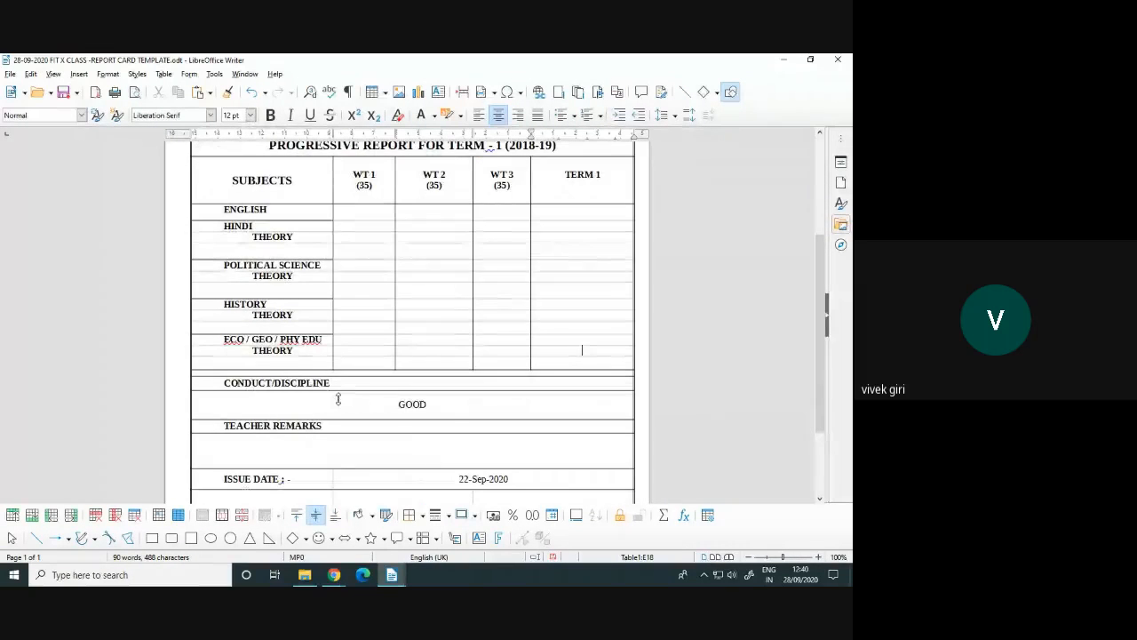
{"action": "scroll", "coordinate": [355, 400], "scroll_direction": "down", "scroll_amount": 2}
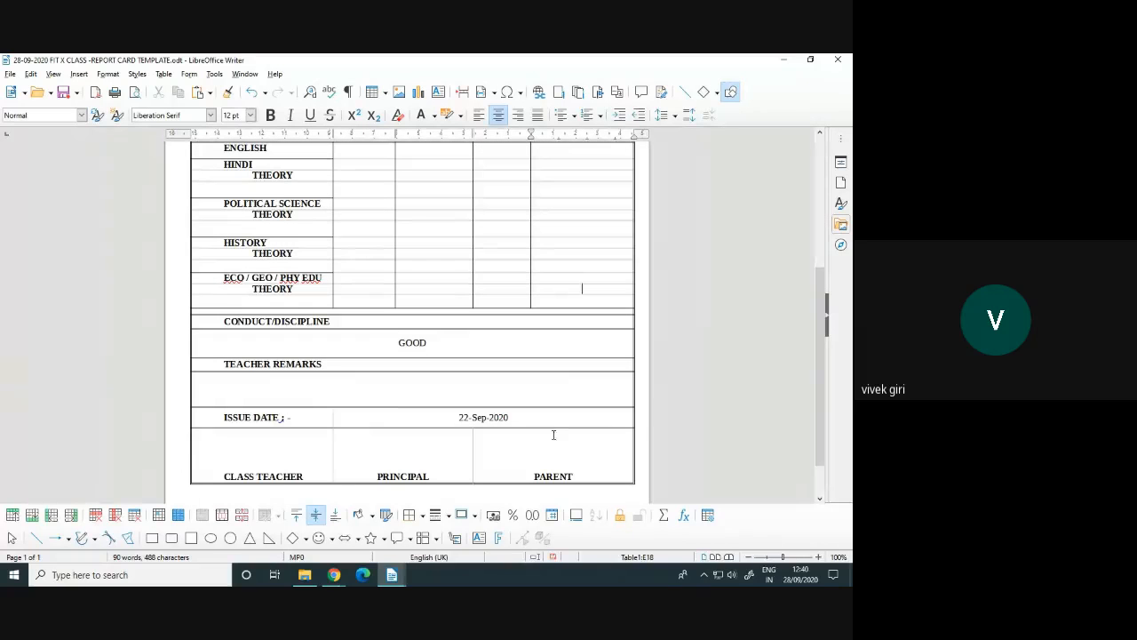
{"action": "scroll", "coordinate": [524, 416], "scroll_direction": "down", "scroll_amount": 1}
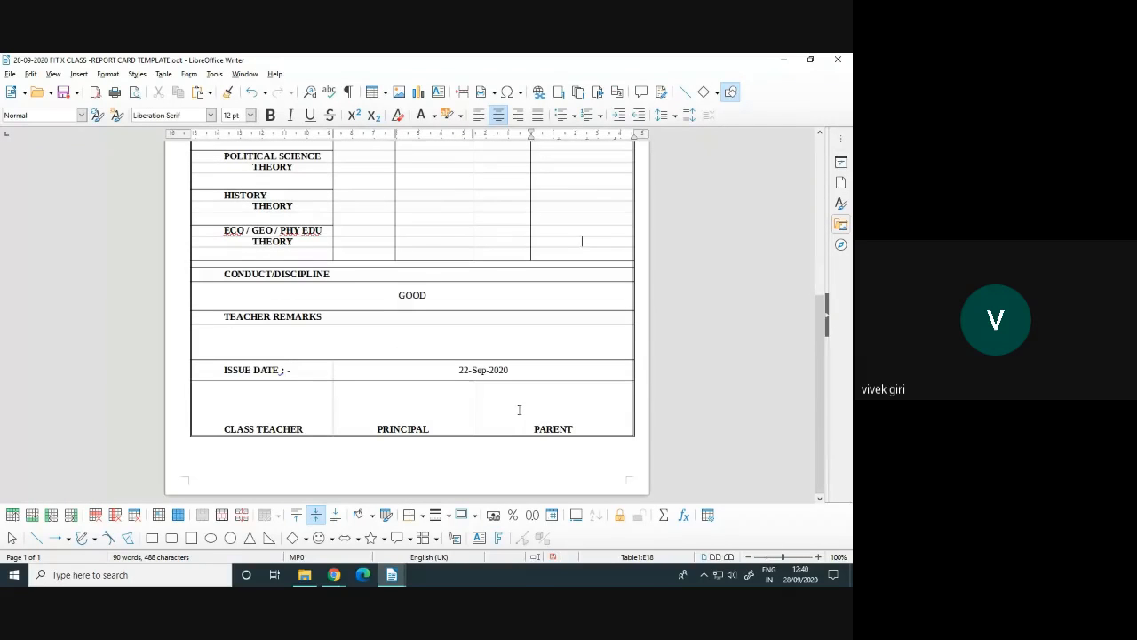
{"action": "left_click", "coordinate": [255, 413]}
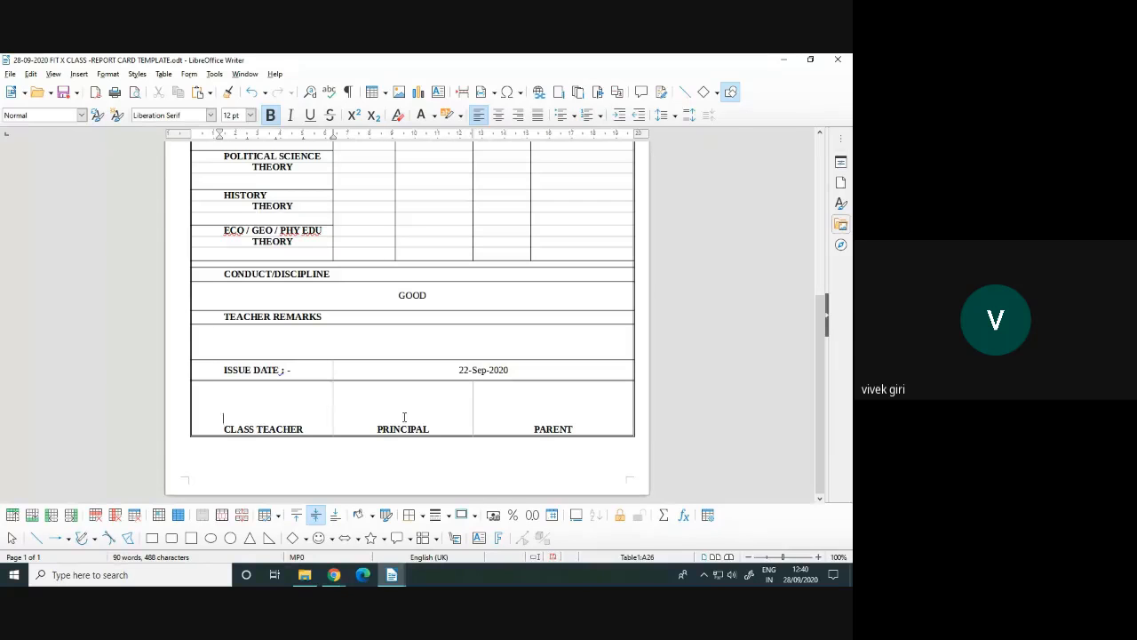
{"action": "left_click", "coordinate": [404, 416]}
{"action": "left_click", "coordinate": [545, 419]}
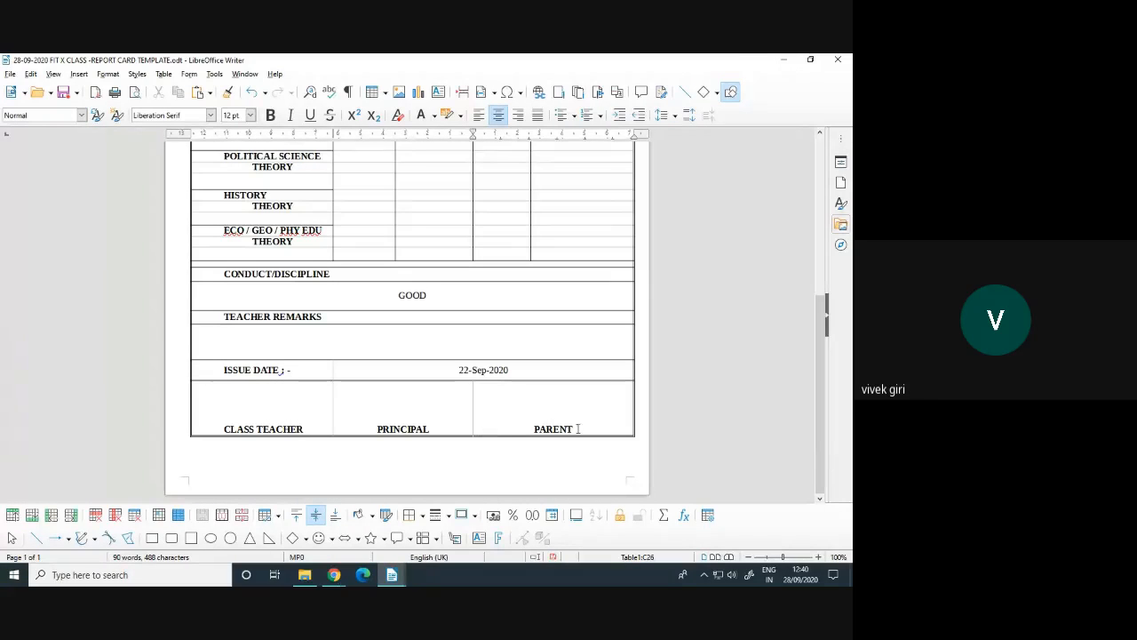
{"action": "scroll", "coordinate": [552, 419], "scroll_direction": "up", "scroll_amount": 7}
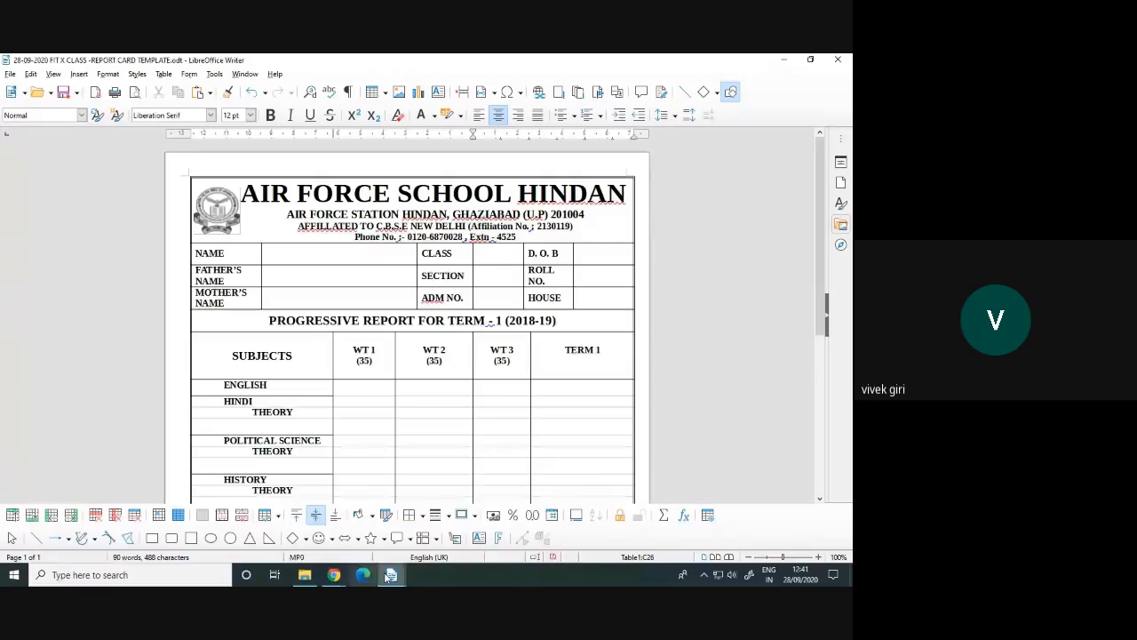
In the MONDAY notes, highlight 'File menu' in Step 2 and 'Template option' in Step 3
{"action": "mouse_move", "coordinate": [392, 573]}
{"action": "left_click", "coordinate": [271, 534]}
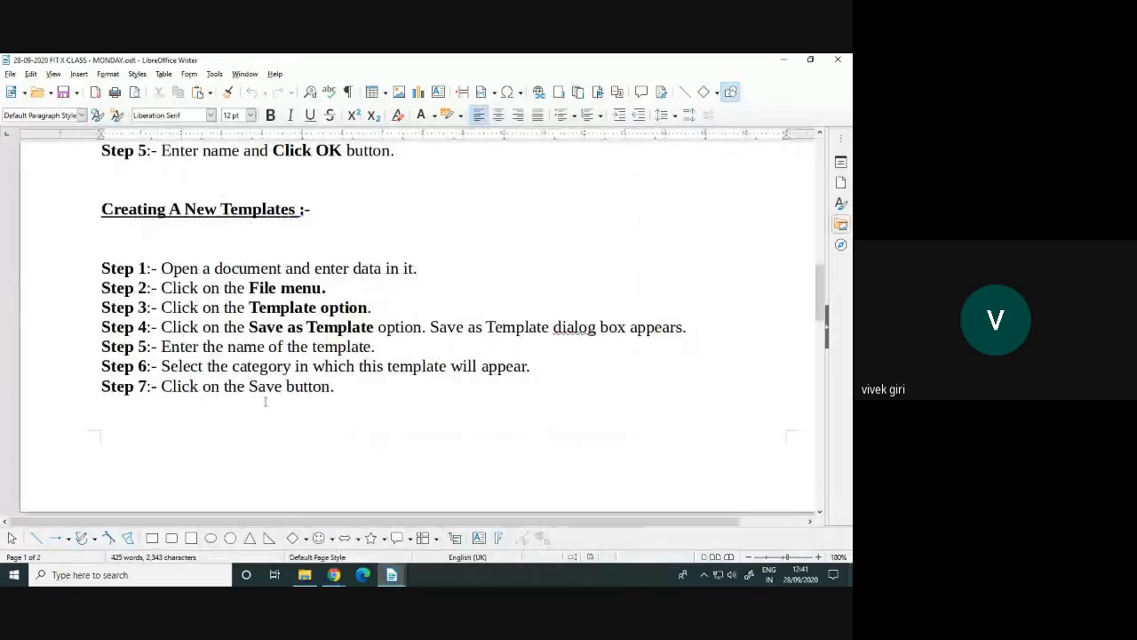
{"action": "left_click_drag", "start_coordinate": [250, 292], "coordinate": [320, 289]}
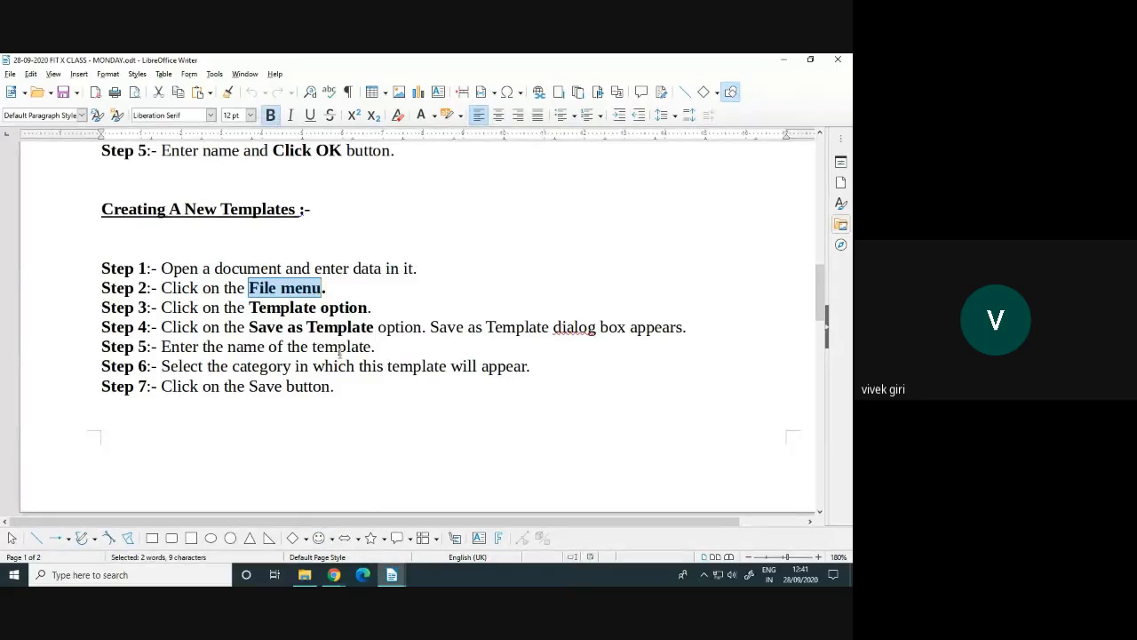
{"action": "left_click_drag", "start_coordinate": [249, 308], "coordinate": [368, 308]}
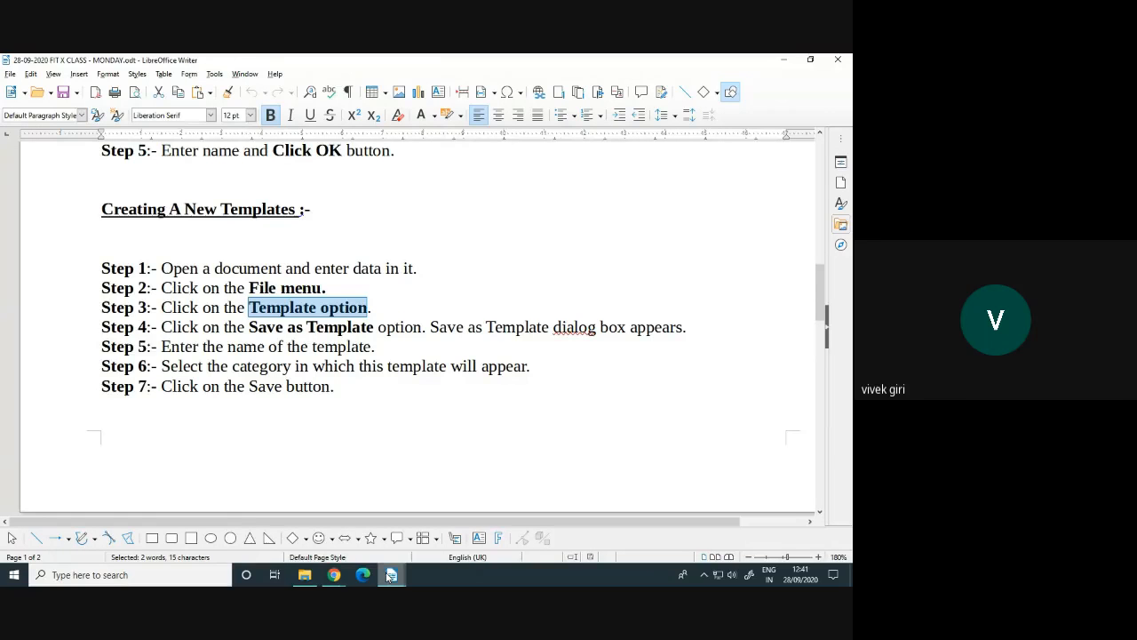
Return to the report card document and open File > Templates
{"action": "mouse_move", "coordinate": [391, 576]}
{"action": "left_click", "coordinate": [522, 536]}
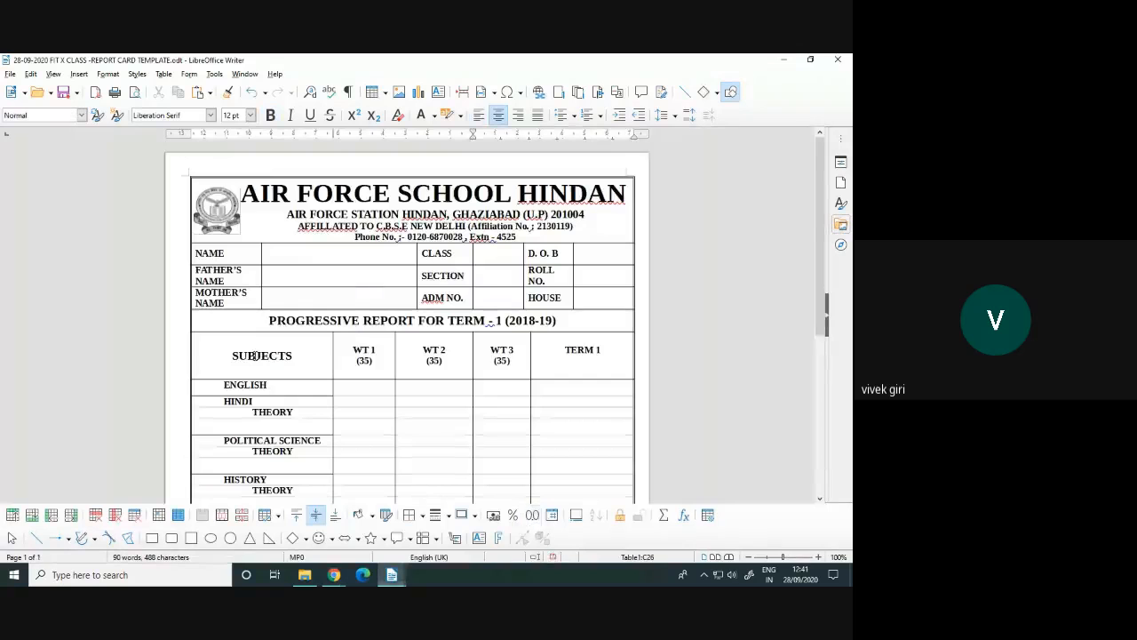
{"action": "scroll", "coordinate": [353, 234], "scroll_direction": "down", "scroll_amount": 6}
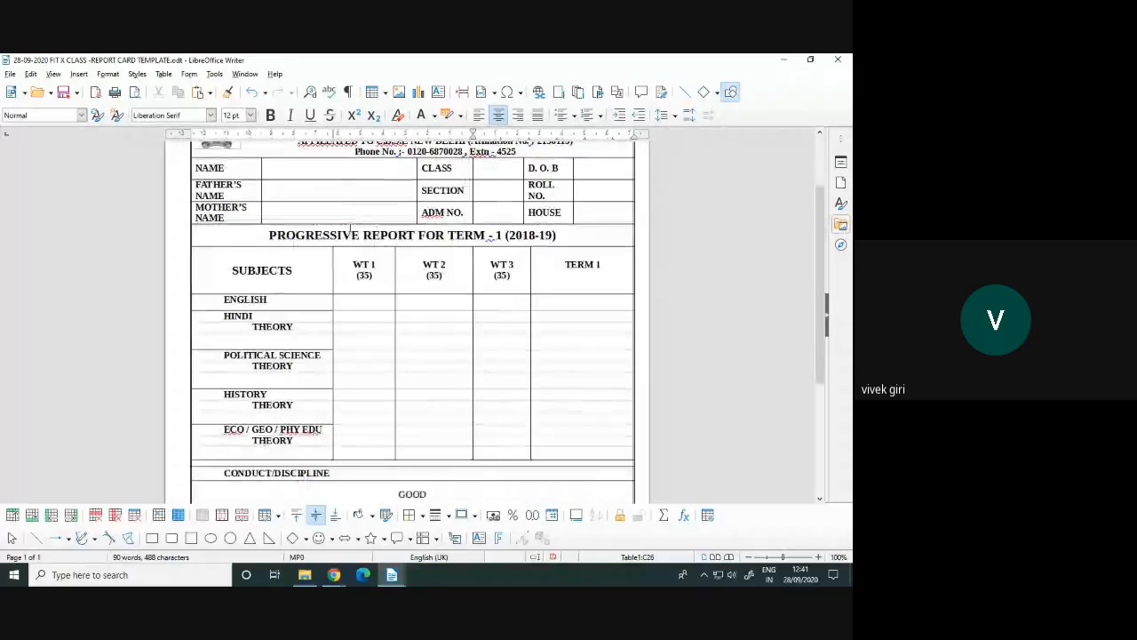
{"action": "scroll", "coordinate": [353, 234], "scroll_direction": "up", "scroll_amount": 6}
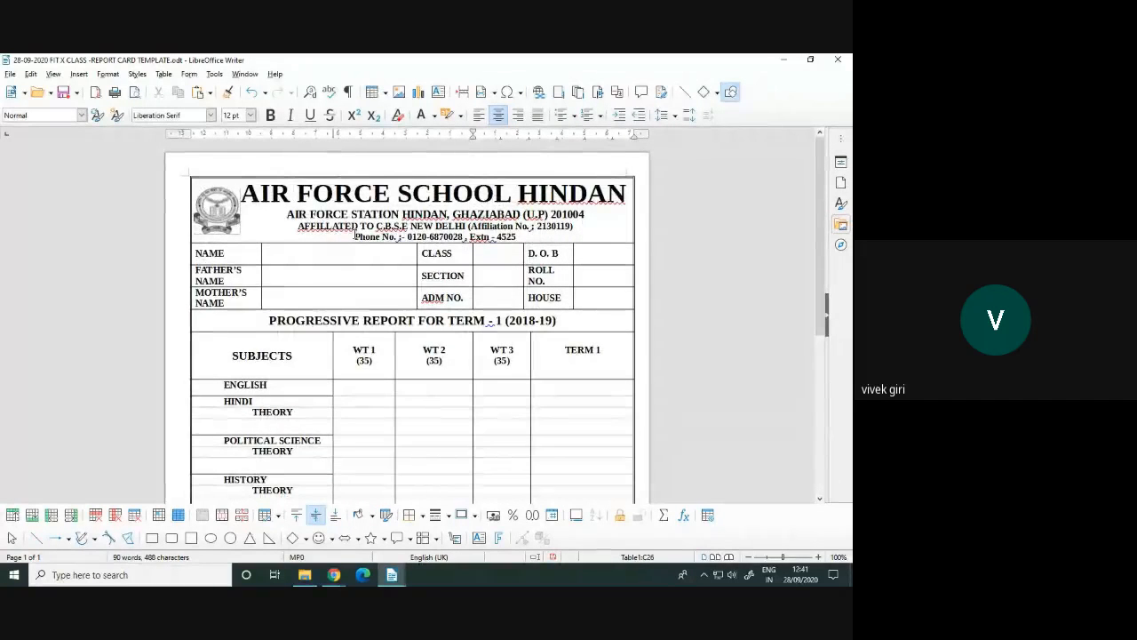
{"action": "left_click", "coordinate": [11, 74]}
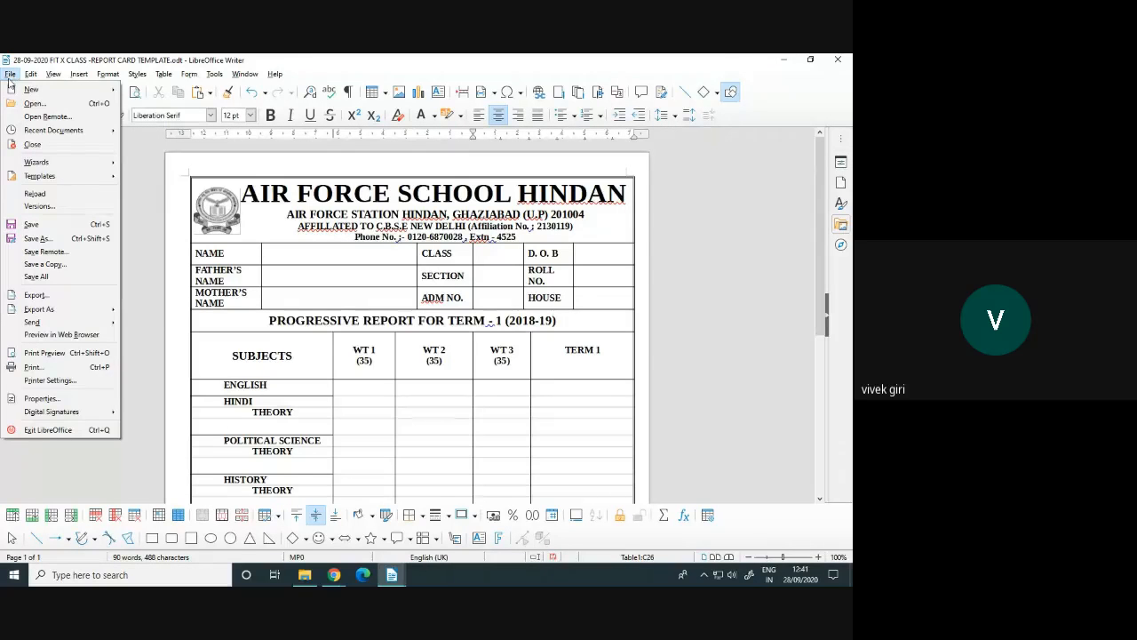
{"action": "mouse_move", "coordinate": [31, 183]}
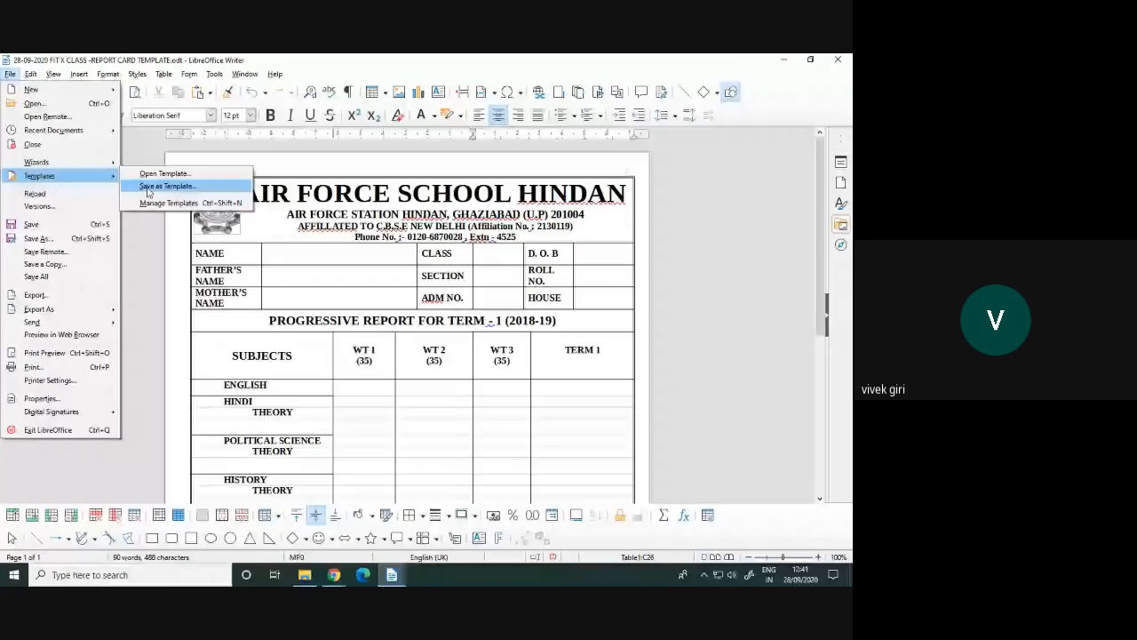
Save the report card as template '10th REPORT CARD 2020' in the 10-A-B-C REPORT CARD FORMAT category
{"action": "left_click", "coordinate": [148, 187]}
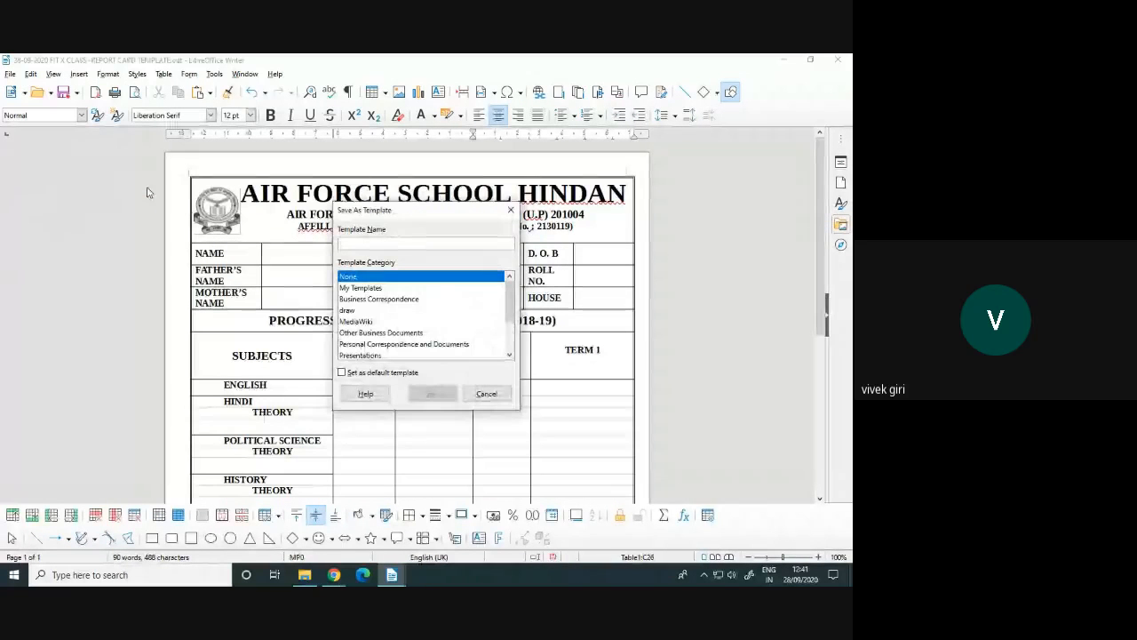
{"action": "left_click_drag", "start_coordinate": [366, 214], "coordinate": [583, 208]}
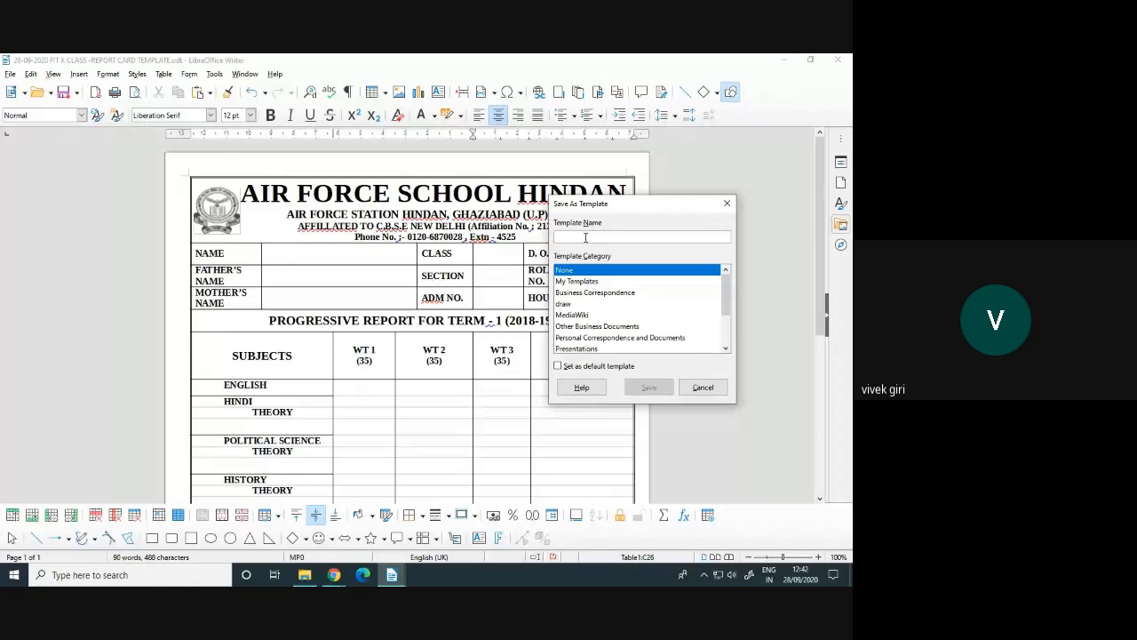
{"action": "type", "text": "REPORT CARD"}
{"action": "key", "text": "Home"}
{"action": "type", "text": "10th "}
{"action": "type", "text": " 2020"}
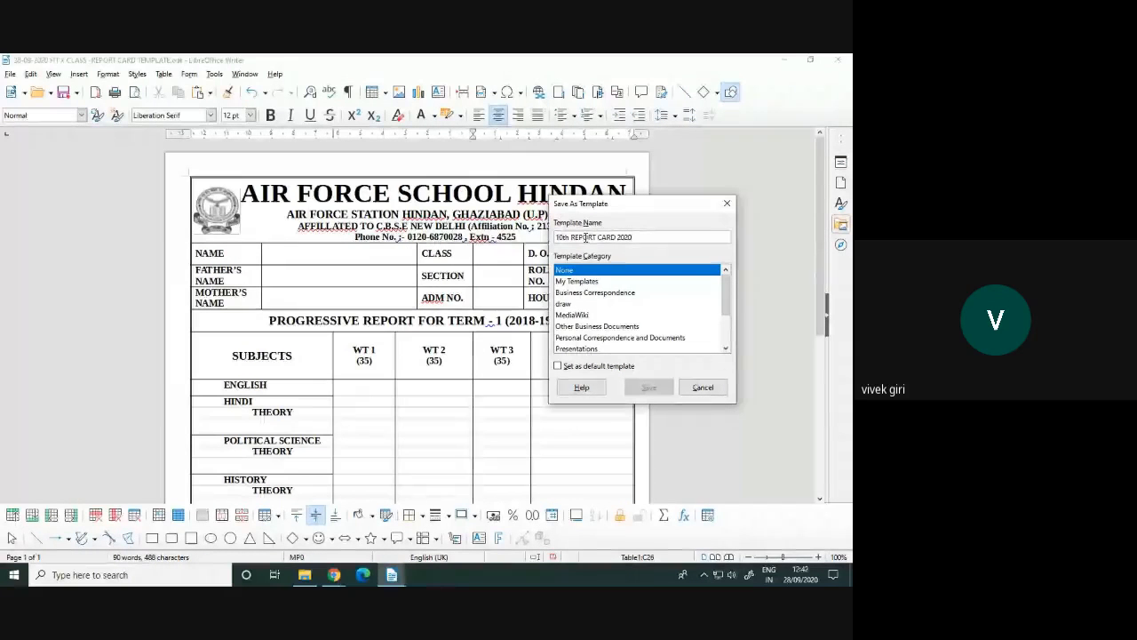
{"action": "left_click_drag", "start_coordinate": [620, 206], "coordinate": [434, 218]}
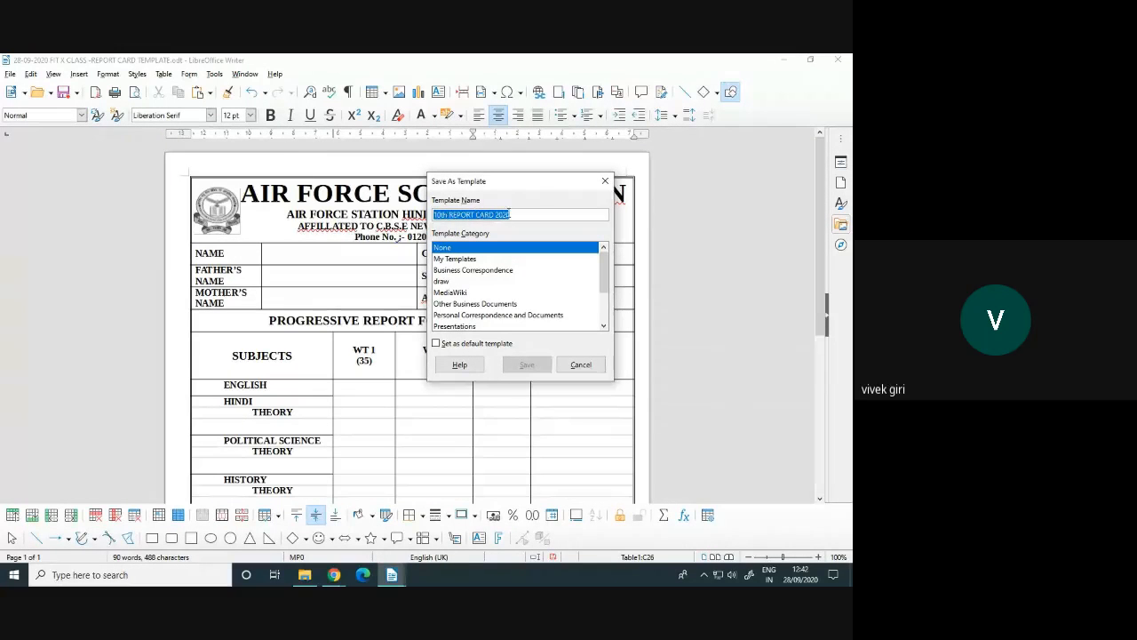
{"action": "left_click", "coordinate": [521, 214]}
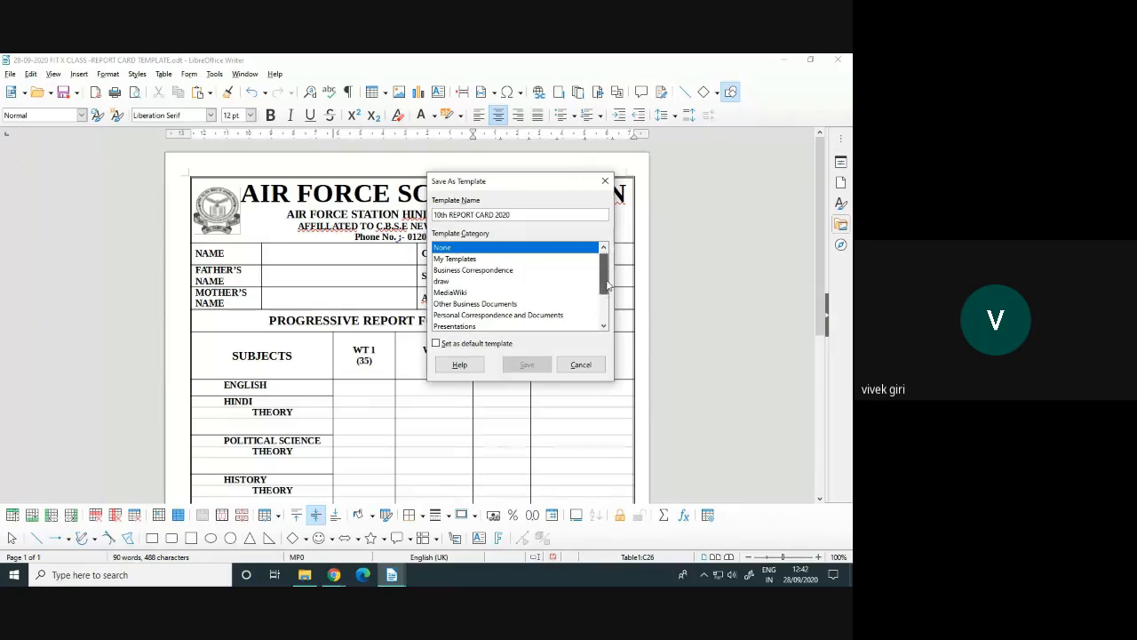
{"action": "left_click_drag", "start_coordinate": [604, 271], "coordinate": [606, 315]}
{"action": "left_click", "coordinate": [486, 318]}
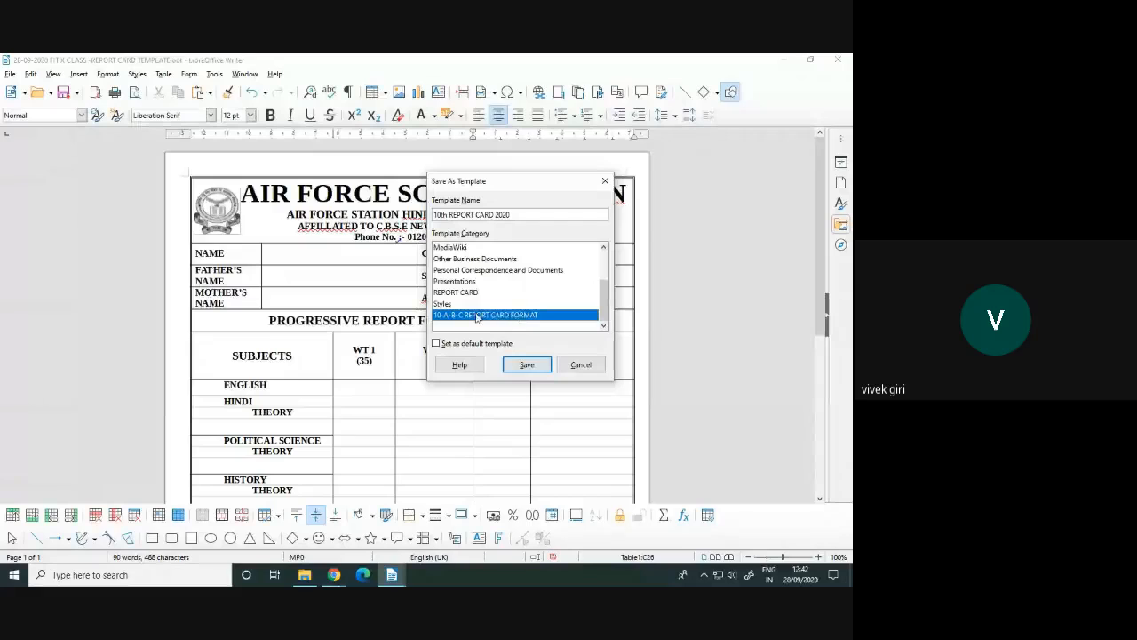
{"action": "left_click", "coordinate": [526, 365]}
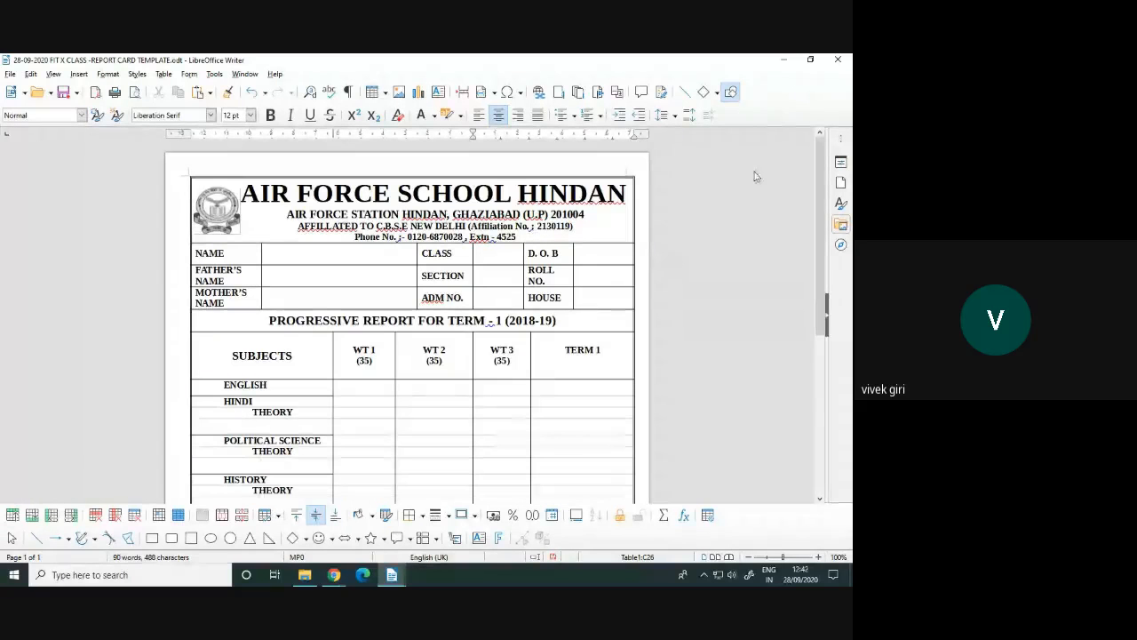
Close the report card document and deselect the text in the MONDAY class notes
{"action": "left_click", "coordinate": [835, 62]}
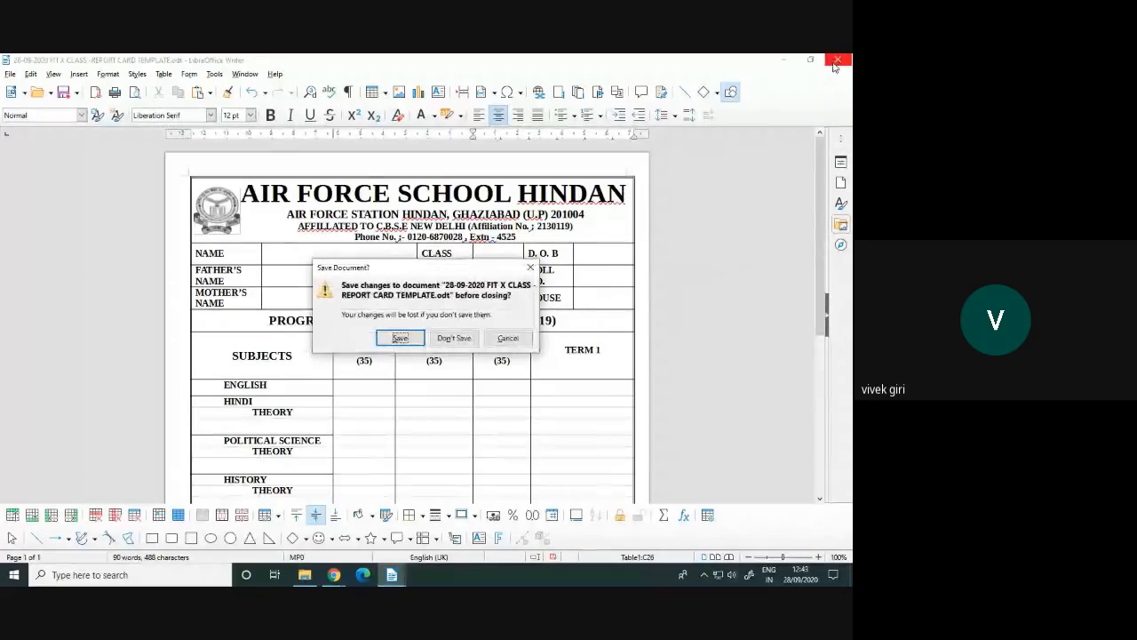
{"action": "left_click", "coordinate": [399, 338]}
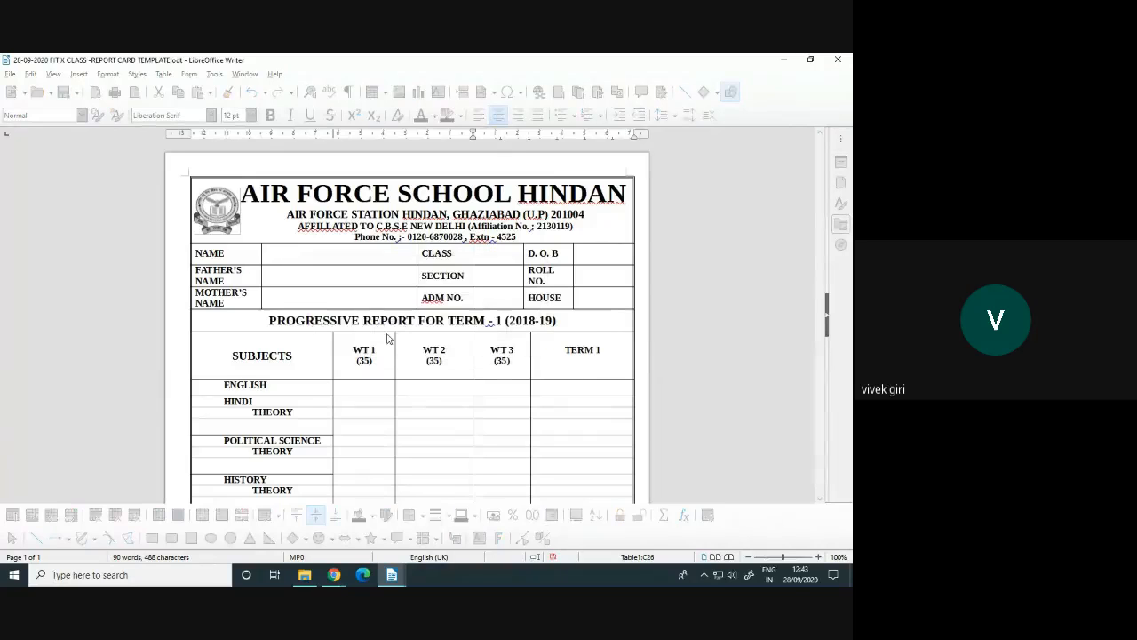
{"action": "left_click", "coordinate": [407, 310]}
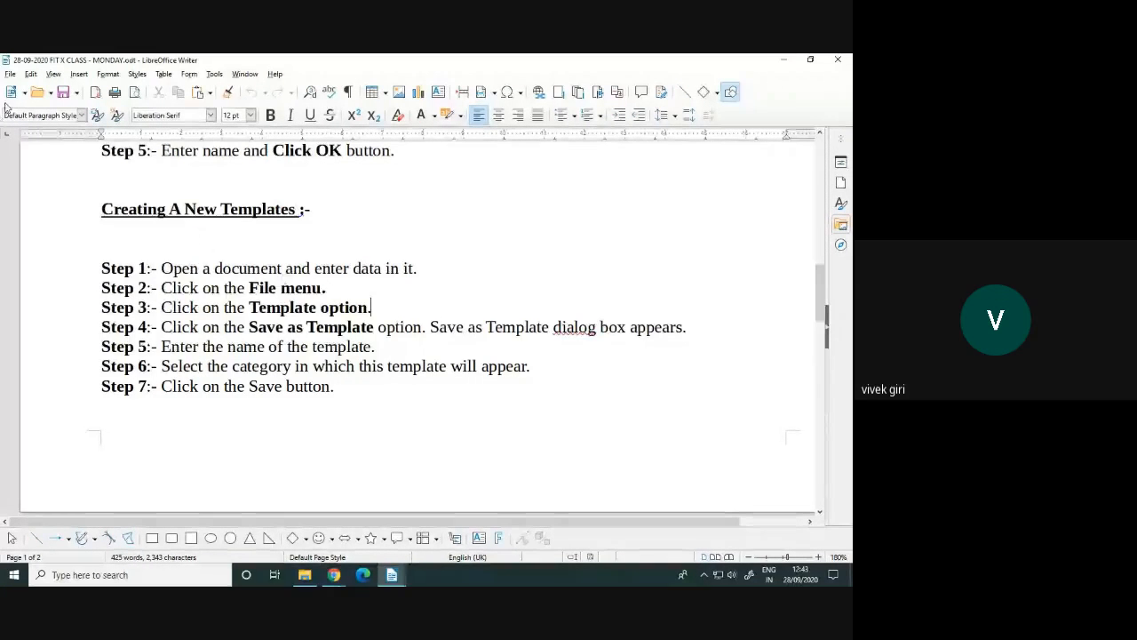
Dismiss the File > New menu and open the Templates dialog with Ctrl+Shift+N on 10-A-B-C REPORT CARD FORMAT
{"action": "left_click", "coordinate": [8, 74]}
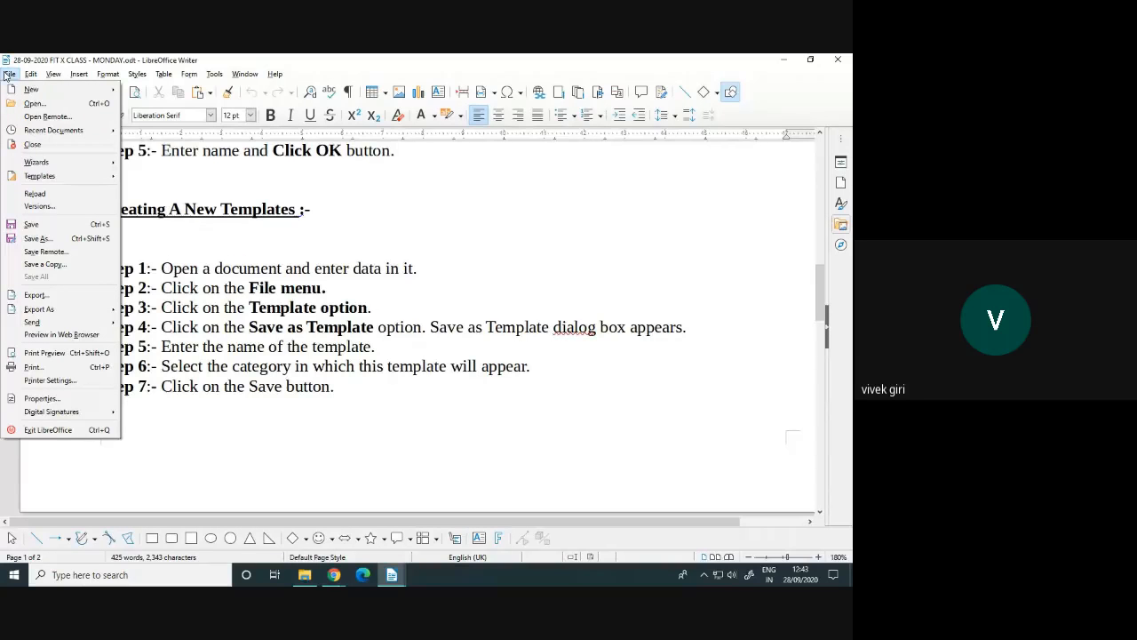
{"action": "mouse_move", "coordinate": [31, 89]}
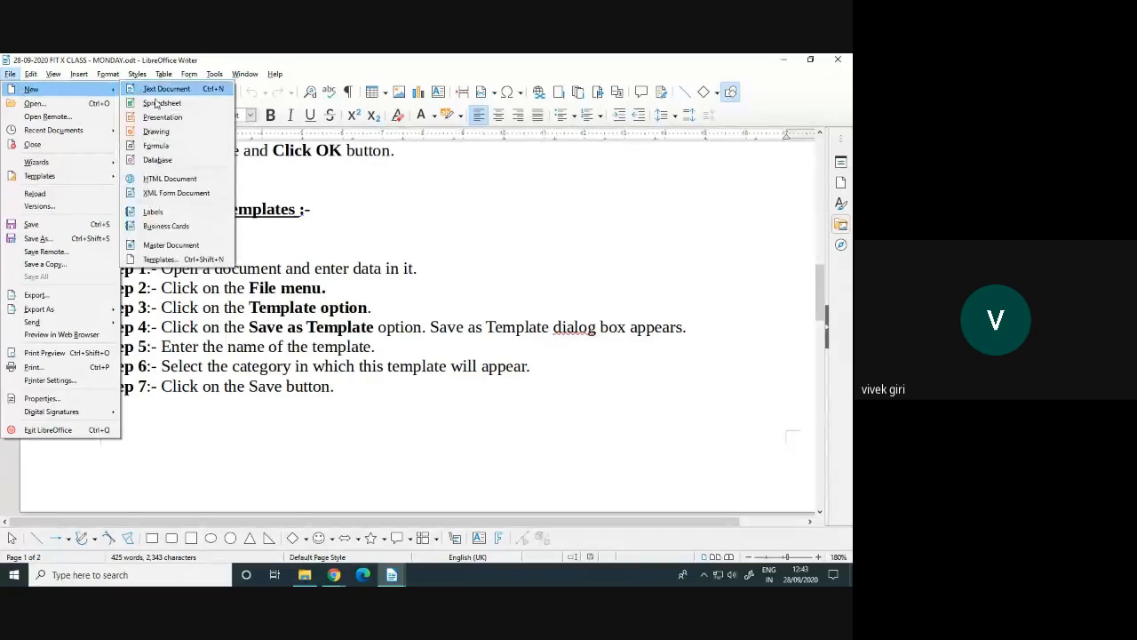
{"action": "left_click", "coordinate": [165, 267]}
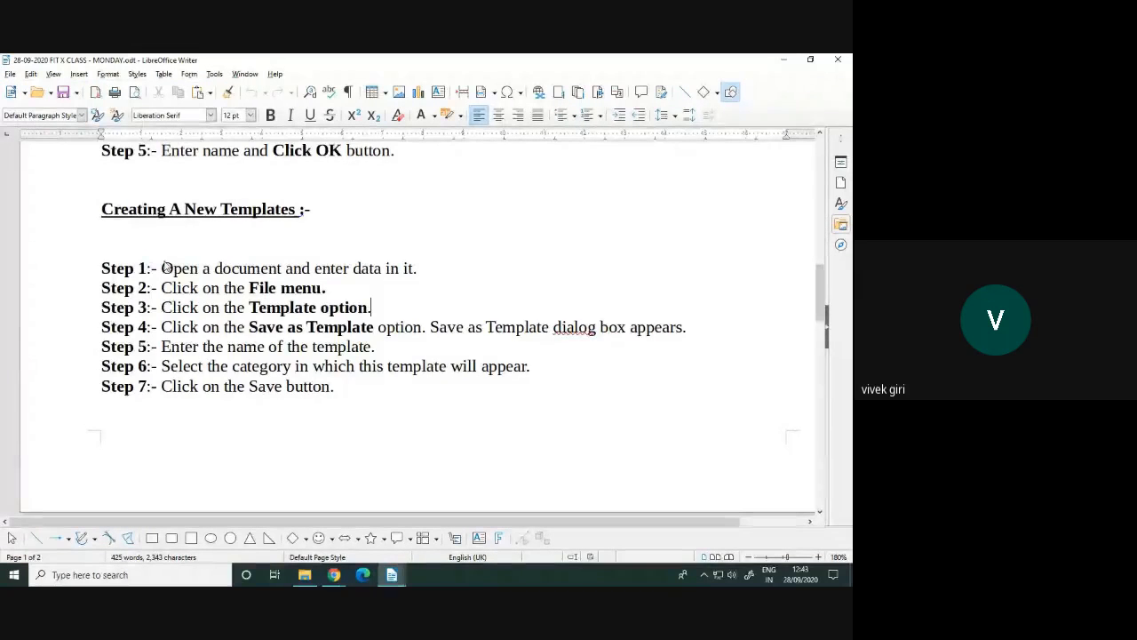
{"action": "key", "text": "ctrl+shift+n"}
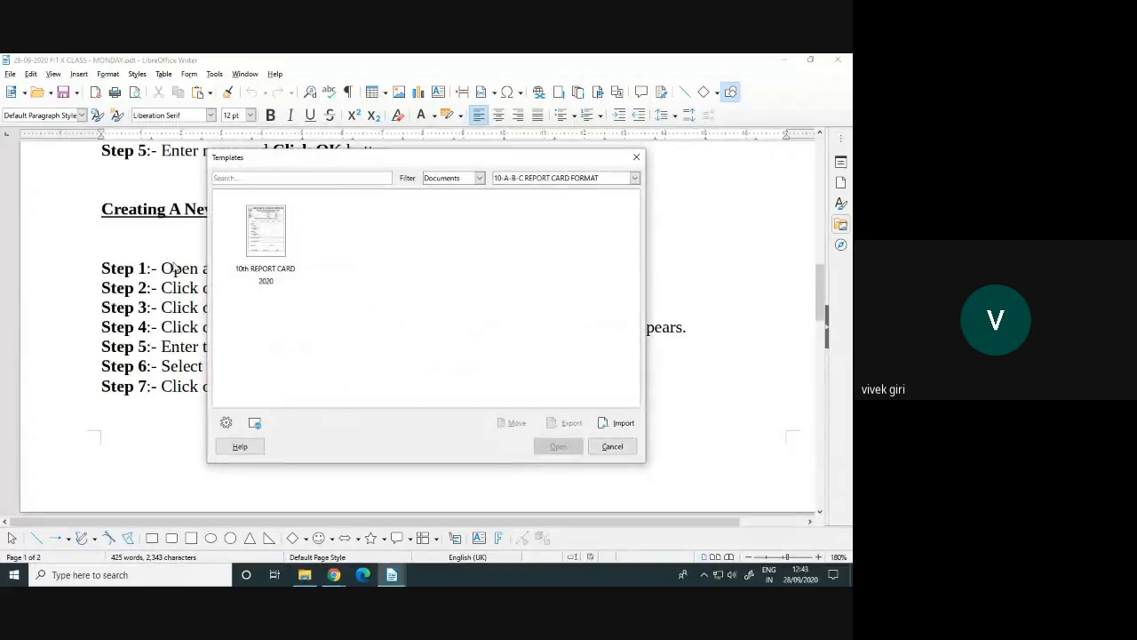
Filter to 10-A-B-C REPORT CARD FORMAT and open 10th REPORT CARD 2020 as new document Untitled 4
{"action": "left_click", "coordinate": [535, 180]}
{"action": "left_click", "coordinate": [532, 189]}
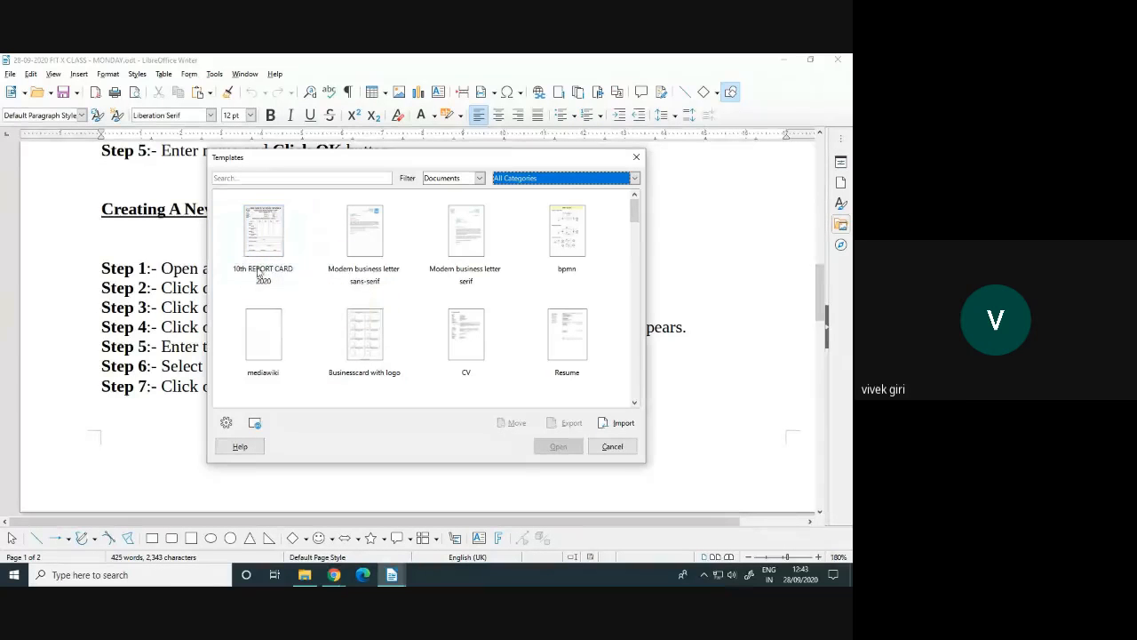
{"action": "left_click", "coordinate": [526, 180]}
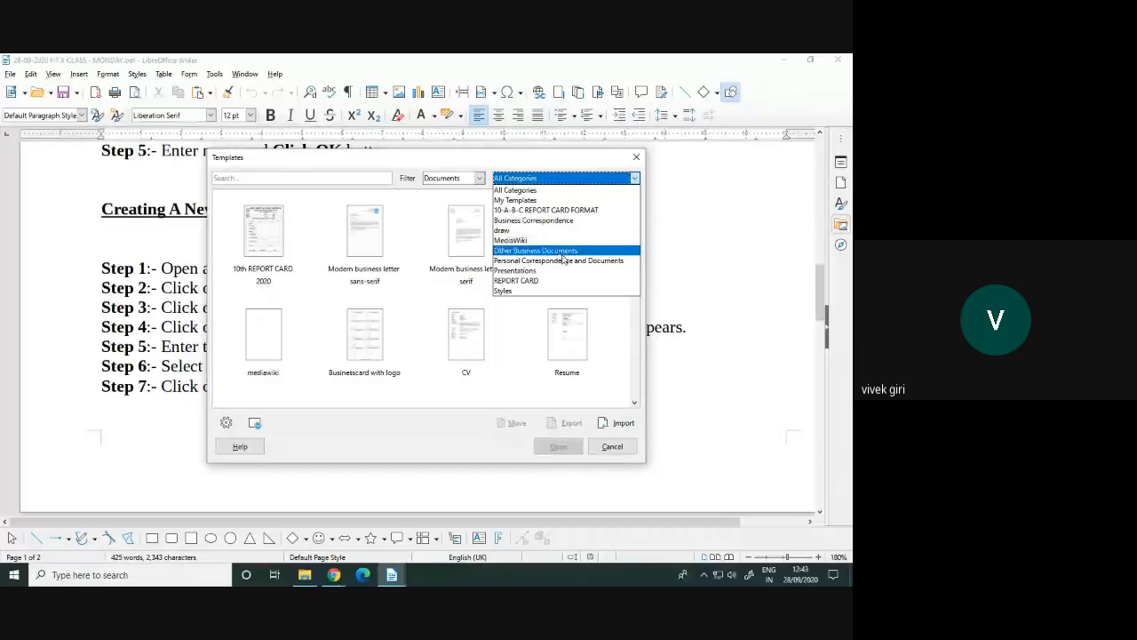
{"action": "left_click", "coordinate": [556, 211]}
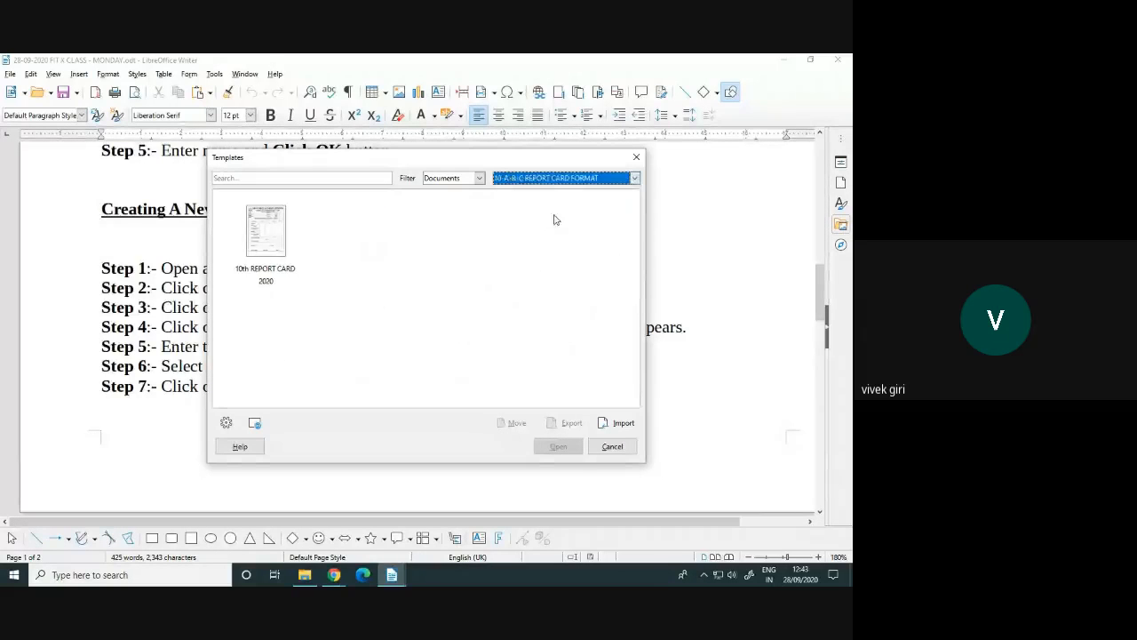
{"action": "left_click", "coordinate": [271, 245]}
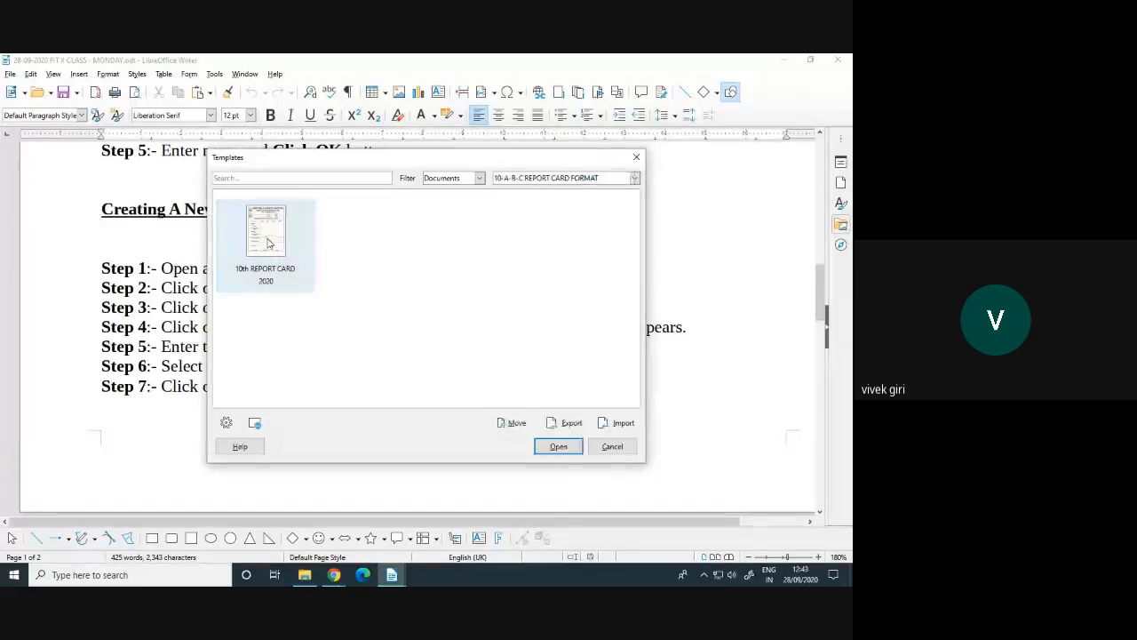
{"action": "left_click", "coordinate": [557, 449]}
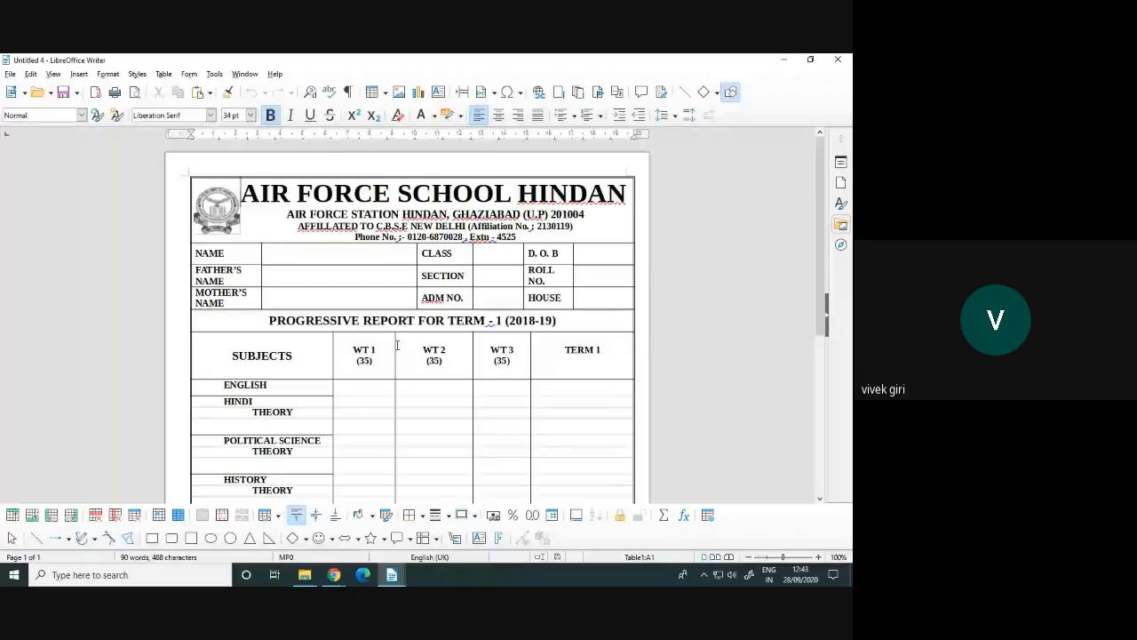
{"action": "scroll", "coordinate": [397, 346], "scroll_direction": "down", "scroll_amount": 6}
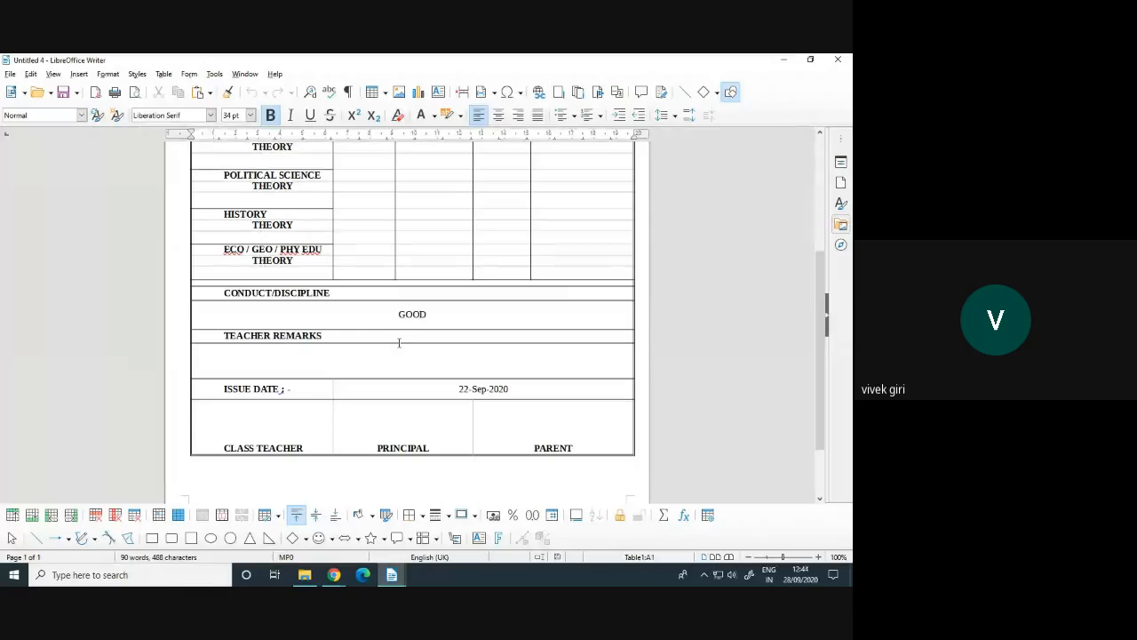
{"action": "scroll", "coordinate": [398, 341], "scroll_direction": "up", "scroll_amount": 3}
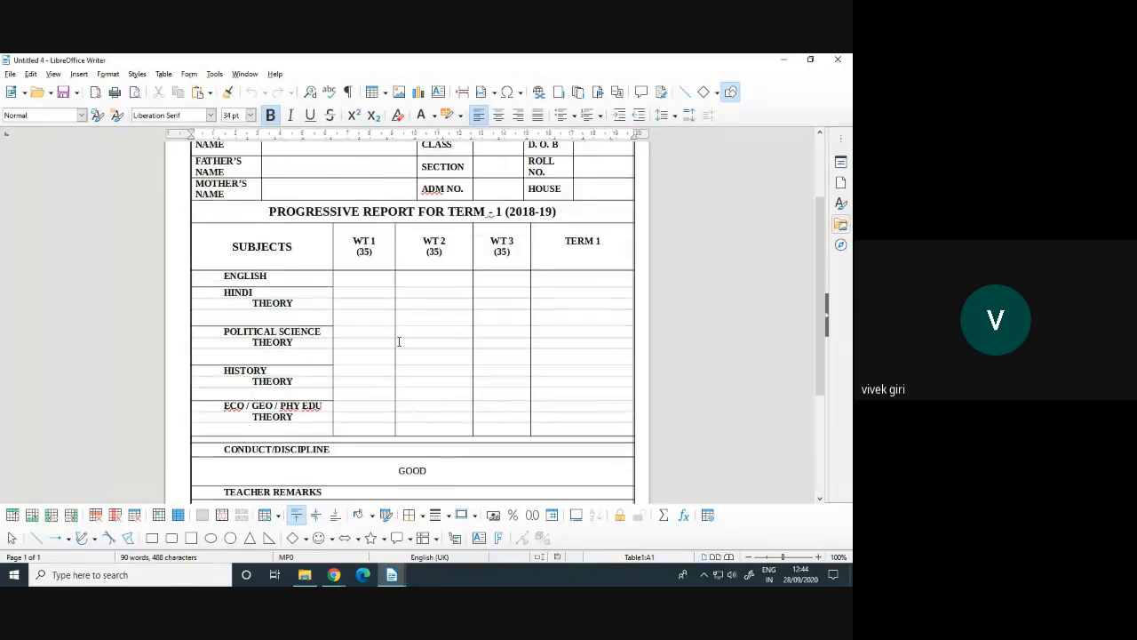
{"action": "scroll", "coordinate": [399, 341], "scroll_direction": "up", "scroll_amount": 2}
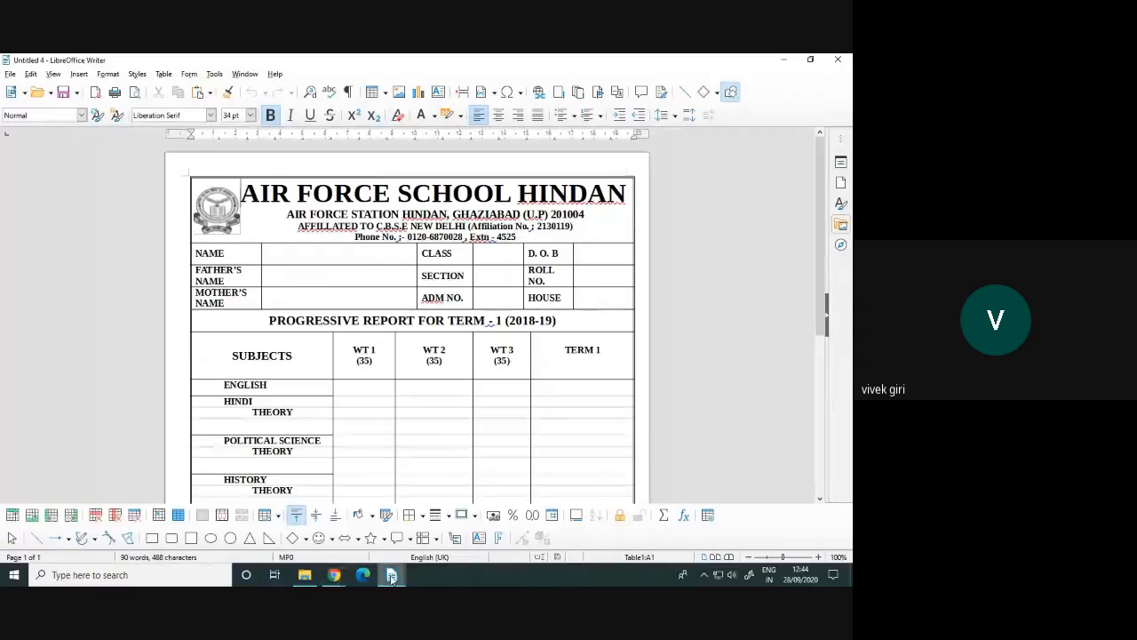
Return to MONDAY.odt and scroll to the procedures for moving and deleting a template
{"action": "mouse_move", "coordinate": [391, 578]}
{"action": "left_click", "coordinate": [264, 520]}
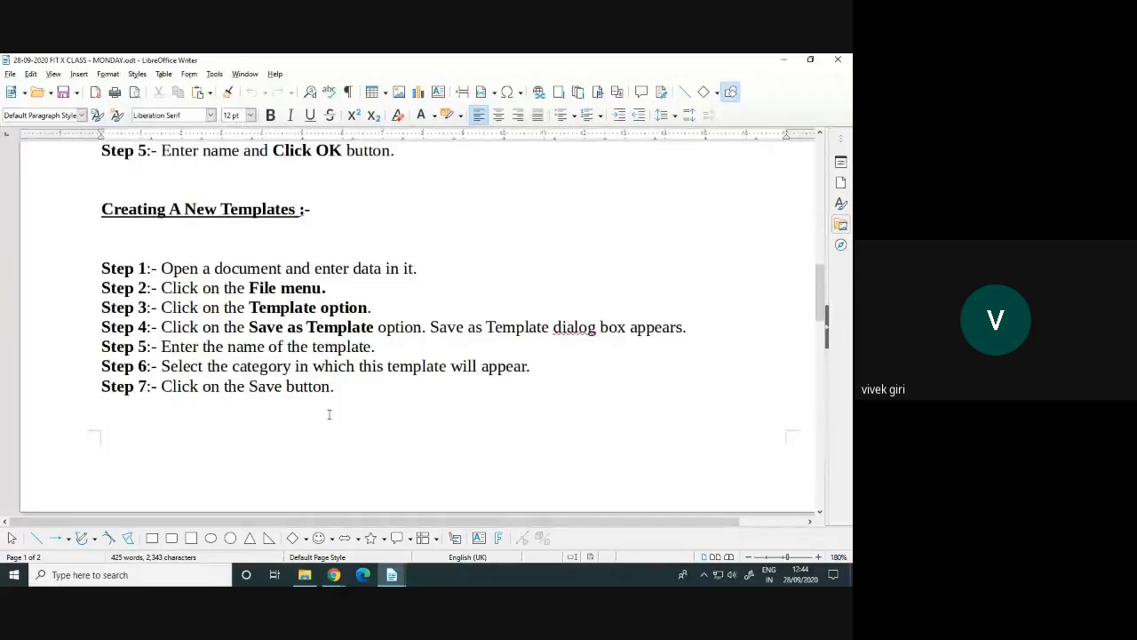
{"action": "scroll", "coordinate": [329, 414], "scroll_direction": "down", "scroll_amount": 3}
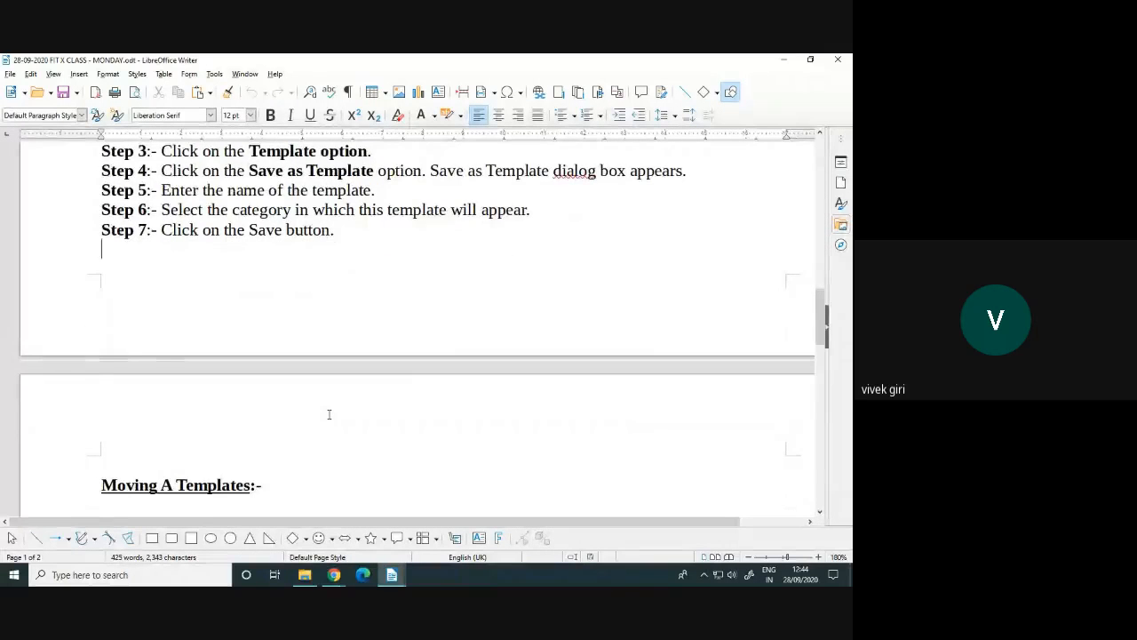
{"action": "scroll", "coordinate": [329, 414], "scroll_direction": "down", "scroll_amount": 4}
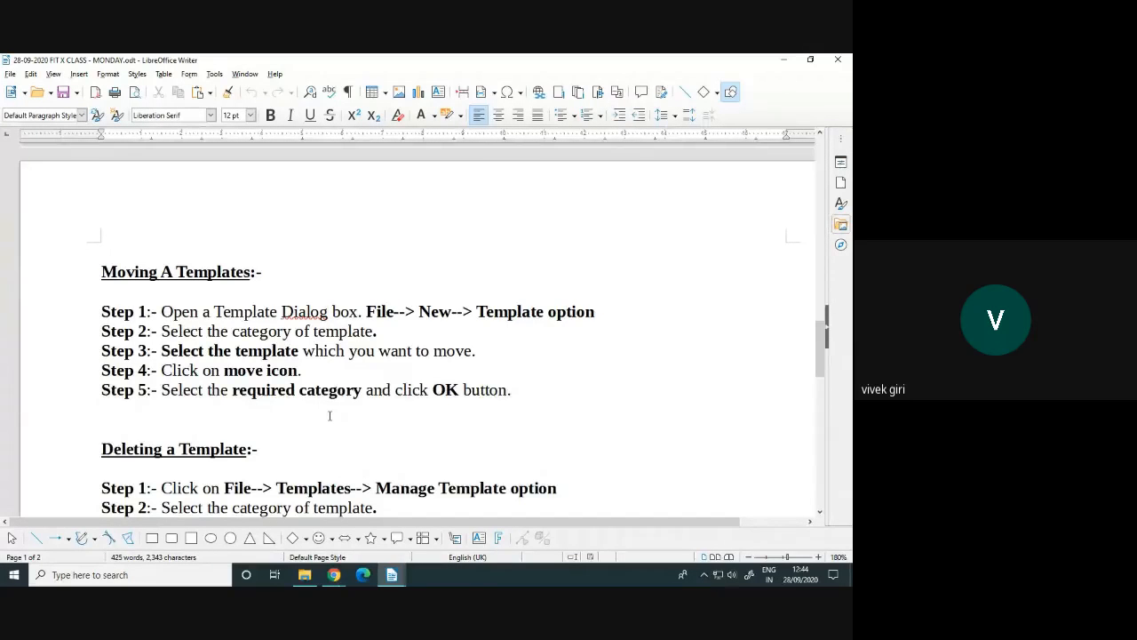
{"action": "scroll", "coordinate": [329, 415], "scroll_direction": "down", "scroll_amount": 2}
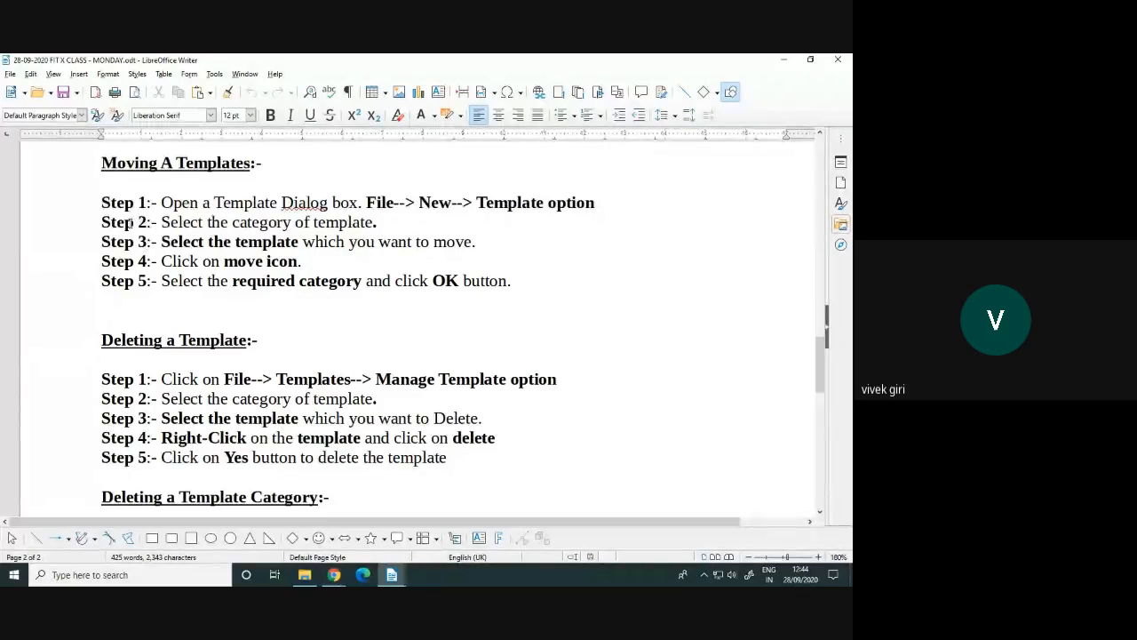
Open the Templates dialog from File > New with the filter set to All Categories
{"action": "left_click", "coordinate": [10, 75]}
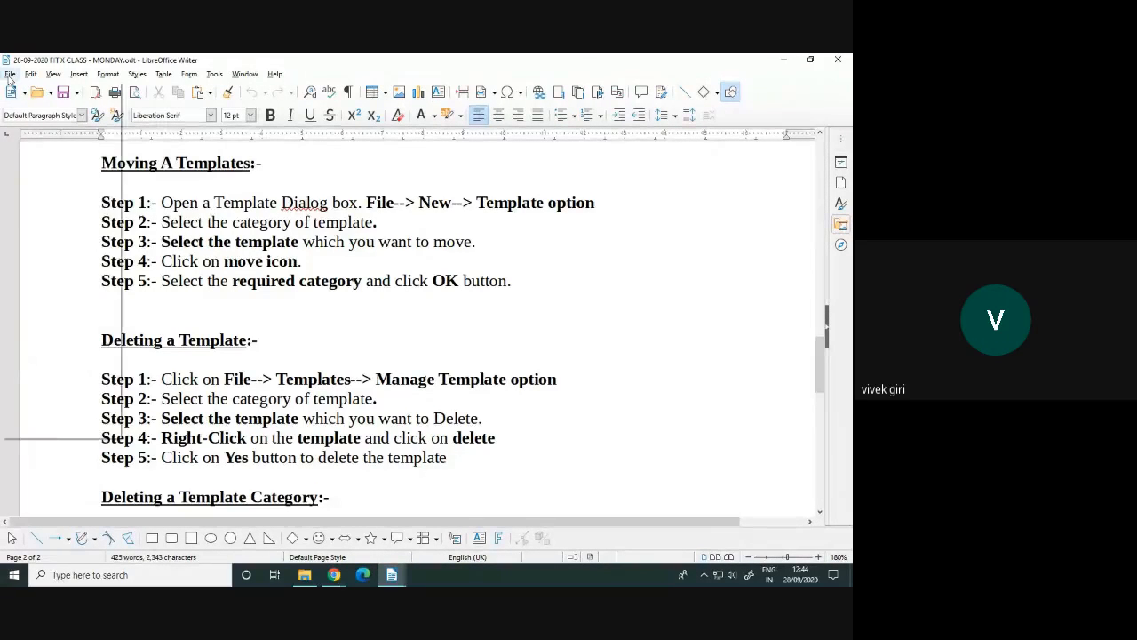
{"action": "mouse_move", "coordinate": [31, 89]}
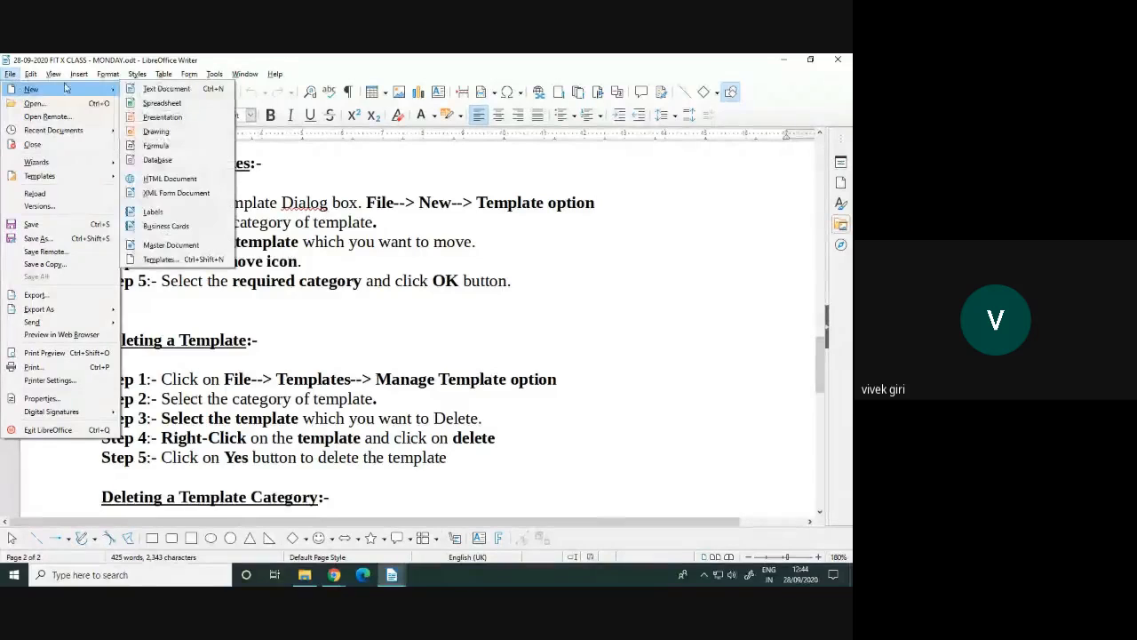
{"action": "left_click", "coordinate": [165, 259]}
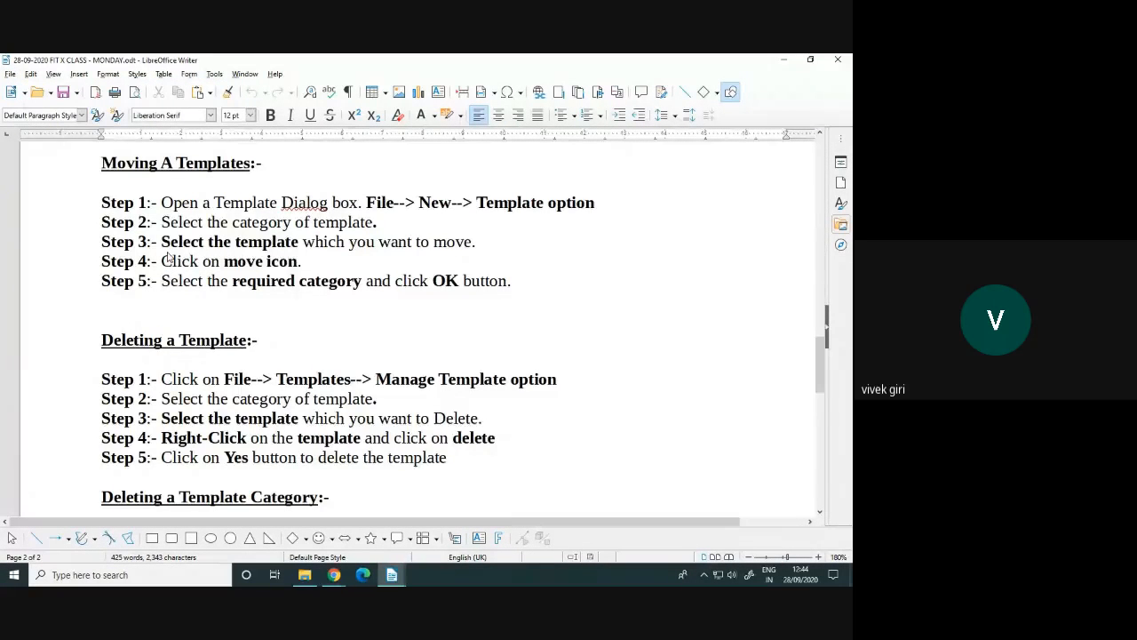
{"action": "left_click", "coordinate": [506, 179]}
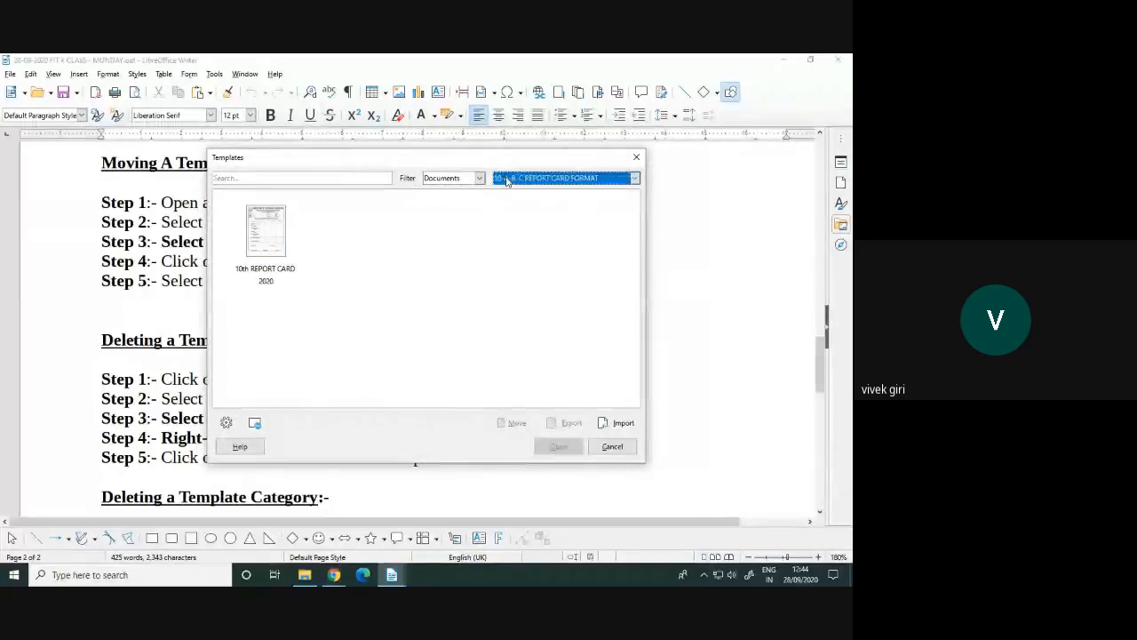
{"action": "left_click", "coordinate": [514, 188]}
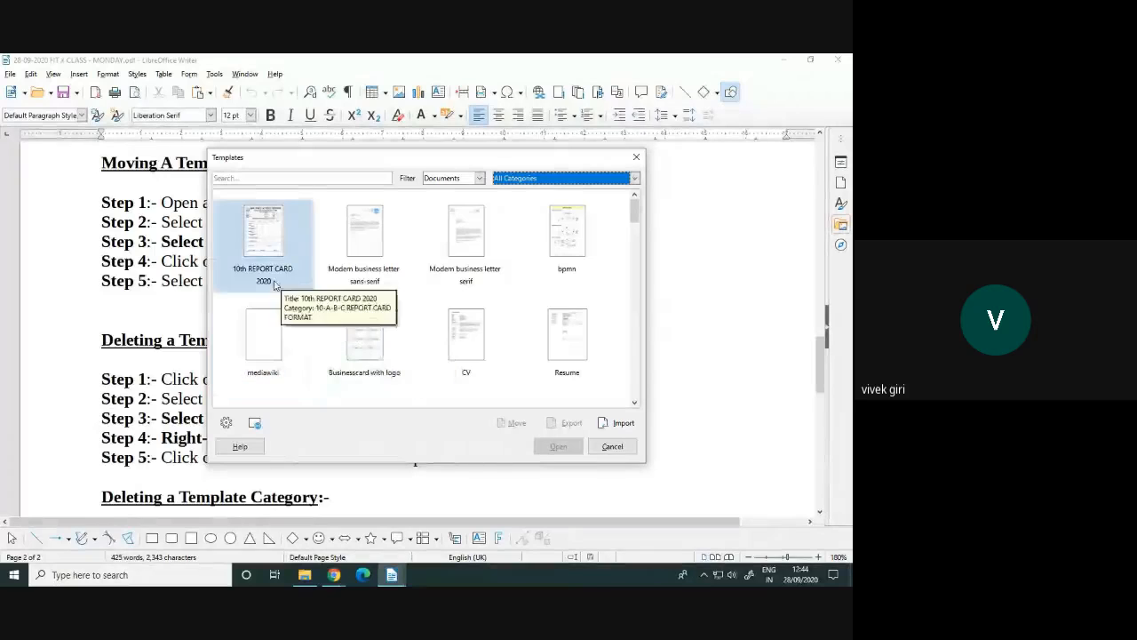
Select the 10th REPORT CARD 2020 template thumbnail
{"action": "left_click", "coordinate": [276, 282]}
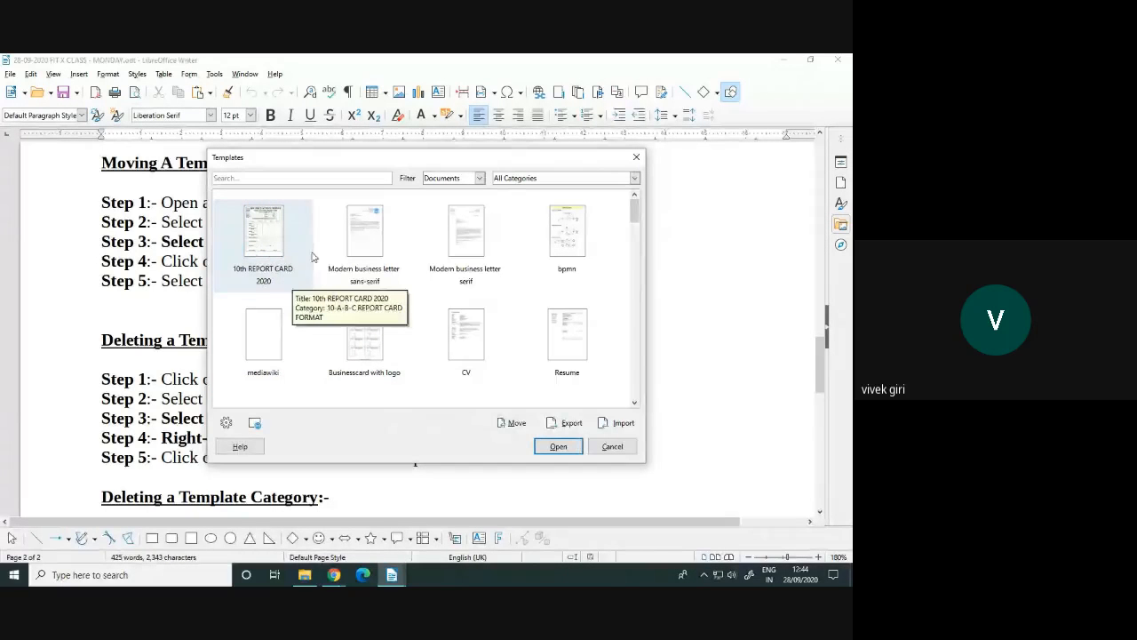
{"action": "left_click", "coordinate": [634, 179]}
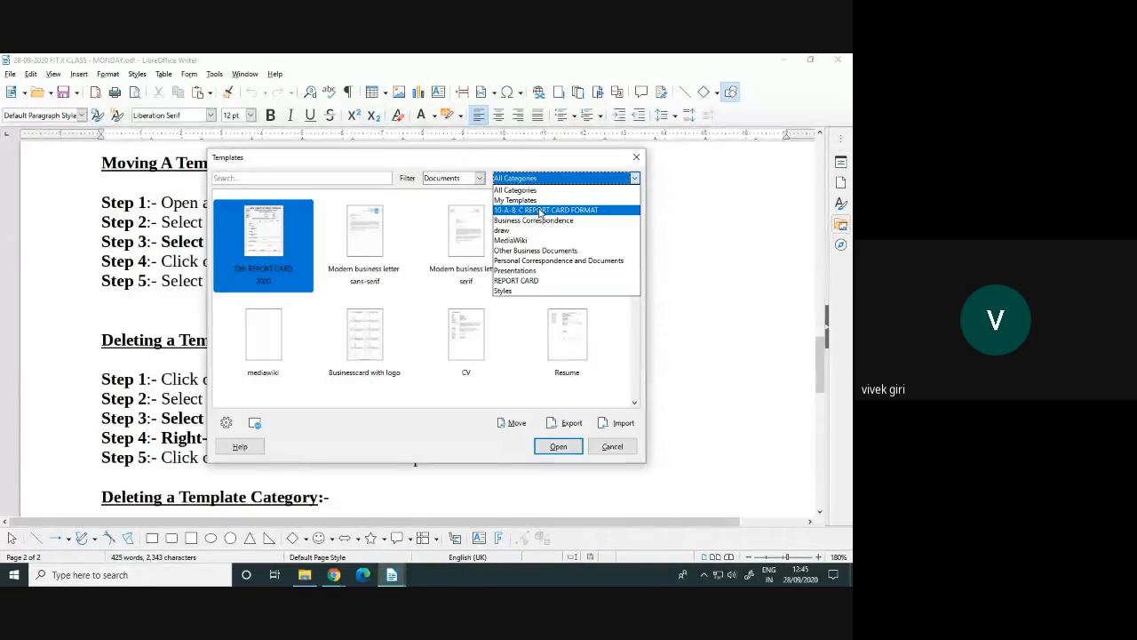
{"action": "left_click", "coordinate": [319, 299]}
{"action": "left_click", "coordinate": [294, 319]}
{"action": "left_click", "coordinate": [278, 271]}
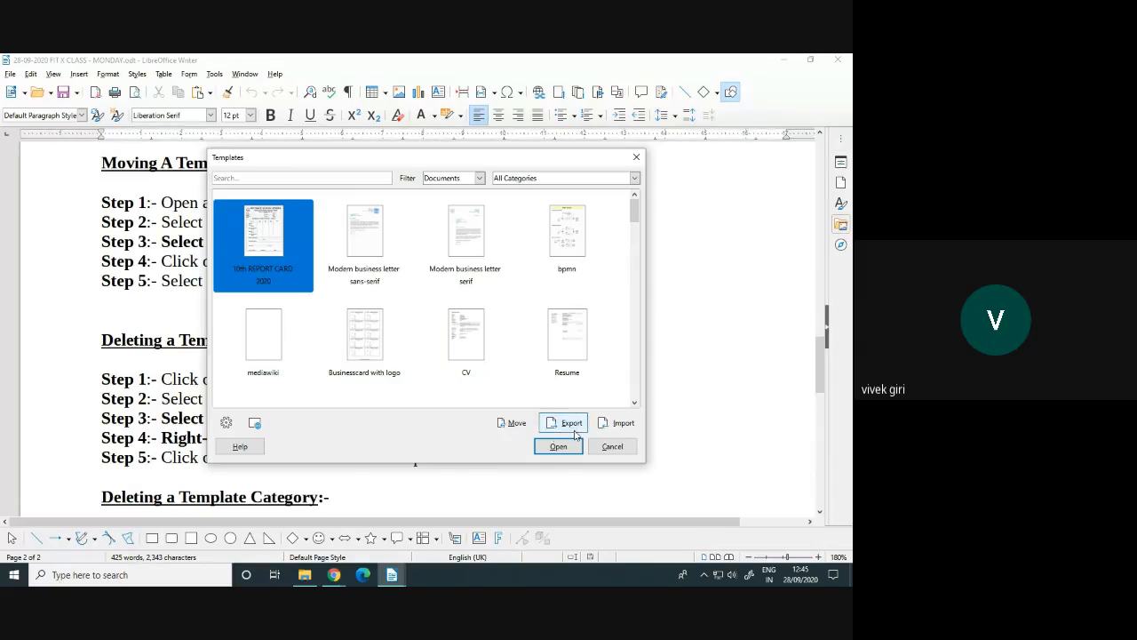
Move 10th REPORT CARD 2020 out of 10-A-B-C REPORT CARD FORMAT into the REPORT CARD category
{"action": "left_click", "coordinate": [504, 425]}
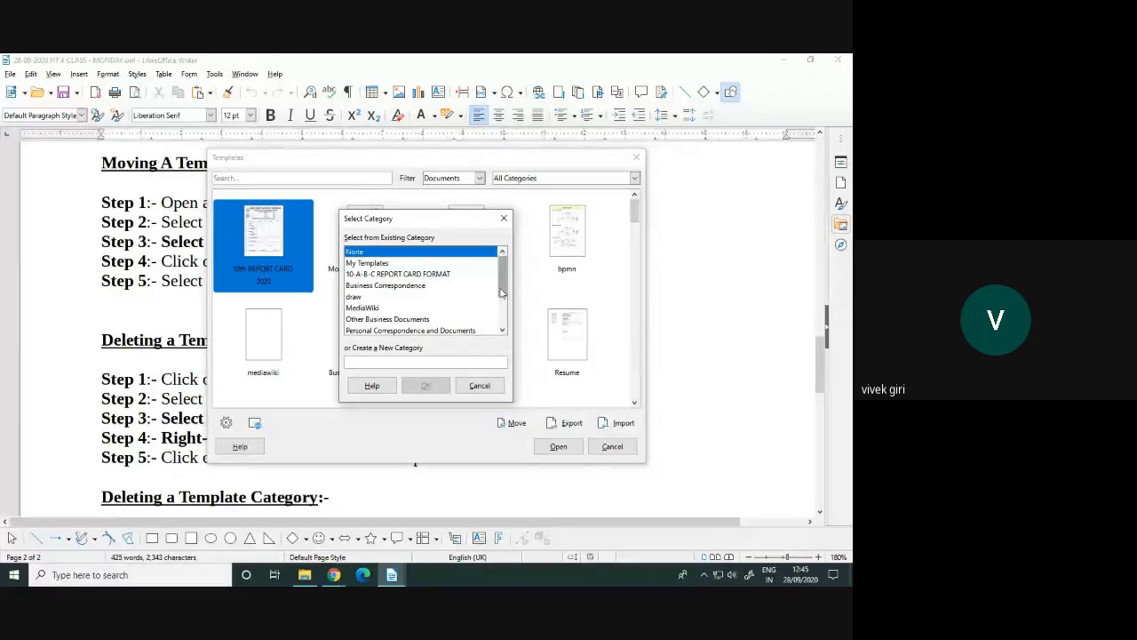
{"action": "mouse_move", "coordinate": [502, 293]}
{"action": "left_mouse_down"}
{"action": "mouse_move", "coordinate": [504, 316]}
{"action": "mouse_move", "coordinate": [503, 281]}
{"action": "left_mouse_up"}
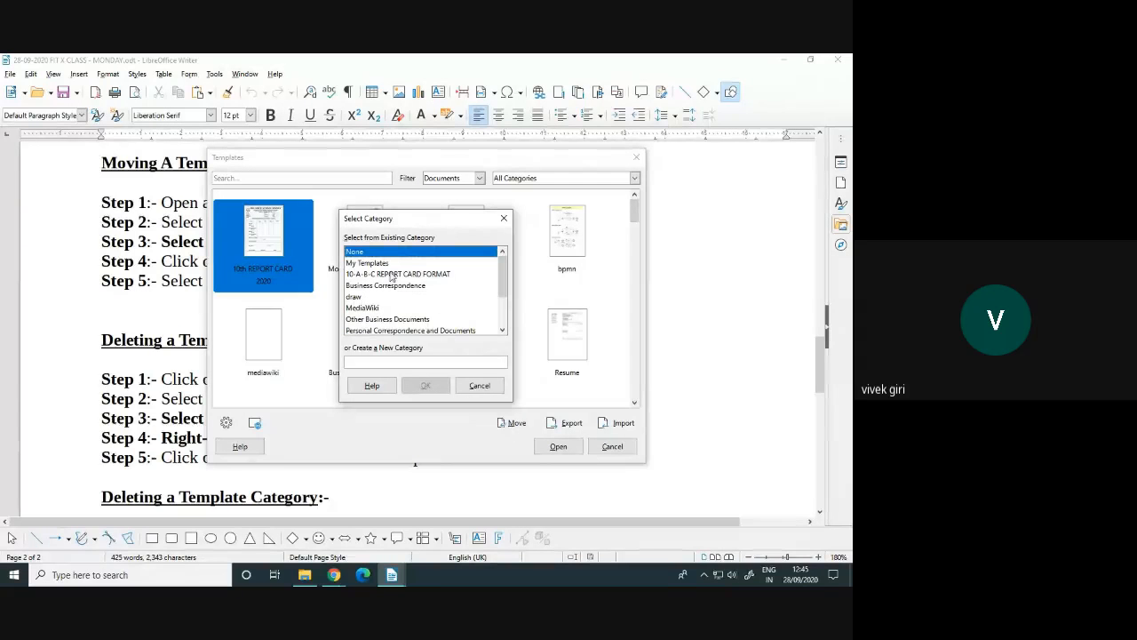
{"action": "scroll", "coordinate": [462, 293], "scroll_direction": "down", "scroll_amount": 2}
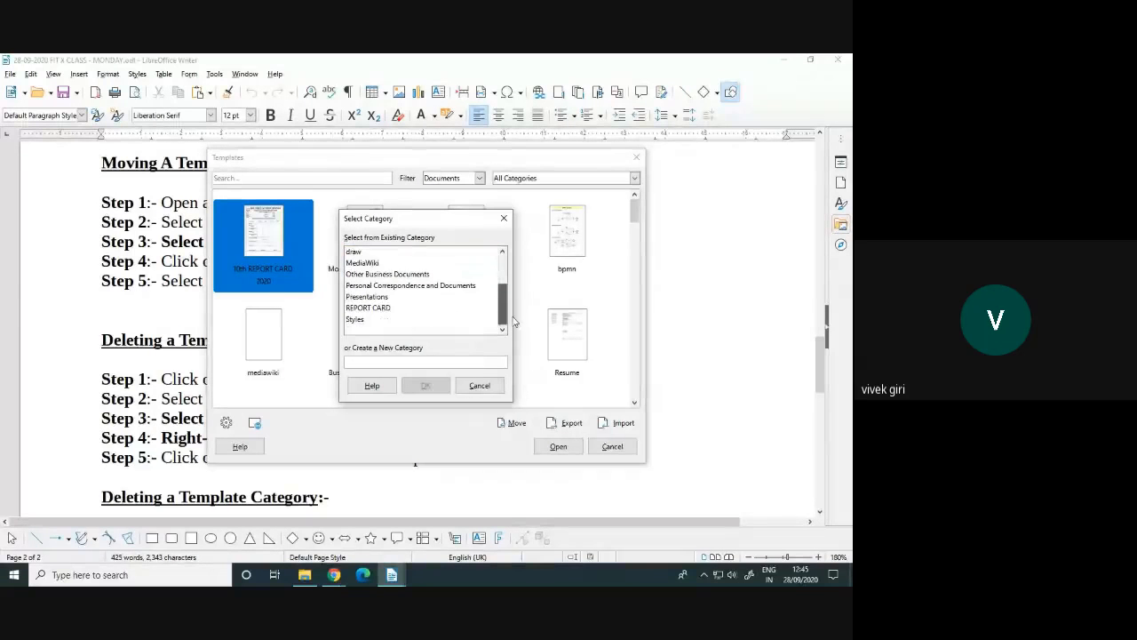
{"action": "left_click", "coordinate": [366, 307]}
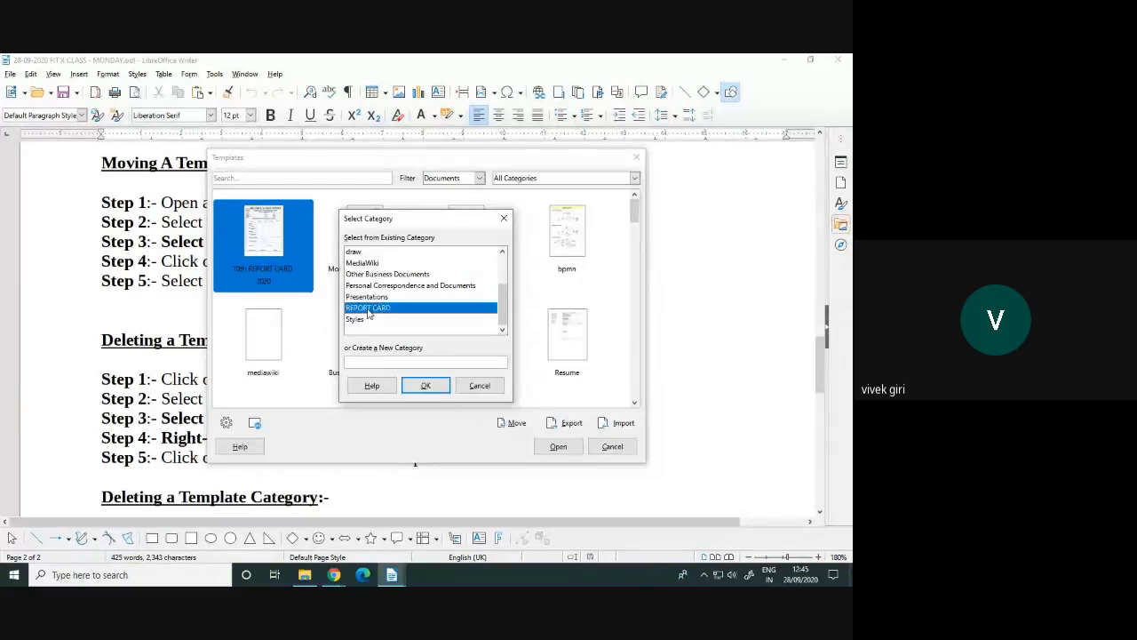
{"action": "left_click", "coordinate": [426, 386]}
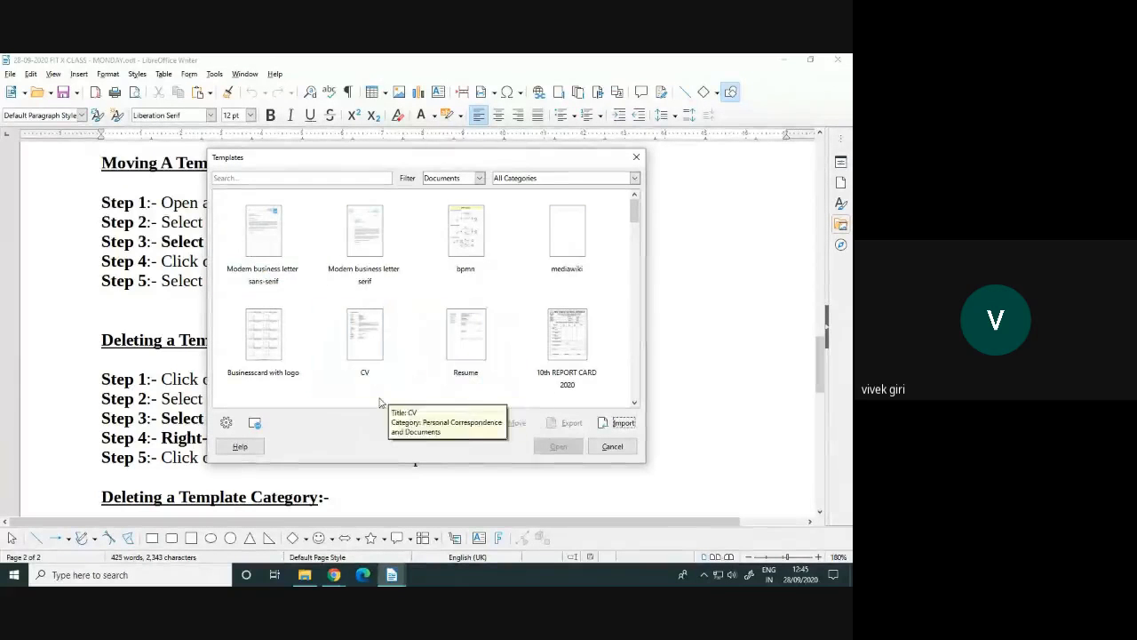
View 10-A-B-C REPORT CARD FORMAT (now empty) and REPORT CARD (holding the template), then close Templates
{"action": "left_click", "coordinate": [522, 178]}
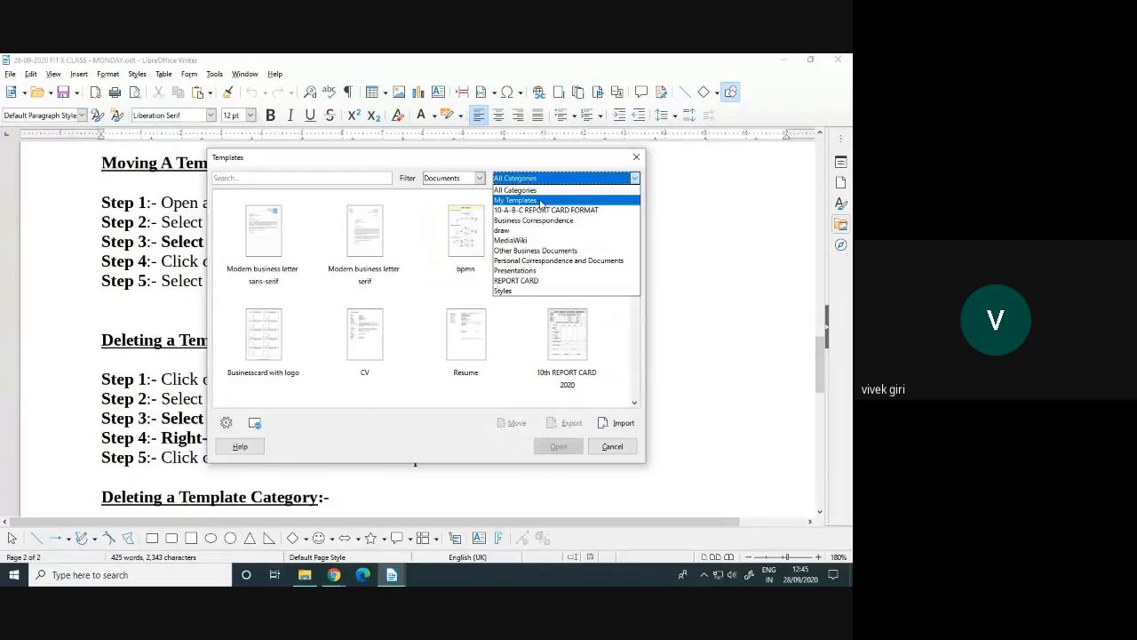
{"action": "left_click", "coordinate": [542, 211]}
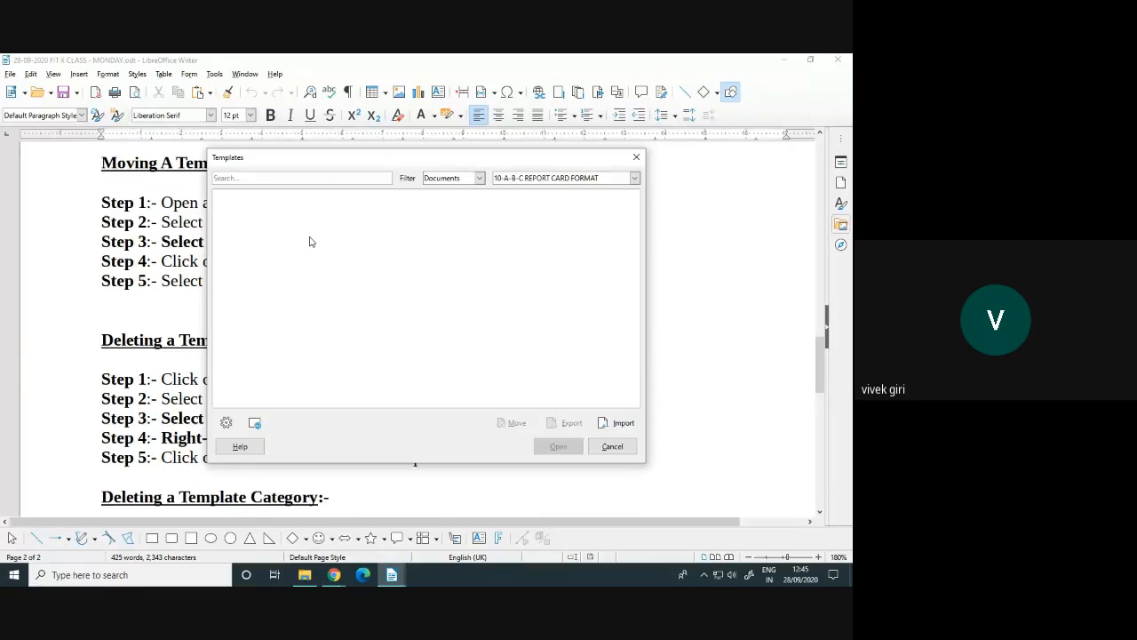
{"action": "left_click", "coordinate": [555, 180]}
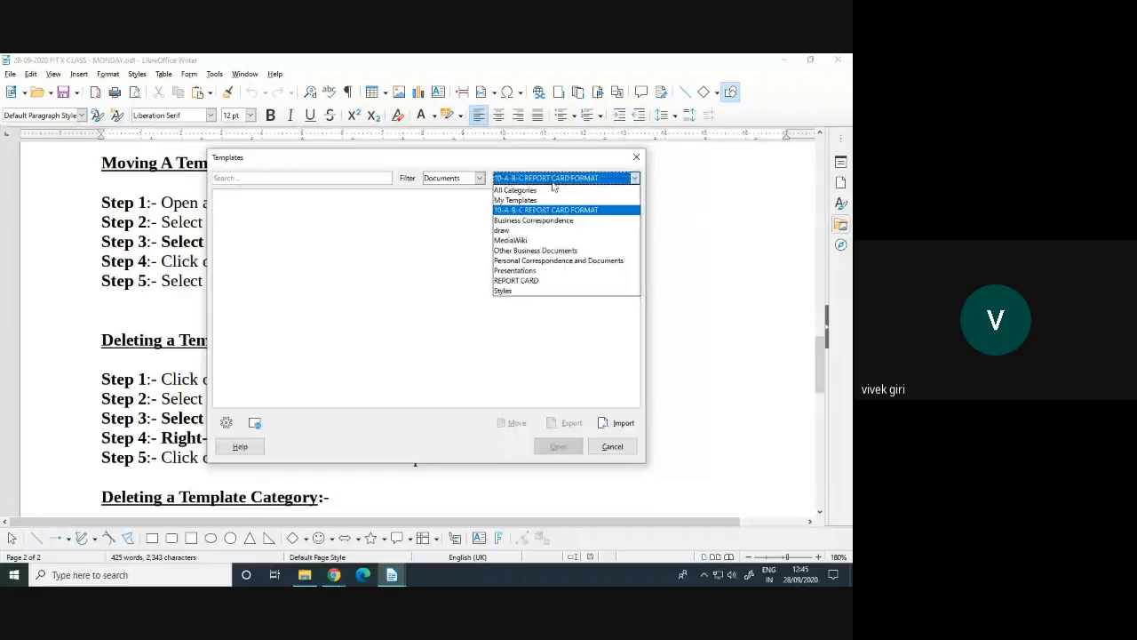
{"action": "left_click", "coordinate": [530, 281]}
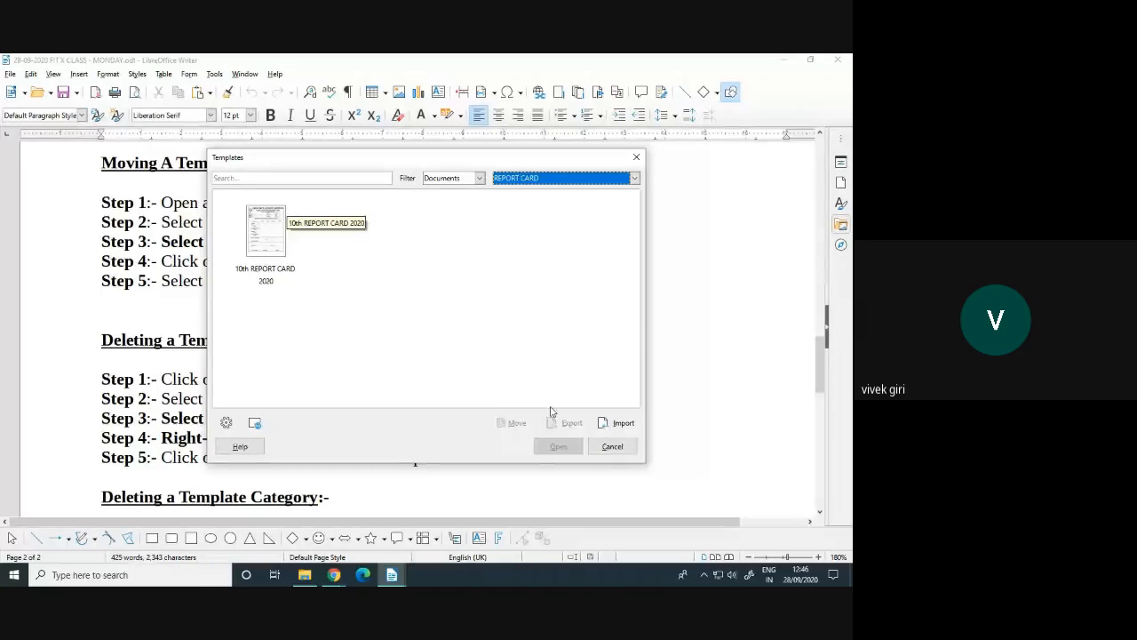
{"action": "left_click", "coordinate": [604, 447]}
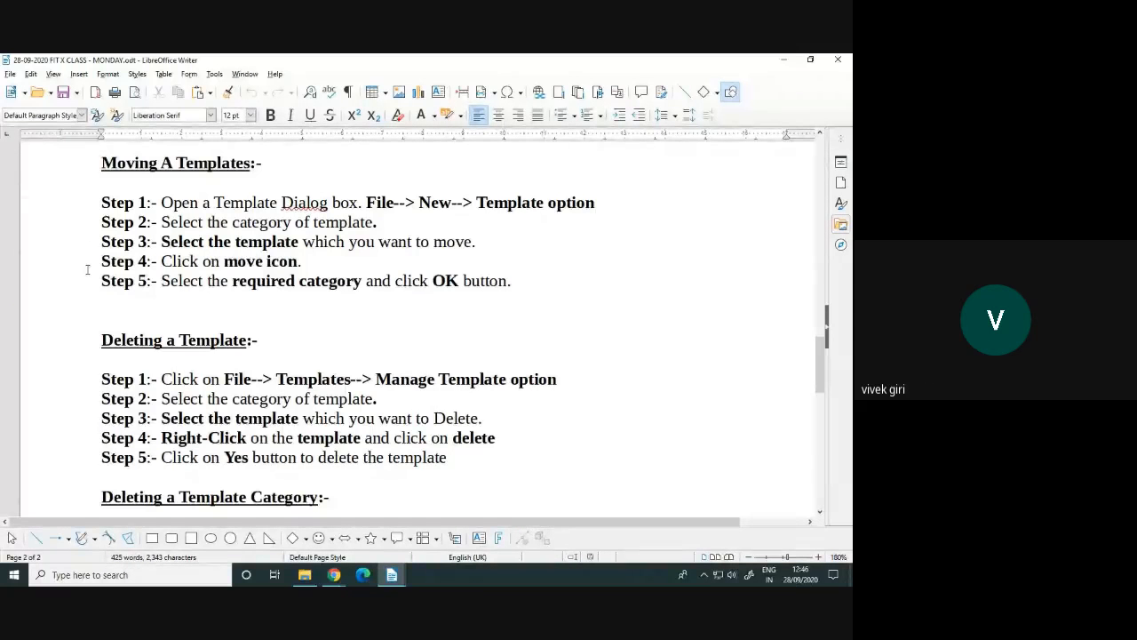
Reopen the Templates dialog from File > New, showing All Categories
{"action": "left_click", "coordinate": [9, 75]}
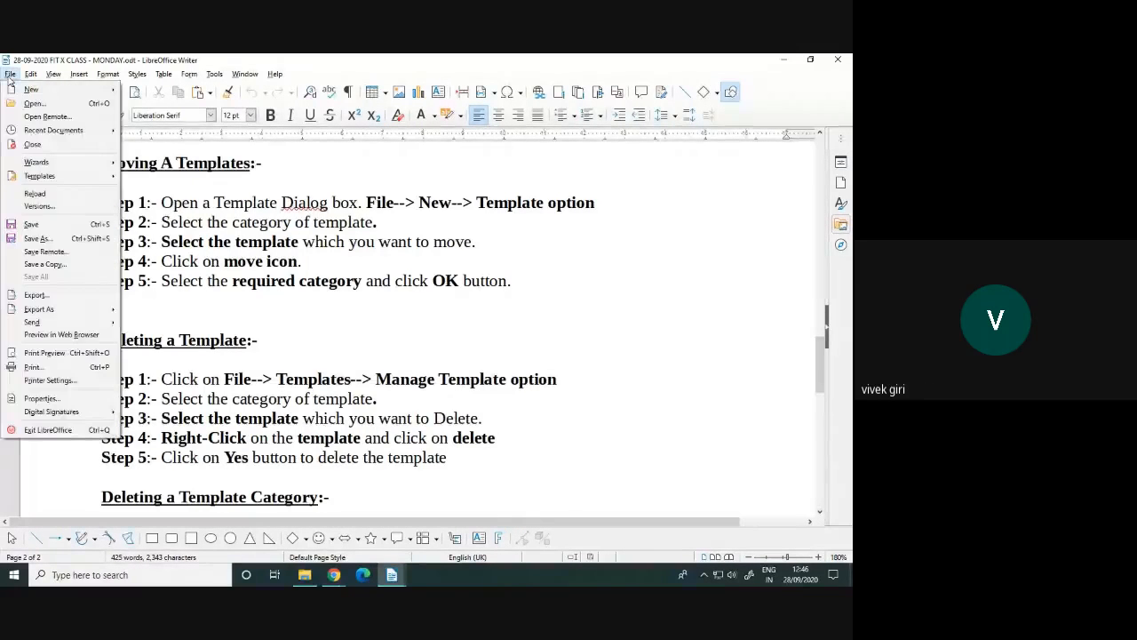
{"action": "mouse_move", "coordinate": [26, 89]}
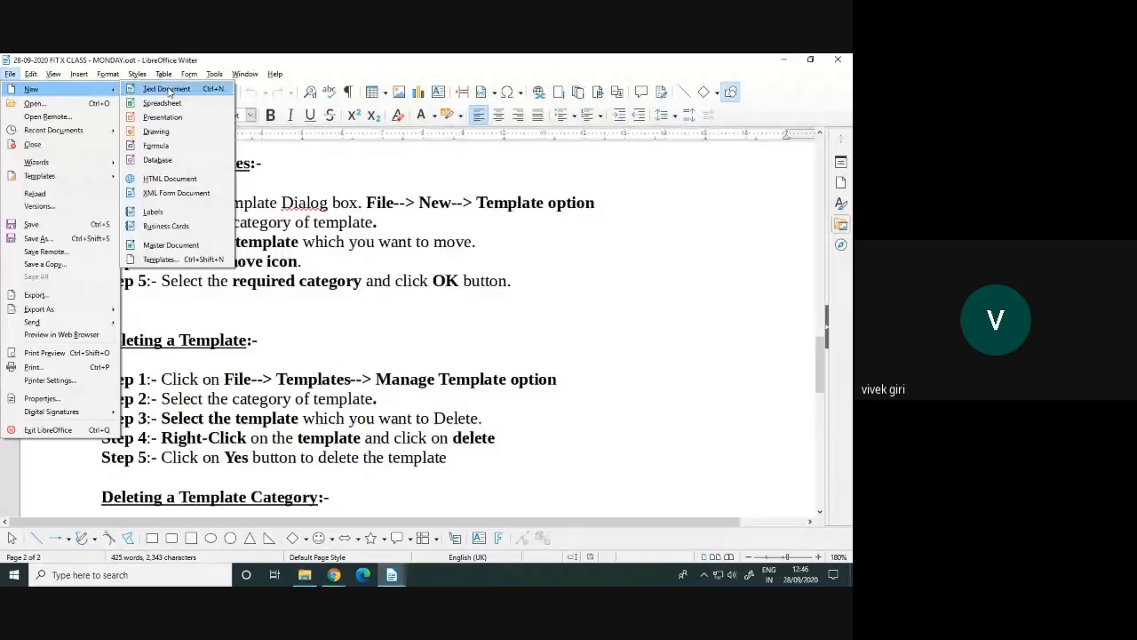
{"action": "left_click", "coordinate": [163, 258]}
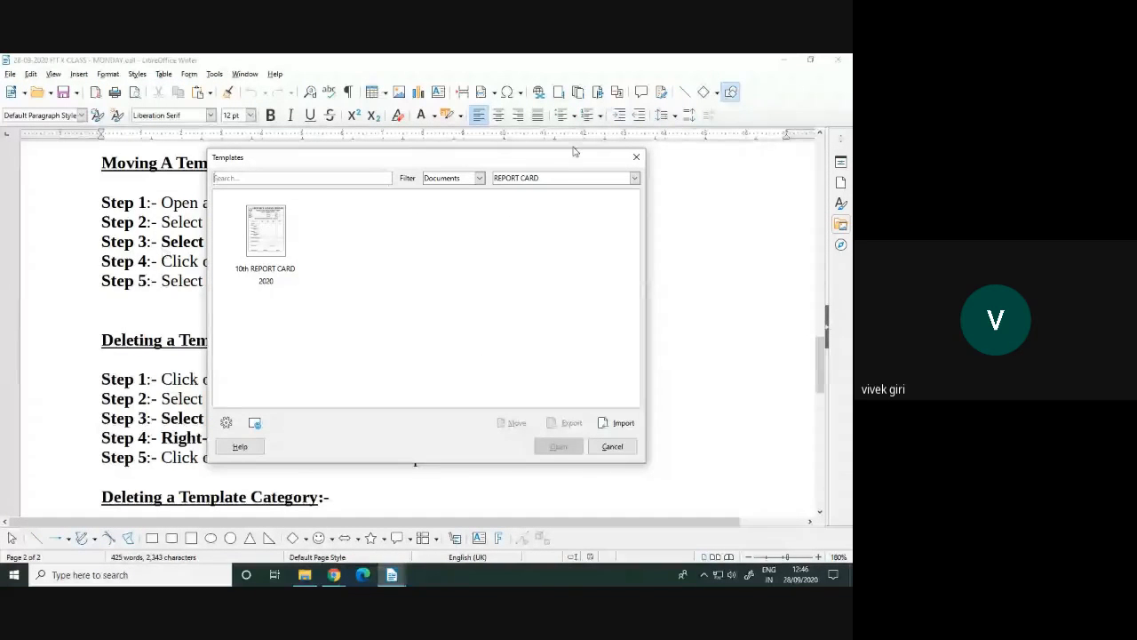
{"action": "left_click", "coordinate": [534, 182]}
{"action": "left_click", "coordinate": [525, 189]}
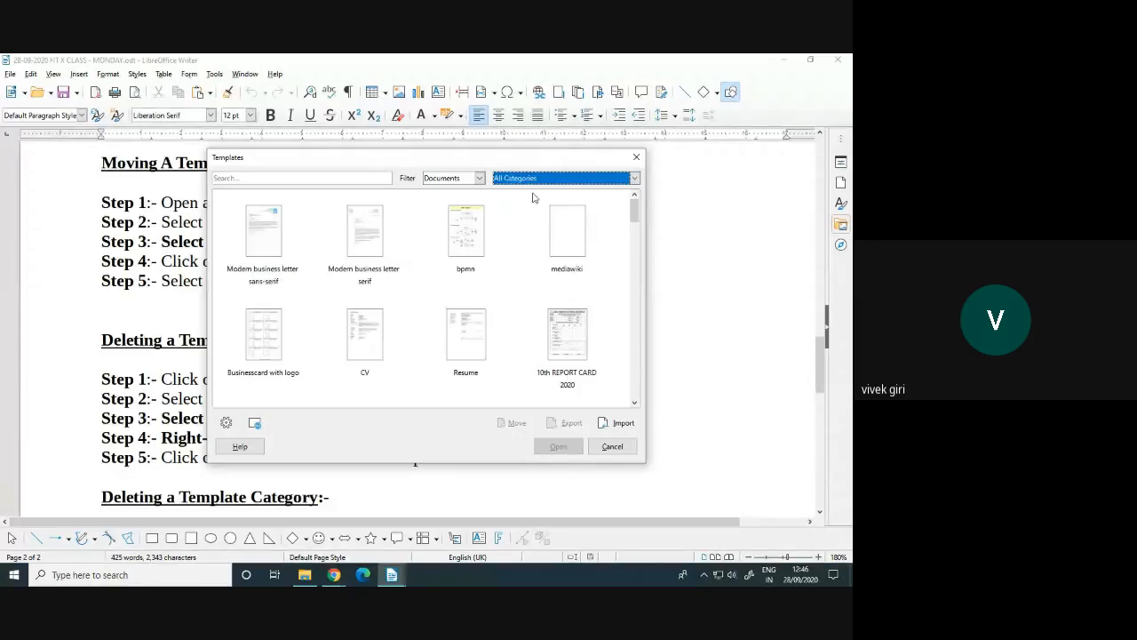
Attempt to move the Resume template into the REPORT CARD category
{"action": "left_click", "coordinate": [458, 356]}
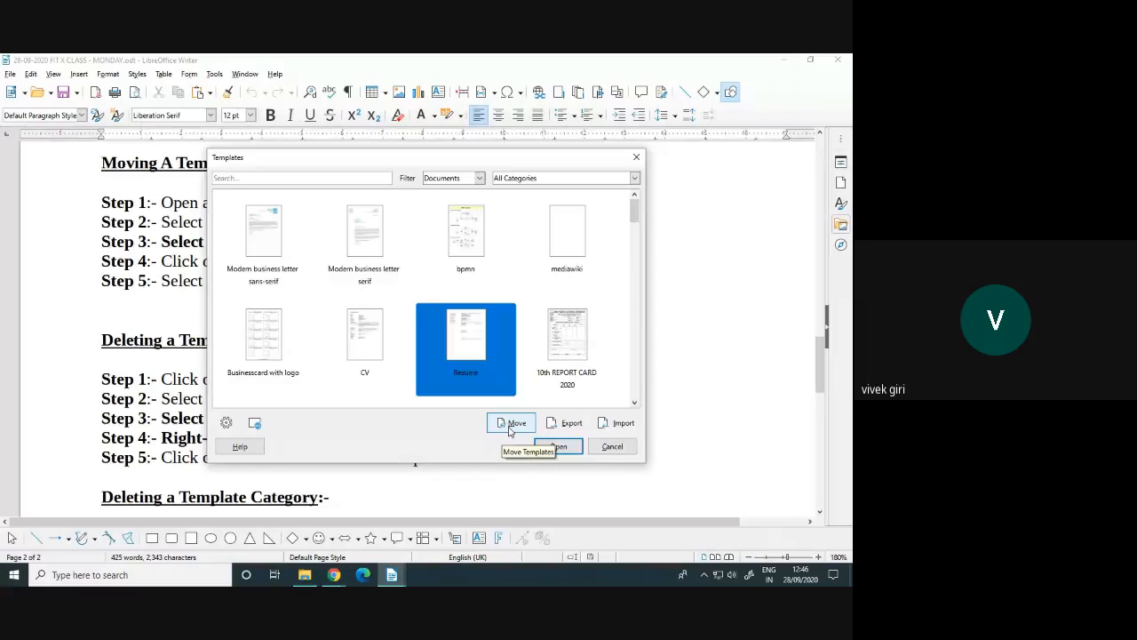
{"action": "left_click", "coordinate": [512, 425]}
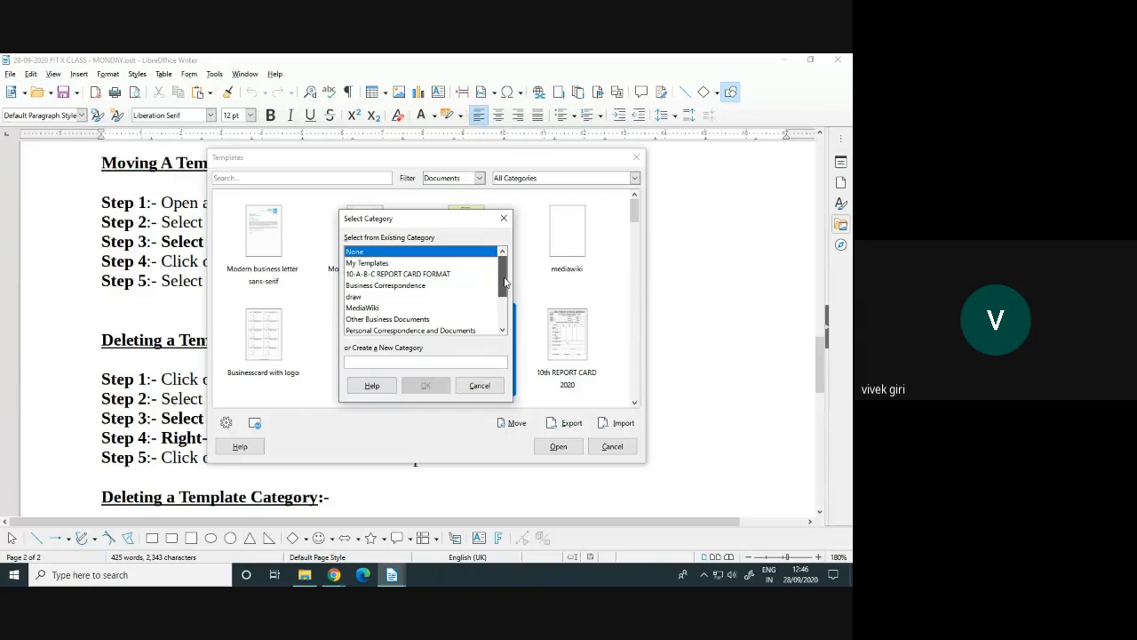
{"action": "left_click_drag", "start_coordinate": [505, 282], "coordinate": [501, 312]}
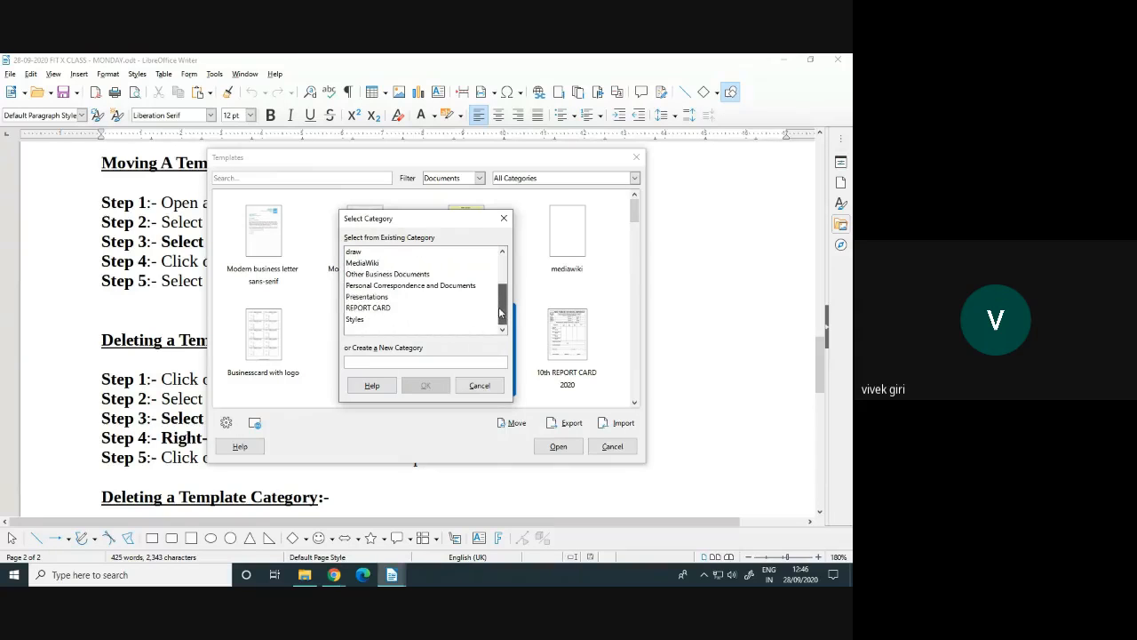
{"action": "left_click", "coordinate": [373, 309]}
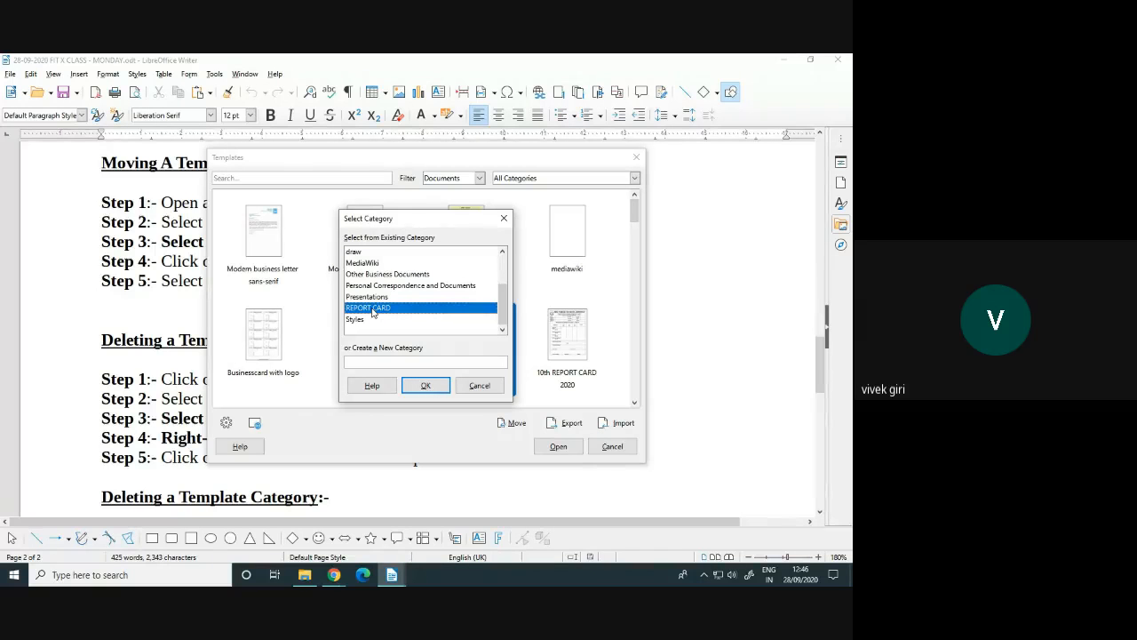
{"action": "left_click", "coordinate": [426, 386]}
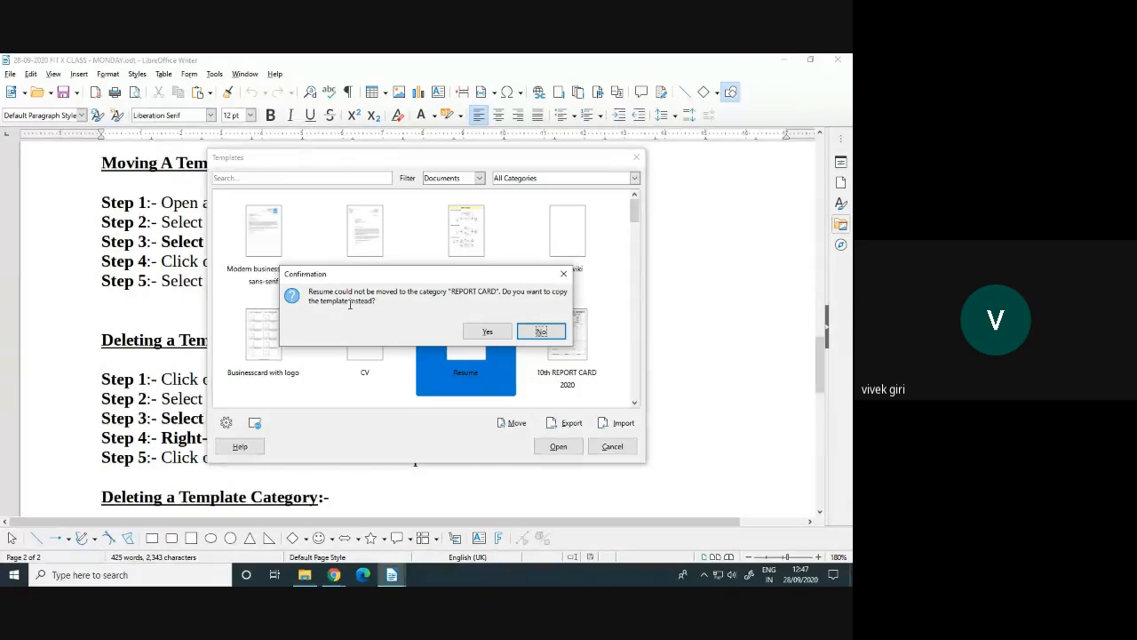
Accept copying Resume into REPORT CARD and view that category alongside 10th REPORT CARD 2020
{"action": "left_click", "coordinate": [485, 331]}
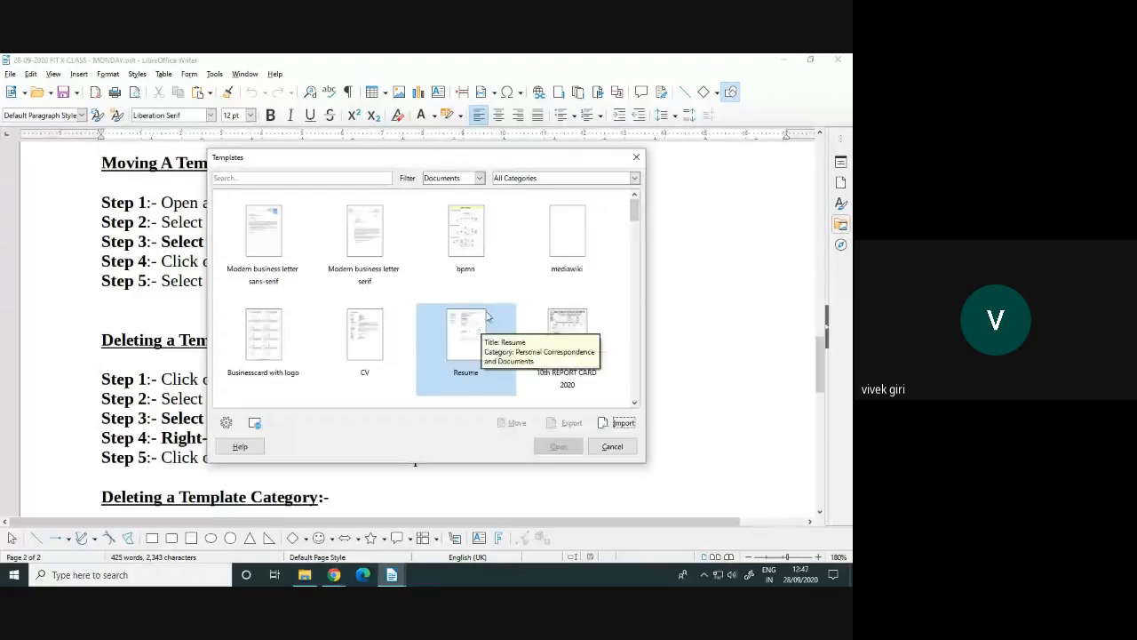
{"action": "left_click", "coordinate": [518, 181]}
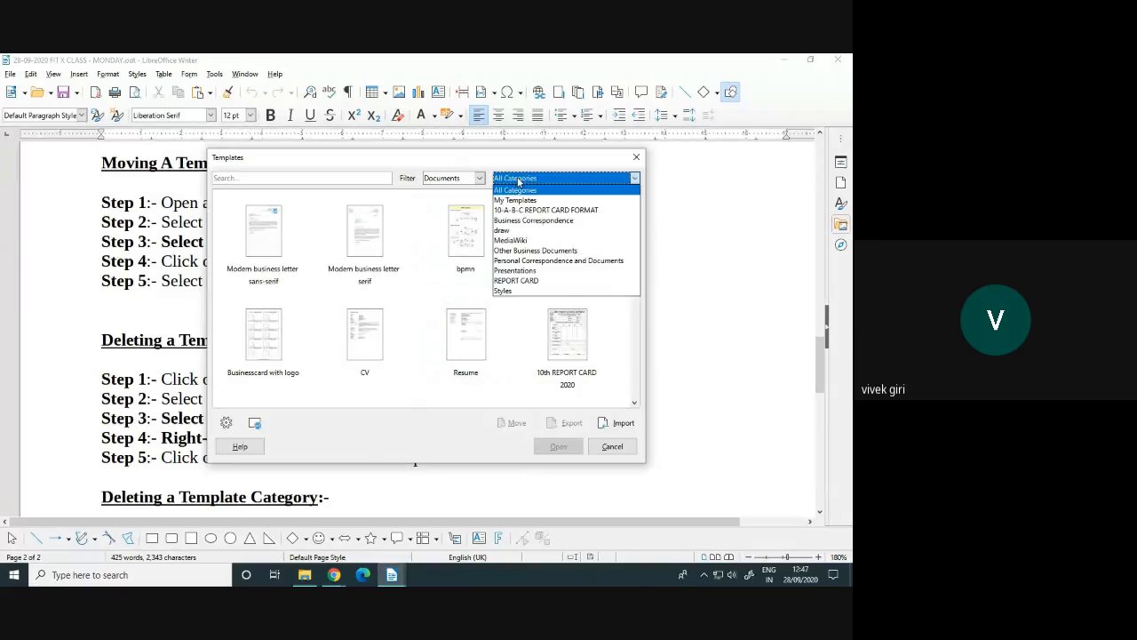
{"action": "left_click", "coordinate": [527, 283]}
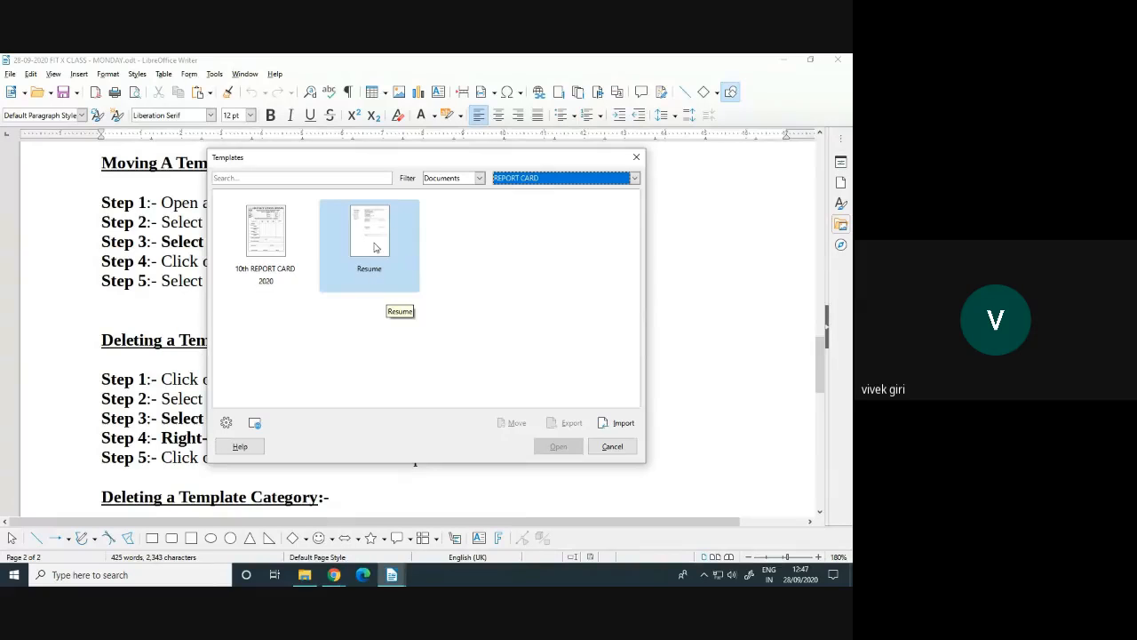
{"action": "left_click", "coordinate": [470, 256]}
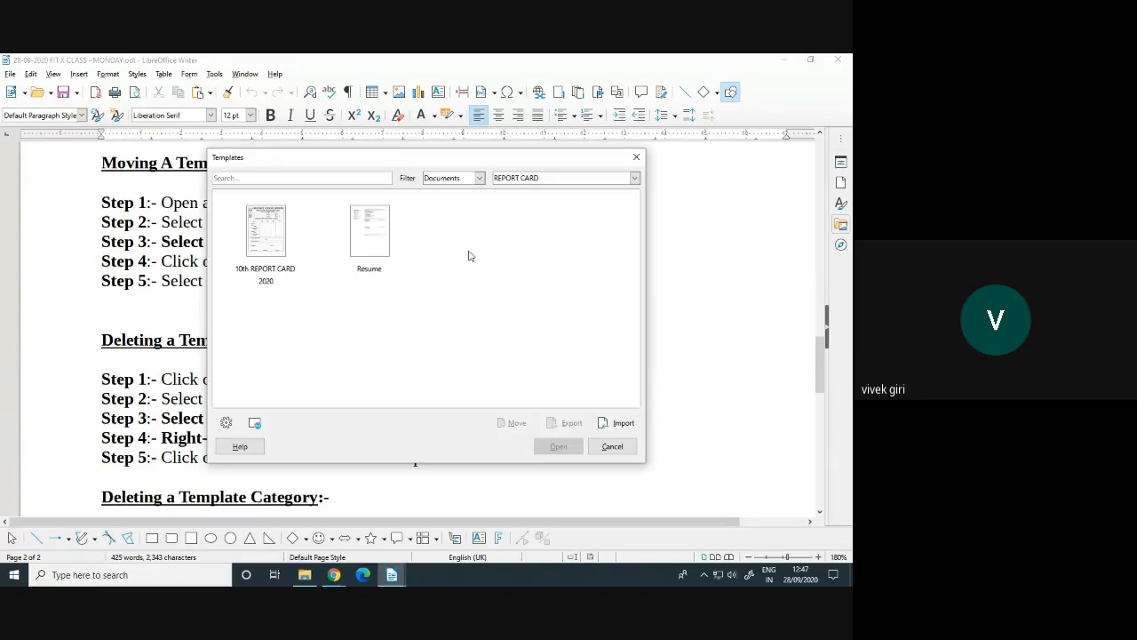
{"action": "left_click", "coordinate": [546, 180]}
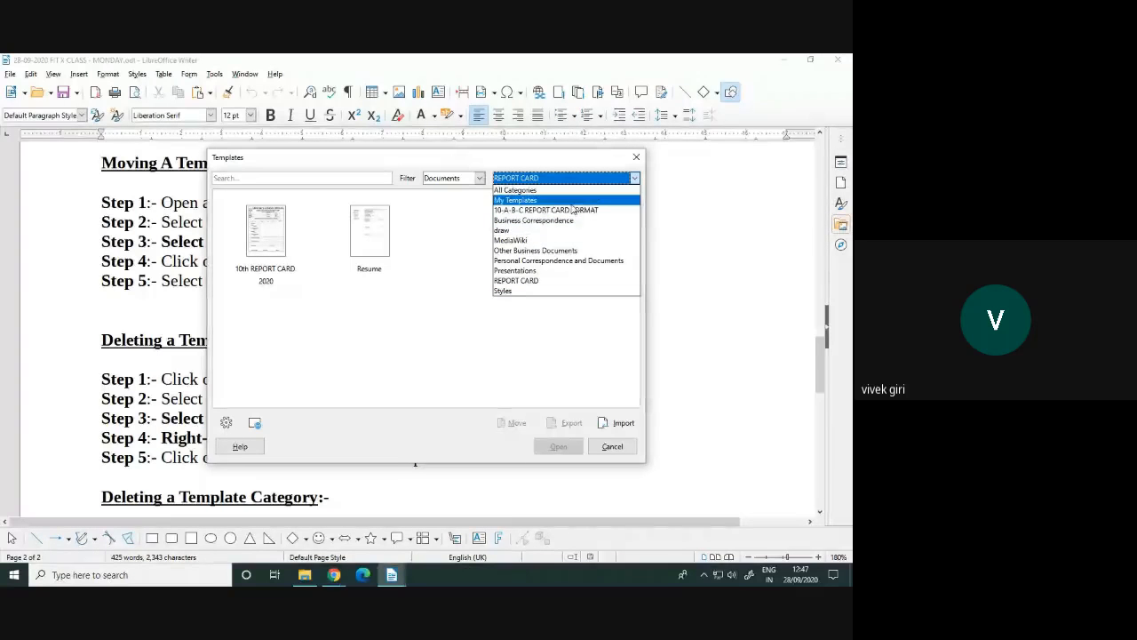
Move 10th REPORT CARD 2020 from REPORT CARD back into 10-A-B-C REPORT CARD FORMAT
{"action": "left_click", "coordinate": [407, 313]}
{"action": "left_click", "coordinate": [261, 260]}
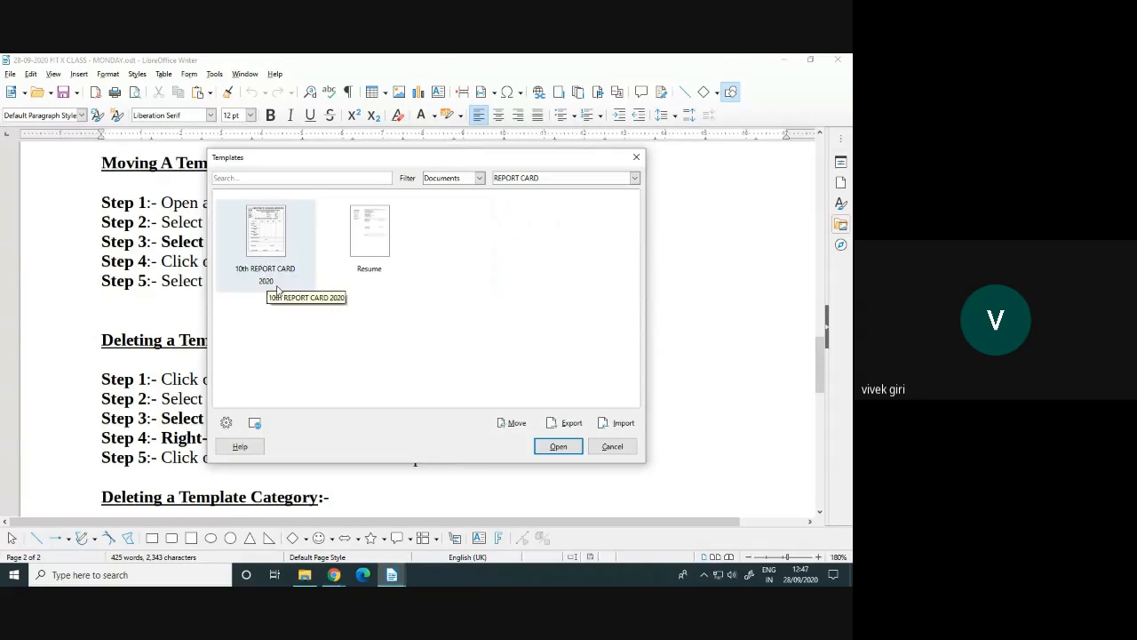
{"action": "left_click", "coordinate": [508, 425]}
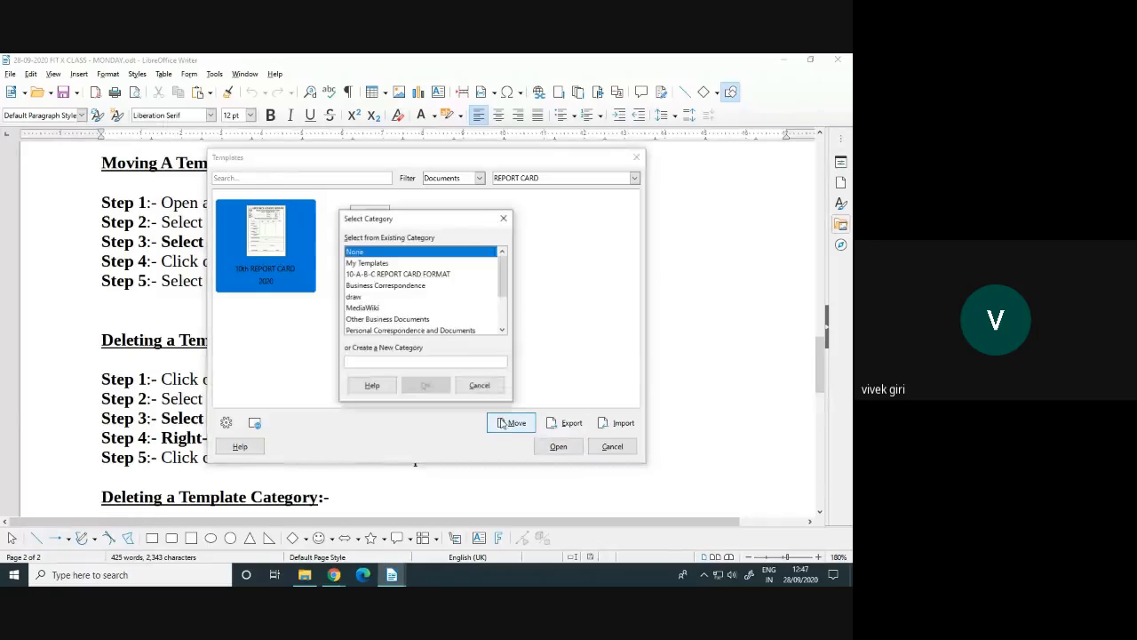
{"action": "left_click", "coordinate": [417, 274]}
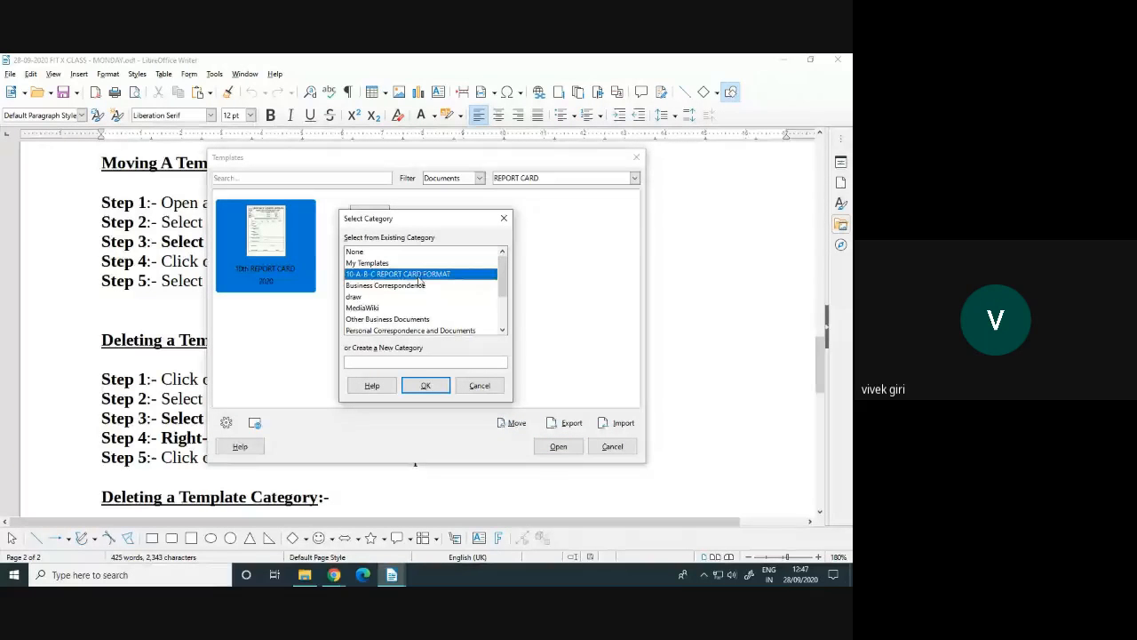
{"action": "left_click", "coordinate": [424, 385]}
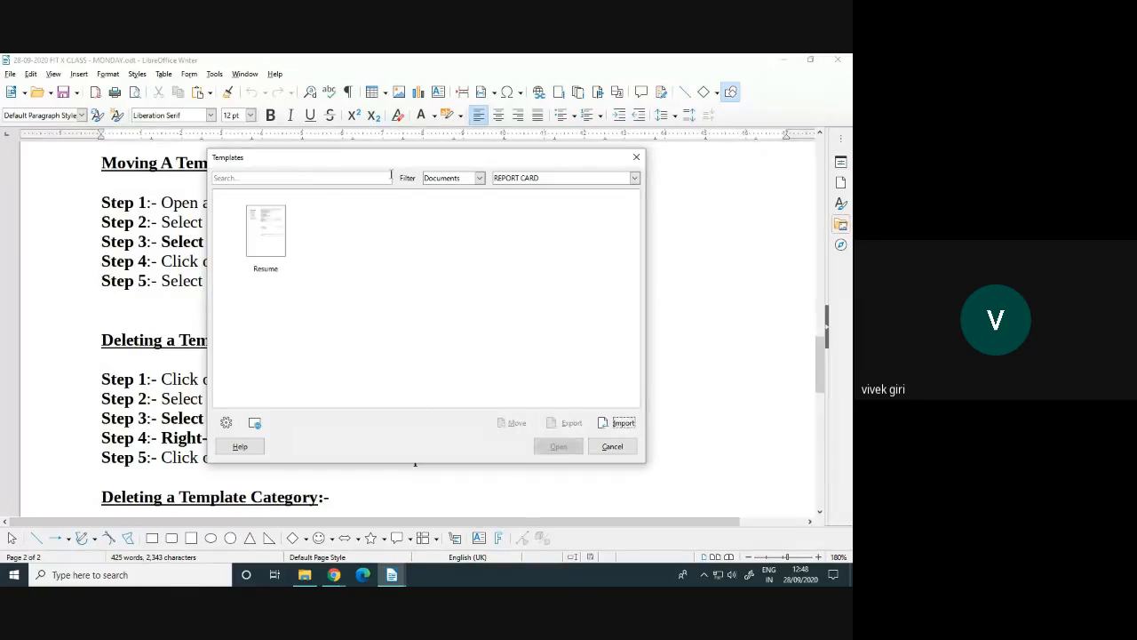
Confirm the template is in 10-A-B-C REPORT CARD FORMAT, then close the Templates dialog
{"action": "left_click", "coordinate": [526, 179]}
{"action": "left_click", "coordinate": [537, 210]}
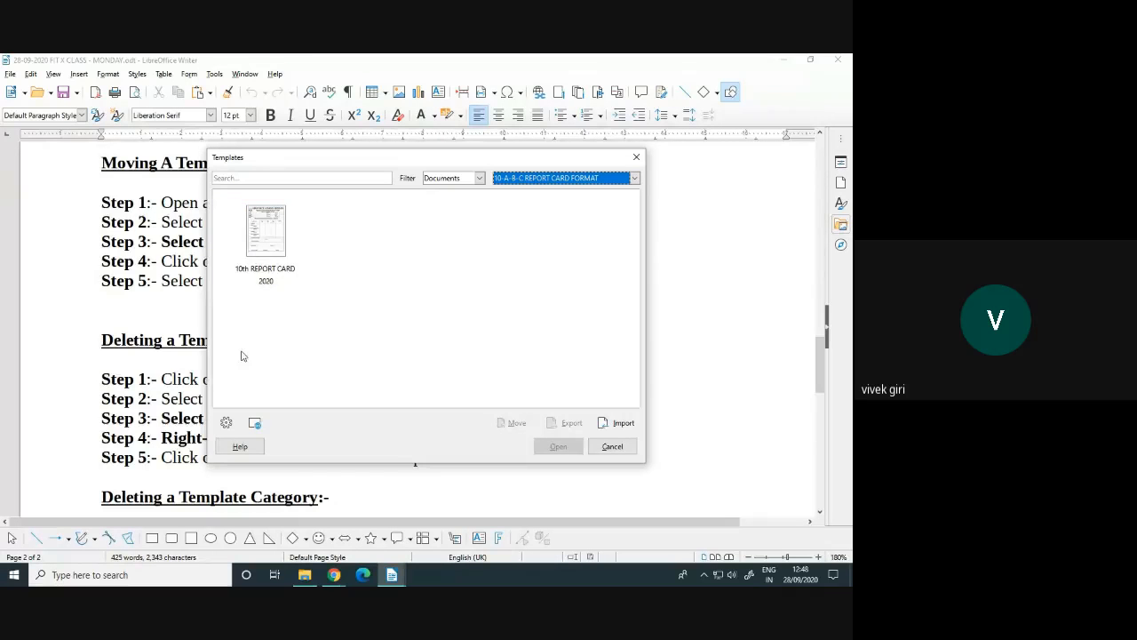
{"action": "left_click", "coordinate": [613, 447]}
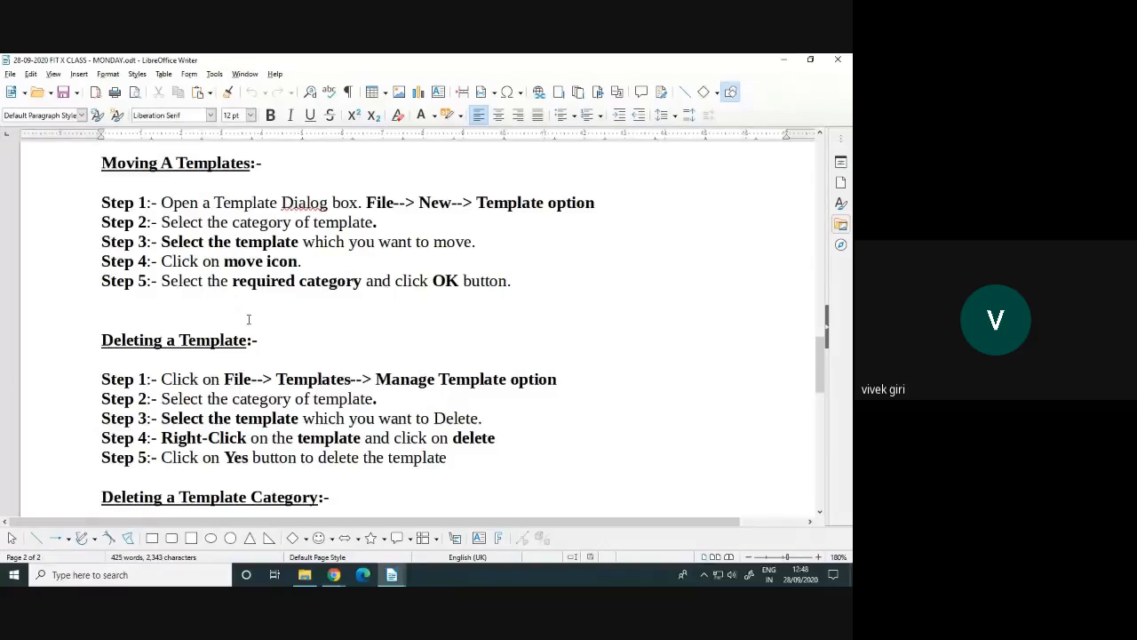
Scroll the MONDAY notes to the Deleting a Template Category steps and open the File menu
{"action": "scroll", "coordinate": [240, 302], "scroll_direction": "down", "scroll_amount": 3}
{"action": "scroll", "coordinate": [256, 306], "scroll_direction": "up", "scroll_amount": 1}
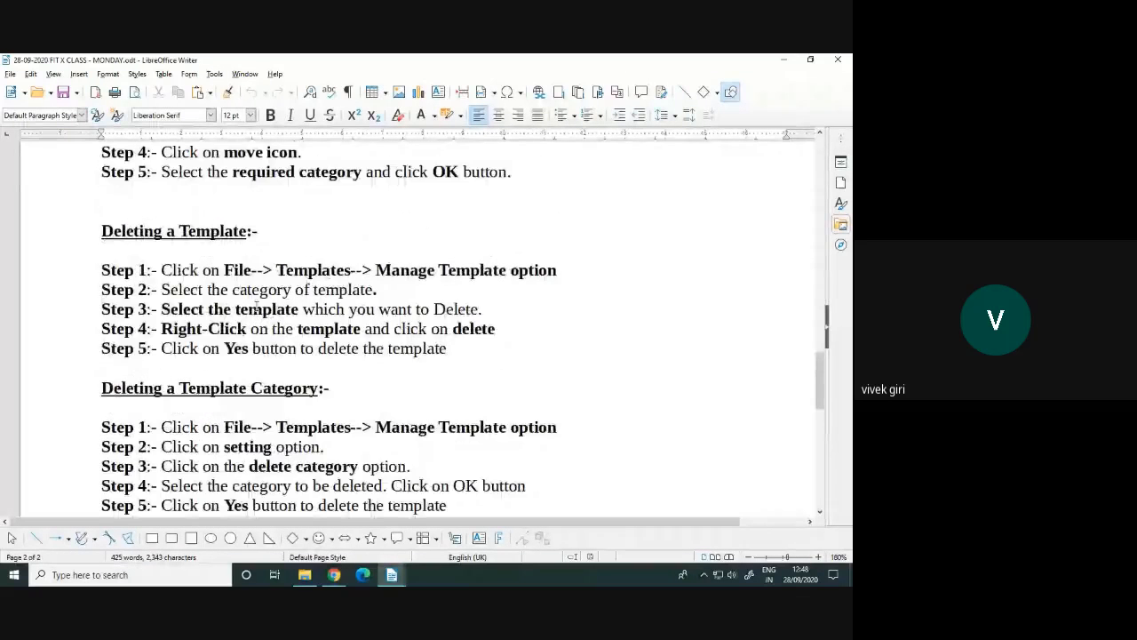
{"action": "scroll", "coordinate": [257, 306], "scroll_direction": "down", "scroll_amount": 1}
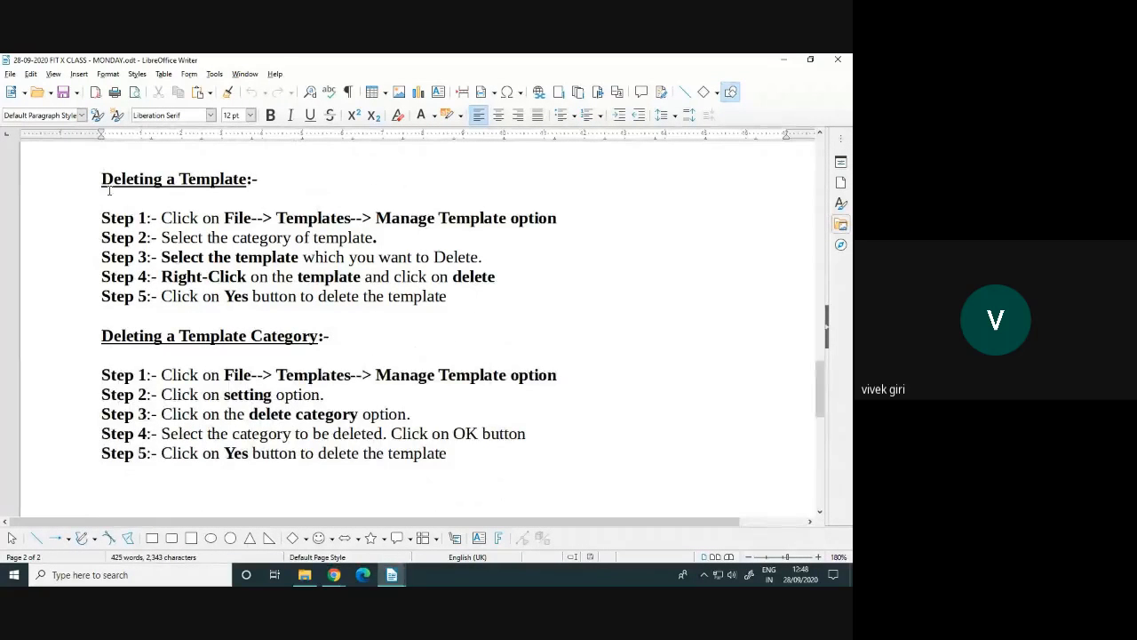
{"action": "left_click", "coordinate": [10, 74]}
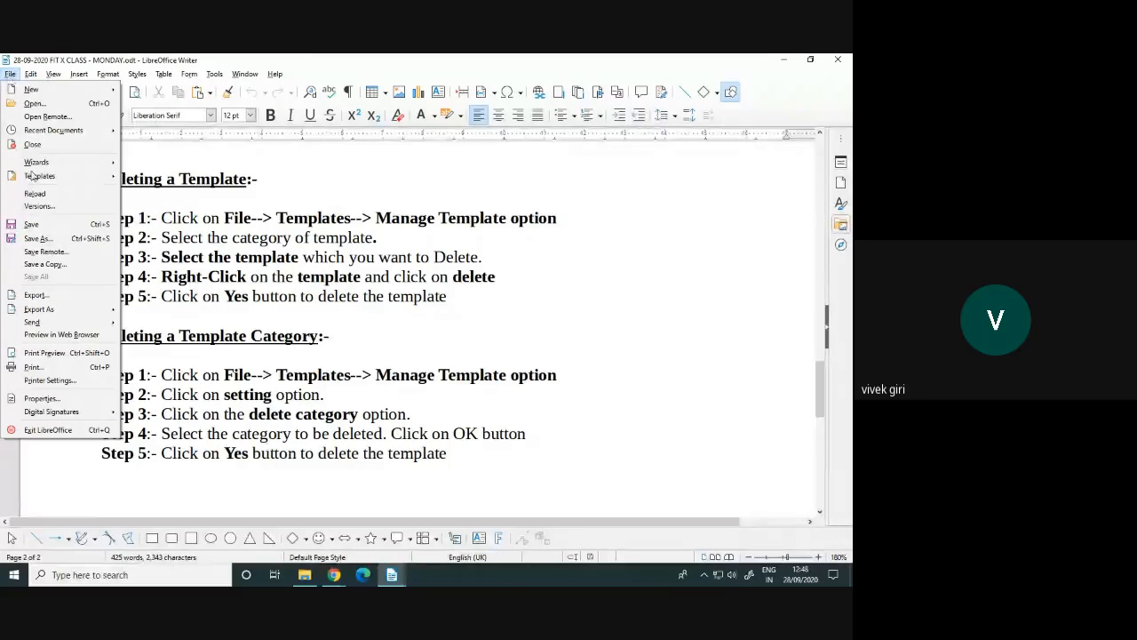
Open Manage Templates and show templates from All Categories
{"action": "mouse_move", "coordinate": [47, 178]}
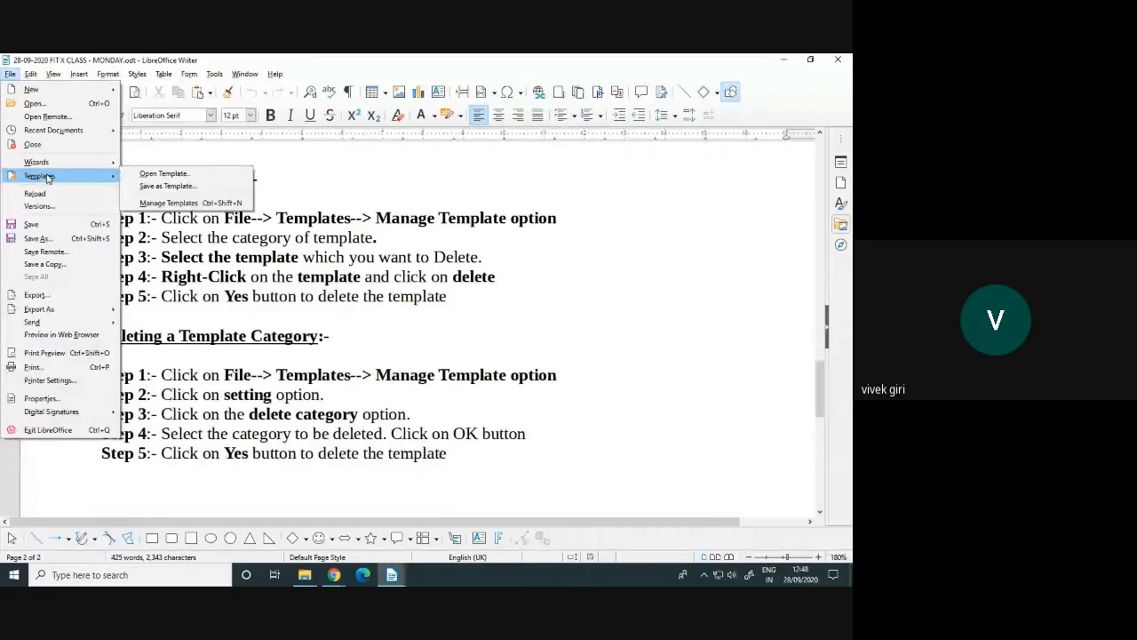
{"action": "left_click", "coordinate": [175, 203]}
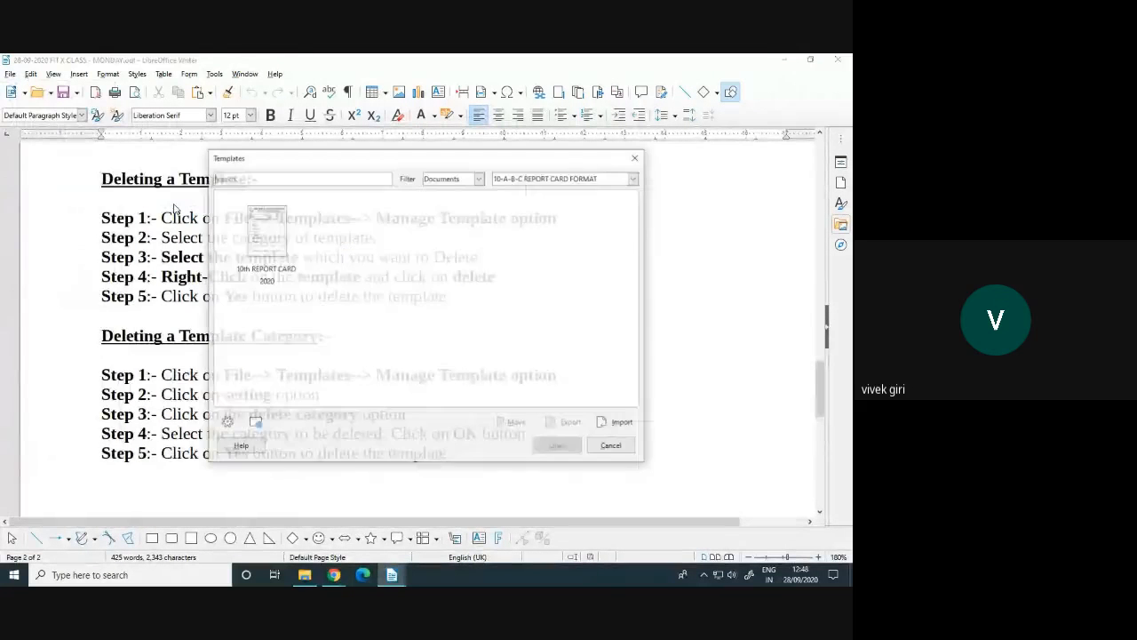
{"action": "left_click", "coordinate": [504, 178]}
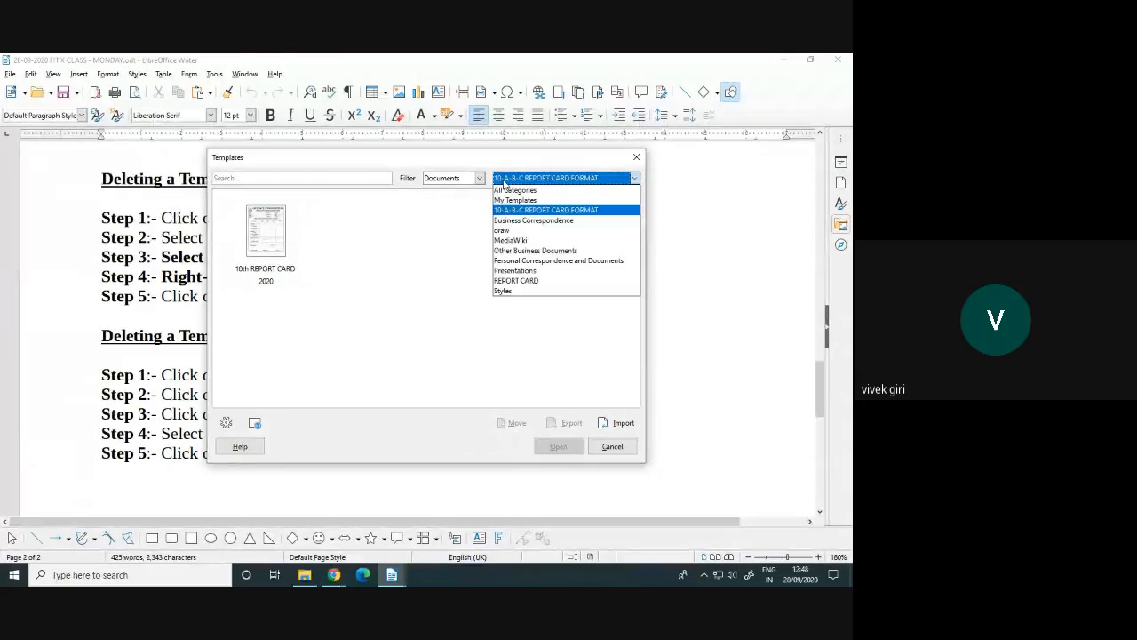
{"action": "left_click", "coordinate": [514, 190]}
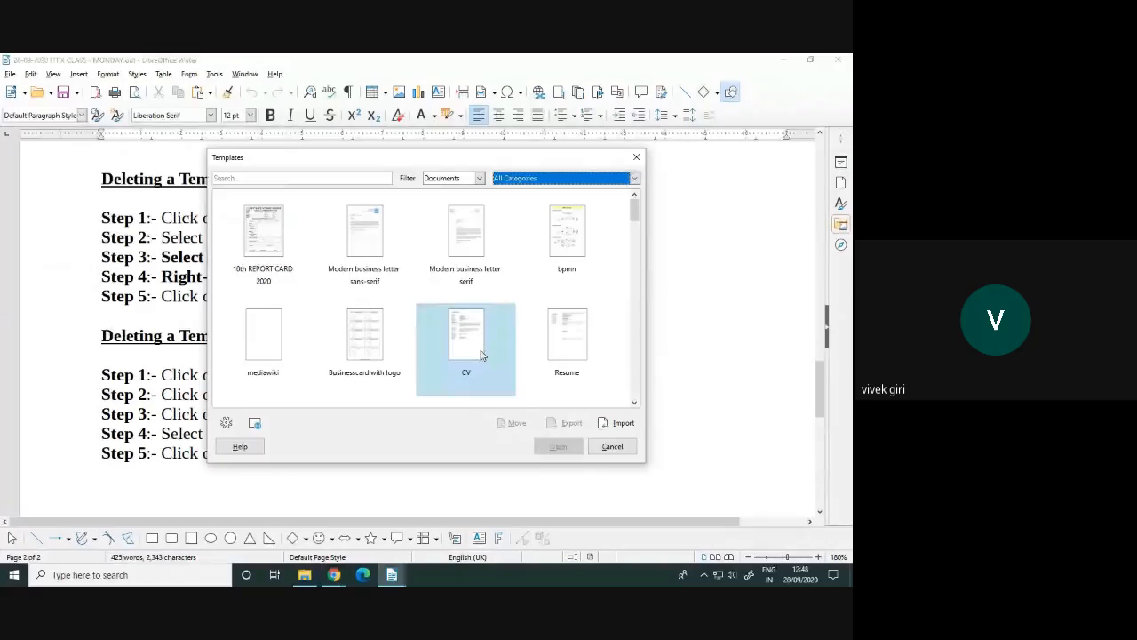
{"action": "scroll", "coordinate": [540, 320], "scroll_direction": "down", "scroll_amount": 2}
{"action": "scroll", "coordinate": [538, 313], "scroll_direction": "up", "scroll_amount": 1}
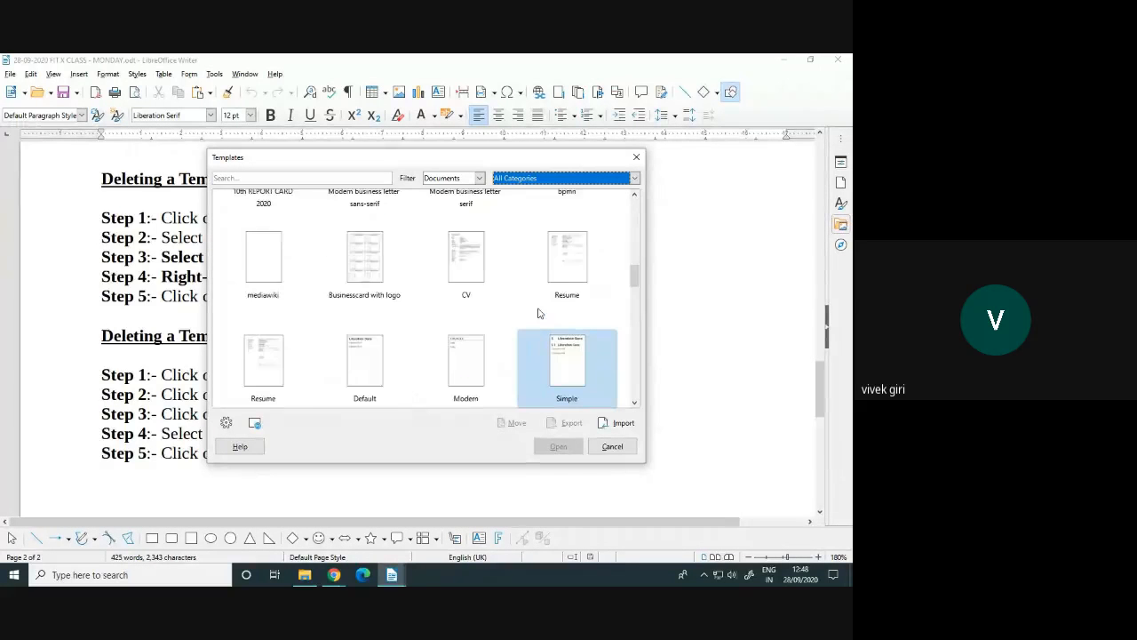
{"action": "scroll", "coordinate": [537, 312], "scroll_direction": "up", "scroll_amount": 1}
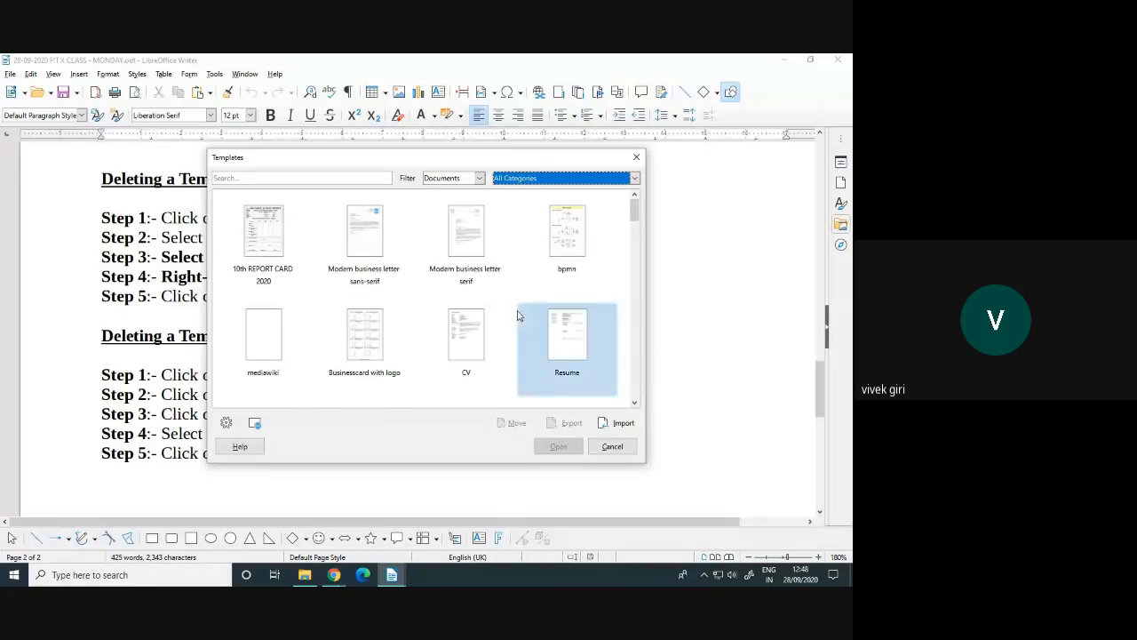
Delete the 10th REPORT CARD 2020 template, confirm with Yes, and close the manager
{"action": "left_click", "coordinate": [267, 226]}
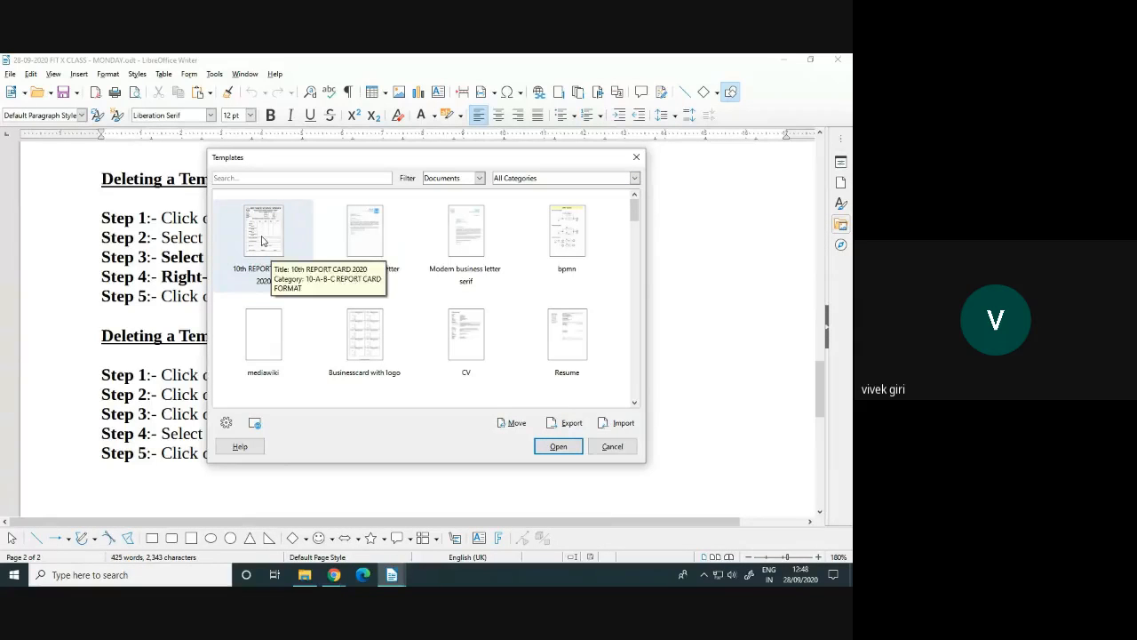
{"action": "right_click", "coordinate": [262, 238]}
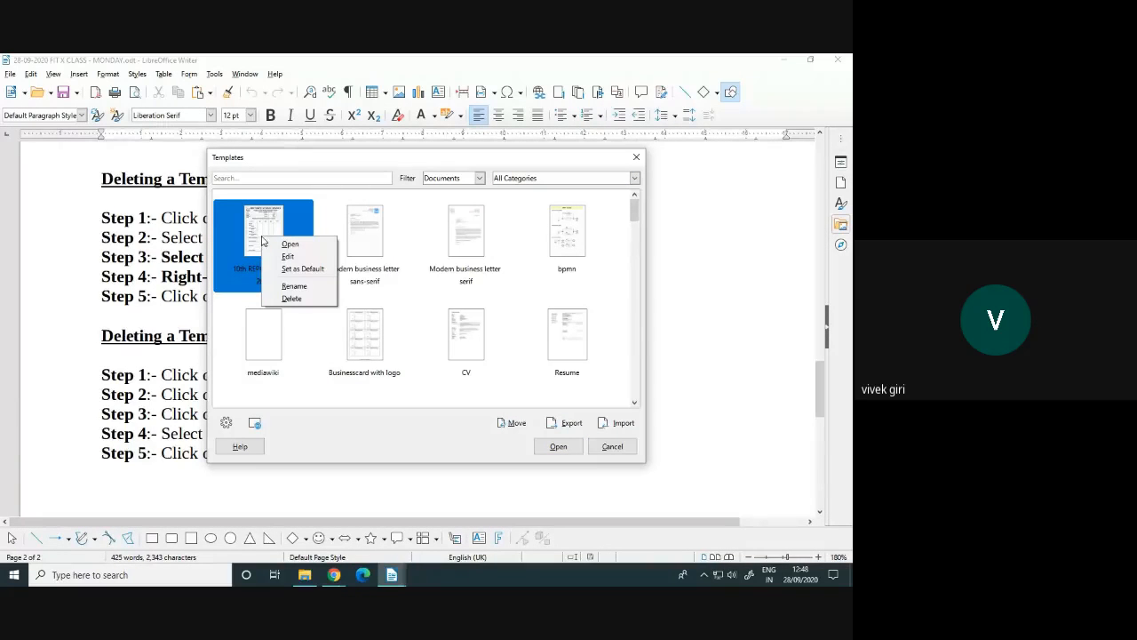
{"action": "left_click", "coordinate": [297, 300]}
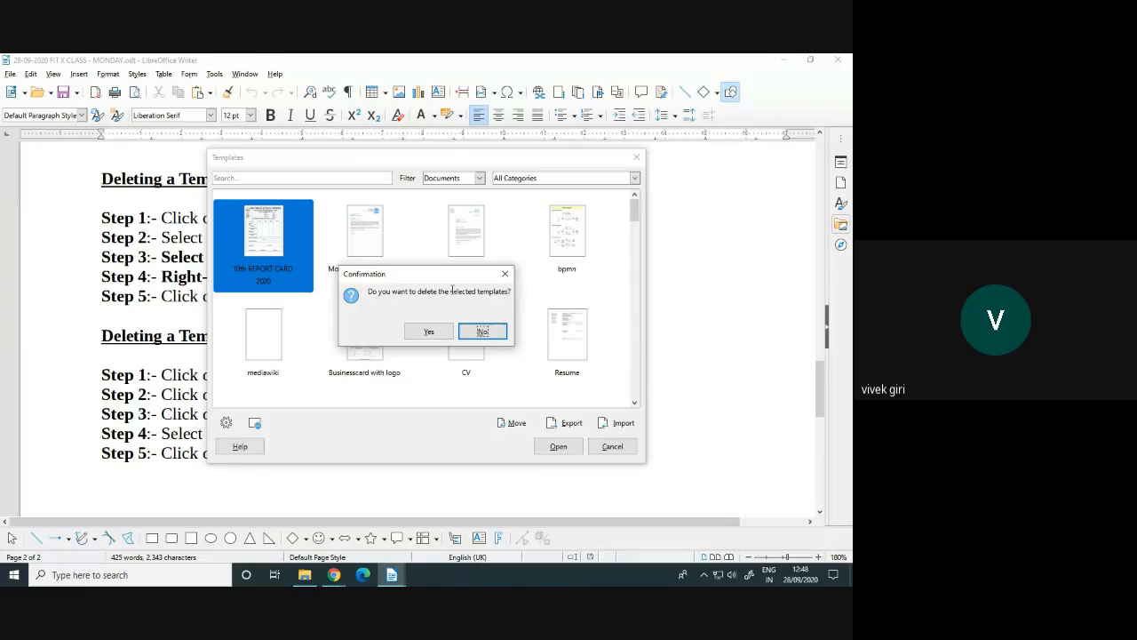
{"action": "left_click", "coordinate": [427, 331]}
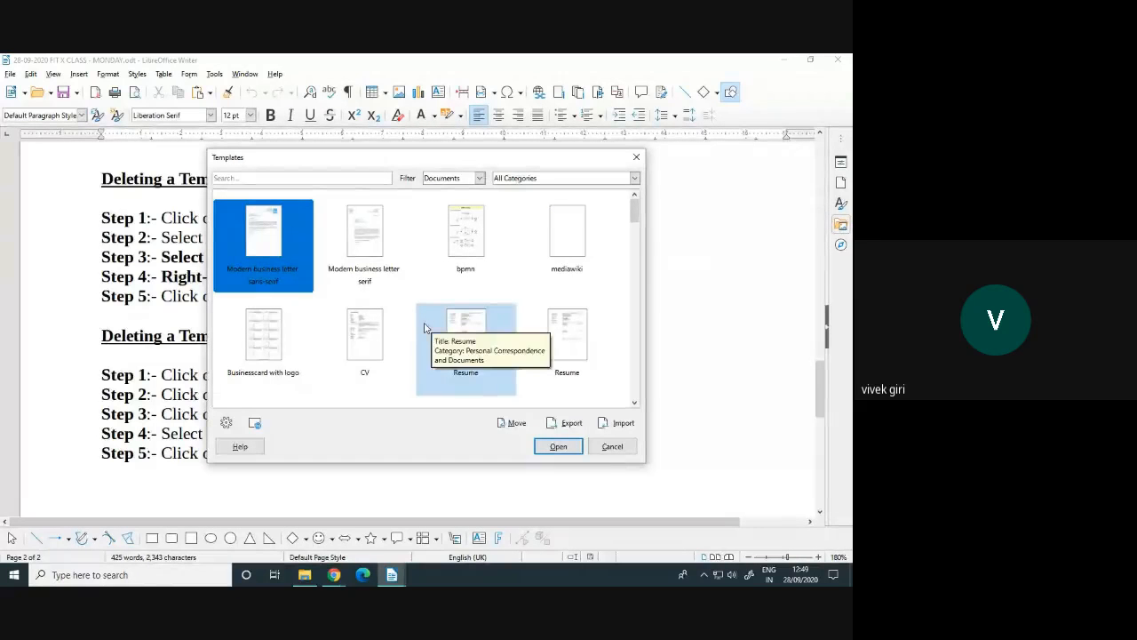
{"action": "left_click", "coordinate": [612, 448]}
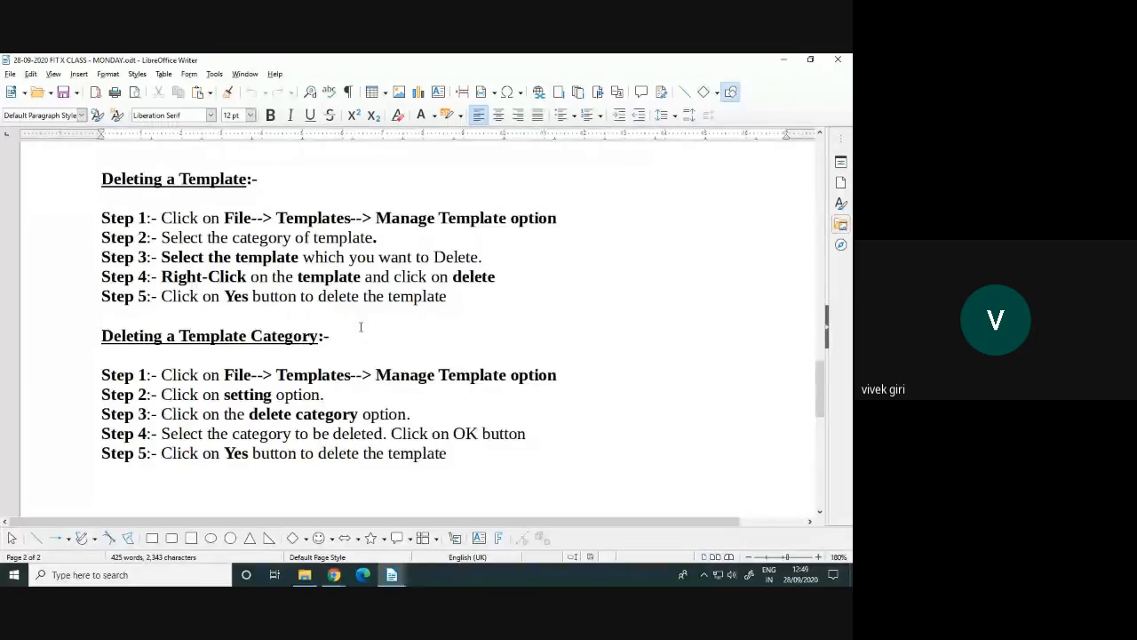
Scroll the notes slightly and bring up the File menu's Templates submenu
{"action": "scroll", "coordinate": [361, 327], "scroll_direction": "down", "scroll_amount": 1}
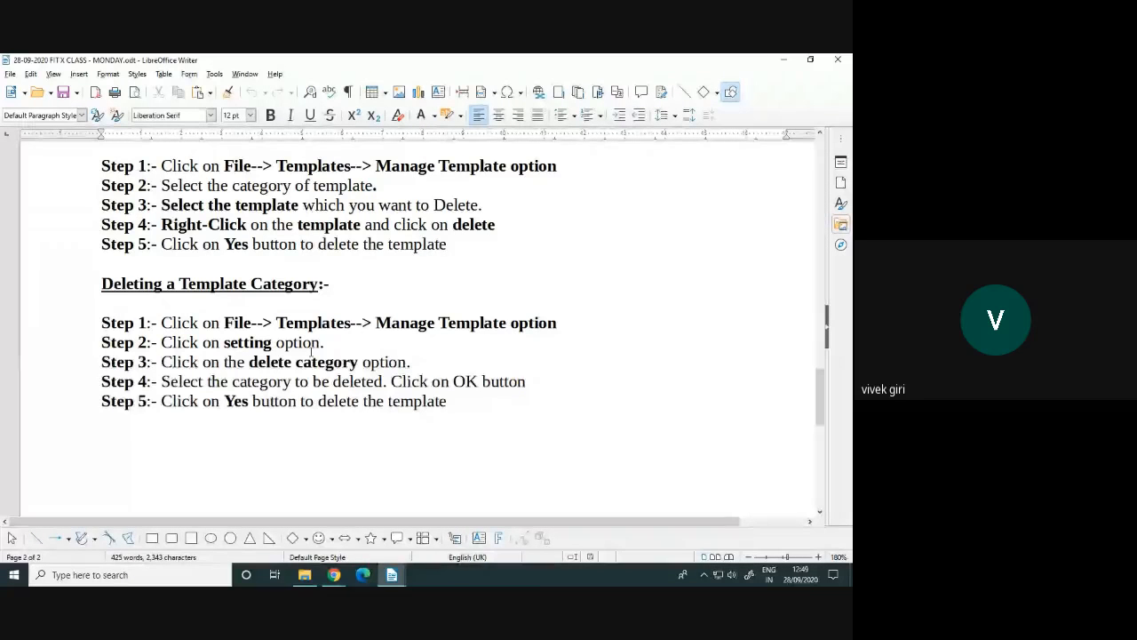
{"action": "left_click", "coordinate": [9, 75]}
In Manage Templates, choose Delete Category and pick 10-A-B-C REPORT CARD FORMAT
{"action": "mouse_move", "coordinate": [49, 181]}
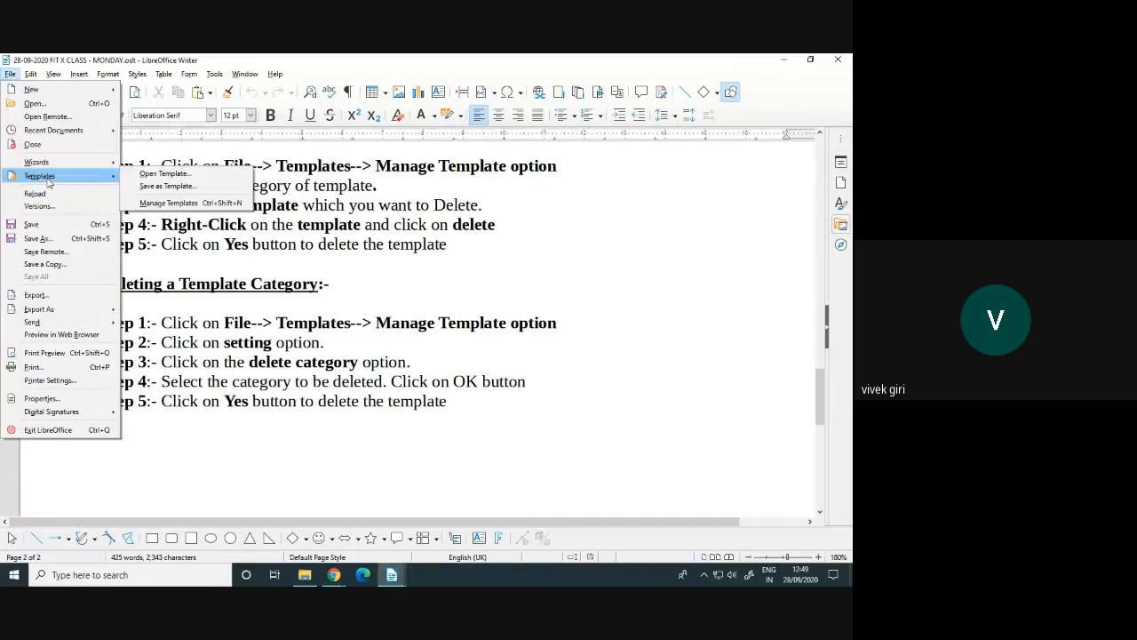
{"action": "left_click", "coordinate": [164, 203]}
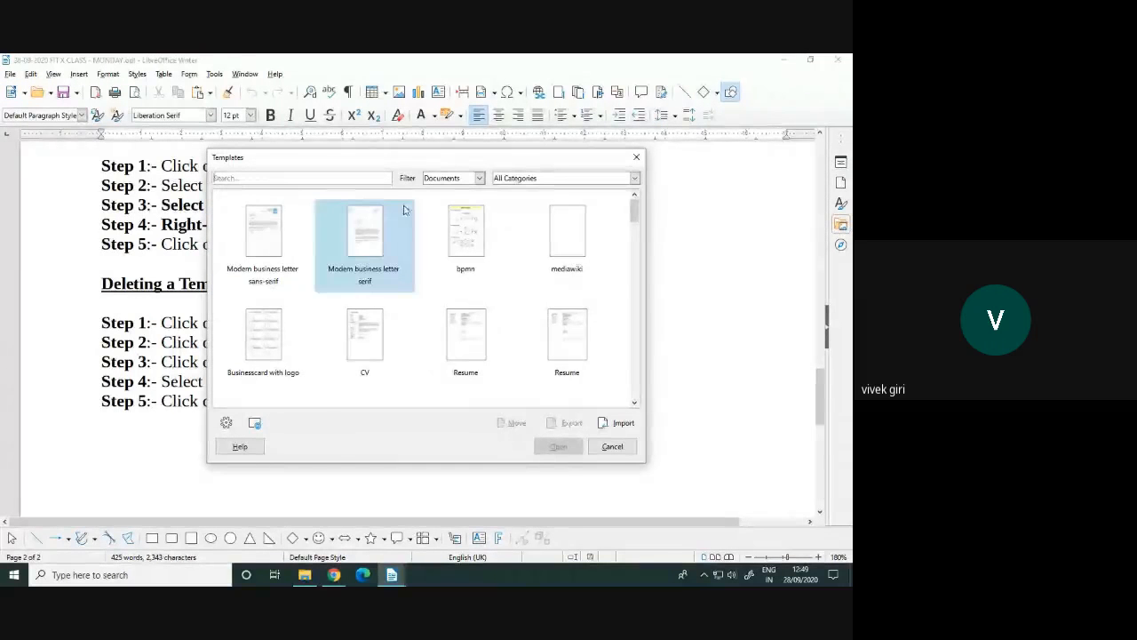
{"action": "left_click_drag", "start_coordinate": [411, 161], "coordinate": [590, 113]}
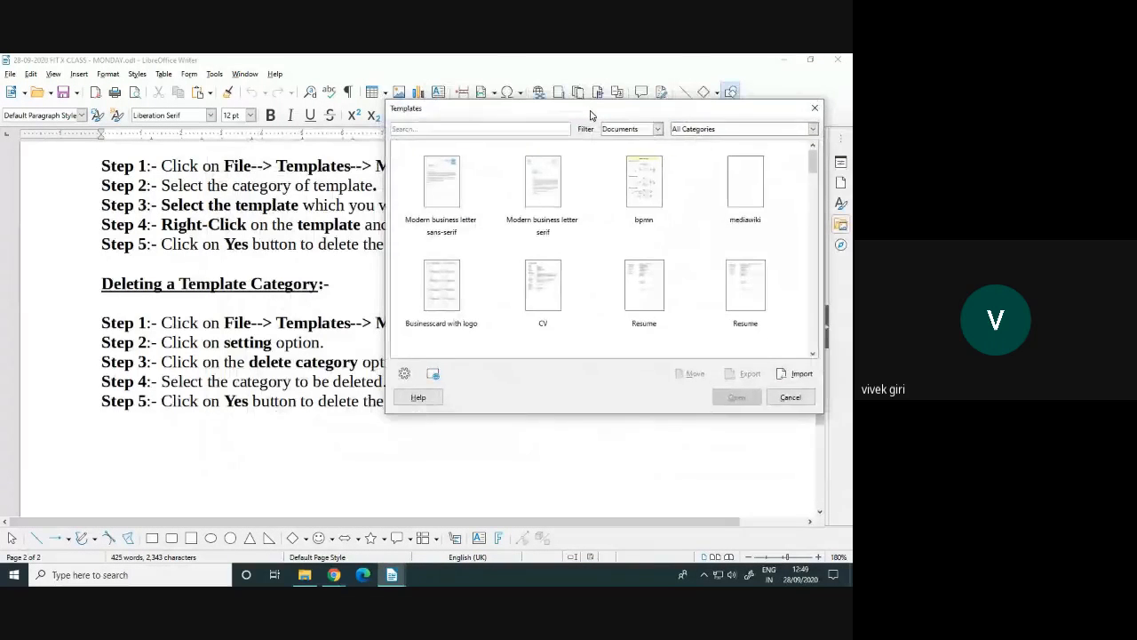
{"action": "left_click", "coordinate": [405, 374]}
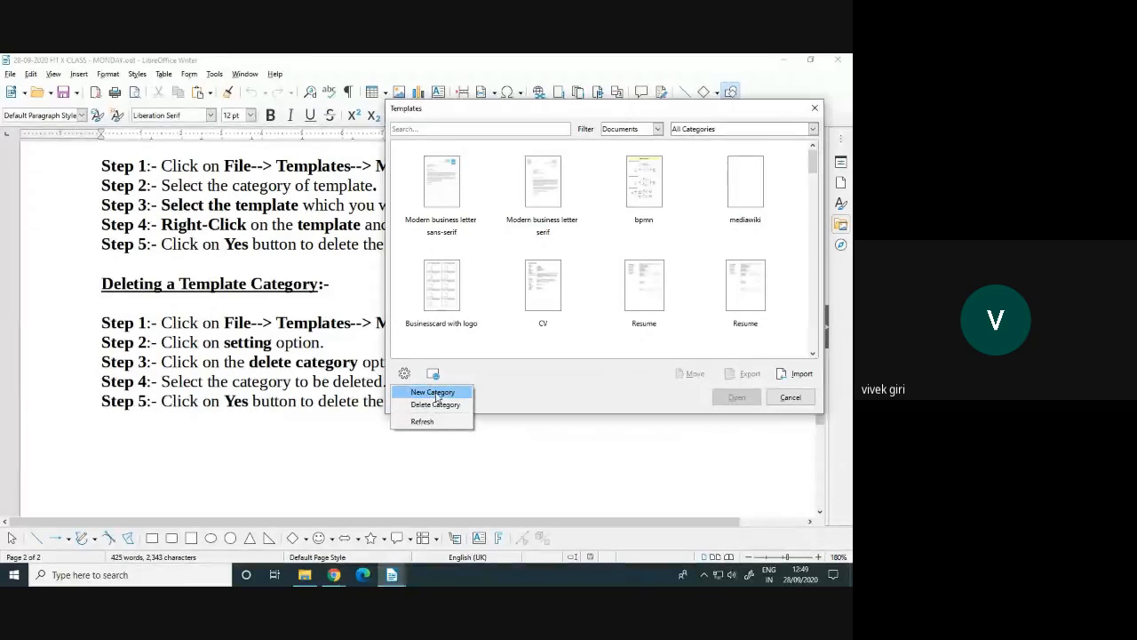
{"action": "left_click", "coordinate": [434, 405]}
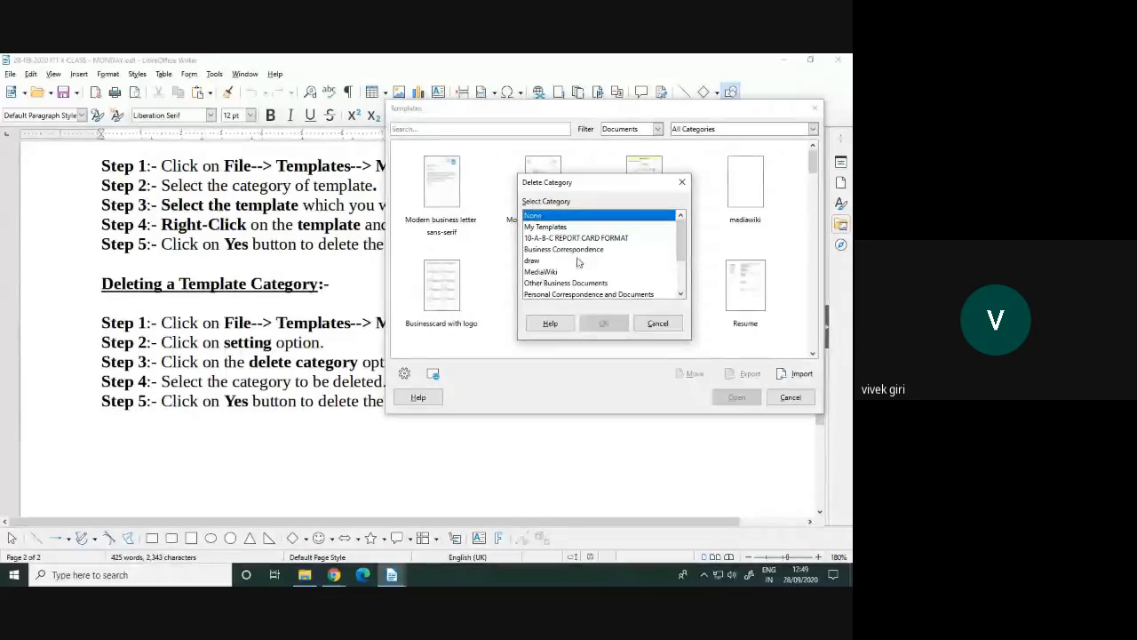
{"action": "left_click", "coordinate": [569, 226]}
{"action": "left_click", "coordinate": [589, 238]}
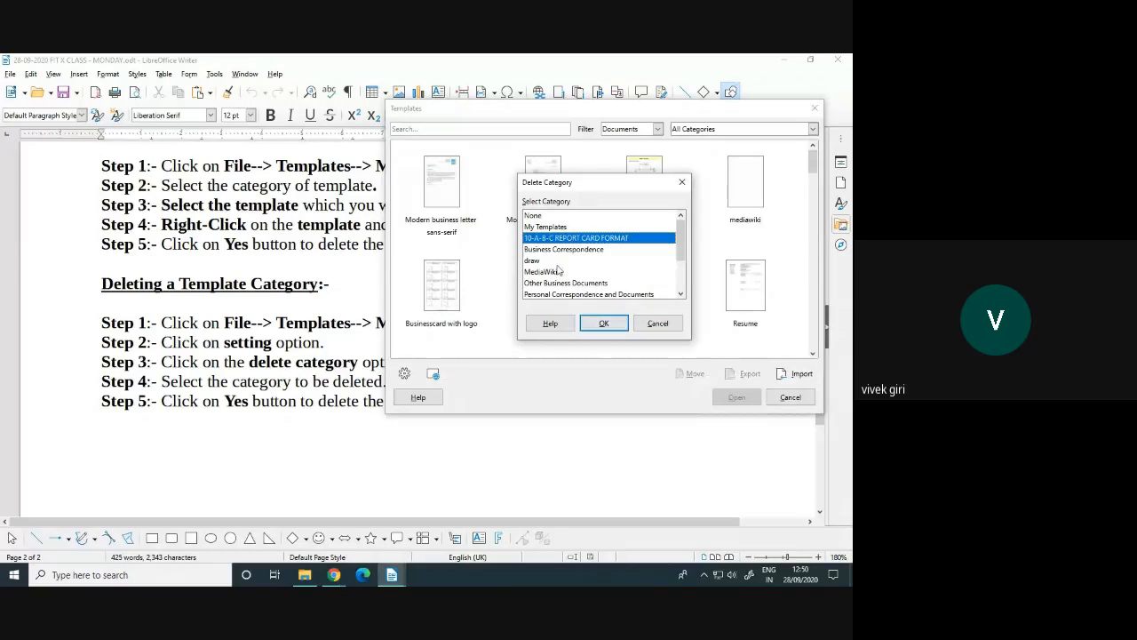
Confirm the category deletion, check the remaining categories, and close the template manager
{"action": "left_click", "coordinate": [601, 325]}
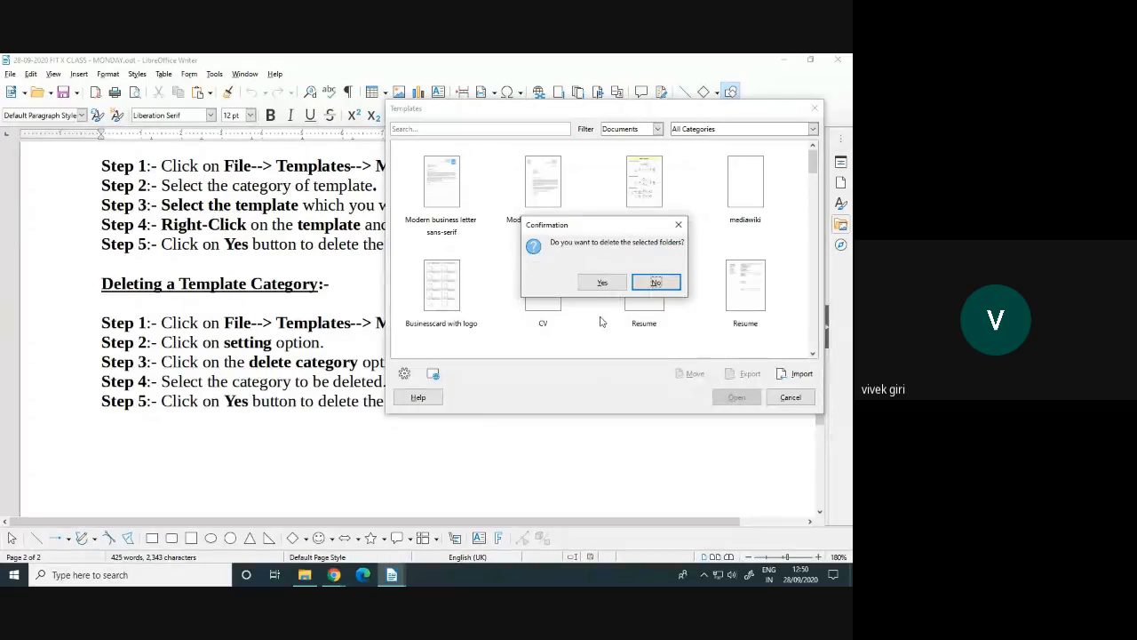
{"action": "left_click", "coordinate": [600, 282]}
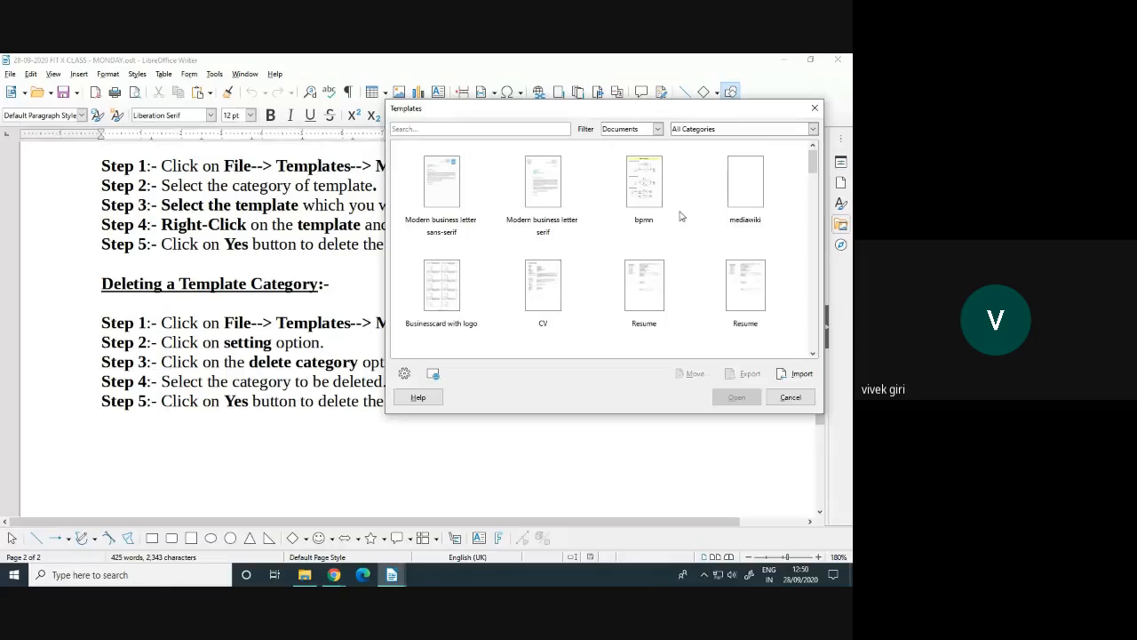
{"action": "left_click", "coordinate": [689, 132]}
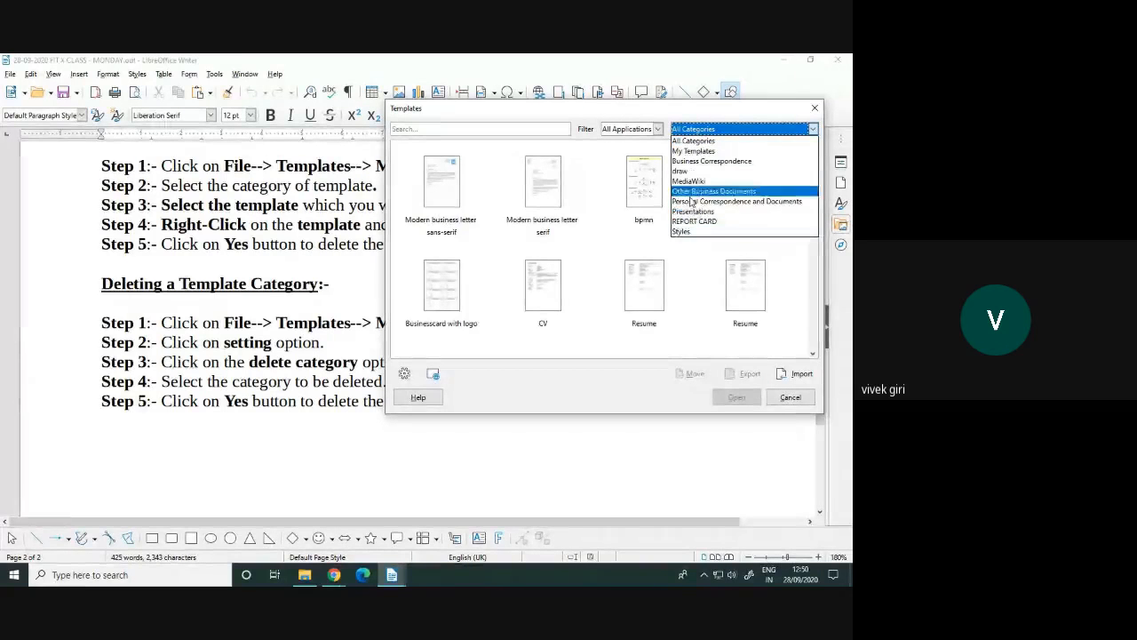
{"action": "left_click", "coordinate": [608, 340]}
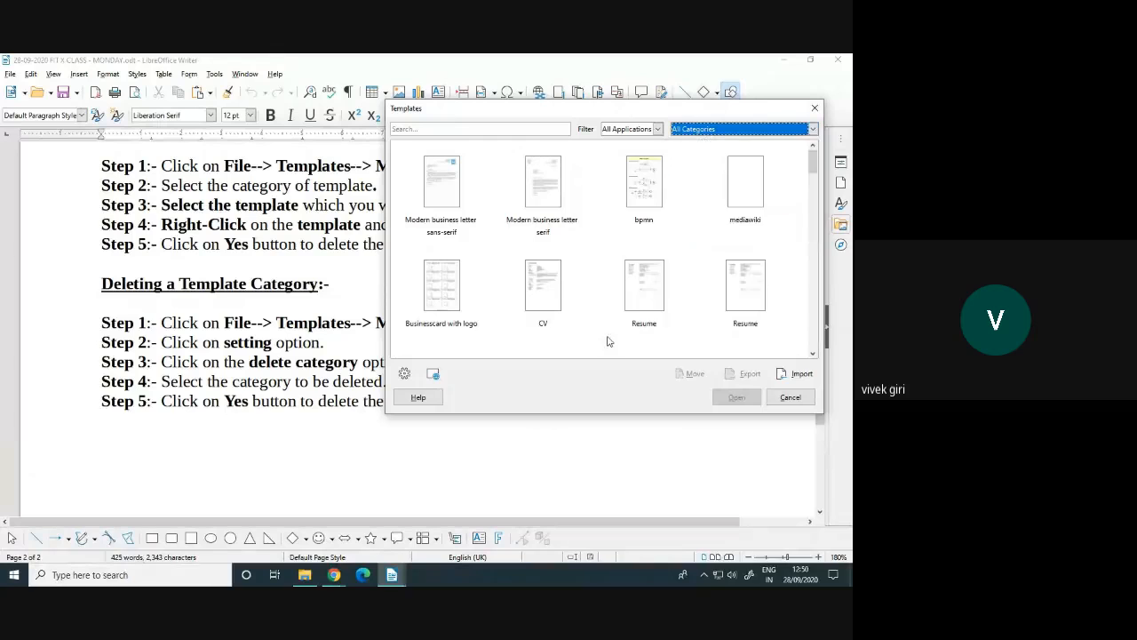
{"action": "left_click", "coordinate": [790, 397]}
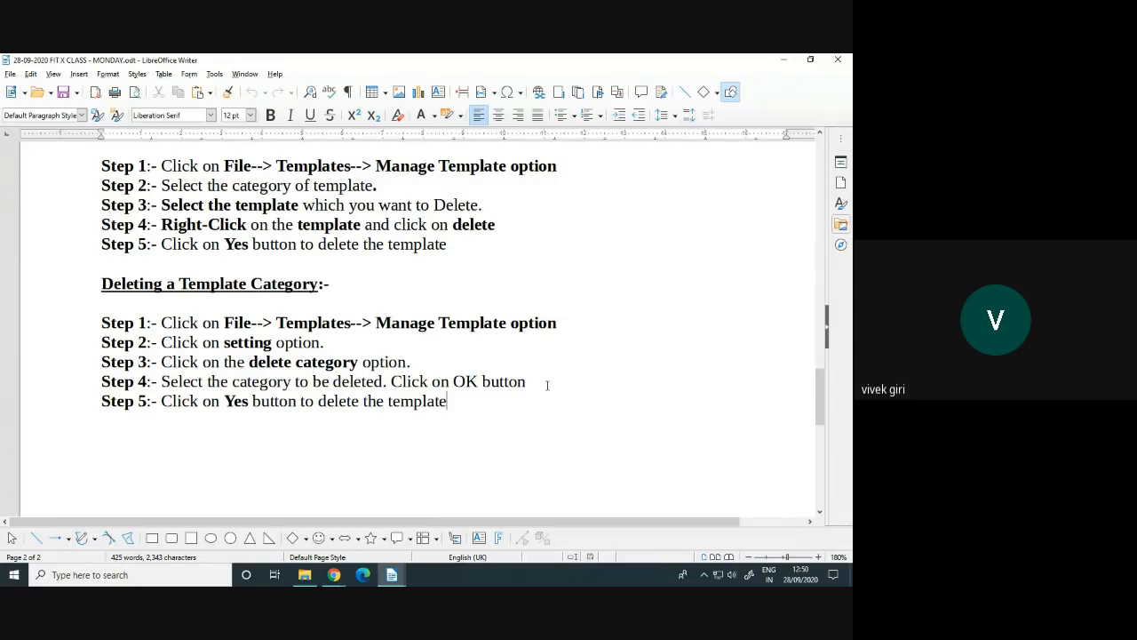
Scroll the notes to the top, switch to the Google Meet call, and show More options
{"action": "scroll", "coordinate": [542, 385], "scroll_direction": "up", "scroll_amount": 6}
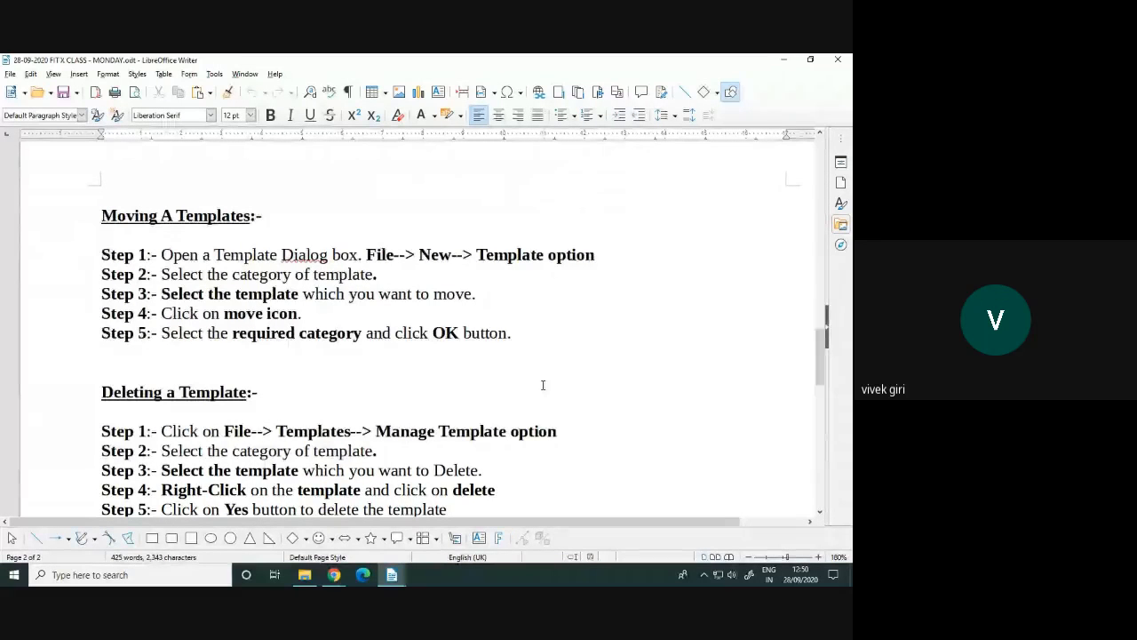
{"action": "scroll", "coordinate": [543, 385], "scroll_direction": "up", "scroll_amount": 12}
{"action": "scroll", "coordinate": [543, 385], "scroll_direction": "up", "scroll_amount": 15}
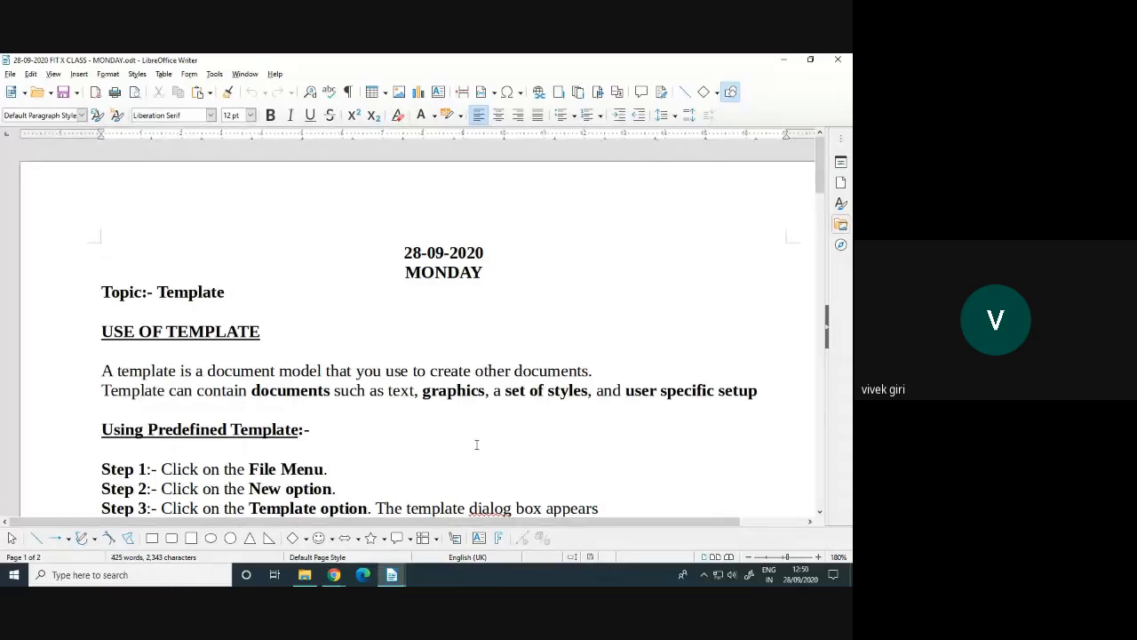
{"action": "mouse_move", "coordinate": [334, 574]}
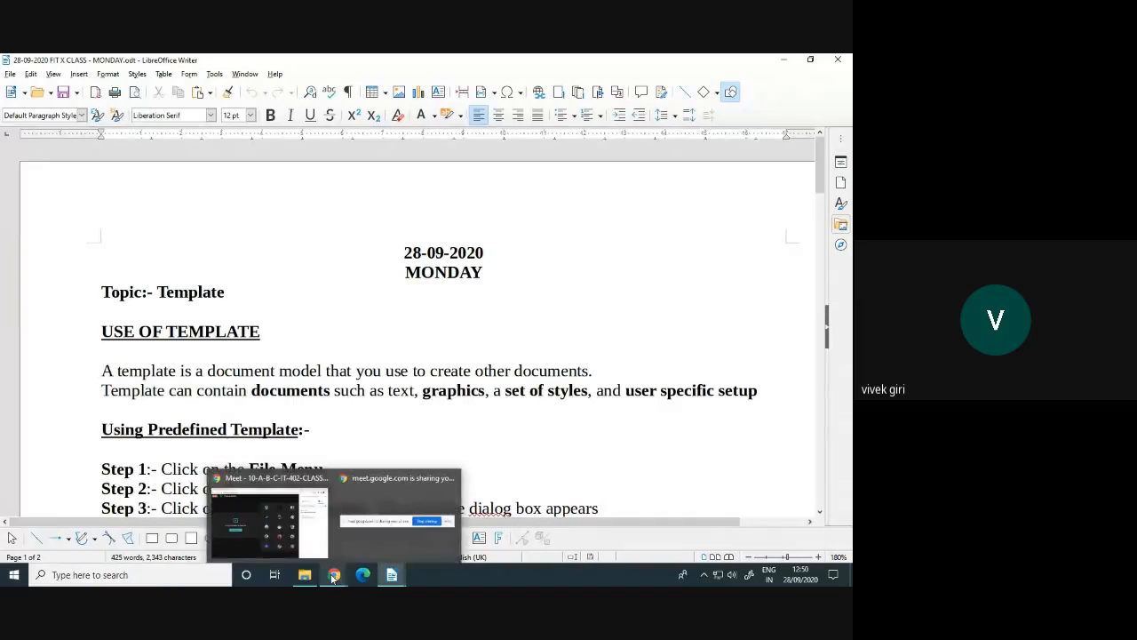
{"action": "left_click", "coordinate": [268, 545]}
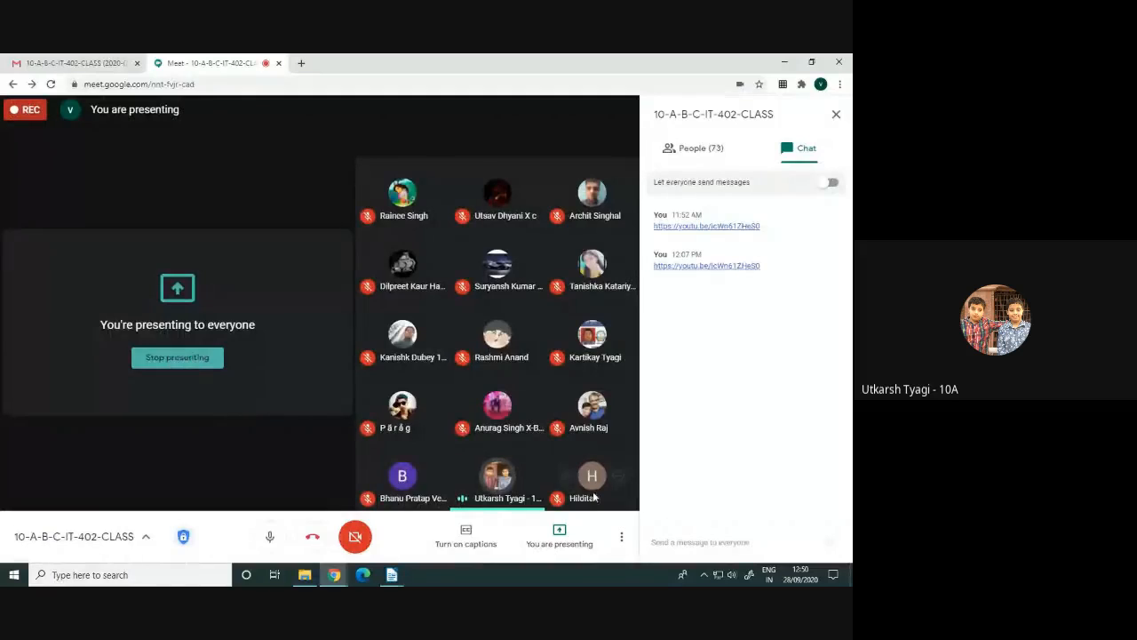
{"action": "left_click", "coordinate": [622, 536]}
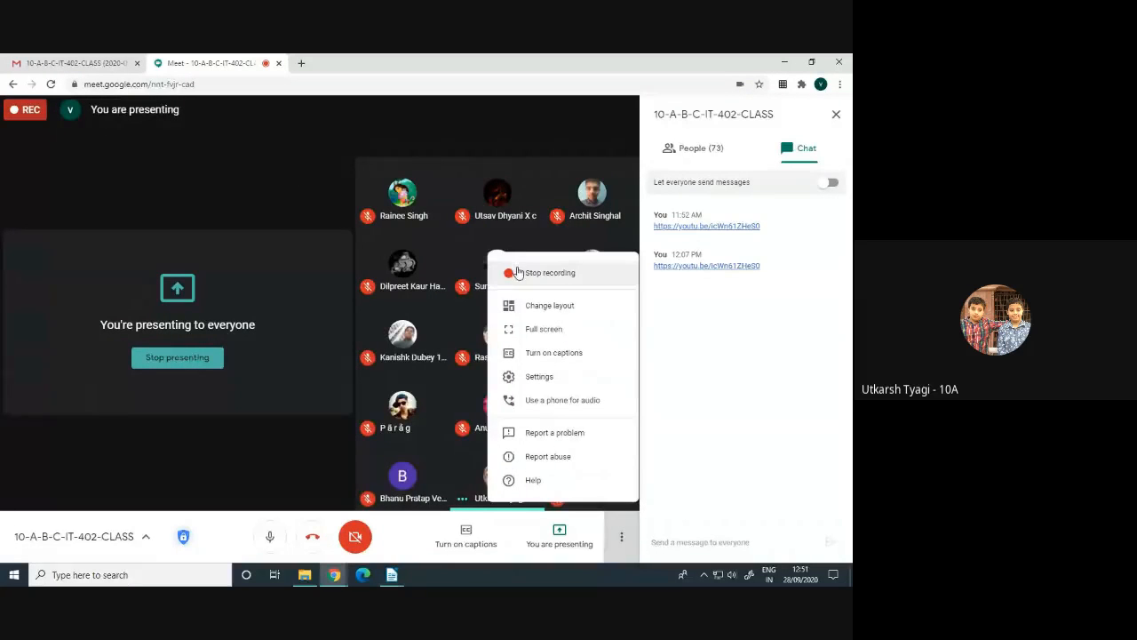